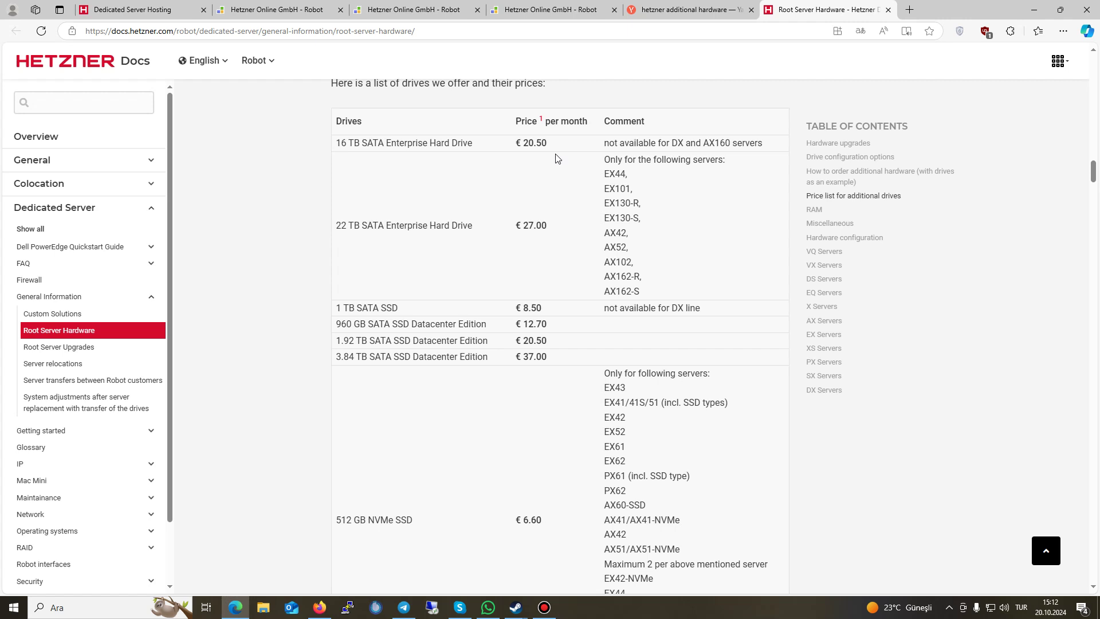
Step: Highlight the 16 TB hard drive name and the note about DX and AX160 servers
left_click_drag(448, 145, 558, 142)
left_click(613, 142)
left_click(687, 140)
left_click_drag(689, 143, 765, 142)
left_click_drag(765, 142, 665, 146)
Step: Open the Server Finder from the Dedicated Server Hosting page and scroll its listing
left_click(152, 8)
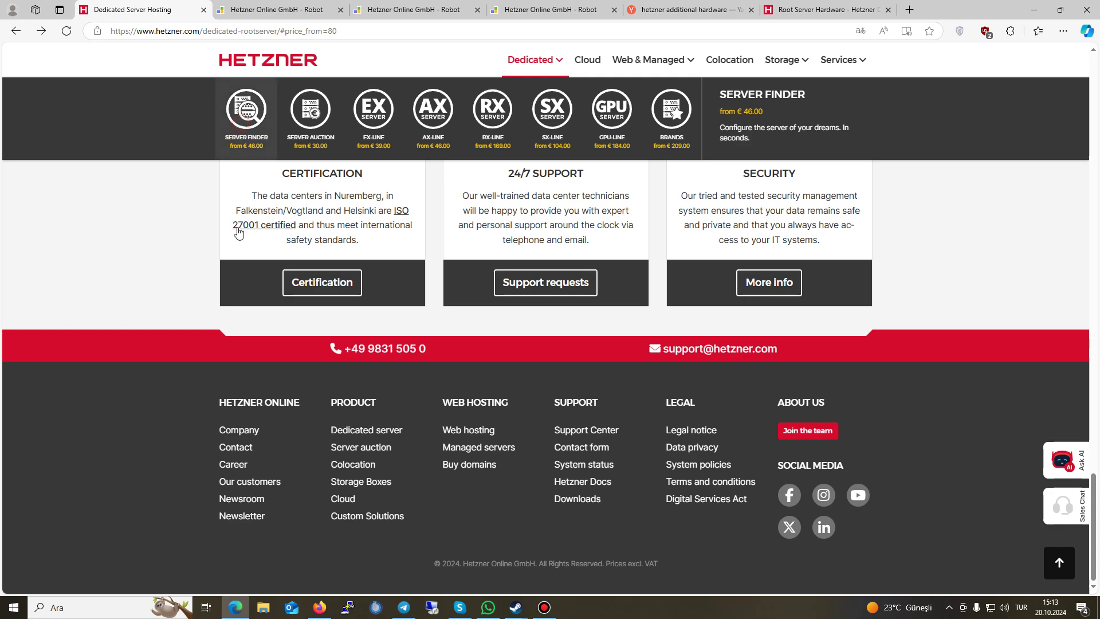
left_click(246, 115)
scroll(269, 328, "down", 3)
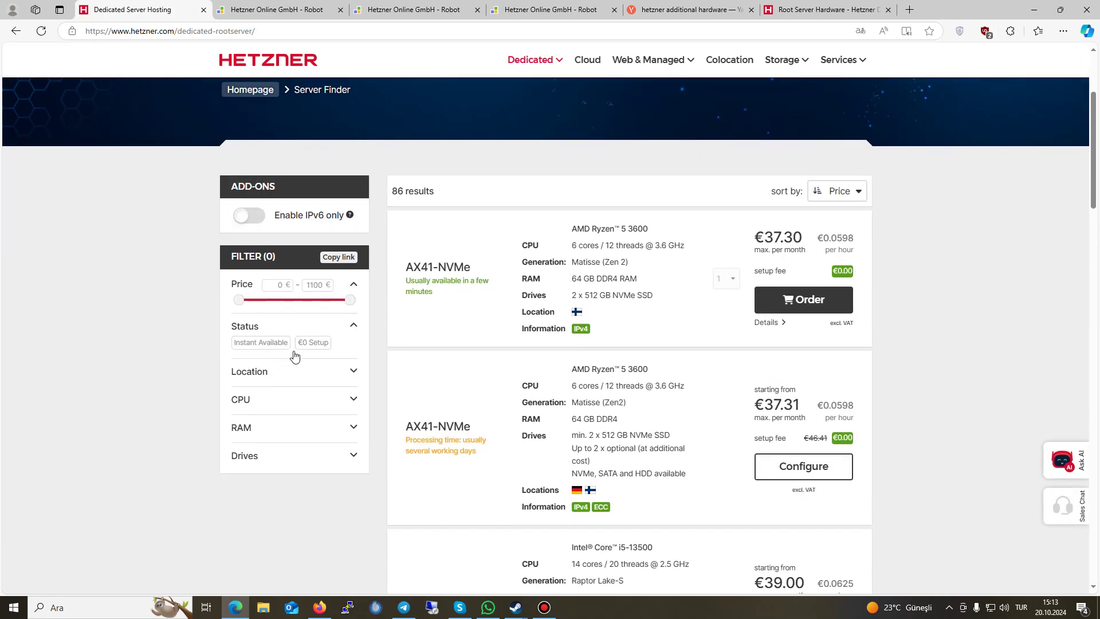
scroll(560, 253, "up", 1)
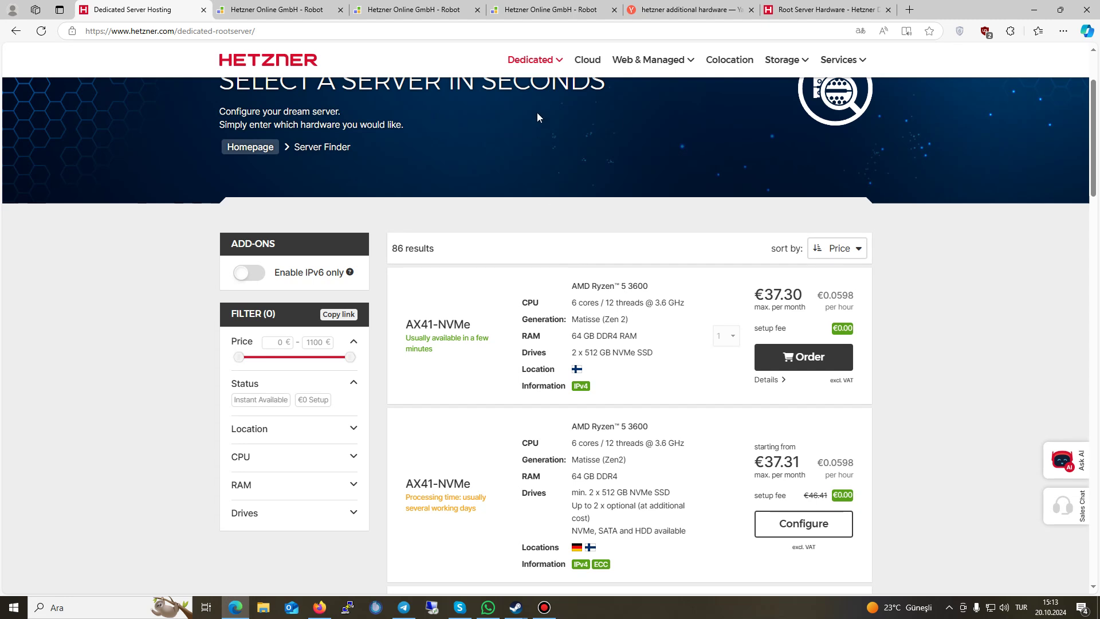
mouse_move(522, 58)
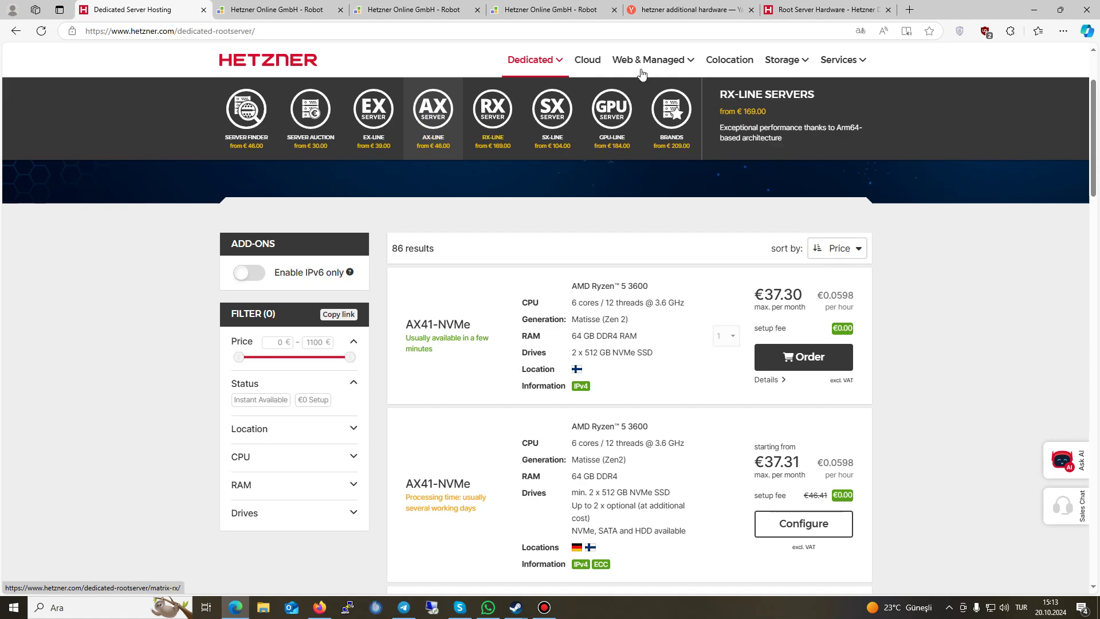
Step: Close the 'hetzner additional hardware' search results and return to Dedicated Server Hosting
left_click(685, 10)
left_click(751, 10)
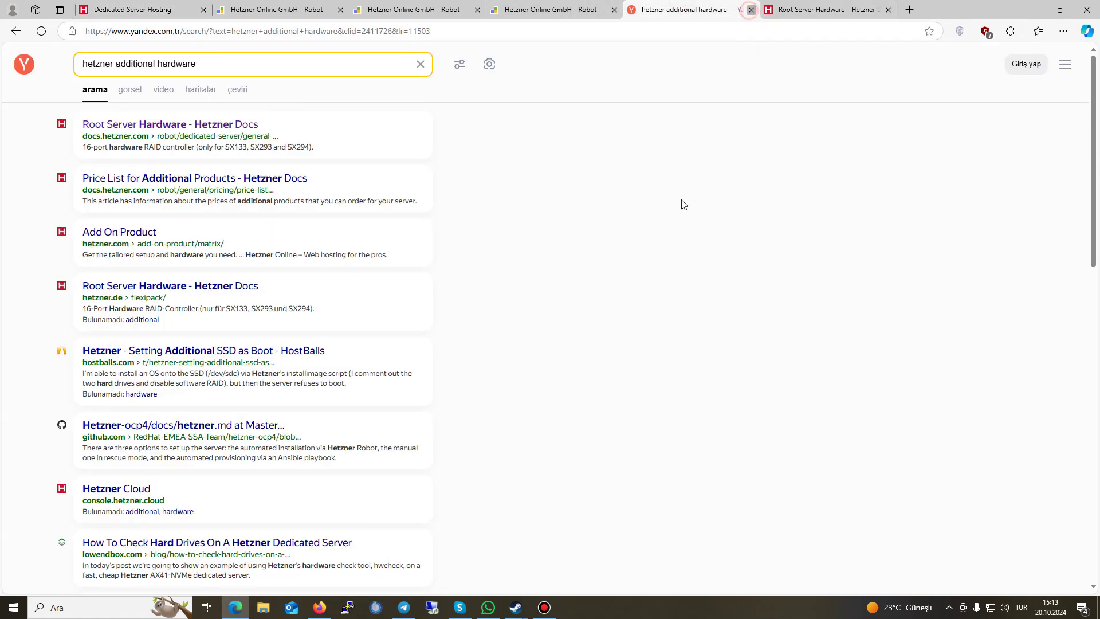
left_click_drag(678, 143, 685, 148)
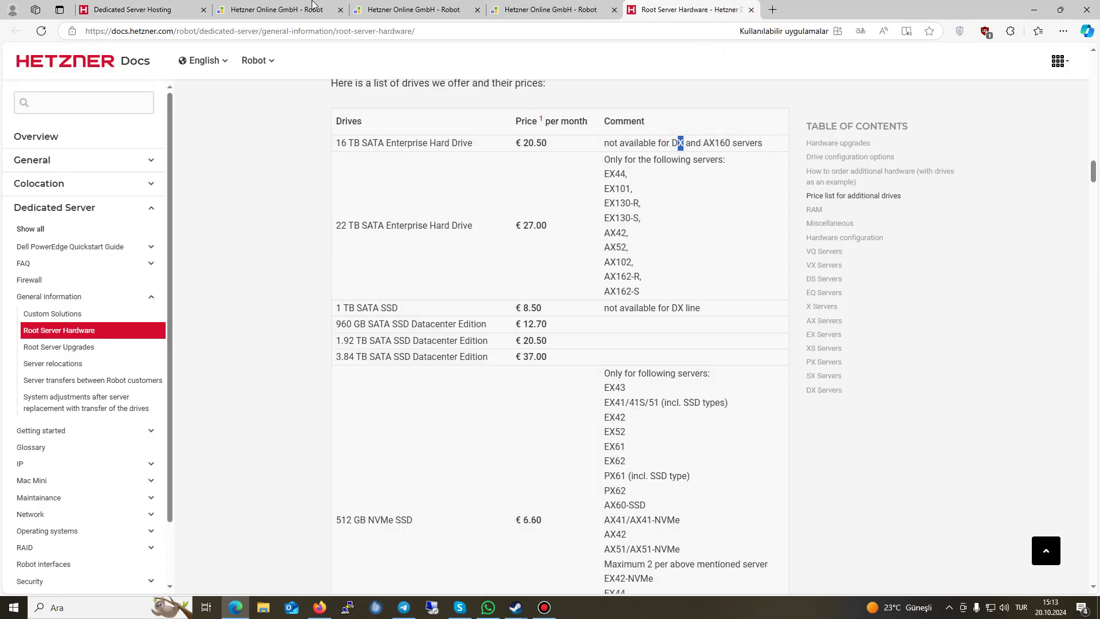
left_click(312, 9)
left_click(177, 9)
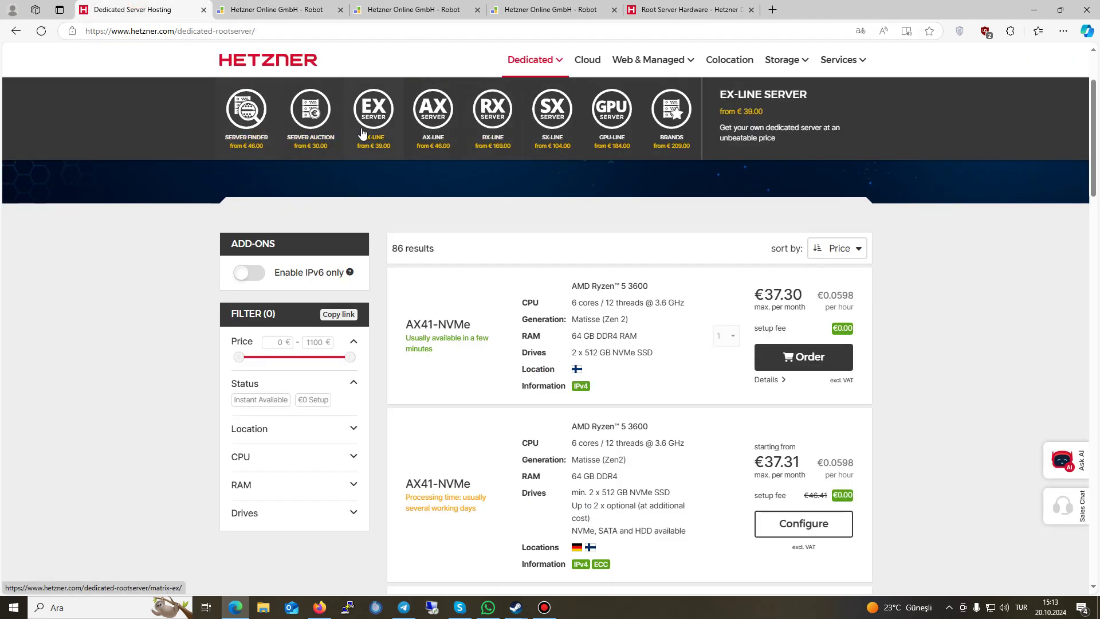
Step: Open the AX-line overview listing AX42 to AX162 offers, then return to Dedicated Server Hosting
left_click(423, 127)
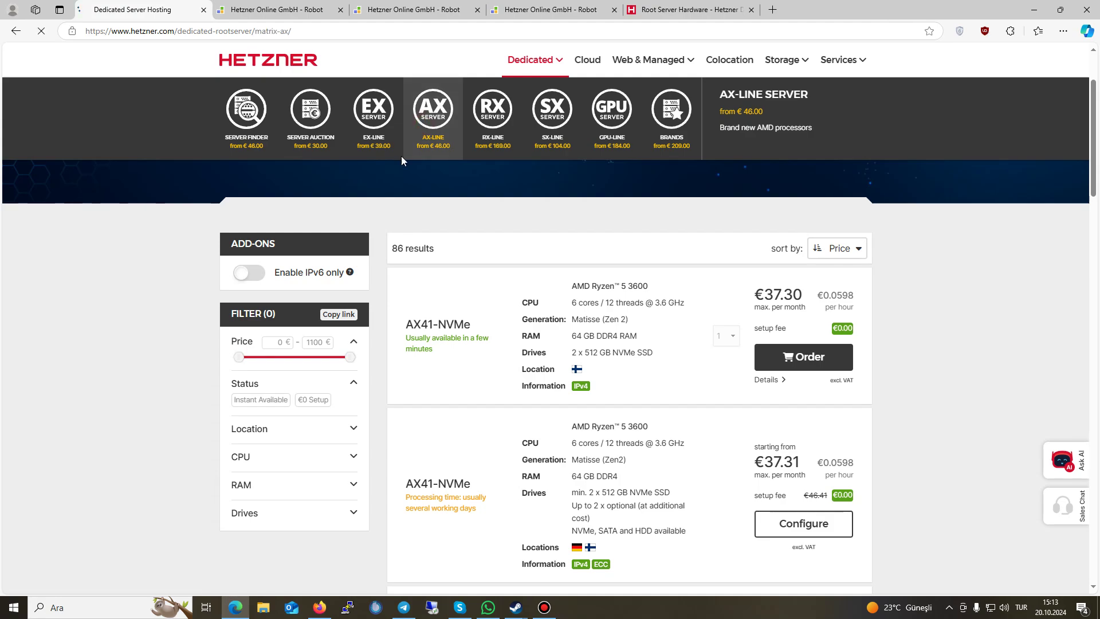
scroll(525, 193, "down", 3)
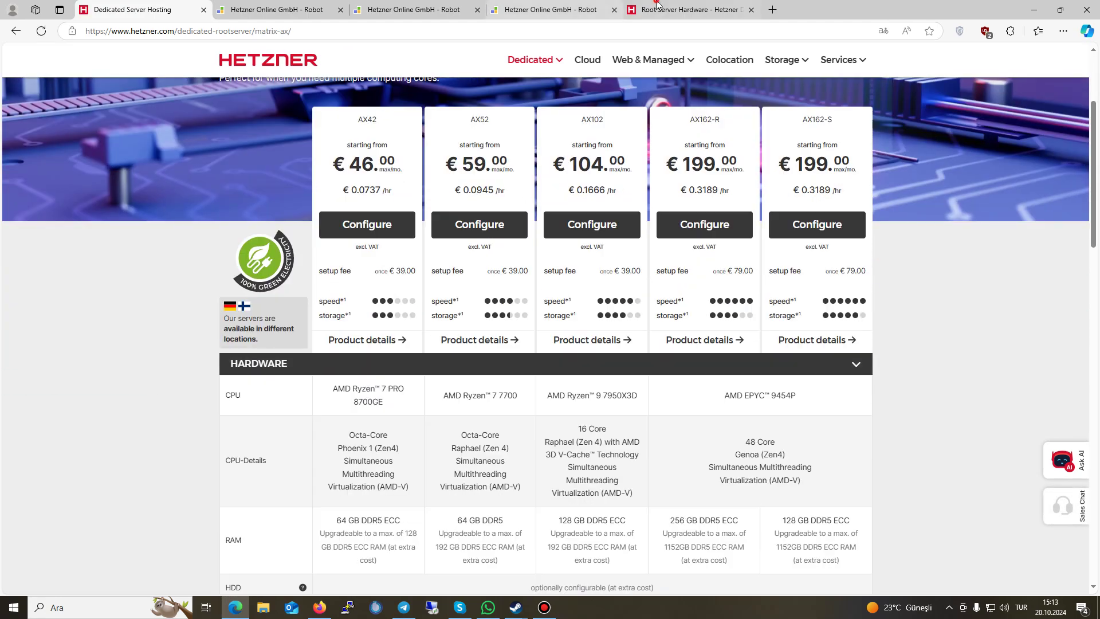
left_click(688, 10)
key("ctrl+shift+Tab")
key("ctrl+shift+Tab")
key("ctrl+shift+Tab")
key("ctrl+shift+Tab")
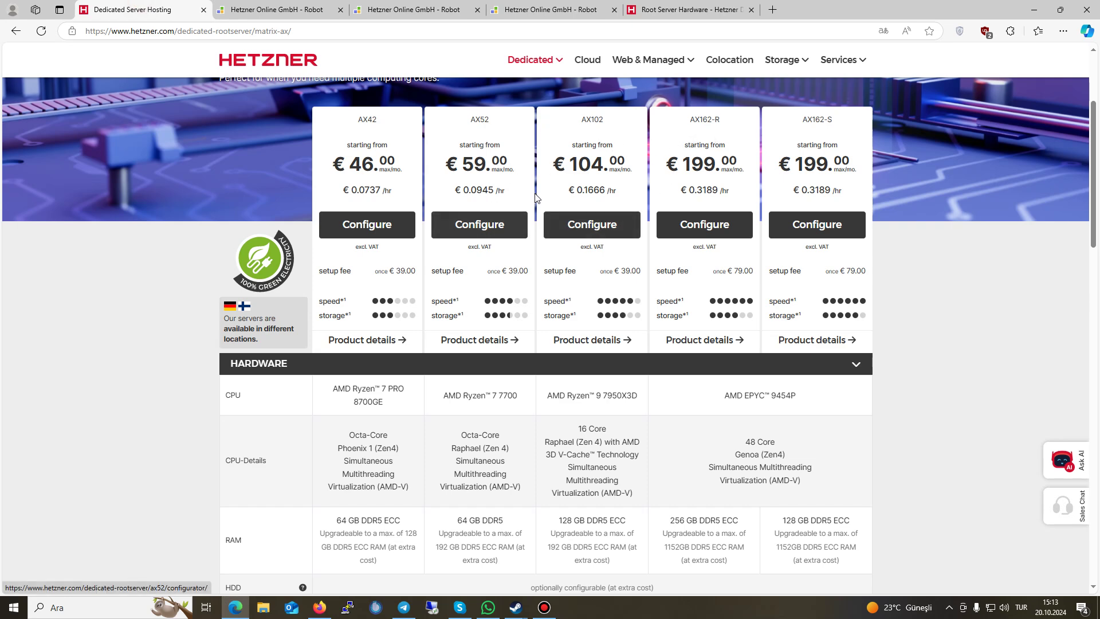
Step: Open the server auction, search it for AX160, then clear the search term
mouse_move(513, 71)
left_click(252, 117)
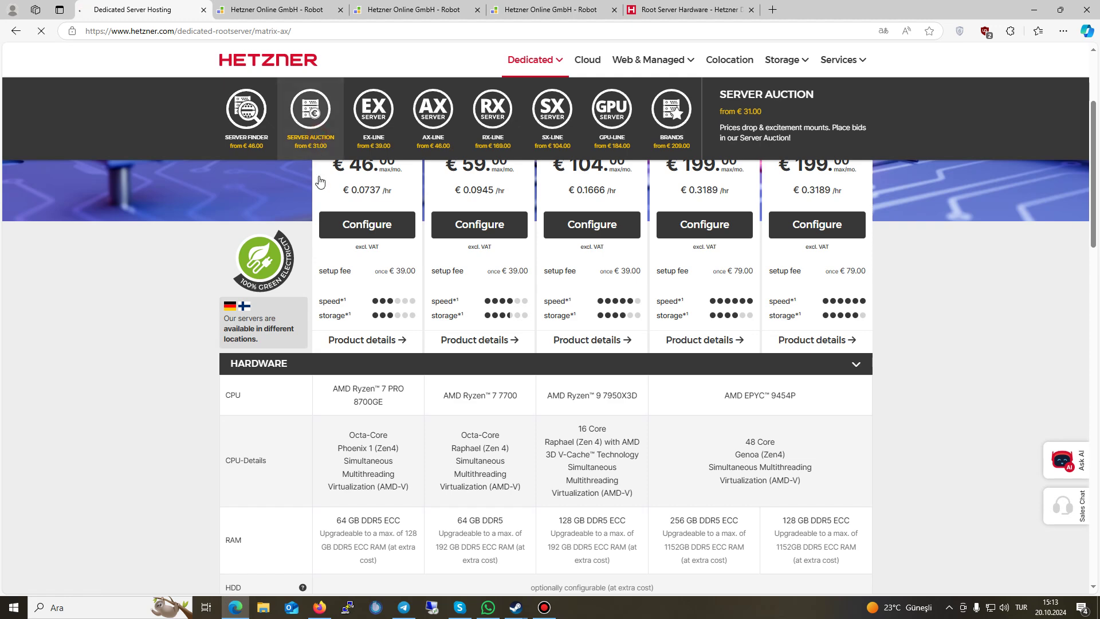
scroll(284, 366, "down", 5)
left_click(275, 356)
type("AX160")
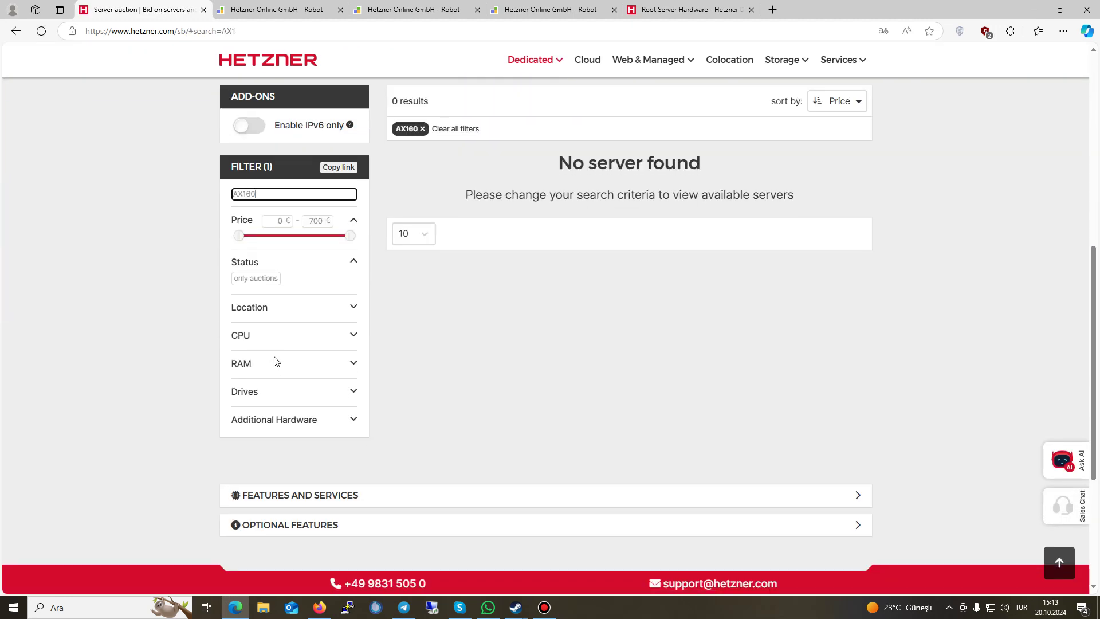
key("ctrl+a")
key("BackSpace")
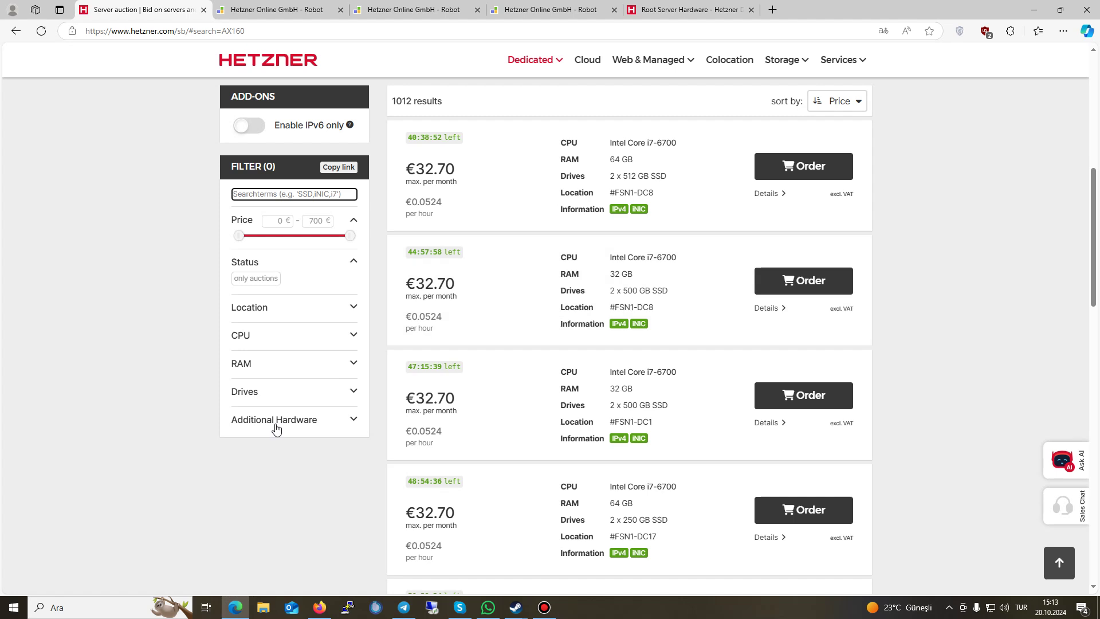
Step: Filter the auction to servers with at least 7 drives and inspect a result's drive specs
left_click(276, 421)
left_click(259, 395)
left_click_drag(239, 420, 296, 422)
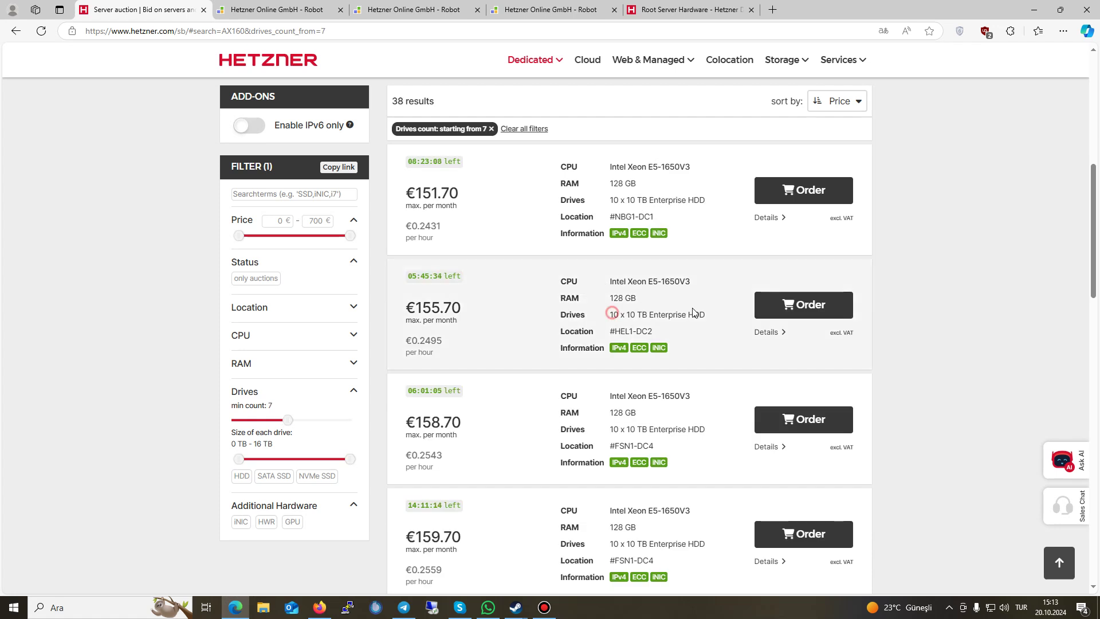
left_click_drag(611, 315, 710, 315)
left_click(667, 319)
Step: Reload the unfiltered auction, expand Location, CPU, RAM and Drives filters, then return to the drive price list
mouse_move(533, 60)
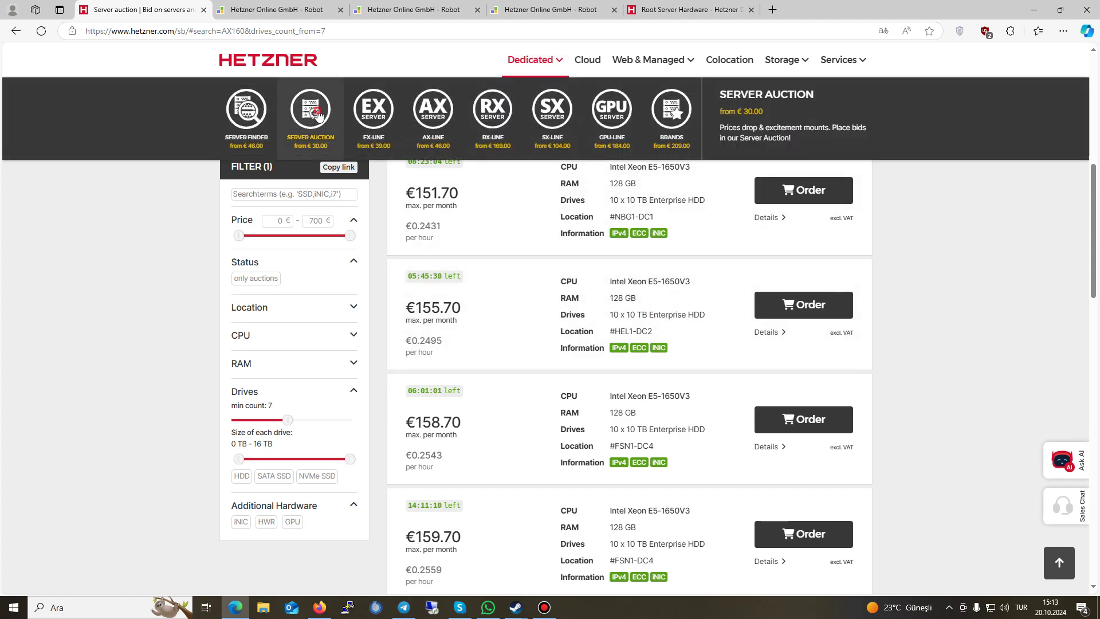
left_click(317, 115)
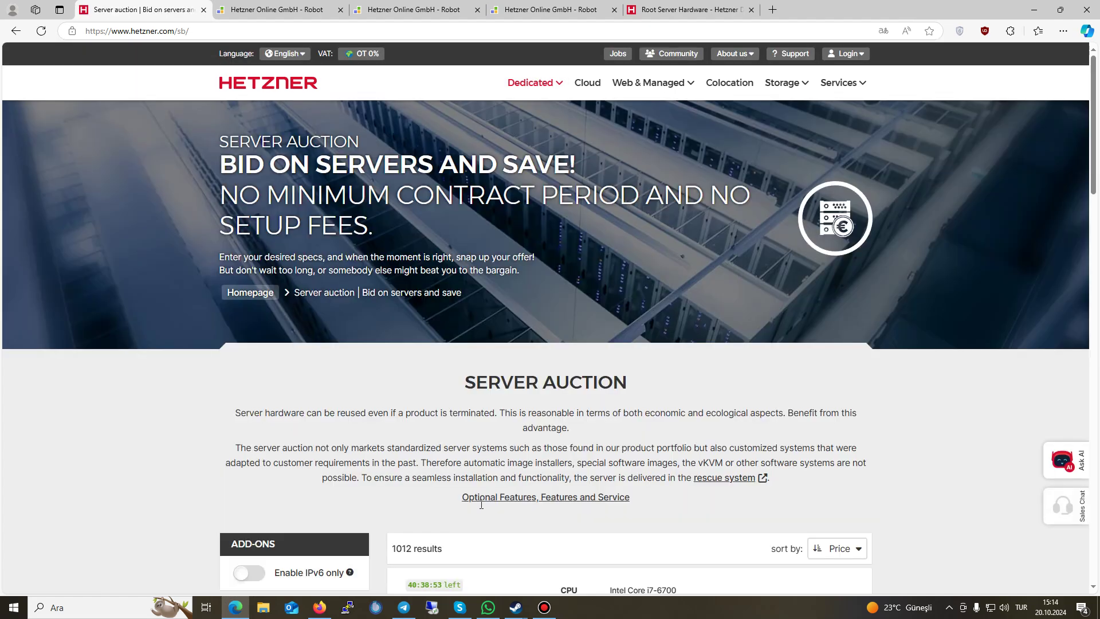
scroll(444, 411, "down", 4)
scroll(451, 500, "down", 3)
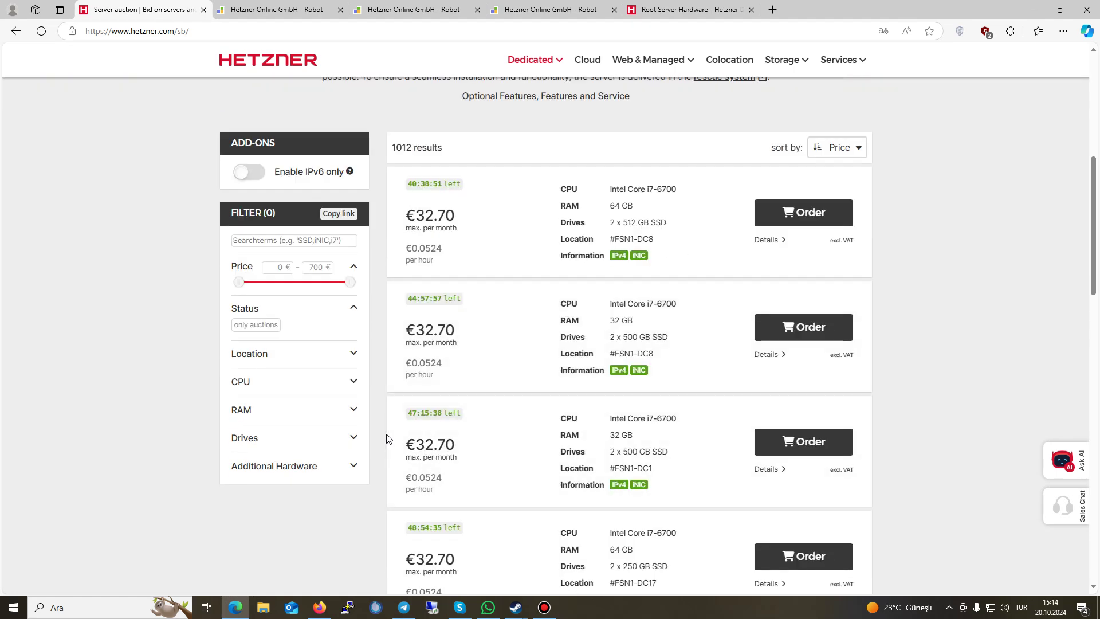
left_click(311, 358)
left_click(285, 396)
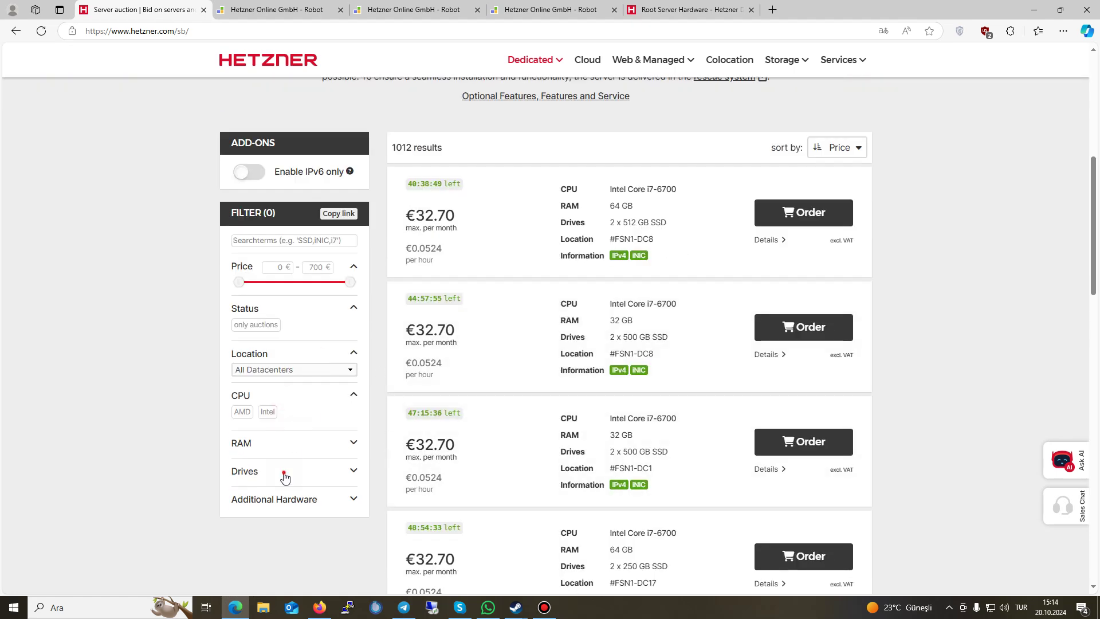
left_click(285, 475)
left_click(275, 445)
scroll(630, 381, "down", 1)
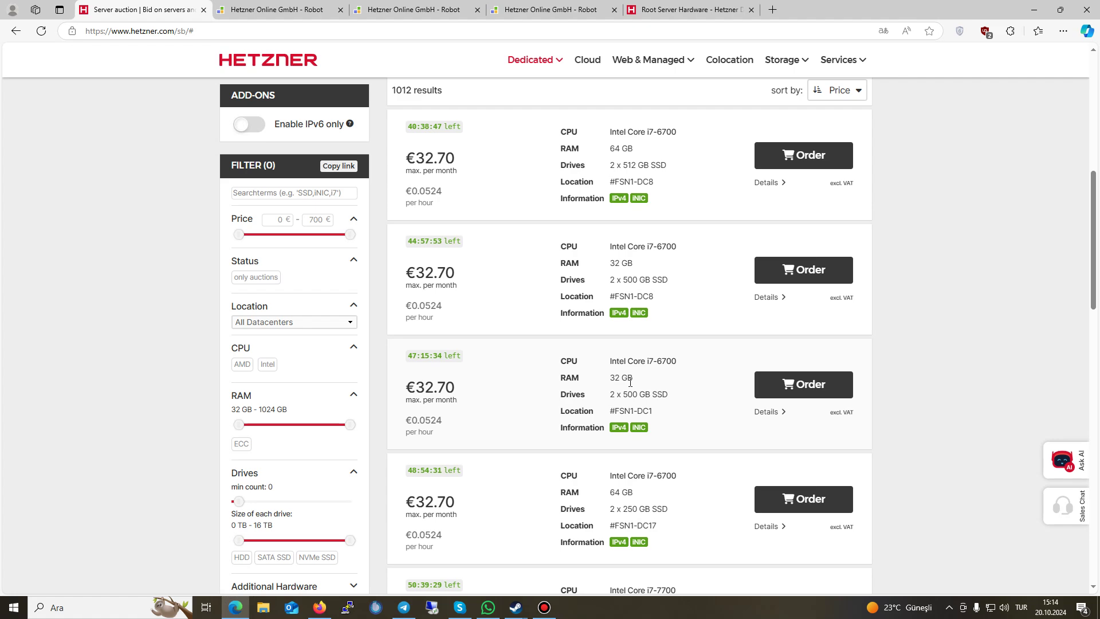
scroll(630, 381, "up", 1)
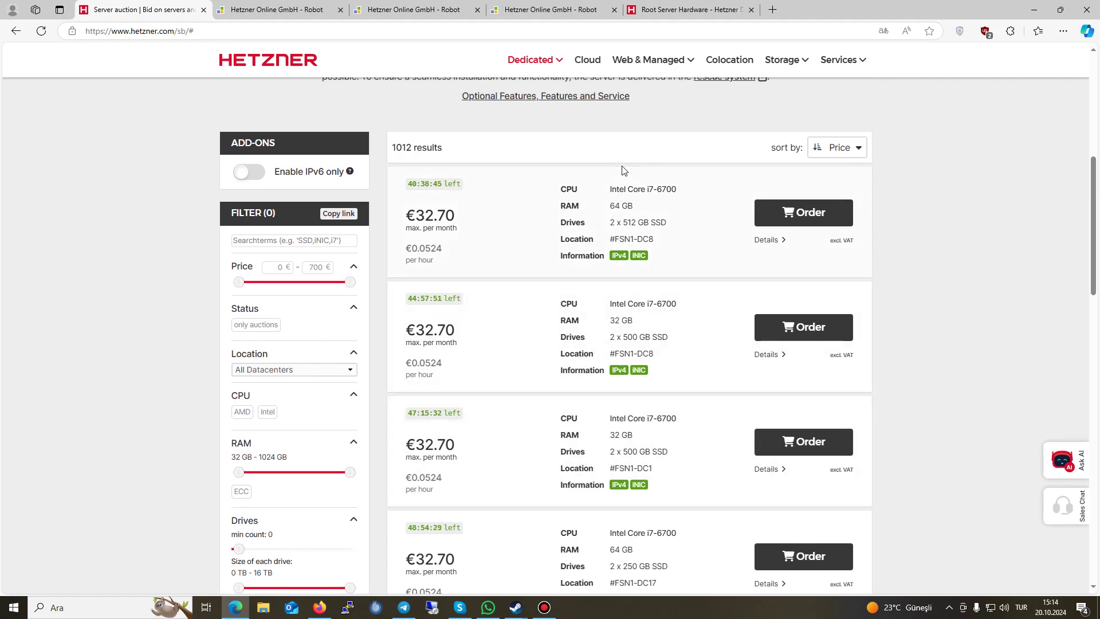
left_click(659, 10)
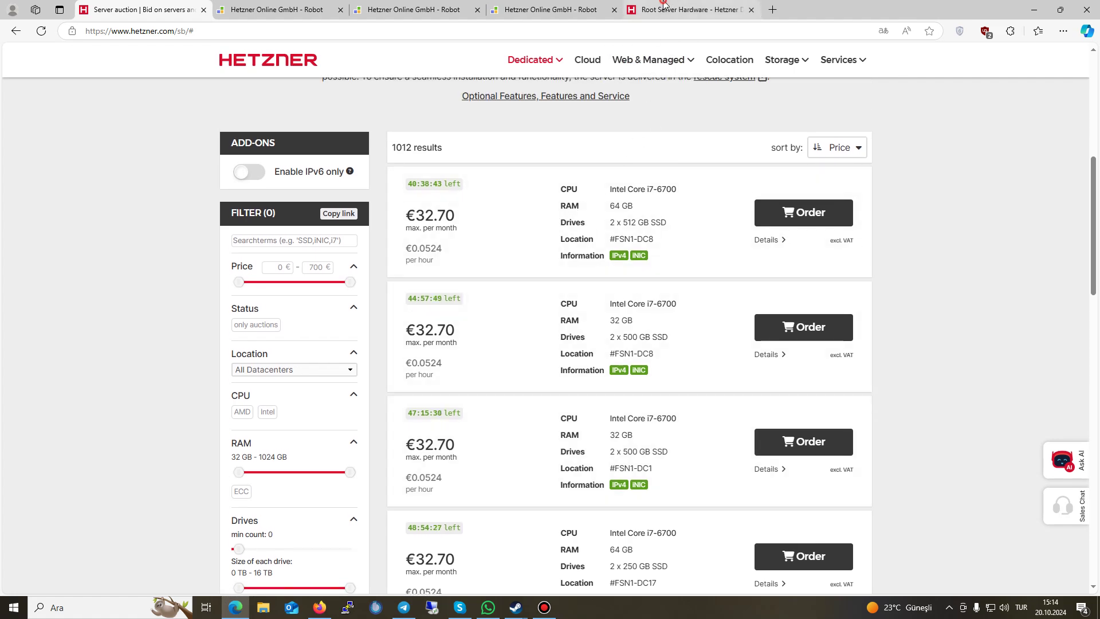
left_click_drag(336, 310, 543, 307)
Step: Check the SATA SSD prices: 960 GB Datacenter Edition, 1.92 TB, and 3.84 TB at €37.00
left_click(451, 304)
left_click(550, 308)
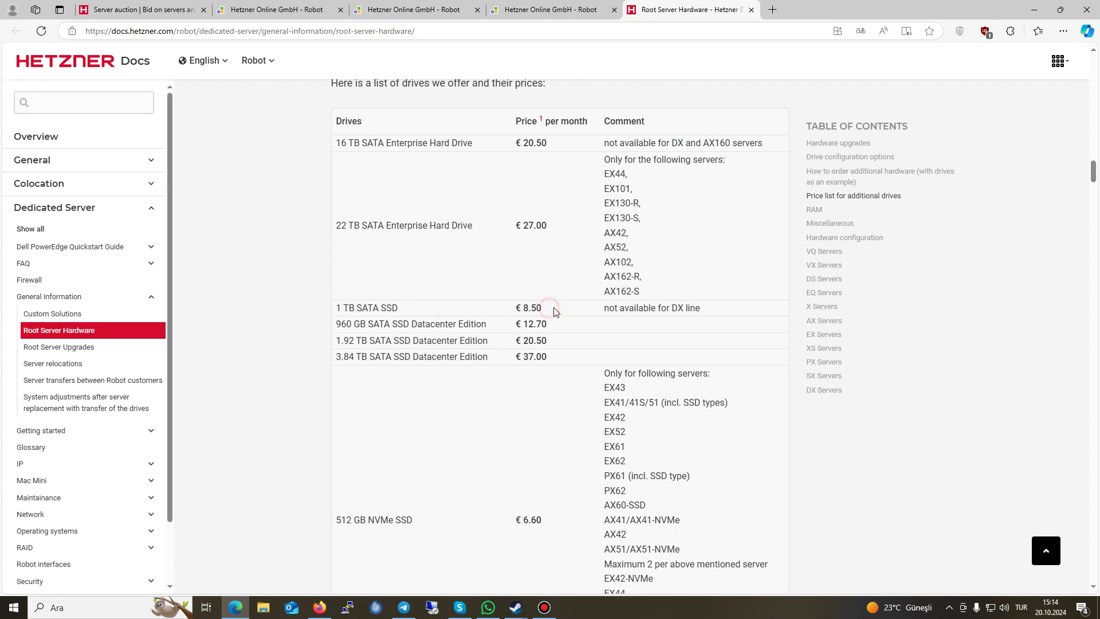
left_click_drag(338, 323, 497, 322)
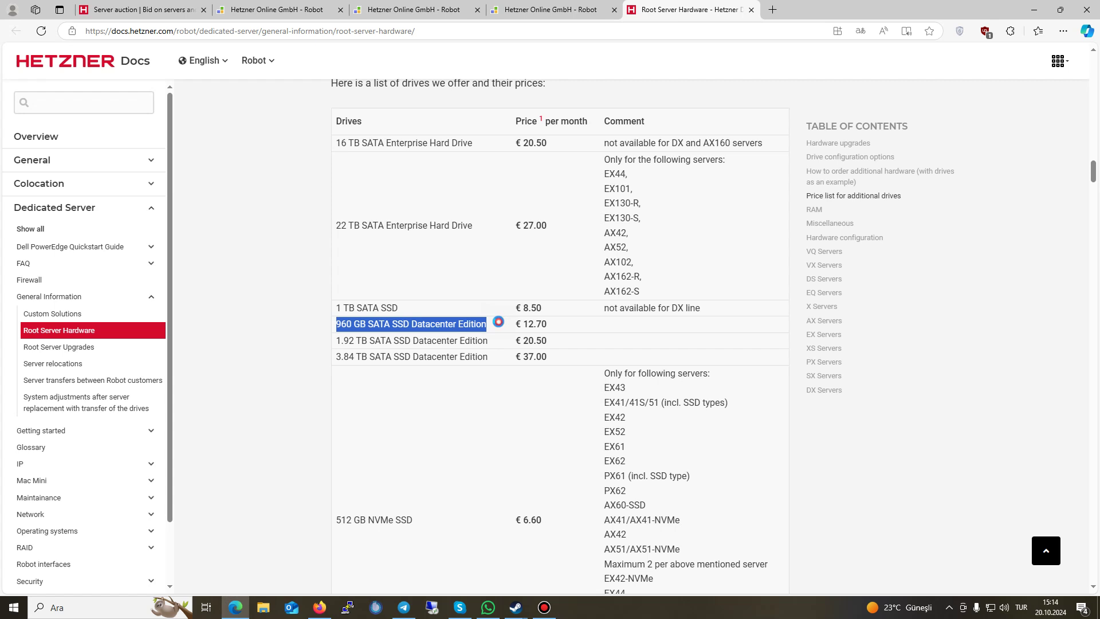
left_click(498, 324)
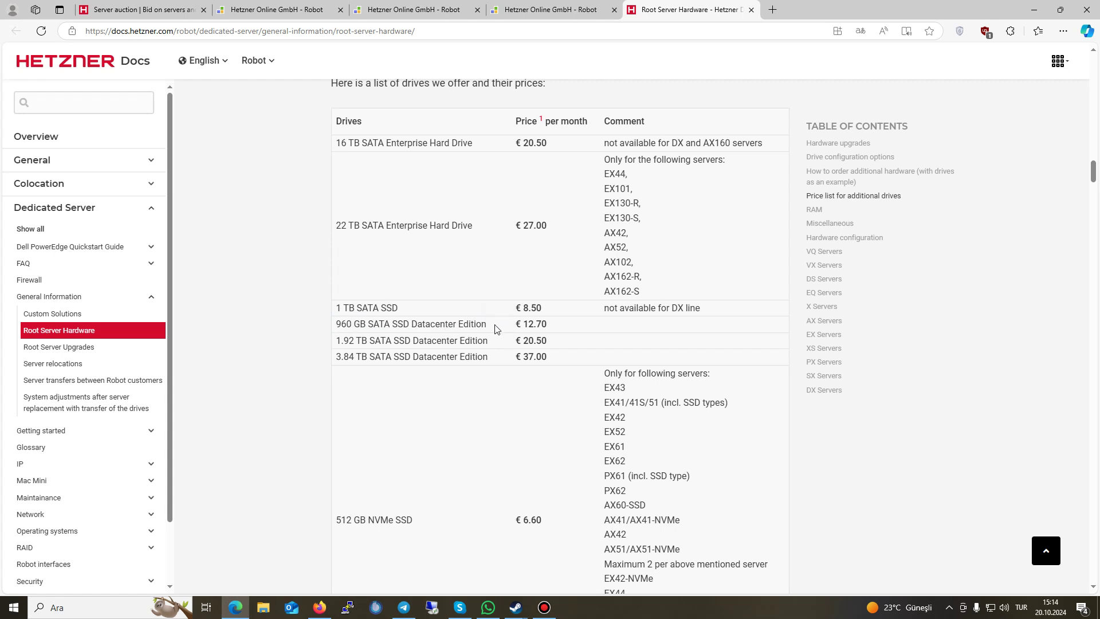
left_click_drag(515, 340, 547, 340)
left_click_drag(335, 356, 431, 356)
left_click(416, 356)
left_click_drag(516, 356, 548, 356)
left_click(544, 359)
Step: Scroll down to the NVMe drive prices, highlighting the 512 GB NVMe entry
scroll(526, 393, "down", 1)
scroll(525, 393, "down", 3)
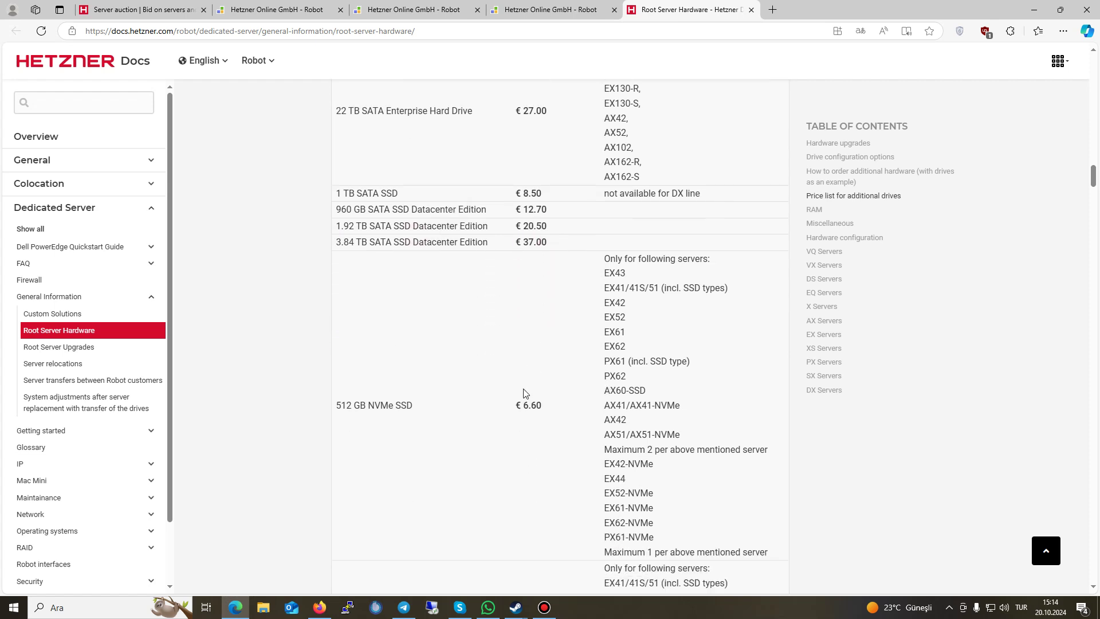
left_click_drag(337, 293, 395, 291)
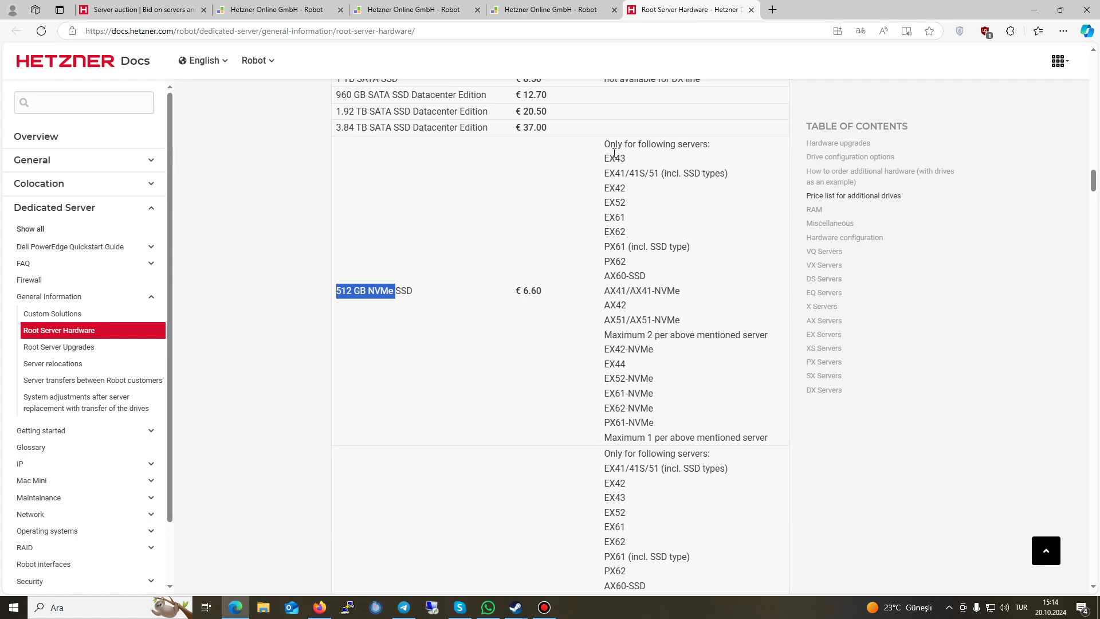
left_click(621, 210)
left_click(622, 320)
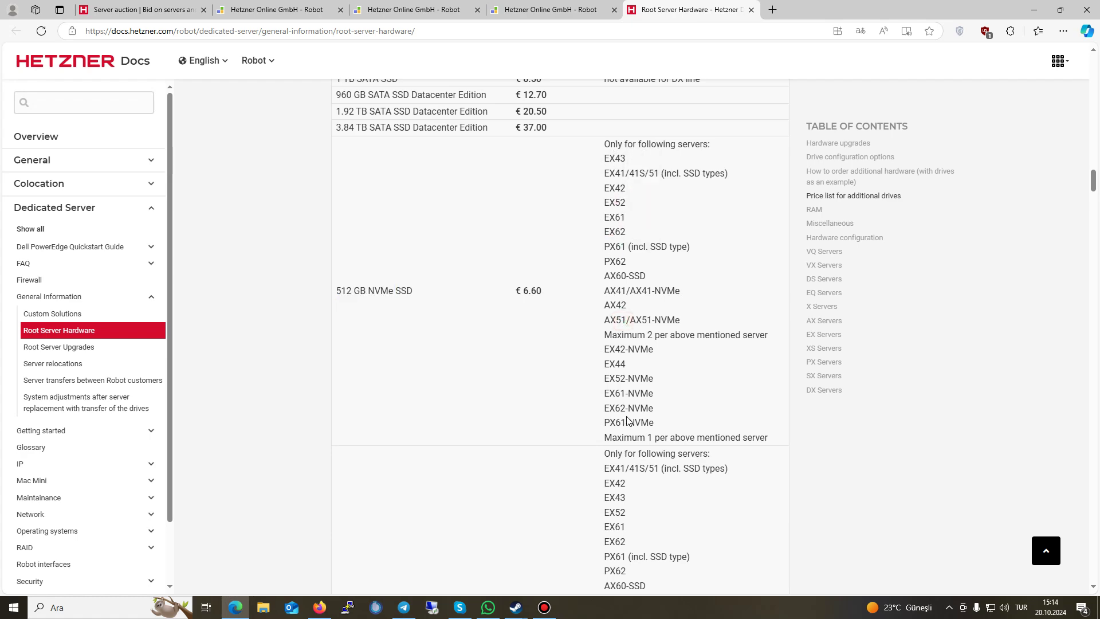
scroll(585, 427, "down", 5)
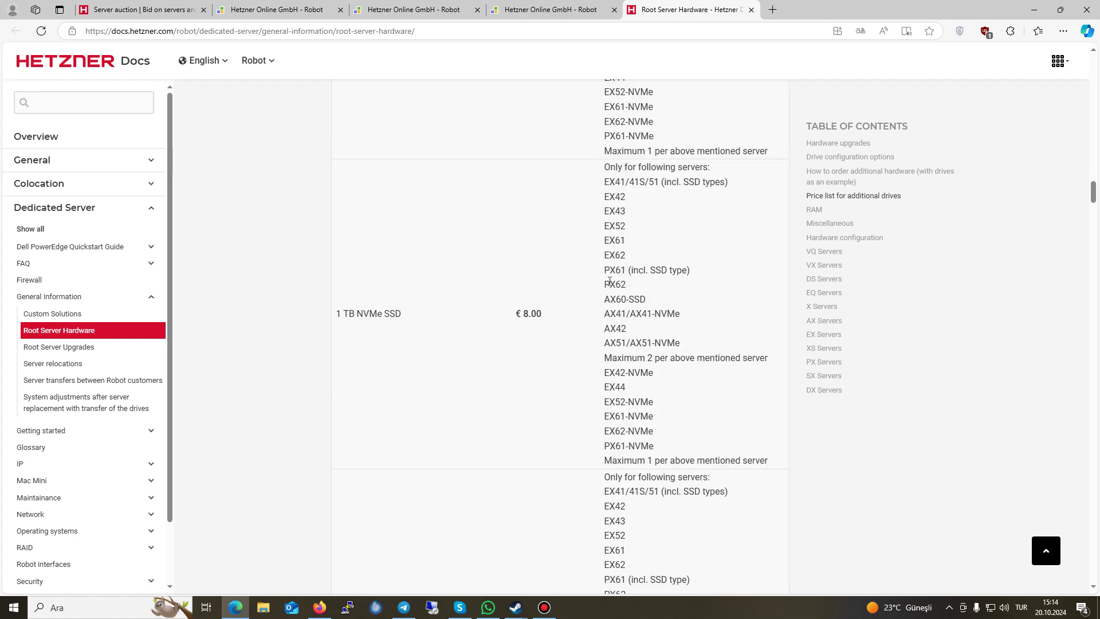
left_click(511, 315)
Step: Scroll past the RAM upgrade fees and highlight the €21.00 Remote Hands setup fee
scroll(626, 427, "down", 4)
scroll(626, 427, "down", 12)
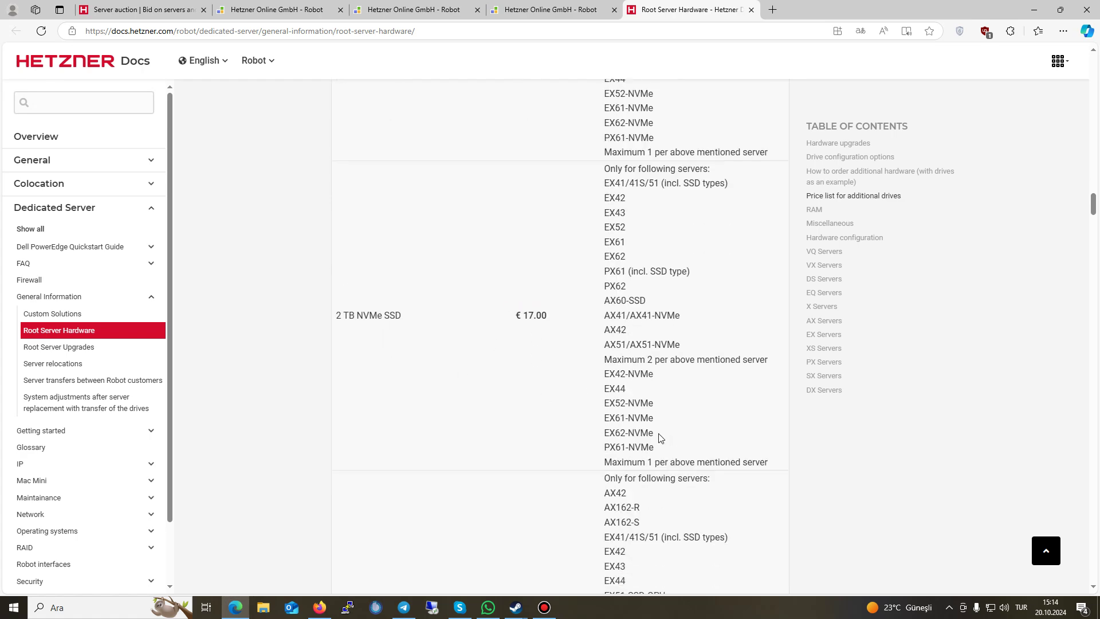
scroll(628, 421, "down", 15)
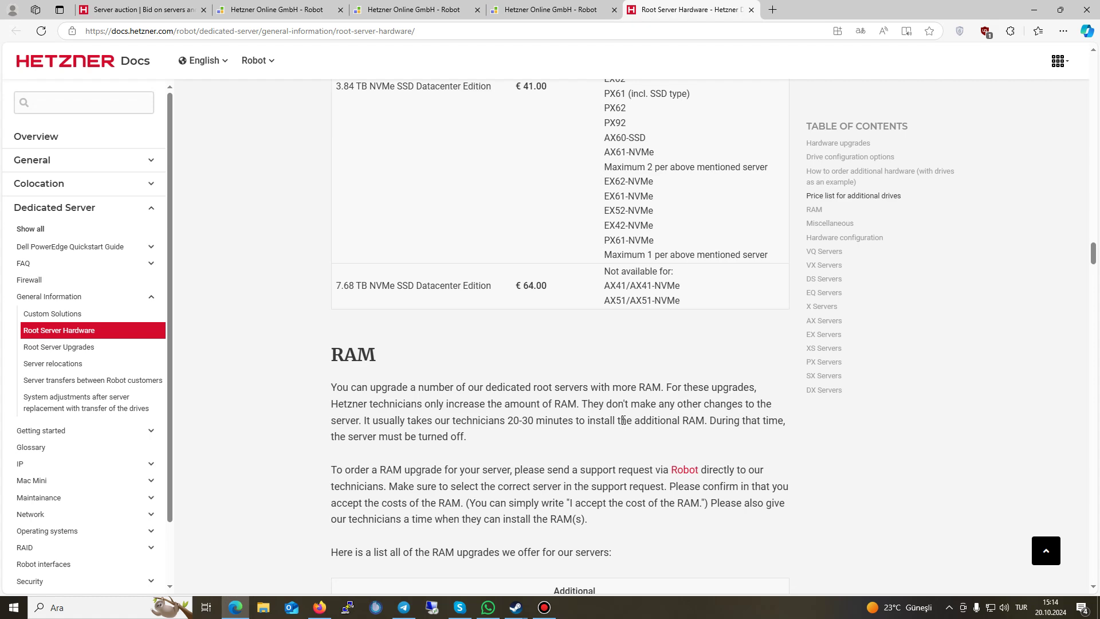
scroll(622, 423, "down", 4)
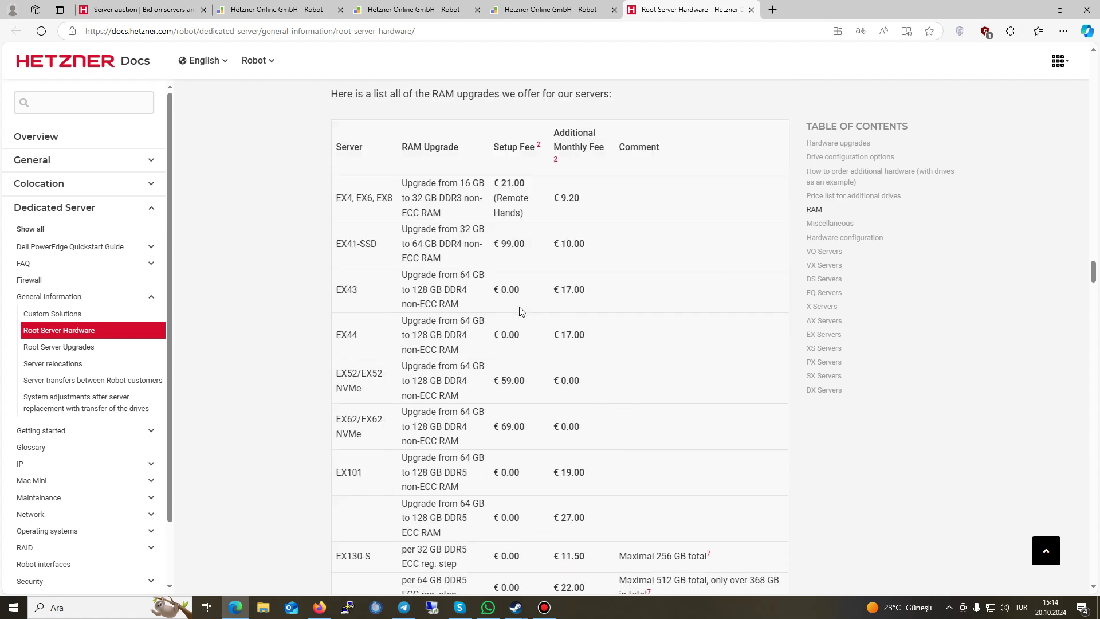
left_click_drag(501, 181, 530, 215)
left_click_drag(498, 178, 404, 198)
left_click(605, 303)
Step: Scroll to the Miscellaneous table, starting with the 1G NIC (Intel) at €2.20/month
scroll(596, 321, "down", 5)
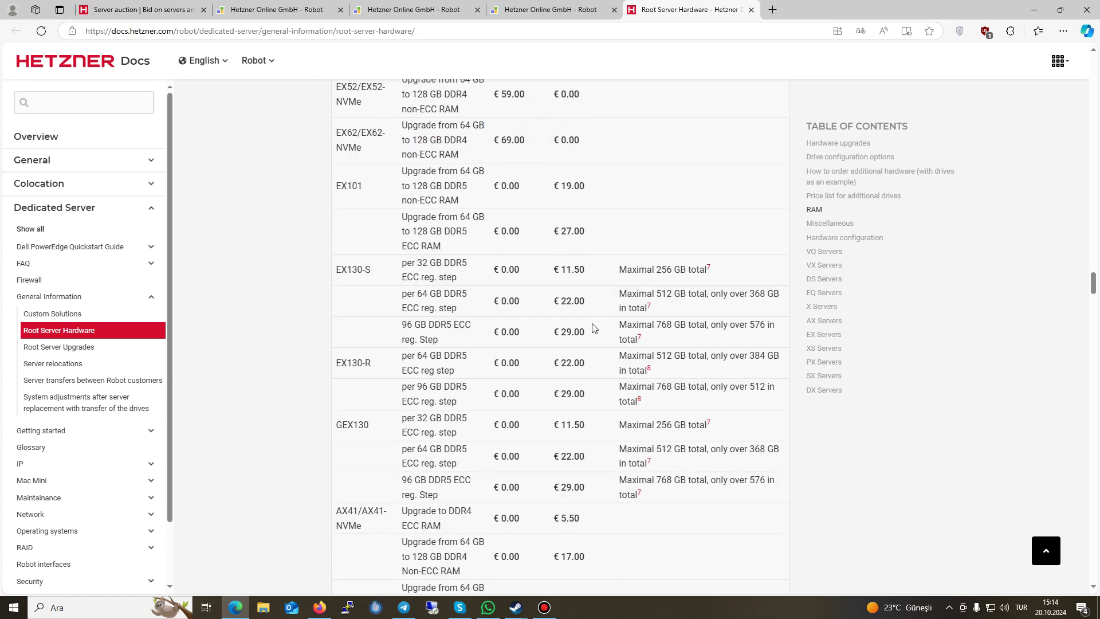
scroll(593, 329, "down", 1)
scroll(549, 358, "down", 15)
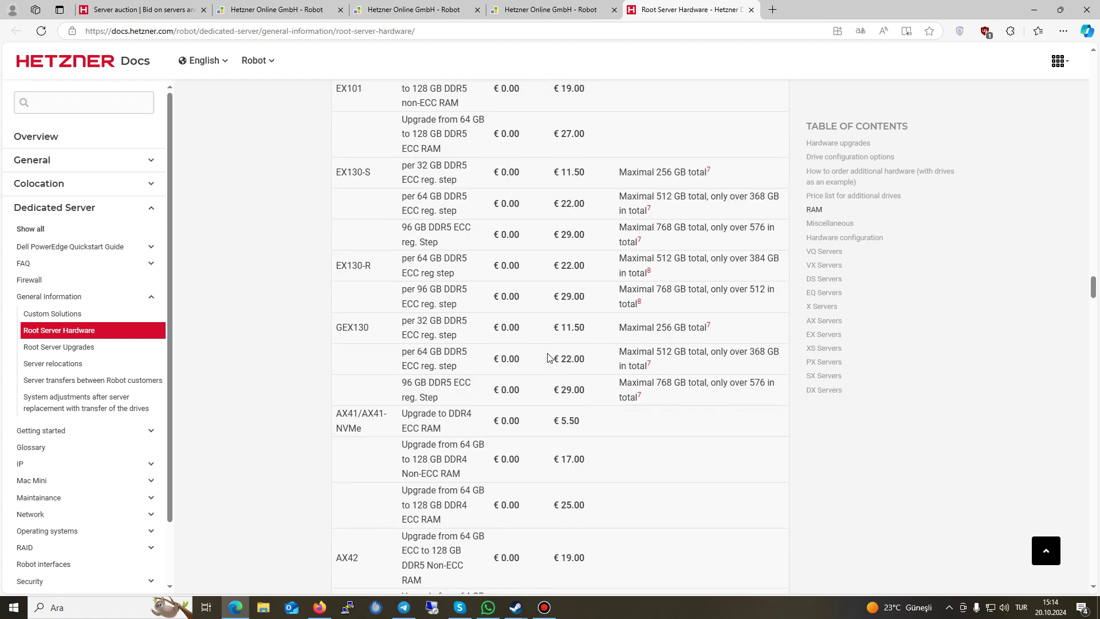
scroll(536, 359, "down", 15)
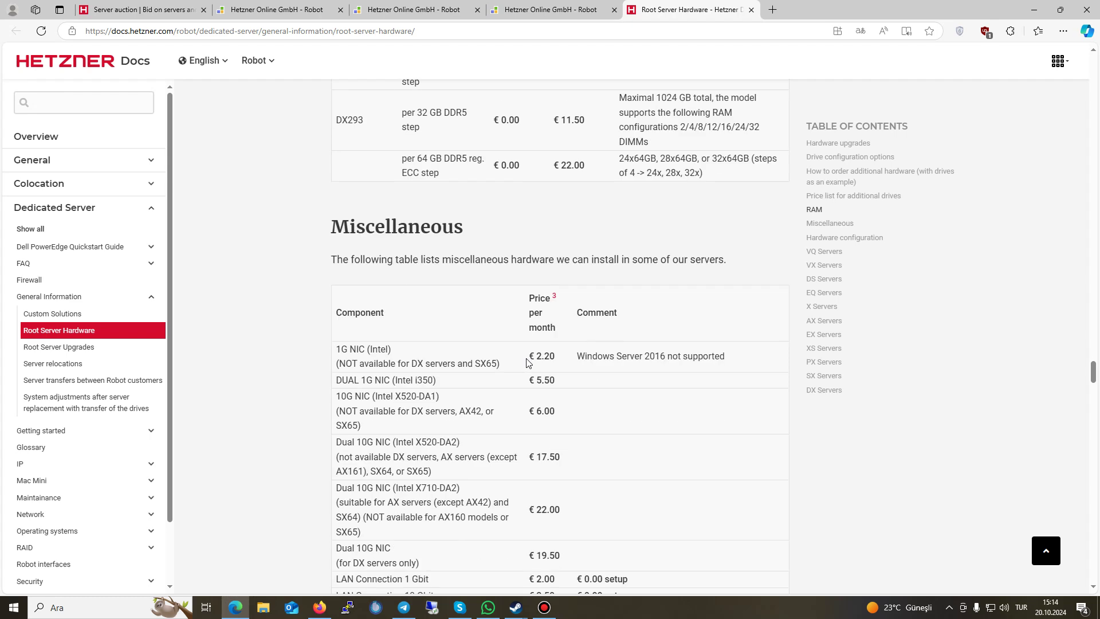
scroll(527, 362, "down", 2)
left_click_drag(389, 246, 511, 247)
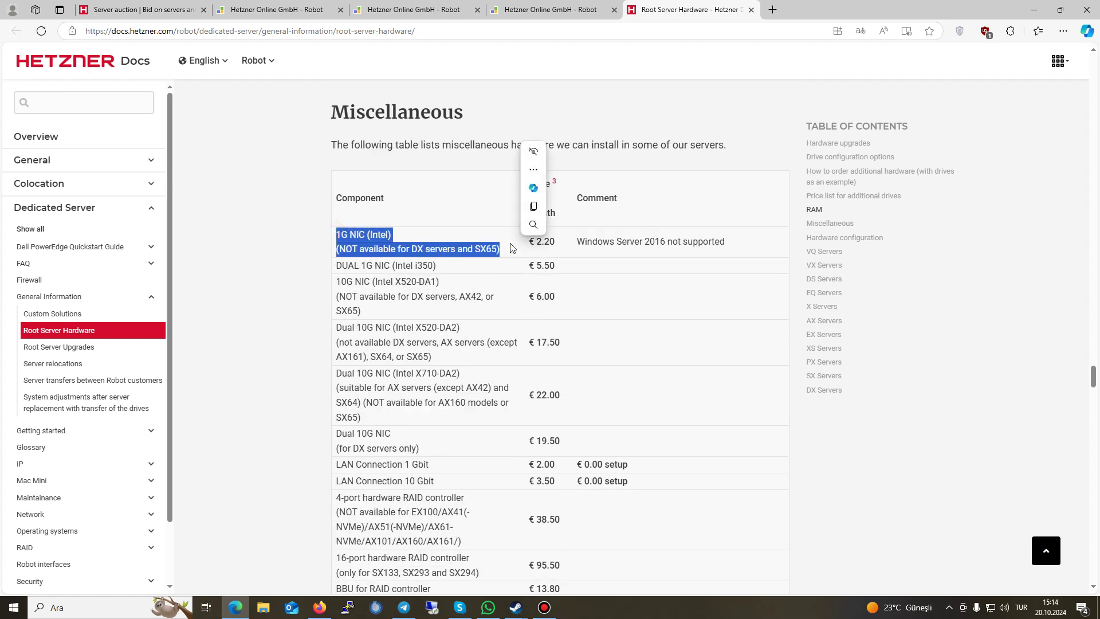
left_click(356, 247)
left_click_drag(578, 241, 741, 243)
left_click(743, 241)
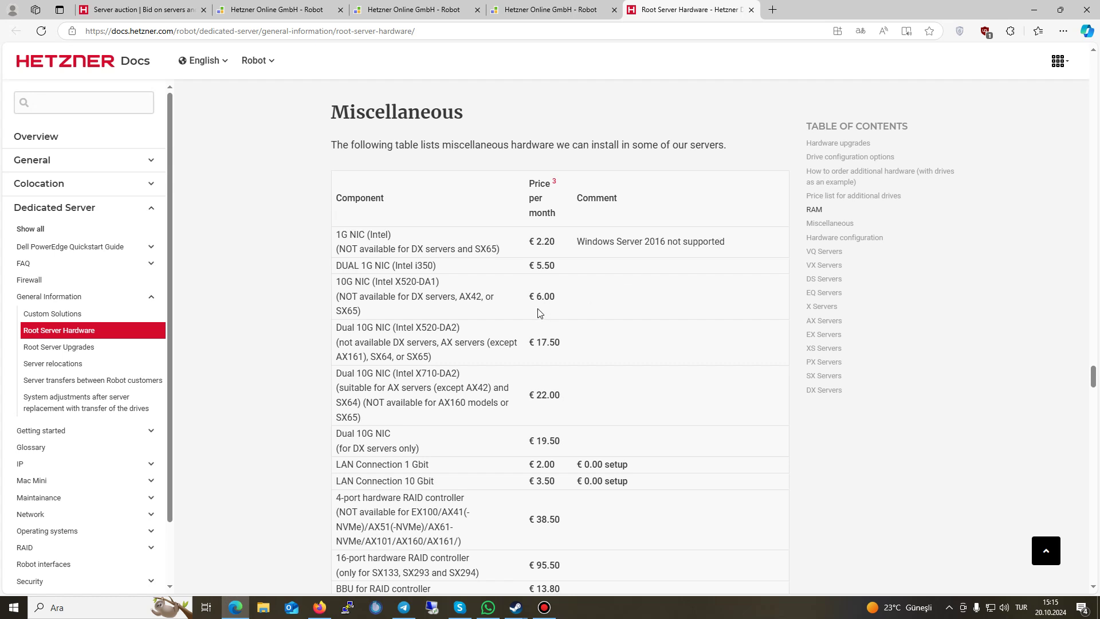
left_click_drag(334, 285, 411, 310)
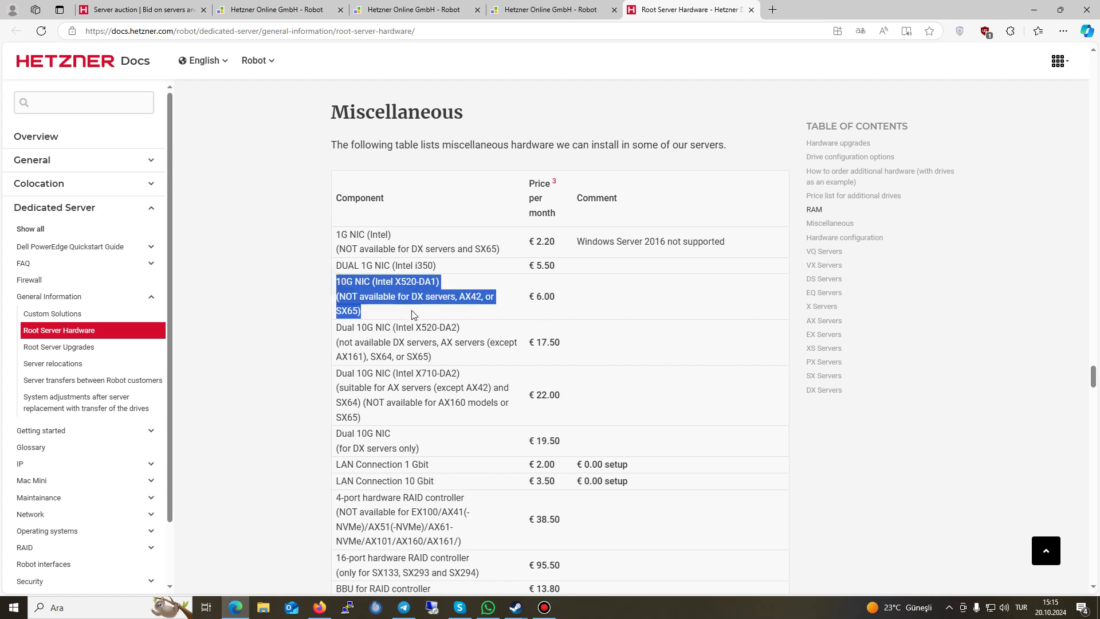
left_click(537, 297)
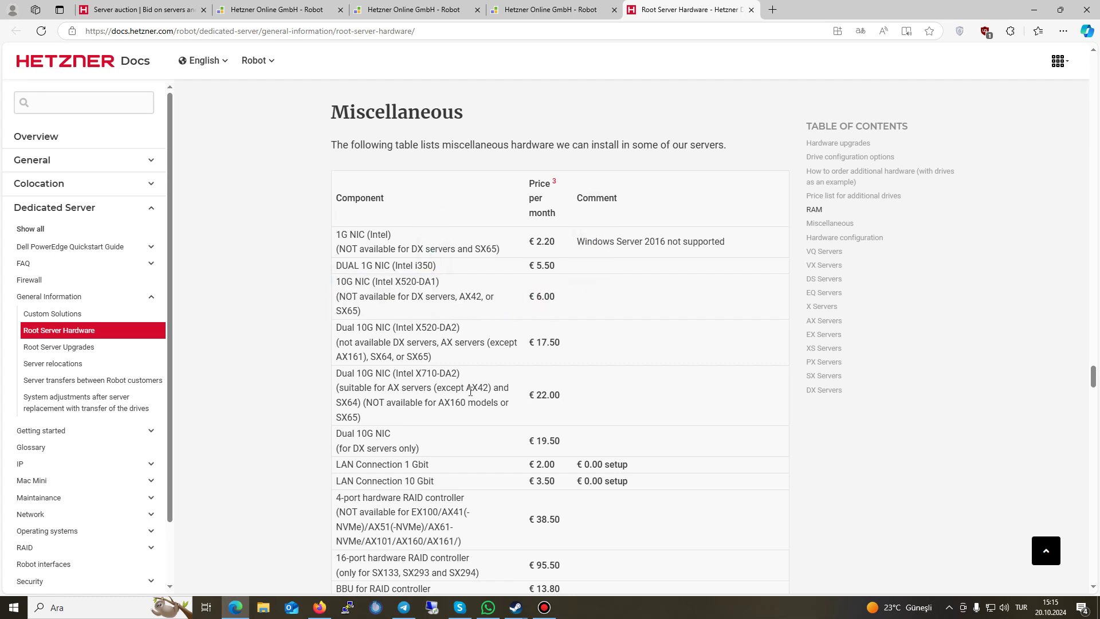
scroll(460, 371, "down", 4)
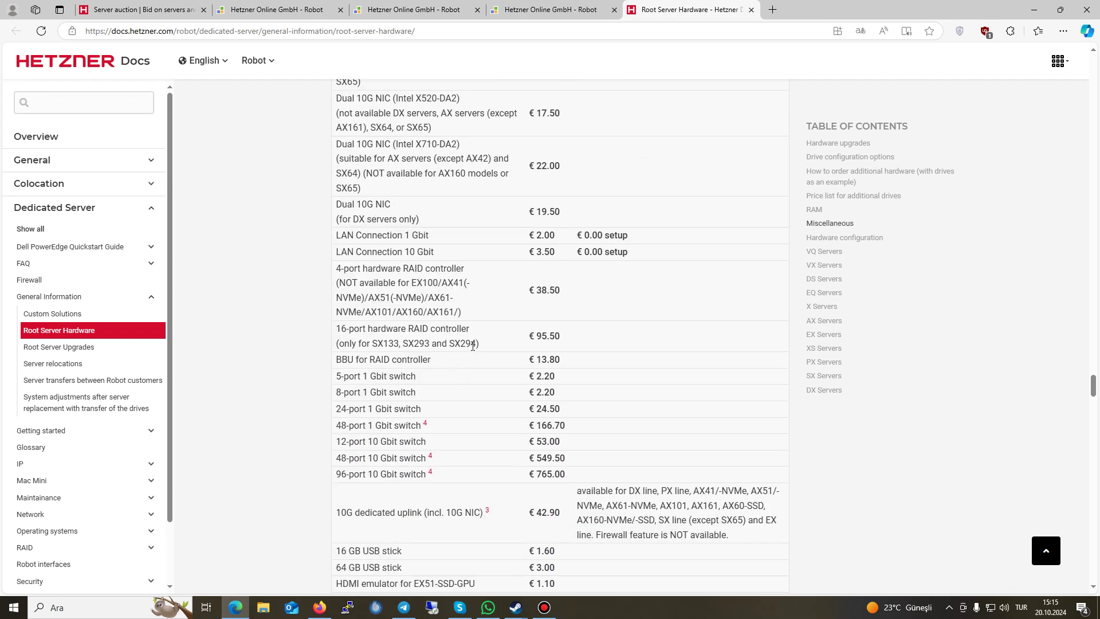
scroll(419, 496, "down", 1)
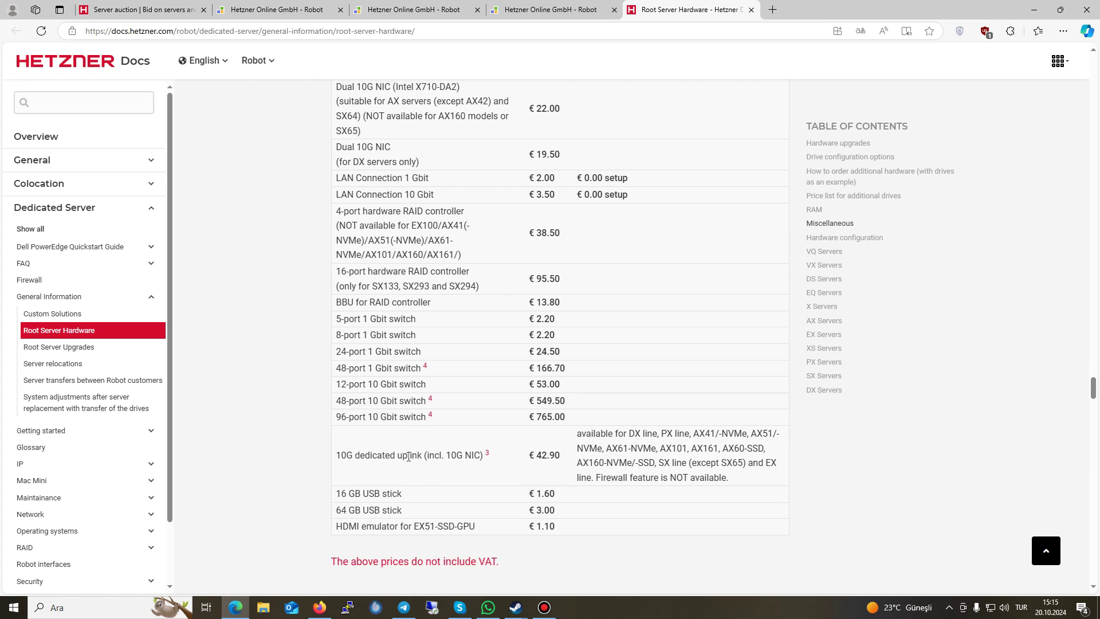
left_click_drag(338, 459, 492, 462)
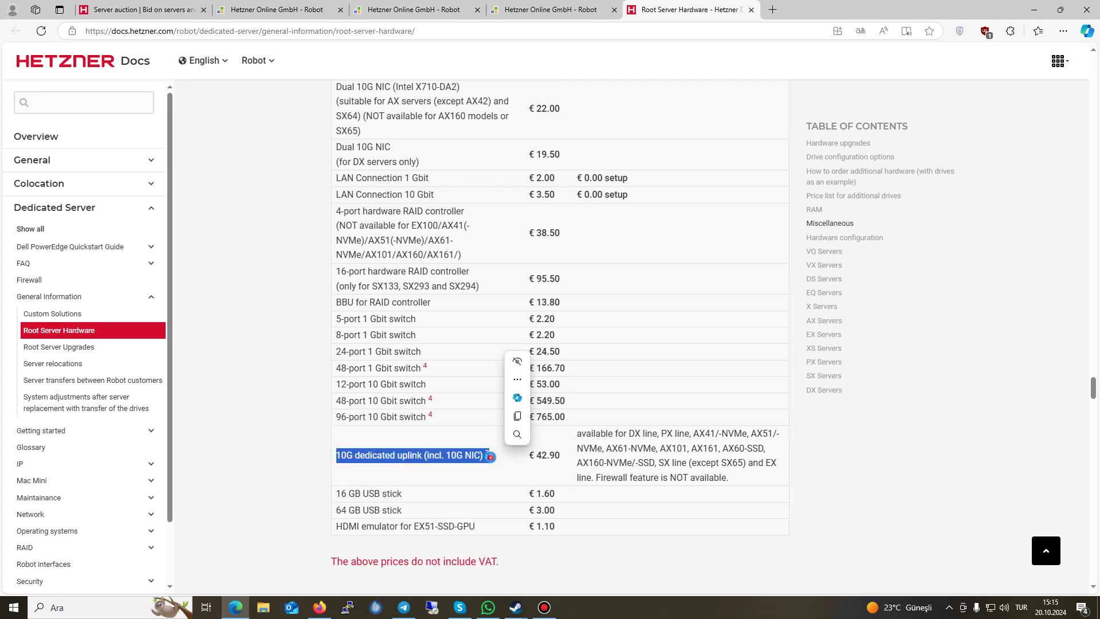
left_click(490, 462)
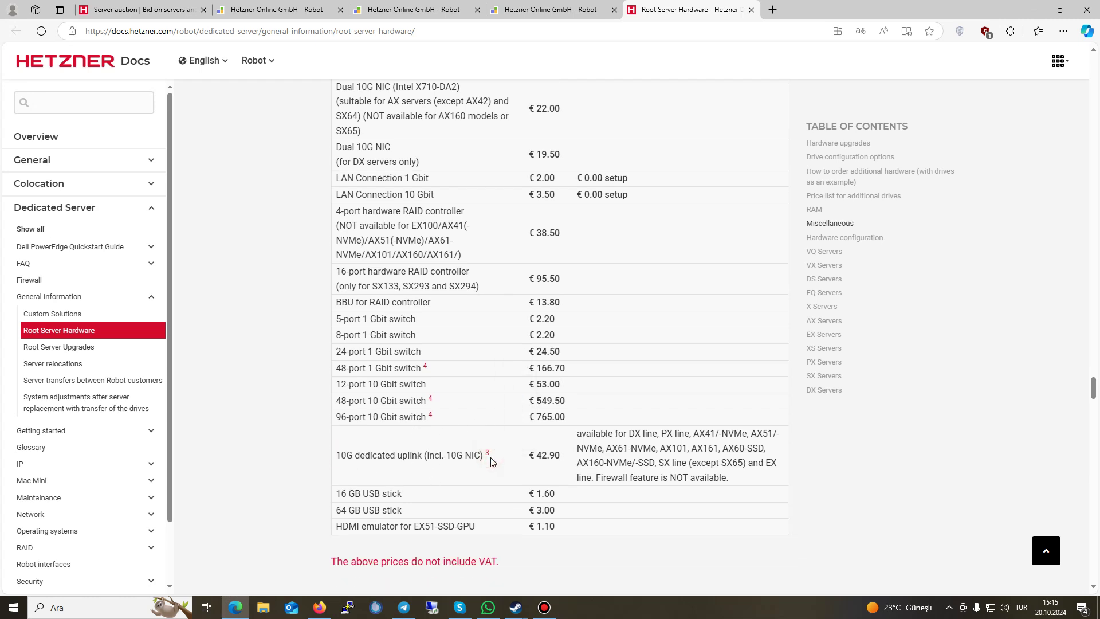
left_click_drag(336, 461, 489, 459)
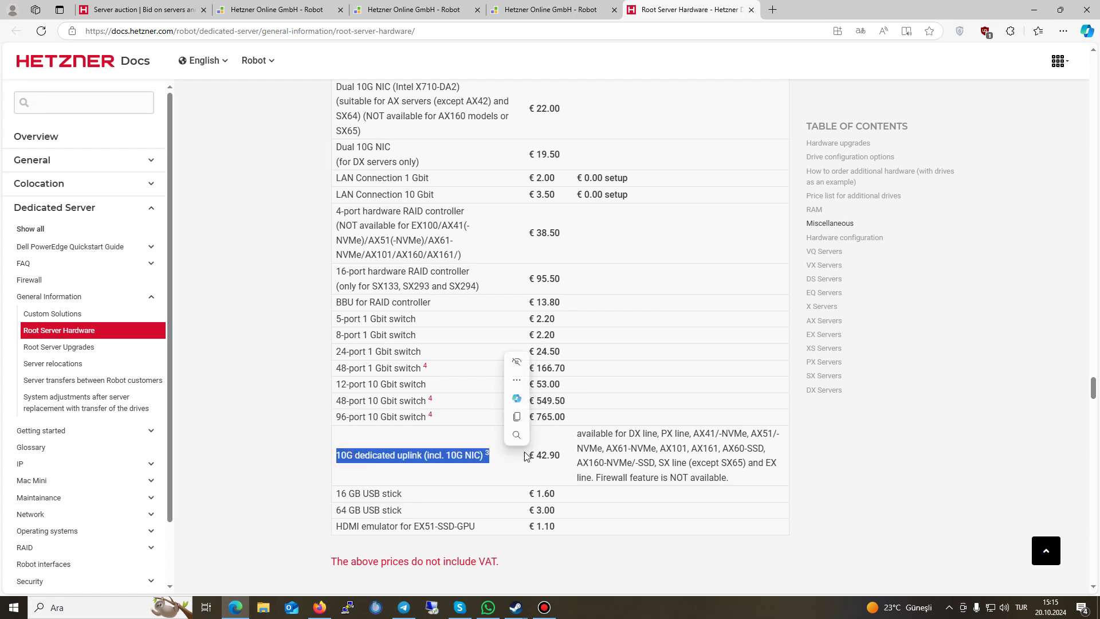
left_click(500, 457)
left_click(534, 454)
double_click(554, 456)
left_click(555, 456)
double_click(557, 456)
scroll(564, 466, "up", 4)
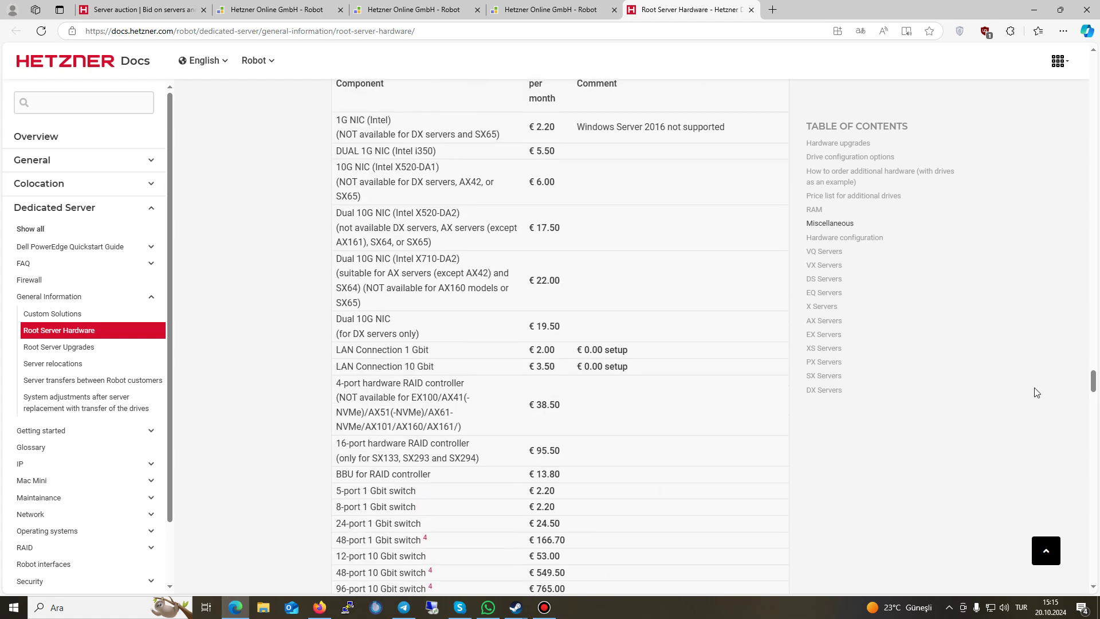
mouse_move(1093, 378)
left_mouse_down()
mouse_move(1092, 368)
mouse_move(1088, 398)
left_mouse_up()
scroll(564, 290, "up", 1)
left_click_drag(542, 266, 583, 275)
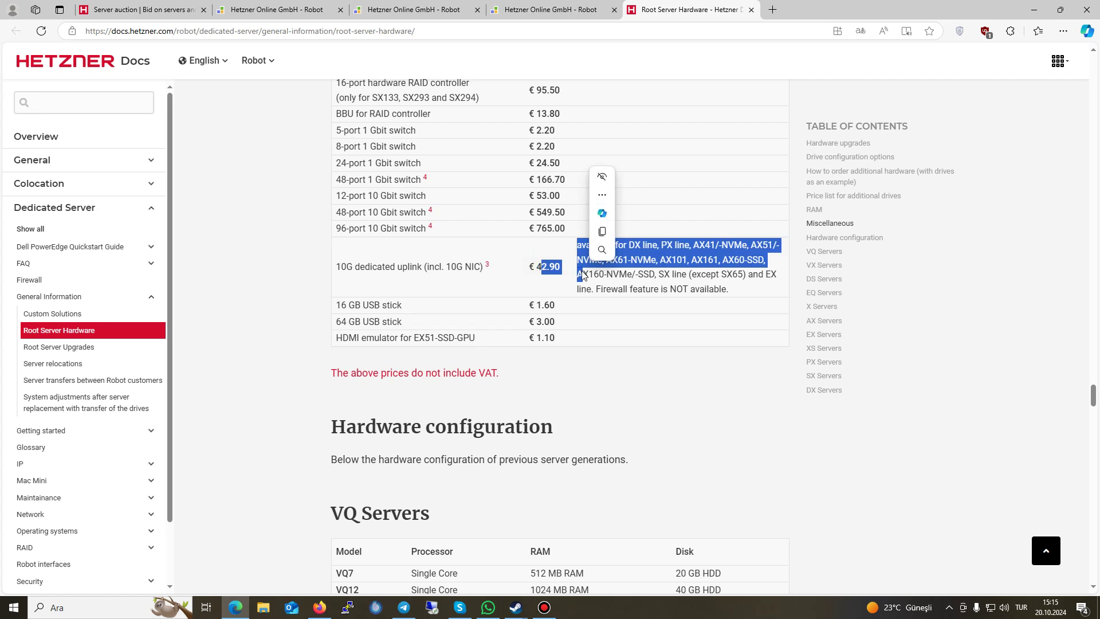
left_click(581, 265)
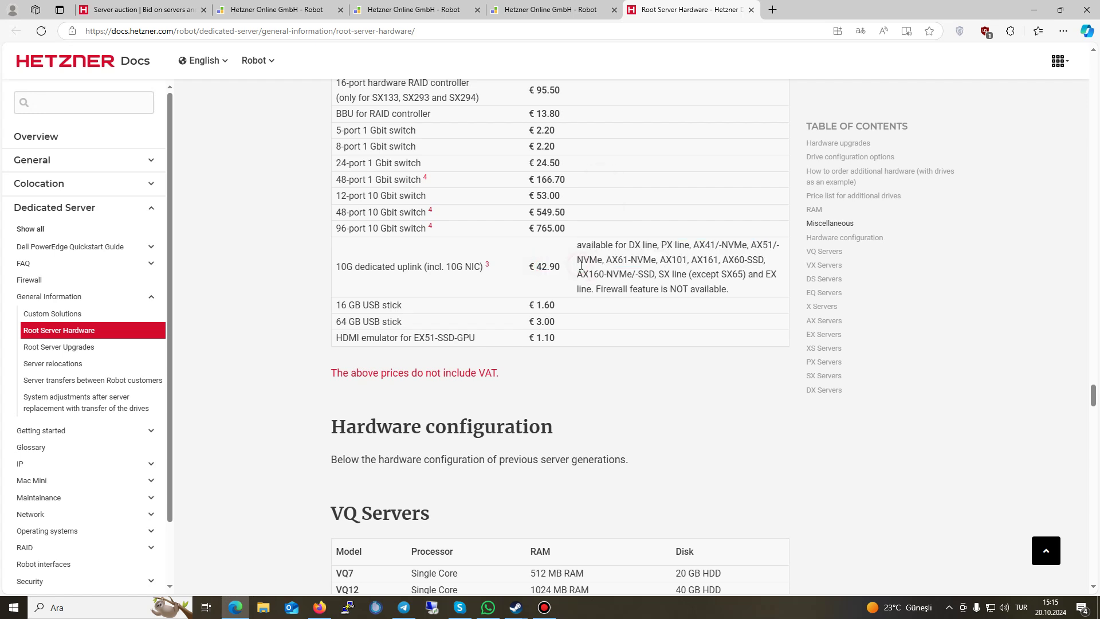
left_click_drag(581, 241, 768, 285)
left_click(768, 284)
left_click_drag(464, 342, 566, 338)
left_click(491, 338)
triple_click(547, 335)
left_click(519, 346)
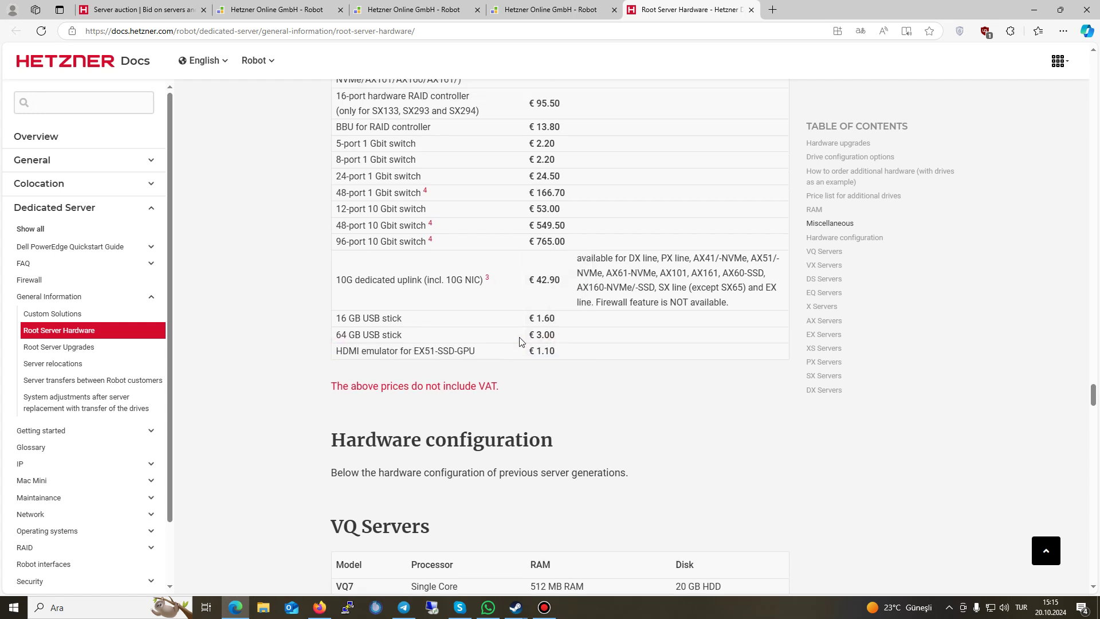
scroll(570, 263, "down", 1)
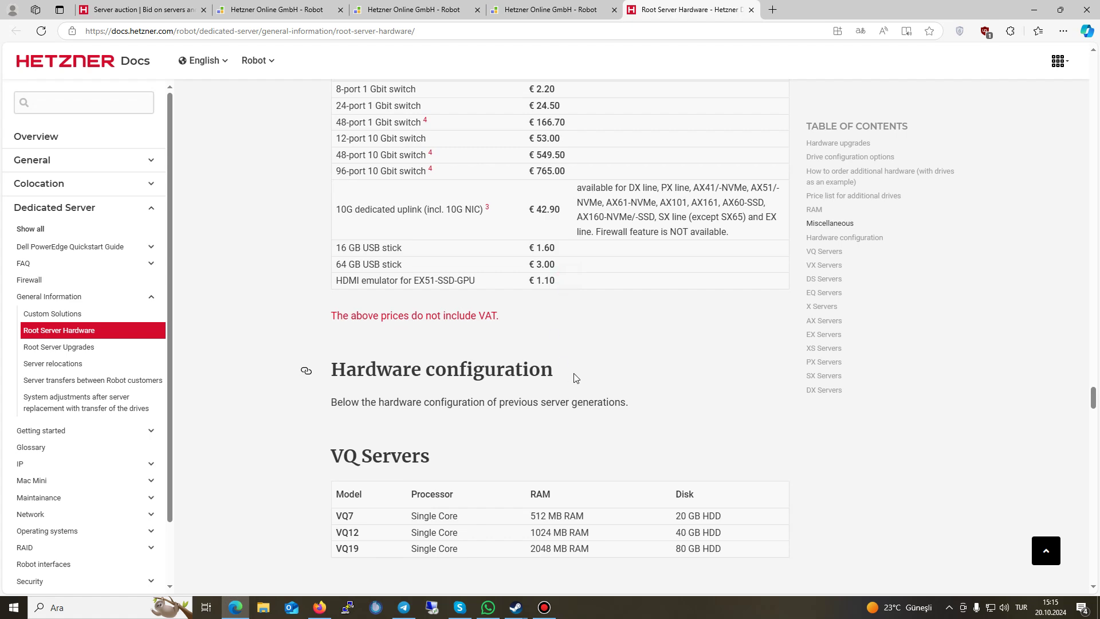
Step: Scroll through the older VQ-generation server hardware tables
scroll(570, 375, "down", 4)
scroll(554, 372, "down", 3)
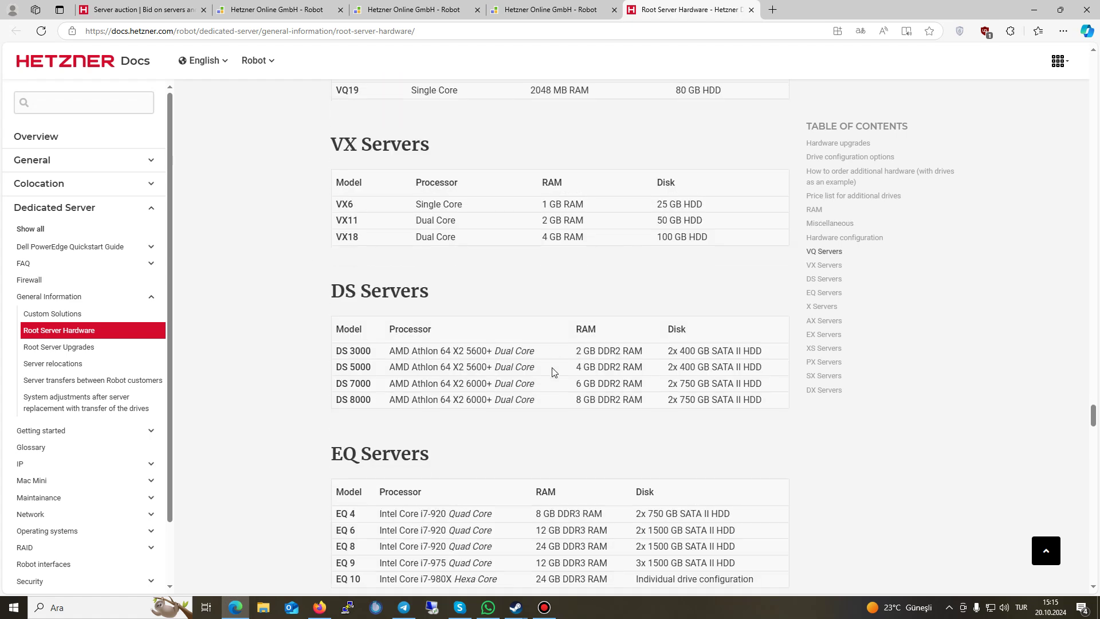
scroll(554, 371, "down", 3)
scroll(552, 367, "down", 9)
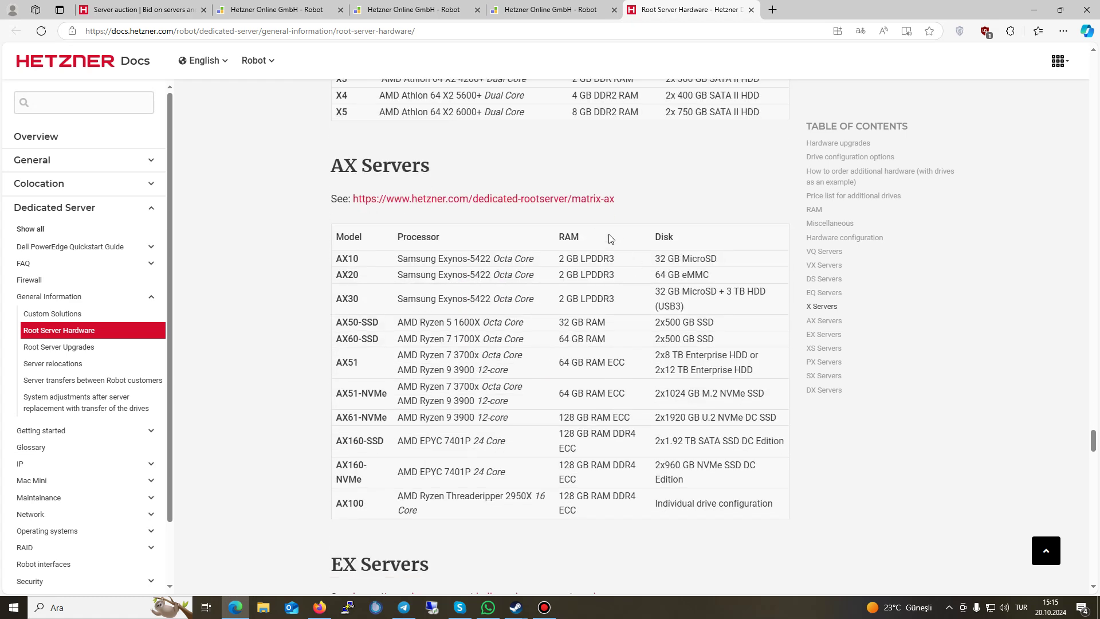
left_click_drag(680, 97, 650, 122)
left_click(571, 325)
Step: Continue down to the DX tables and closing footnotes, then check the page's web address
scroll(554, 321, "down", 6)
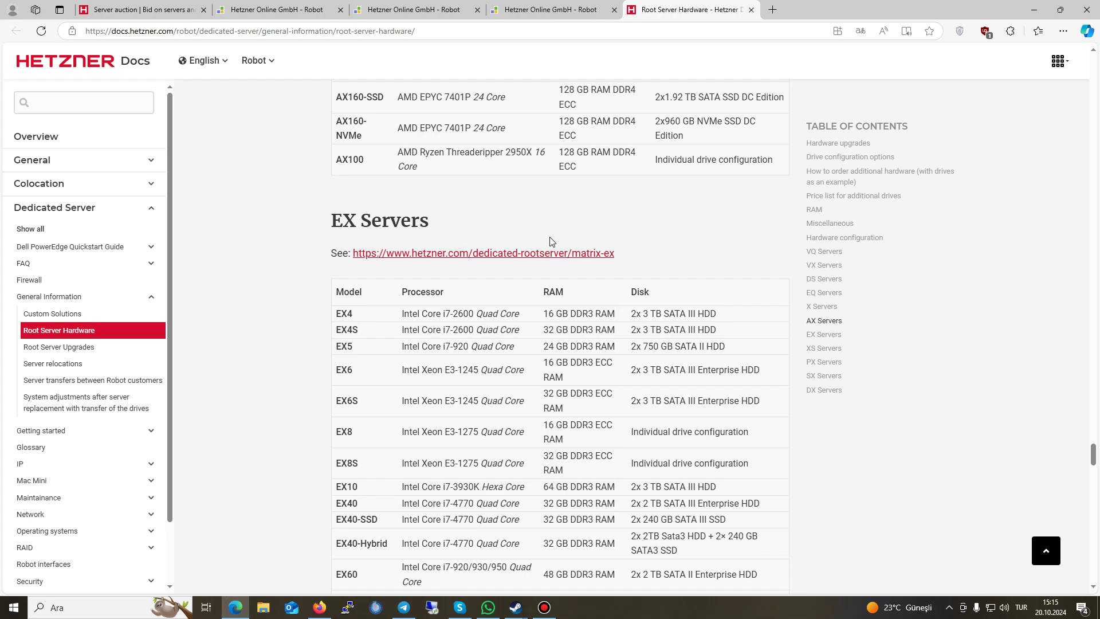
scroll(497, 322, "down", 1)
scroll(497, 322, "down", 10)
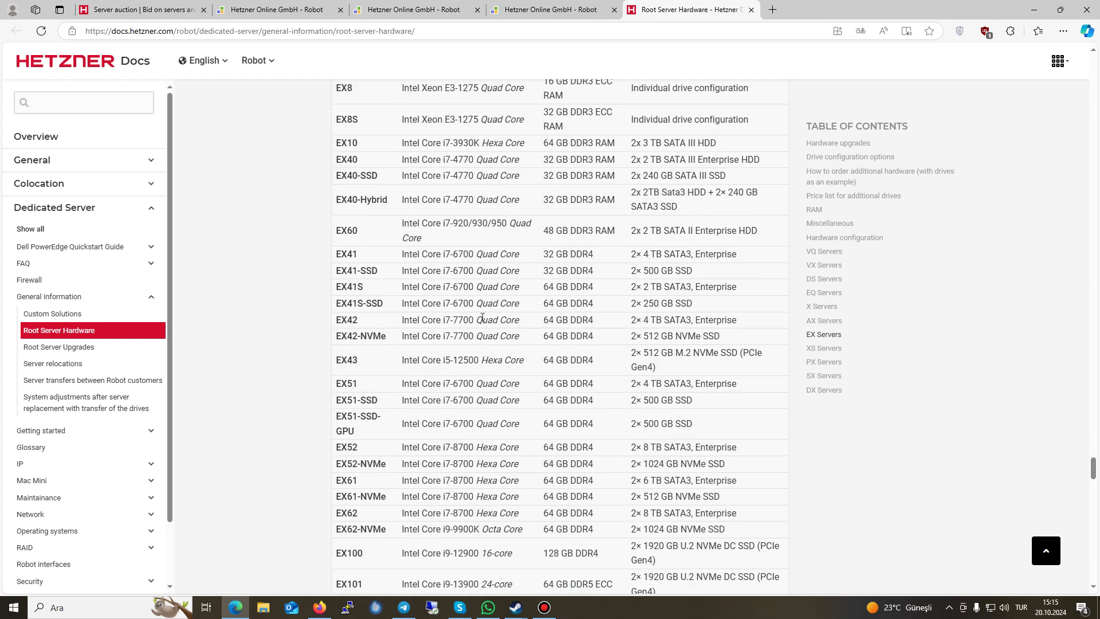
scroll(473, 320, "down", 20)
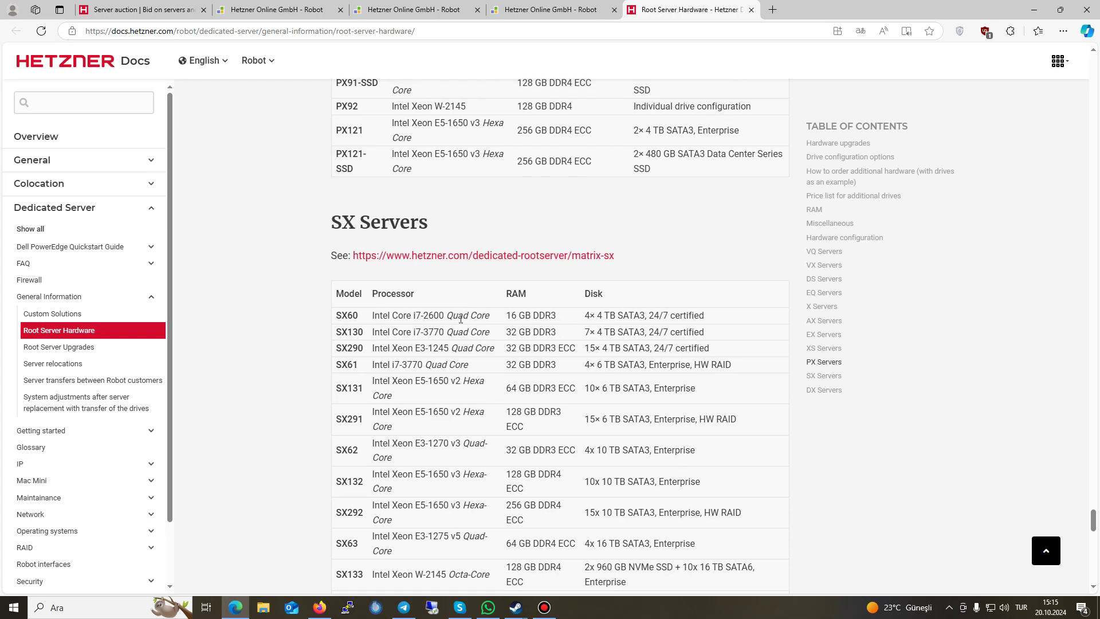
scroll(633, 311, "down", 1)
left_click_drag(1093, 530, 1095, 575)
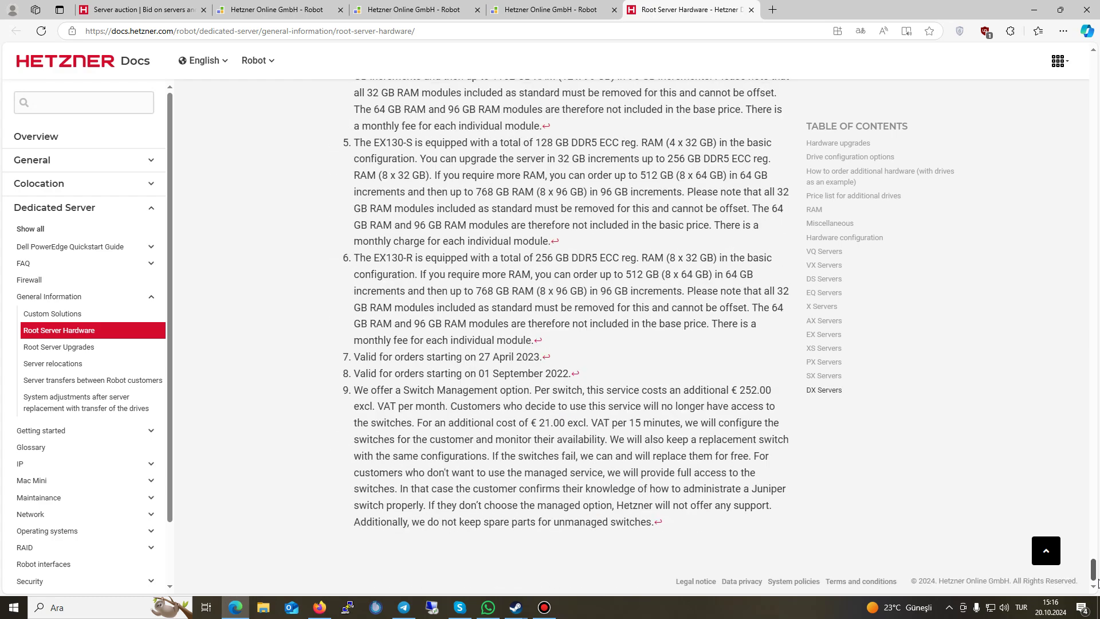
left_click(399, 36)
left_click(537, 259)
Step: Close the Root Server Hardware docs, return to the auction and browse datacenter locations without choosing
left_click(751, 10)
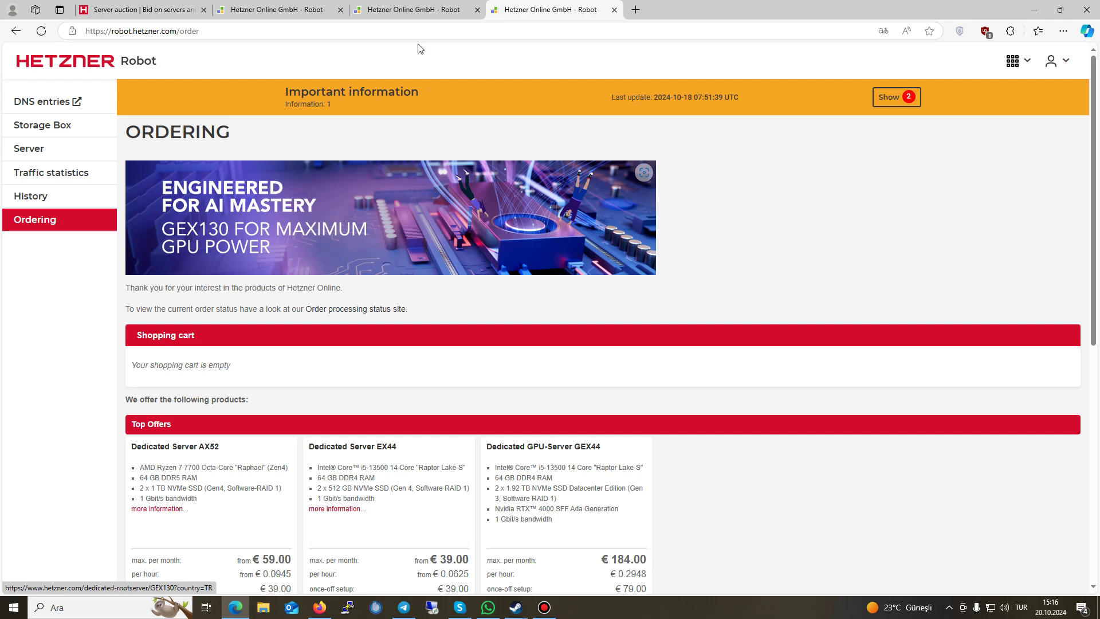
left_click(343, 5)
key("ctrl+shift+Tab")
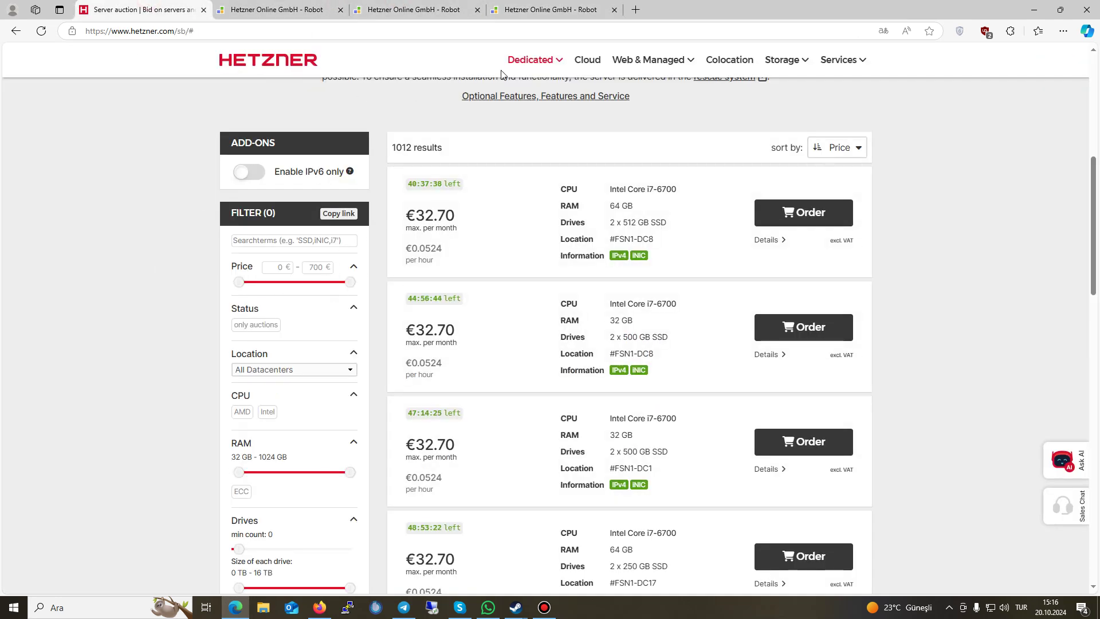
mouse_move(516, 64)
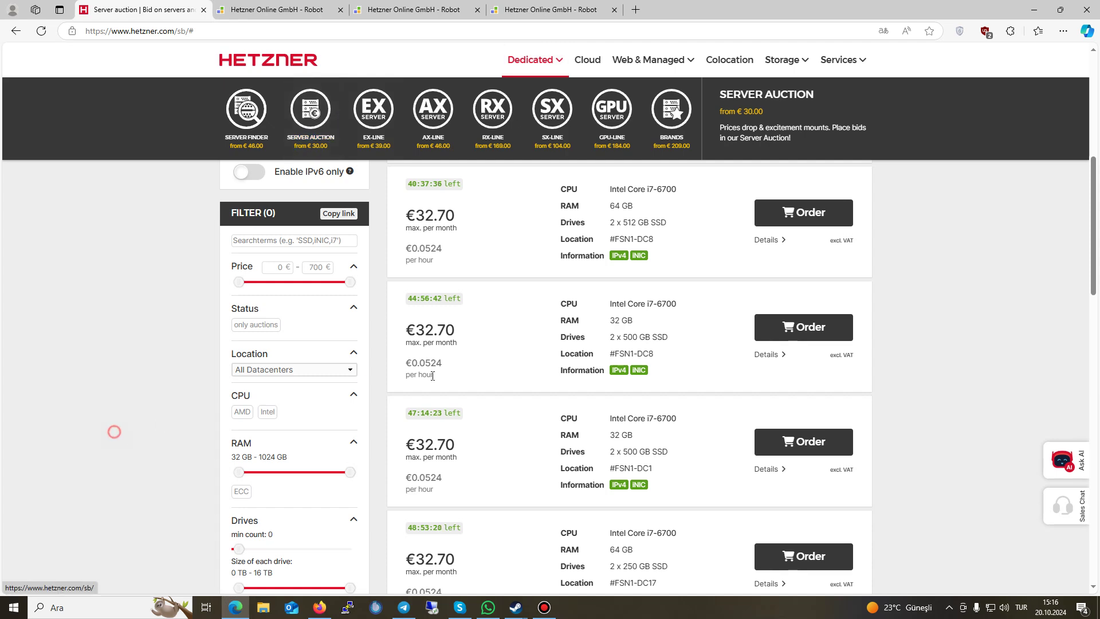
scroll(550, 386, "down", 5)
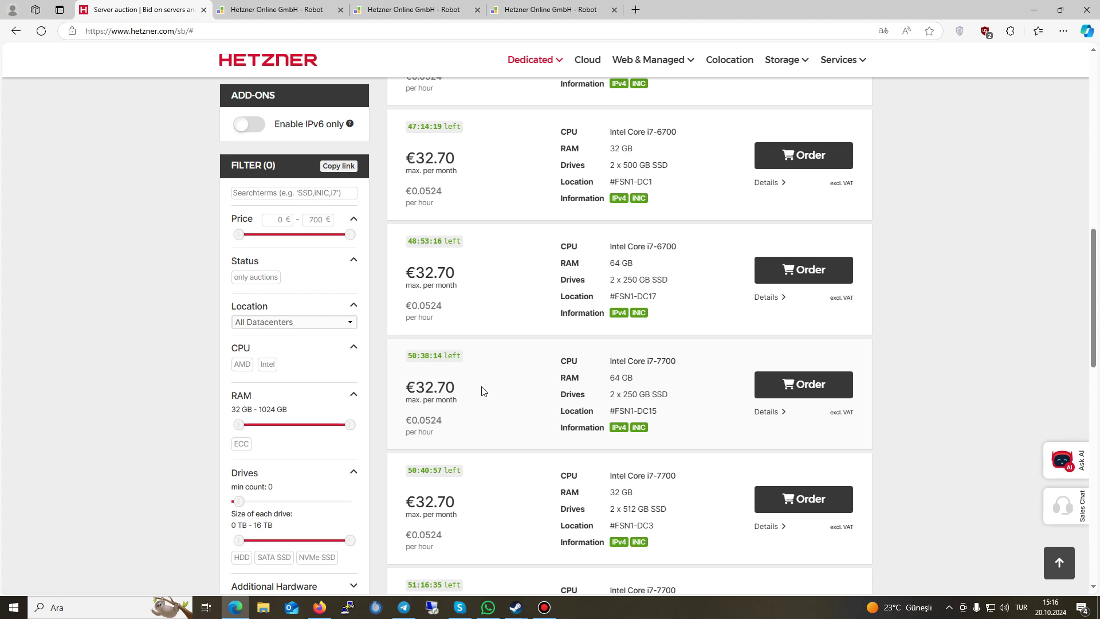
left_click(325, 321)
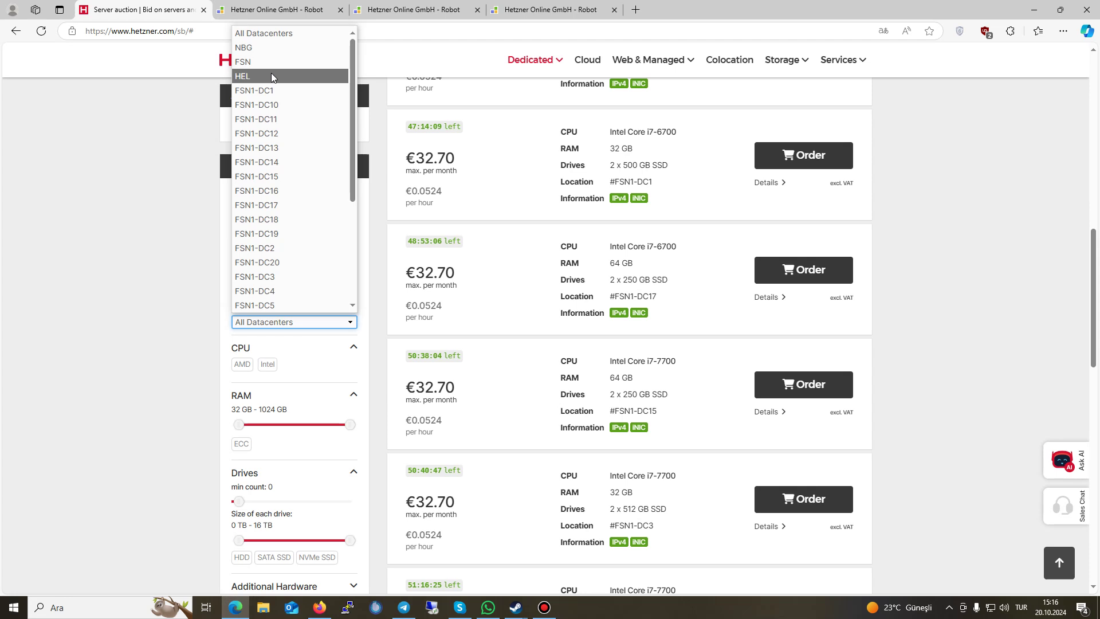
scroll(318, 189, "down", 4)
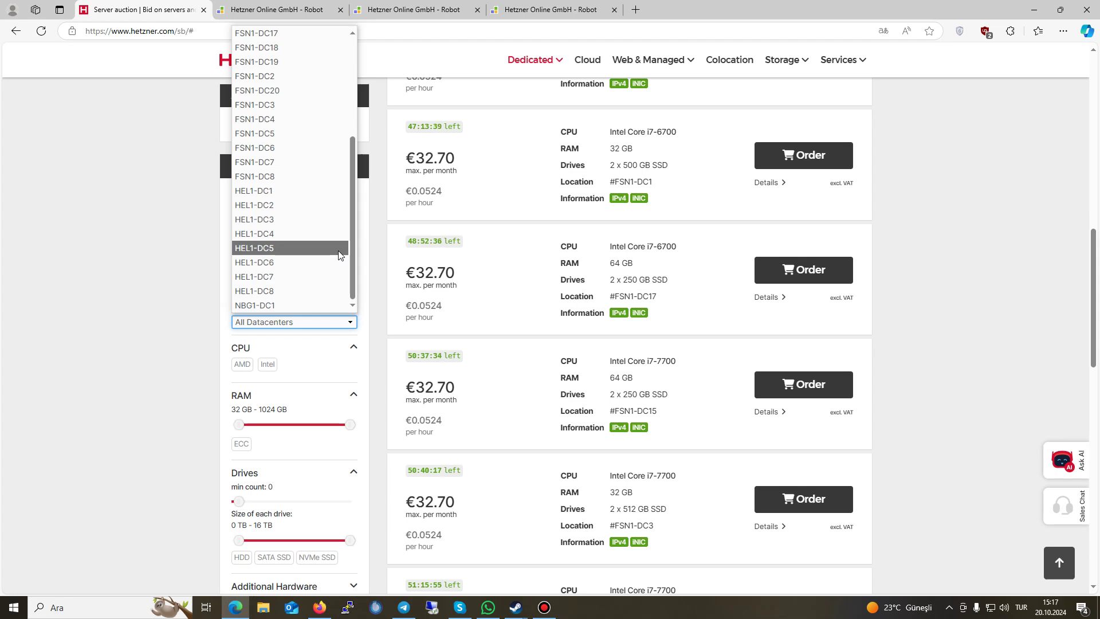
left_click(162, 281)
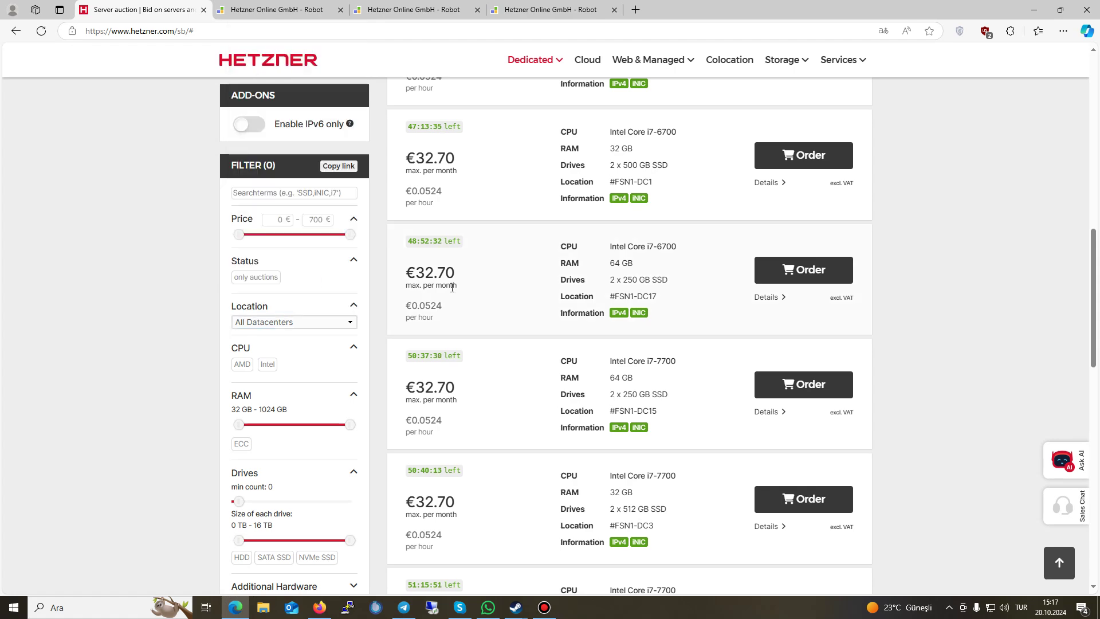
Step: View the second page of auction offers, then reload to the unfiltered 1012-result list
scroll(774, 372, "down", 10)
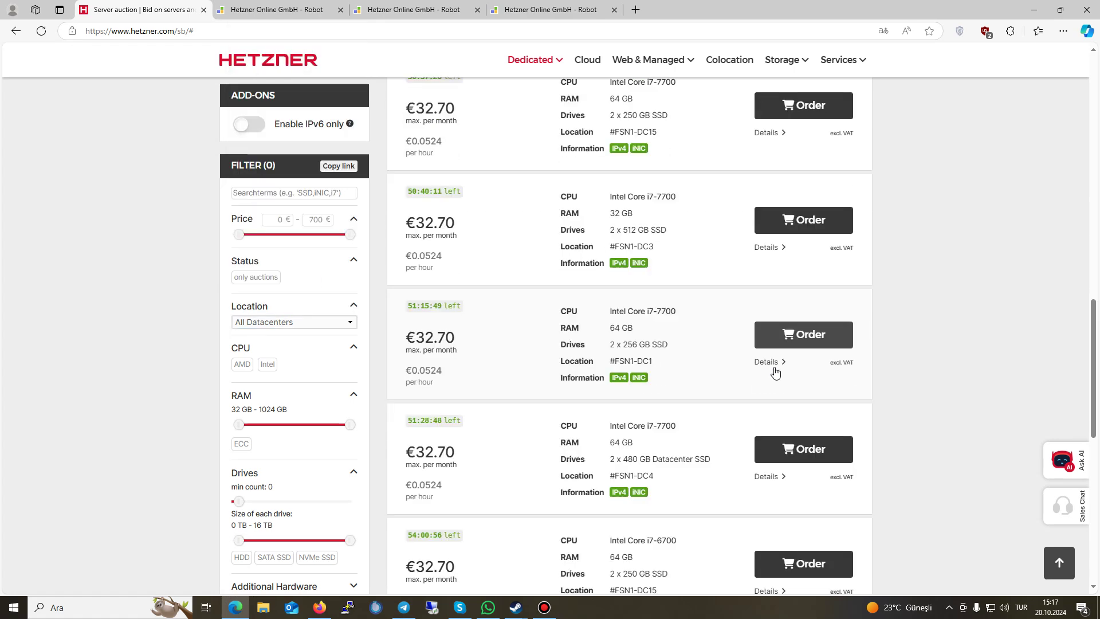
left_click(752, 469)
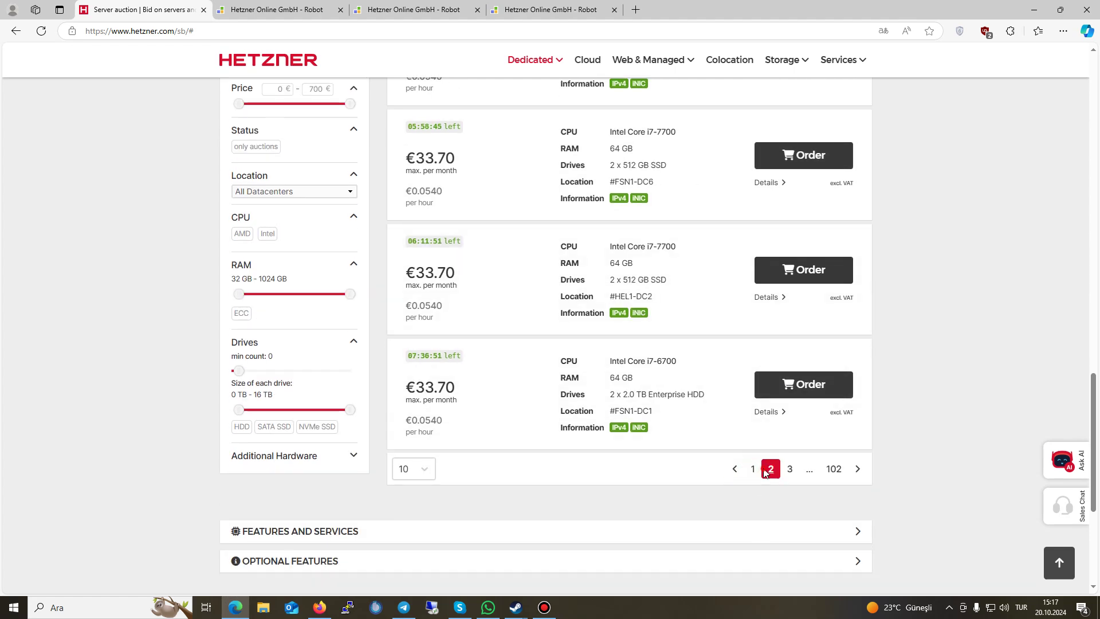
left_click(519, 512)
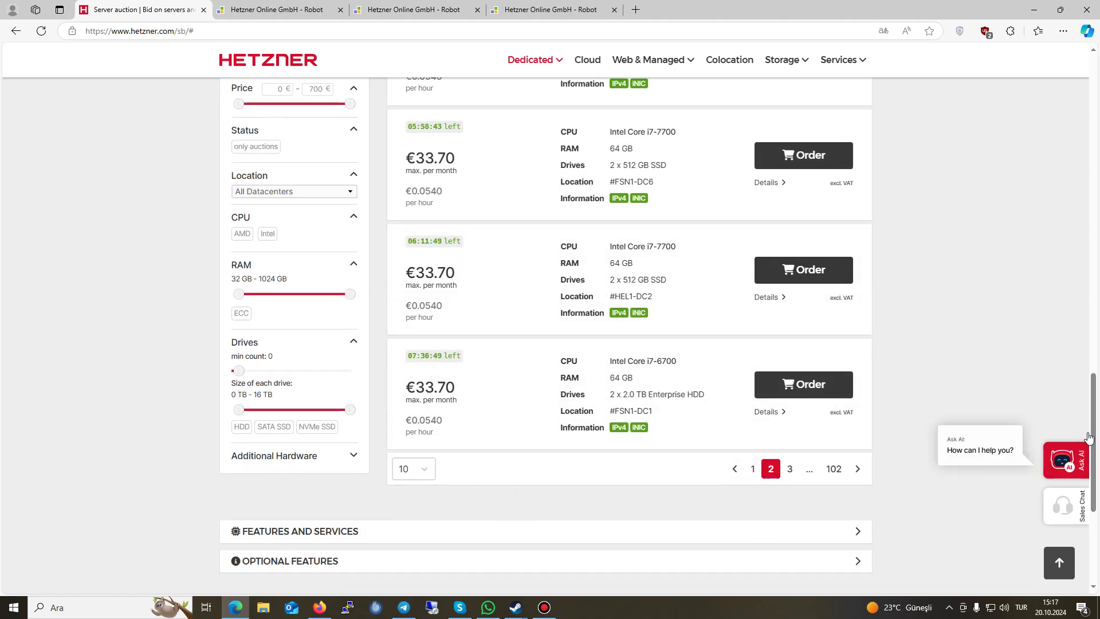
left_click_drag(1092, 424, 1069, 248)
scroll(1069, 248, "up", 9)
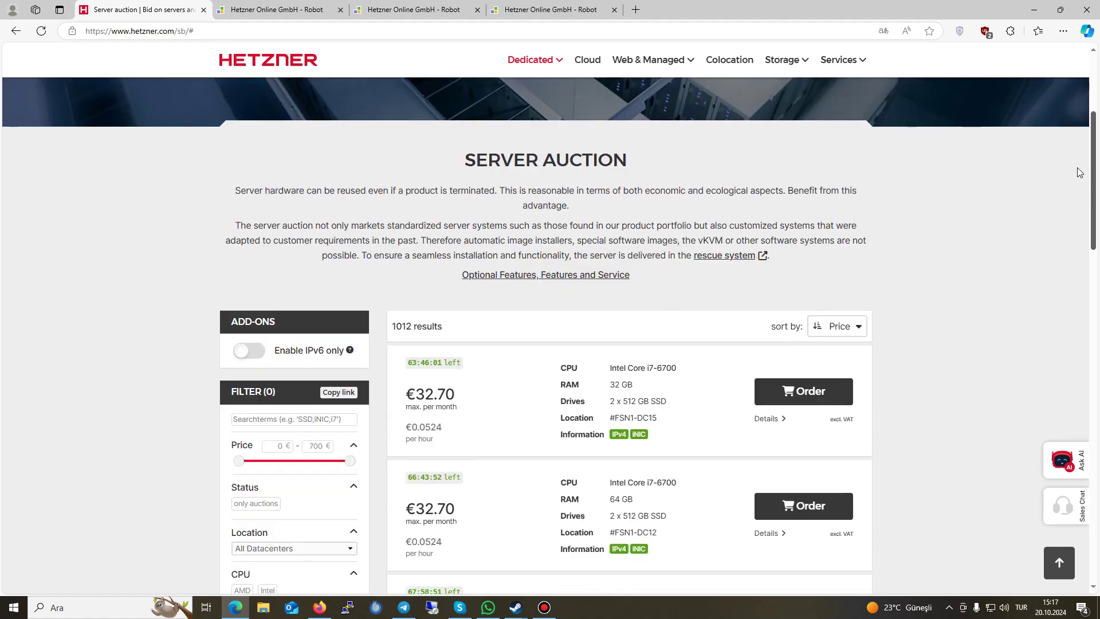
left_click_drag(391, 324, 458, 322)
left_click(463, 350)
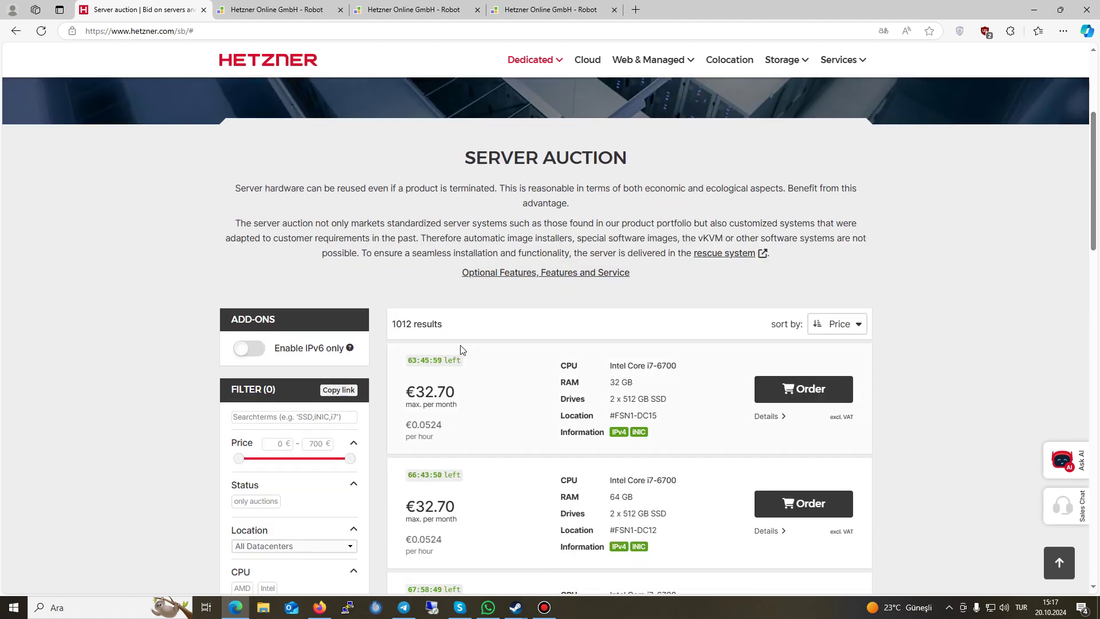
key("F5")
left_click_drag(455, 318, 390, 320)
left_click(389, 319)
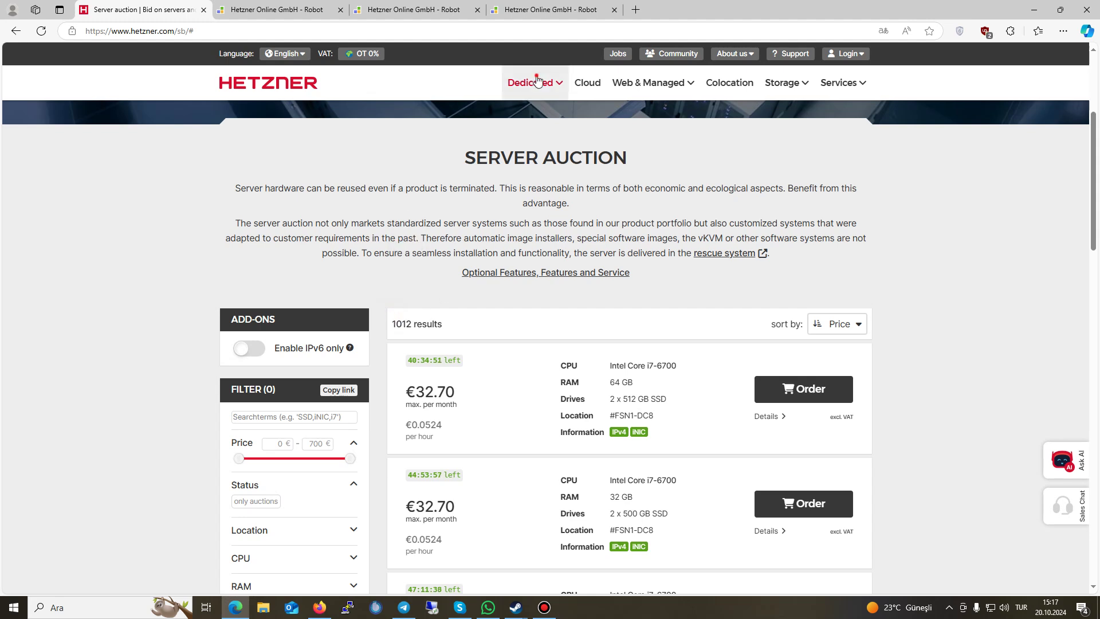
Step: Go to Cloud hosting, show the Shared vCPU AMD plans and open the location list
mouse_move(514, 99)
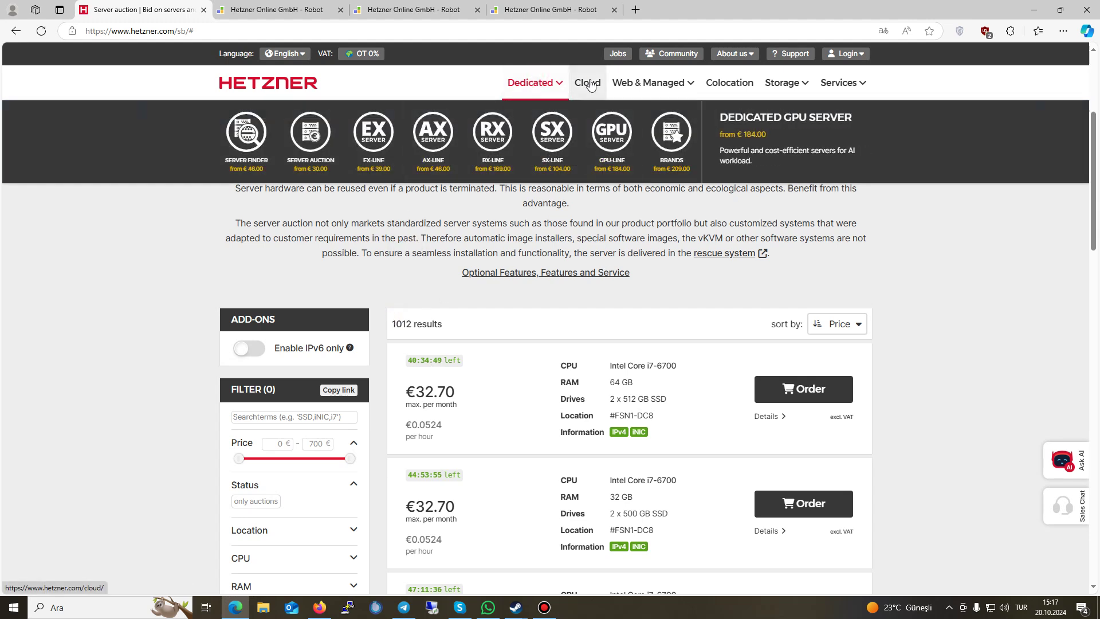
left_click(589, 80)
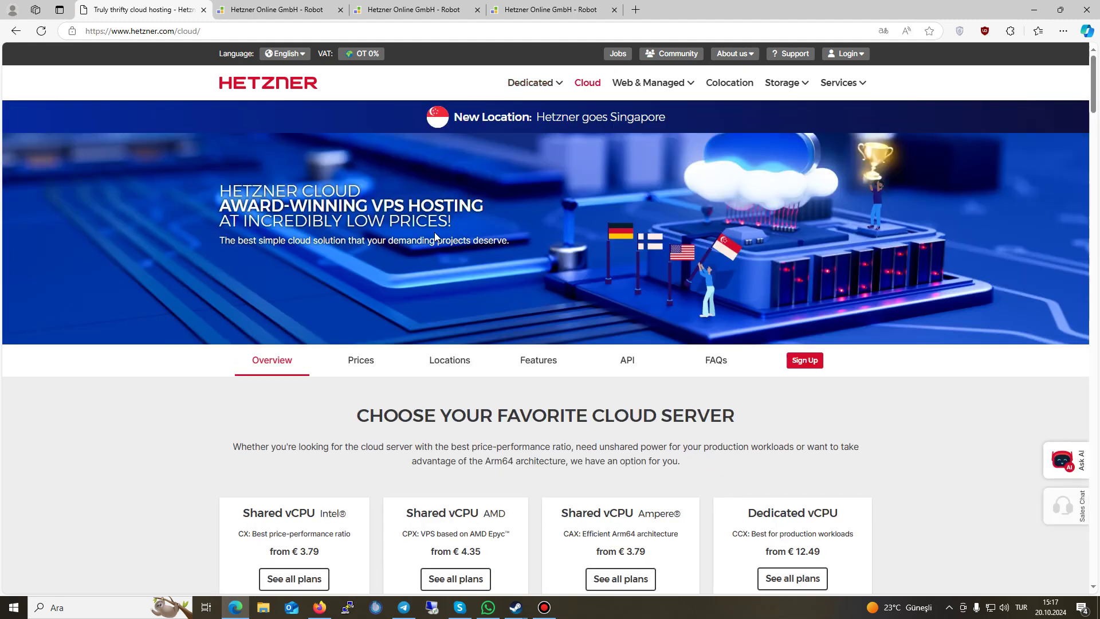
scroll(286, 329, "down", 5)
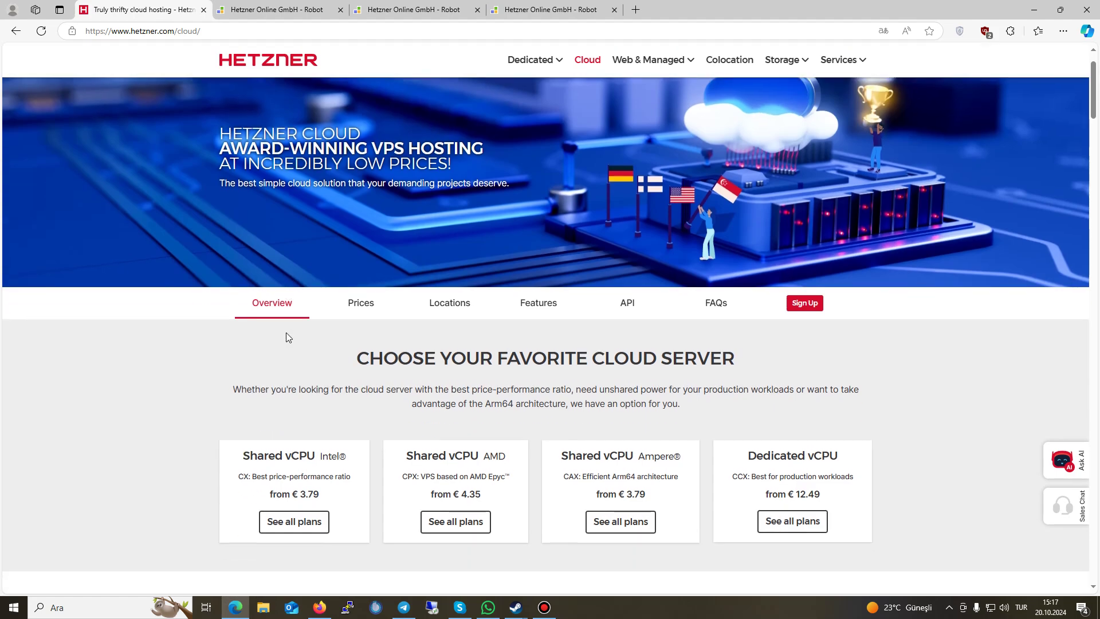
scroll(287, 337, "up", 2)
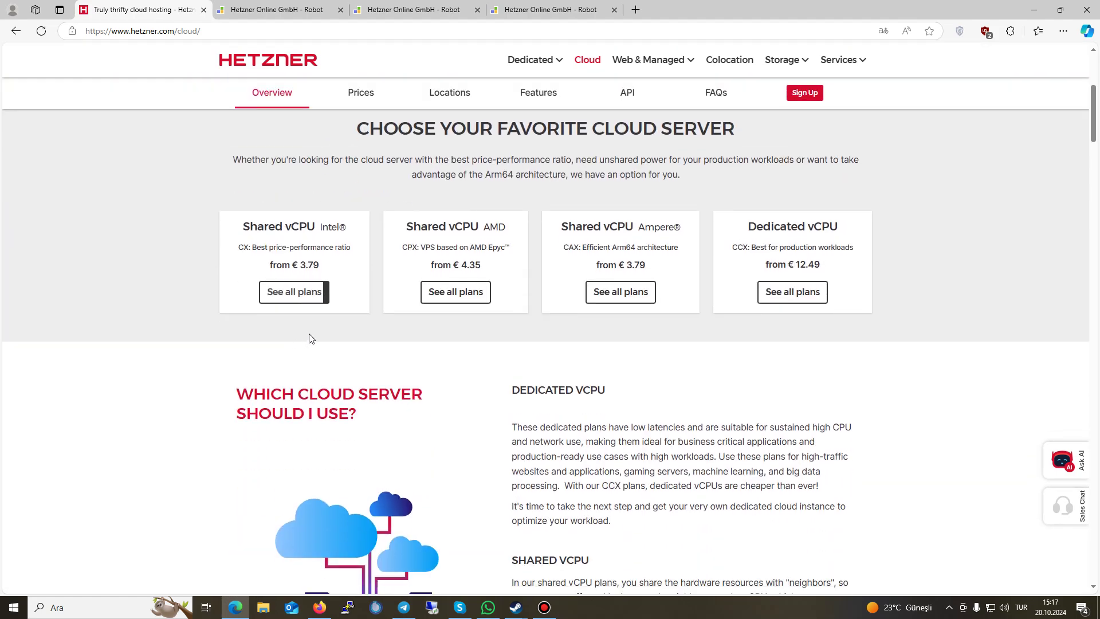
scroll(433, 344, "down", 5)
scroll(429, 335, "down", 5)
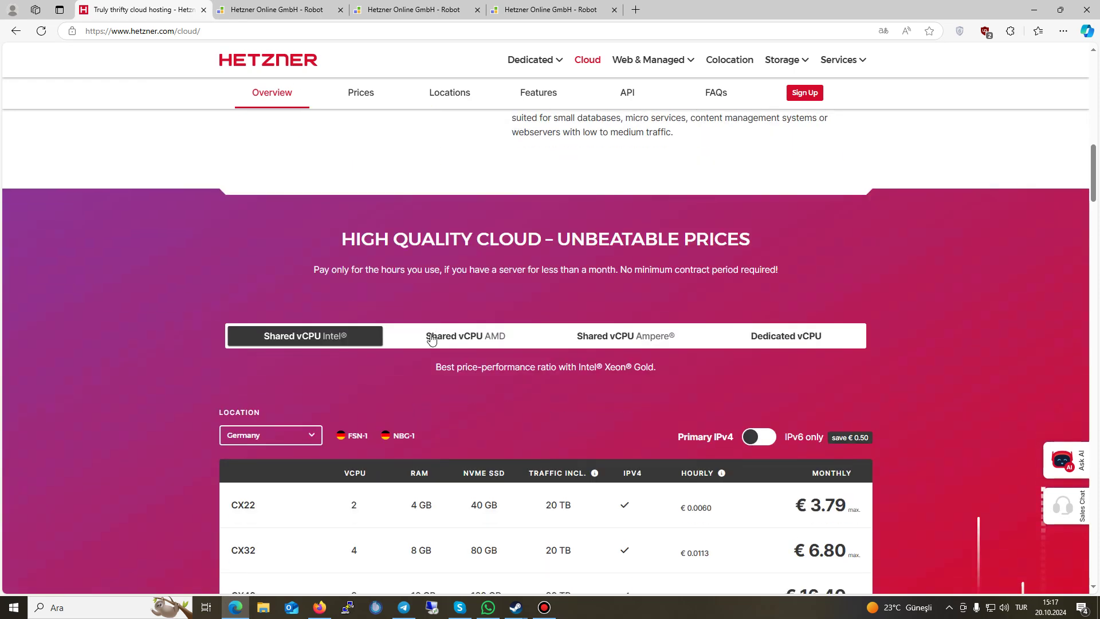
left_click(459, 280)
left_click(271, 378)
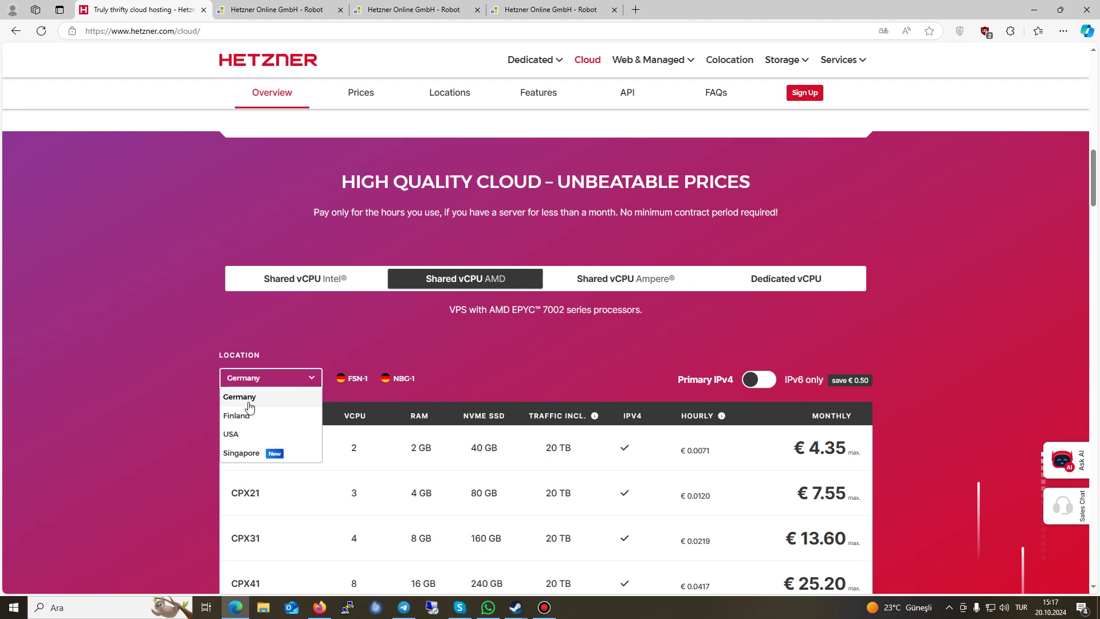
Step: Keep Germany as location and review CPX specs: AMD EPYC CPU, CPX11 at €4.35, CPX51 at €54.90
left_click(143, 398)
scroll(142, 399, "down", 3)
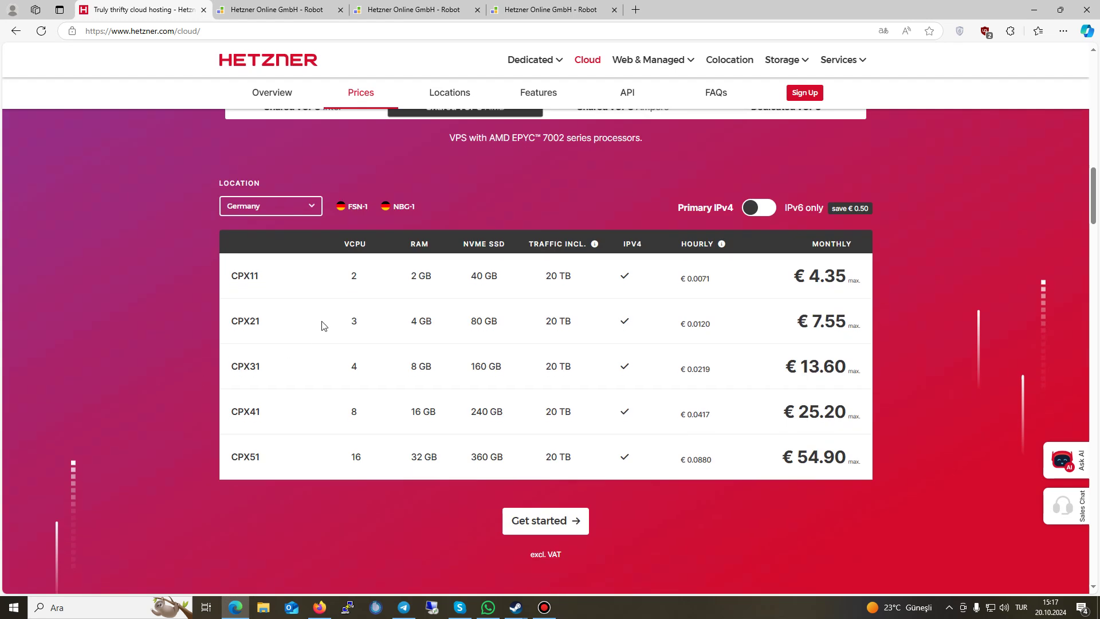
left_click_drag(356, 276, 348, 279)
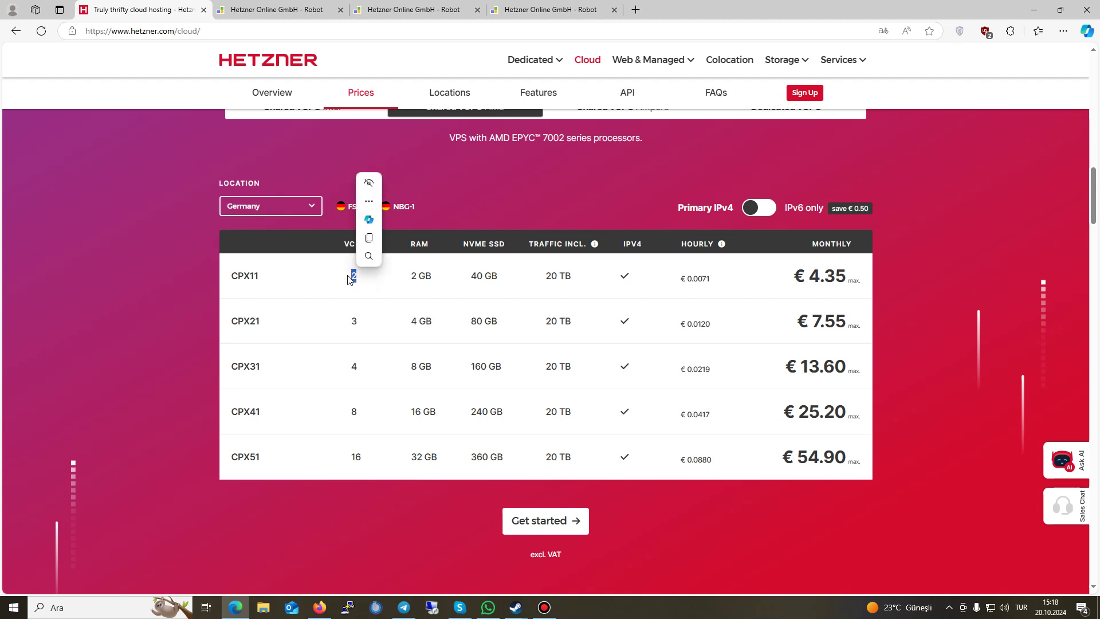
left_click(347, 287)
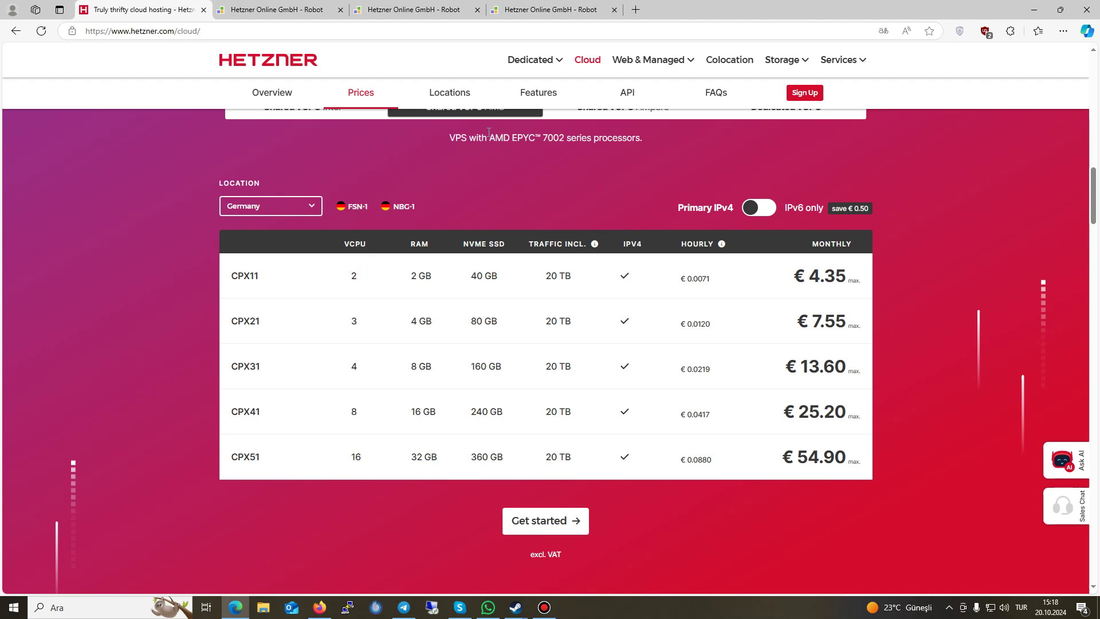
left_click_drag(489, 132, 616, 138)
left_click(534, 133)
left_click(532, 193)
left_click_drag(790, 278, 849, 281)
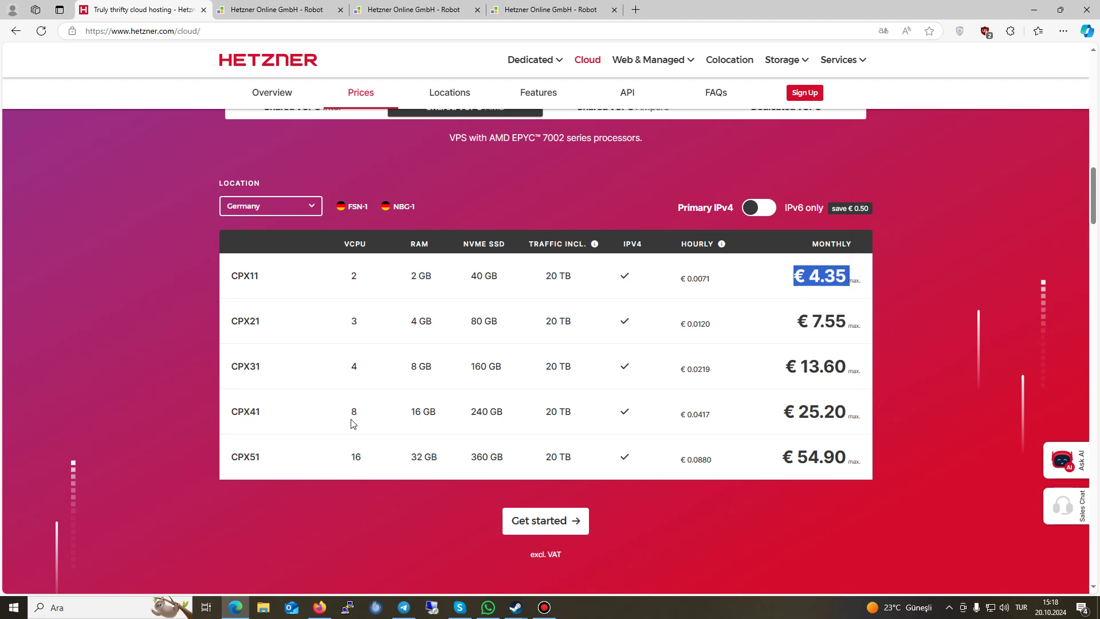
left_click(343, 460)
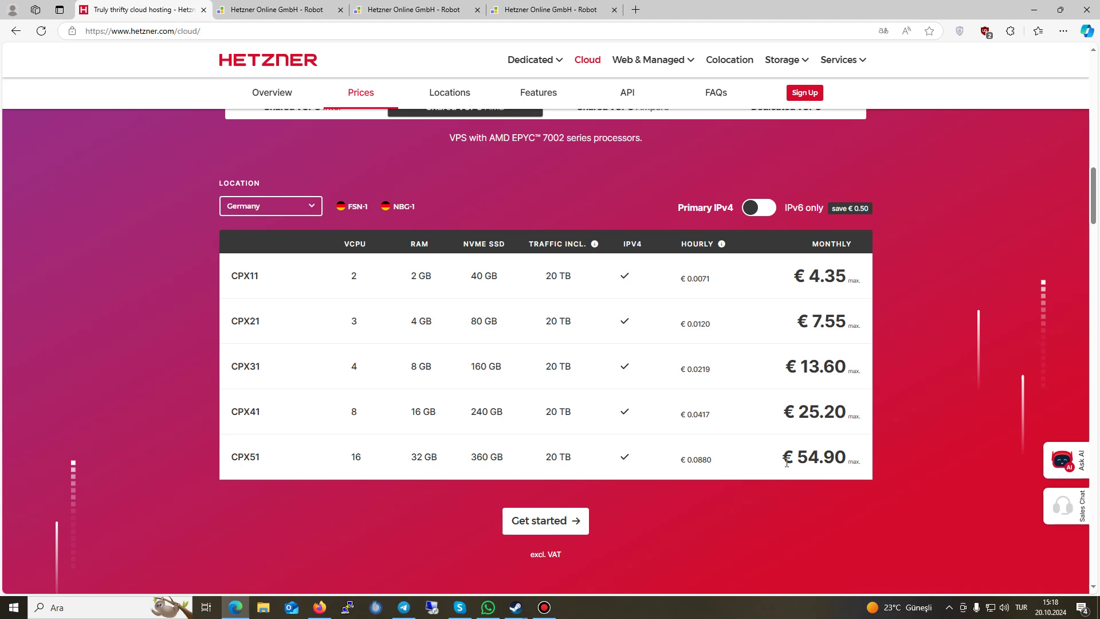
left_click_drag(786, 463, 753, 475)
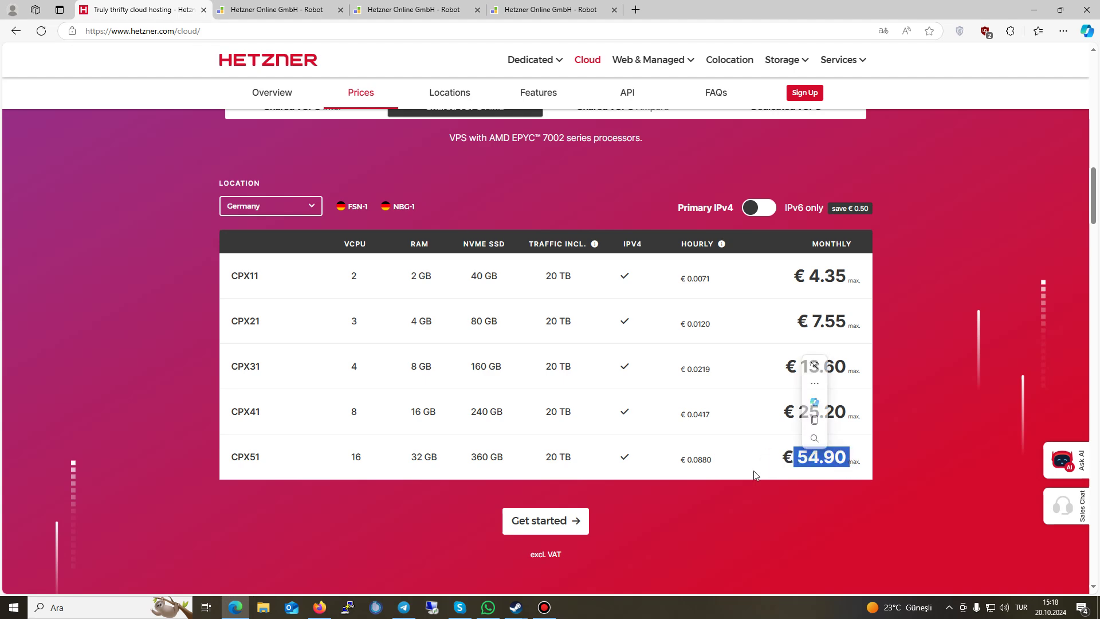
Step: Review the CPX51 plan's hourly and monthly prices on the cloud prices page
left_click(269, 10)
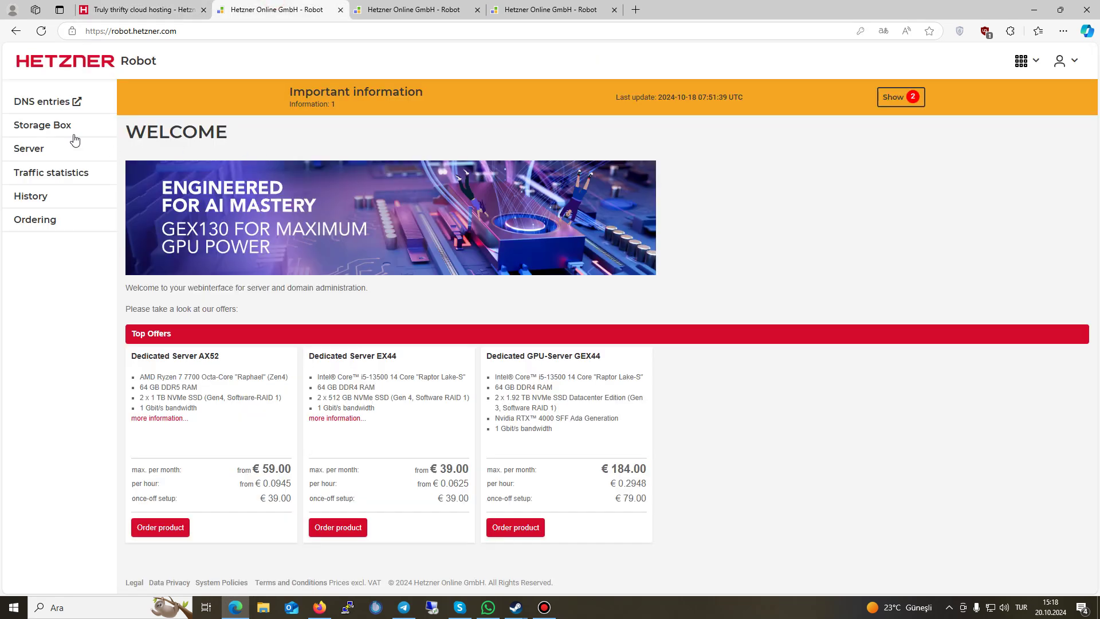
left_click(153, 8)
left_click_drag(232, 459, 492, 456)
left_click(816, 471)
left_click(490, 455)
left_click_drag(231, 461, 846, 457)
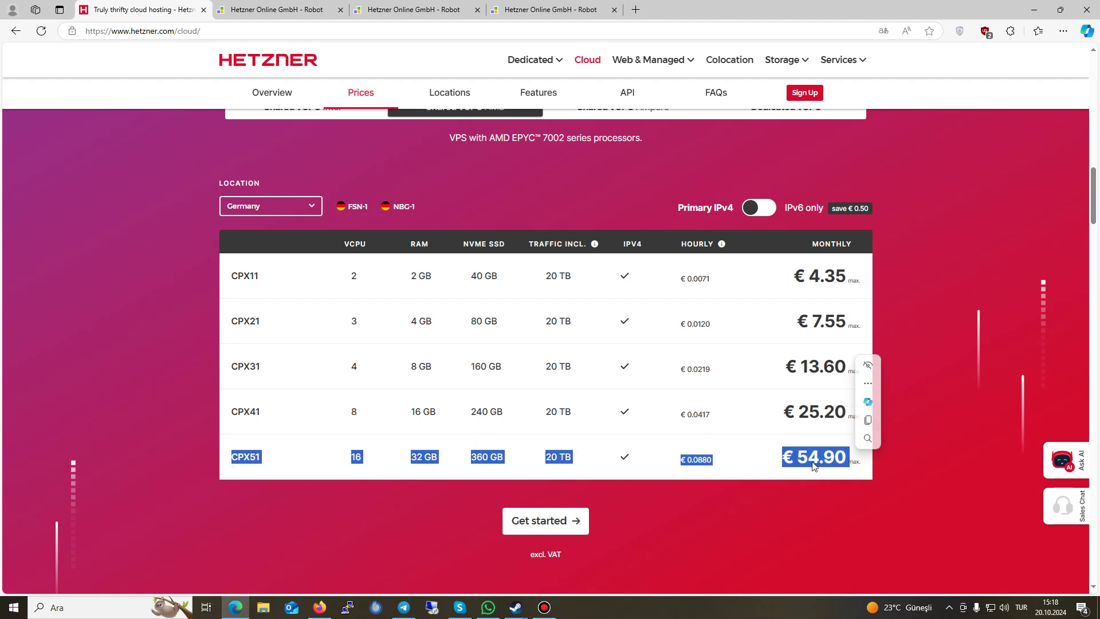
left_click(735, 499)
Step: Slide the Block Storage Volume size from 10 TB (€ 450.56 monthly) down to smaller sizes
scroll(630, 483, "down", 3)
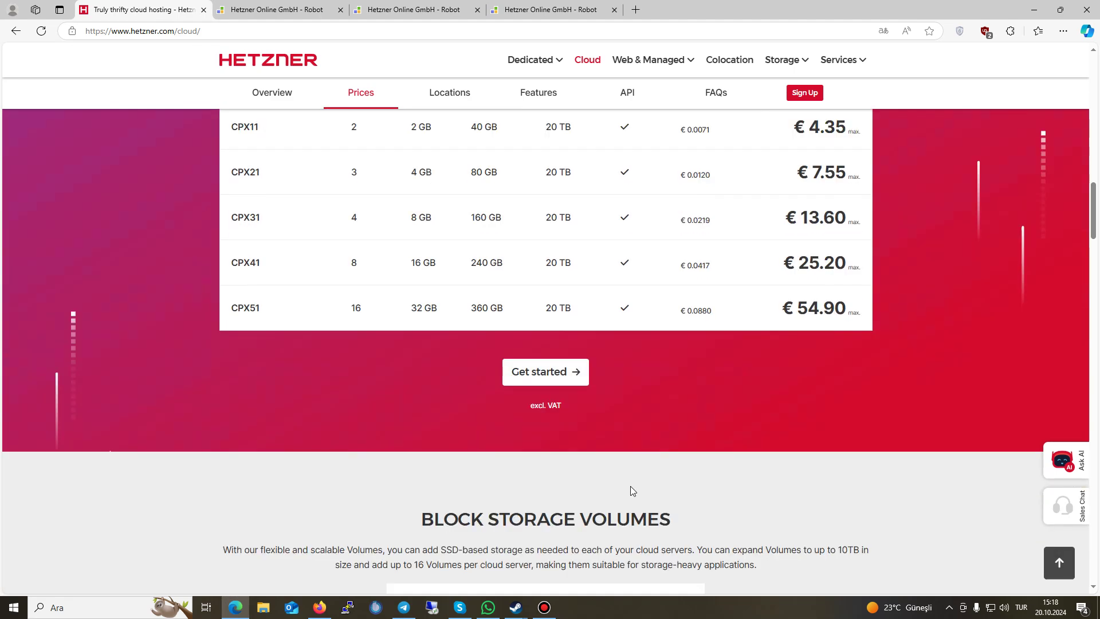
scroll(637, 485, "down", 4)
left_click_drag(511, 287, 580, 332)
left_click(581, 331)
left_click_drag(513, 474, 677, 478)
triple_click(526, 503)
left_click_drag(680, 474, 356, 474)
scroll(289, 484, "down", 4)
scroll(290, 487, "down", 9)
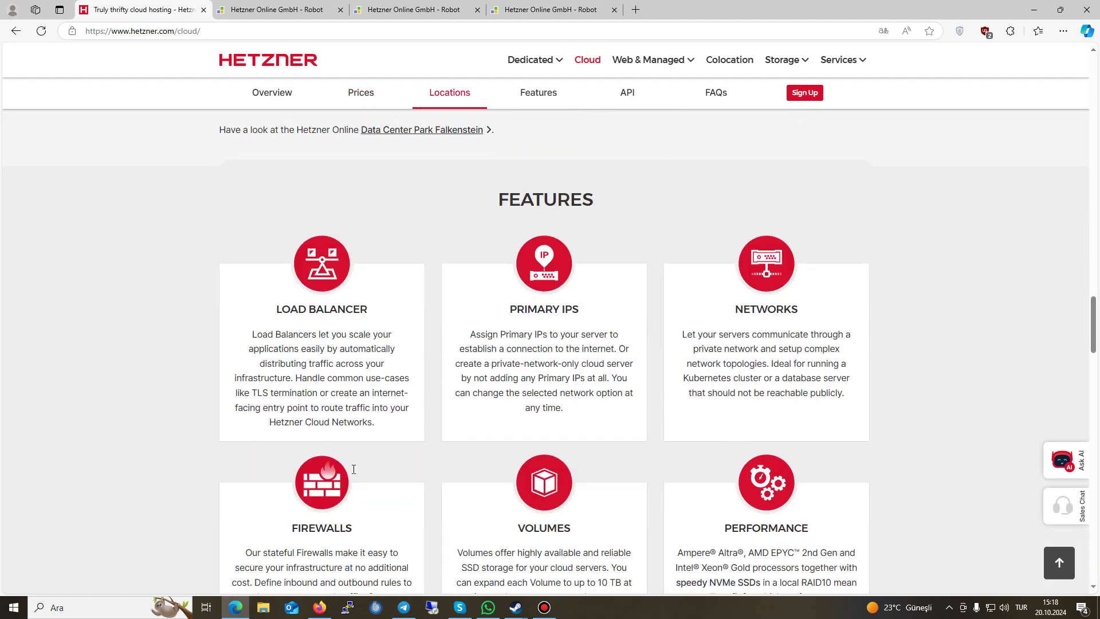
Step: Launch the Hetzner Cloud Console in a new tab from Robot's services menu
left_click(267, 7)
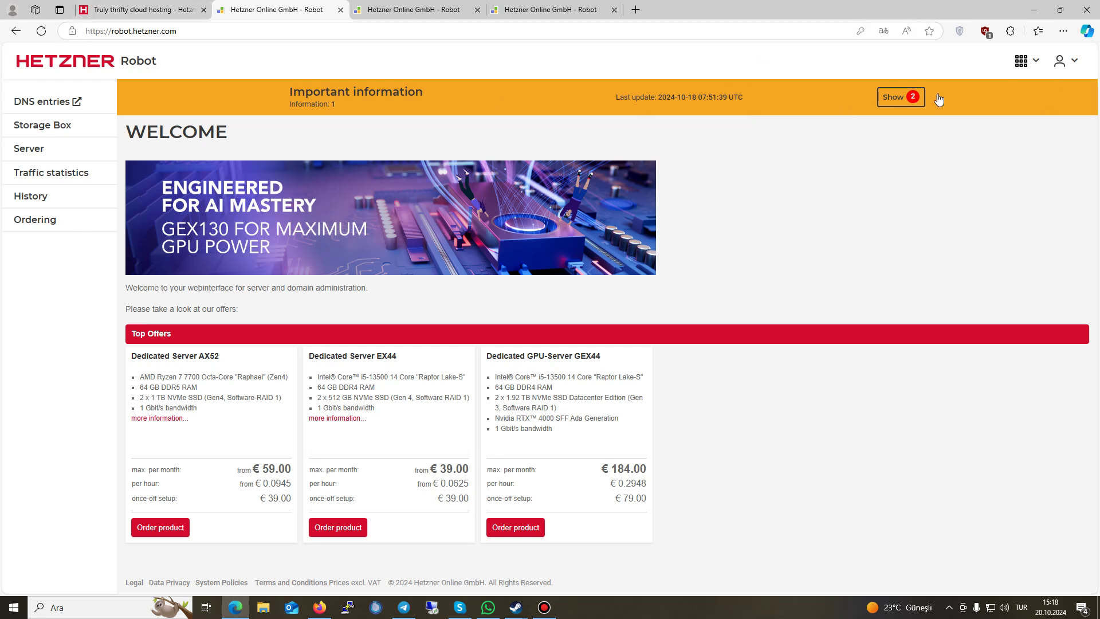
left_click(1061, 62)
left_click(1029, 64)
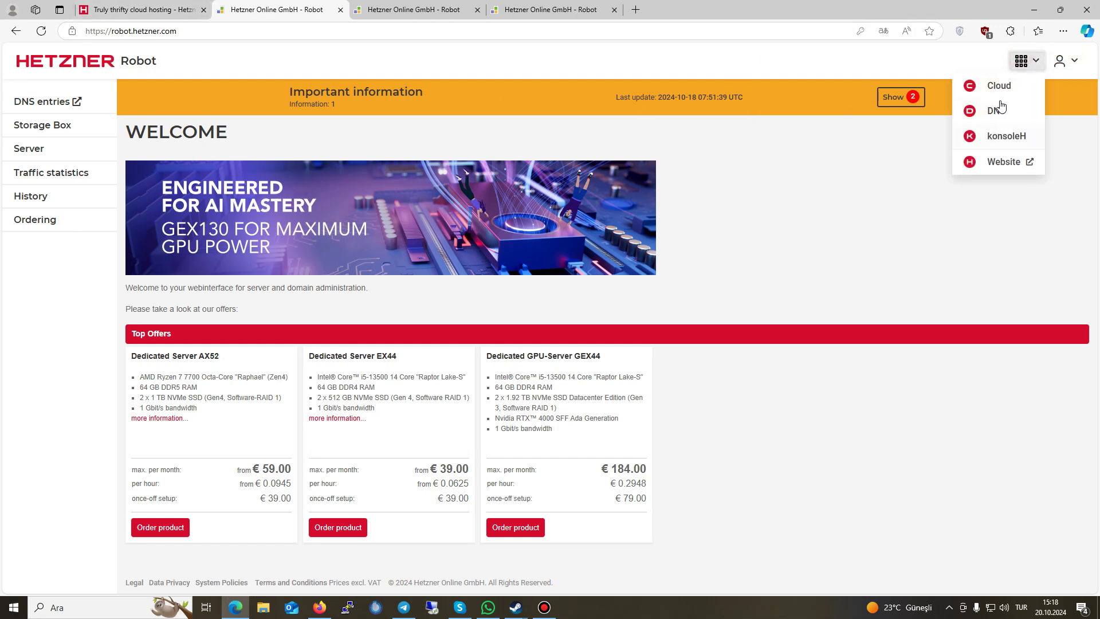
left_click(1000, 86, "ctrl")
left_click(415, 10)
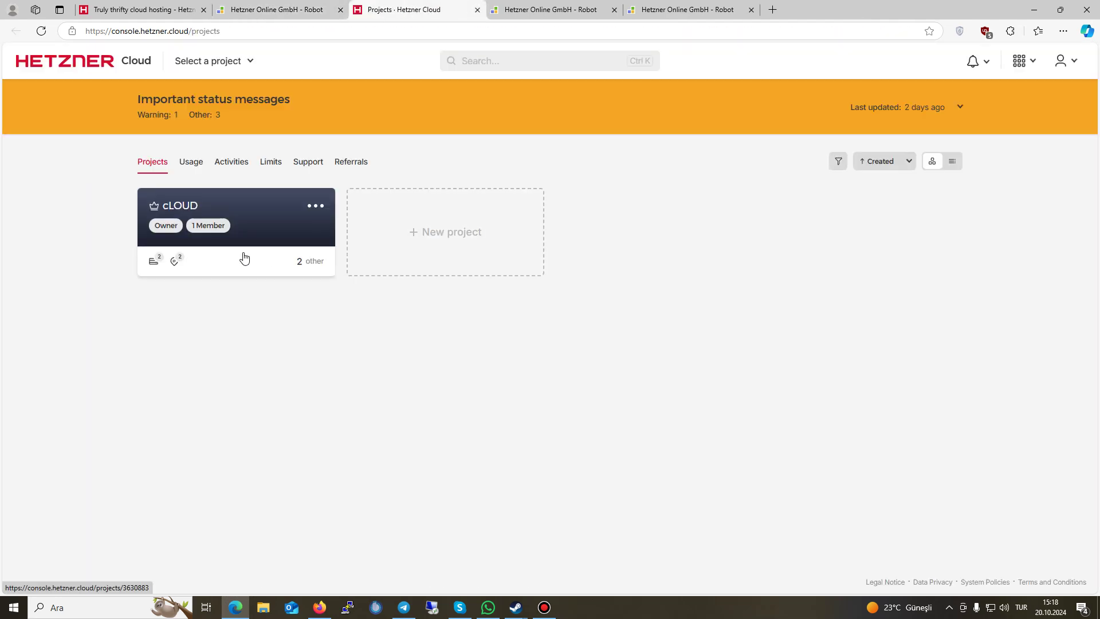
Step: Add a new cloud project named 'Test'
left_click(454, 229)
left_click(442, 319)
type("tEST")
key("ctrl+a")
type("Te")
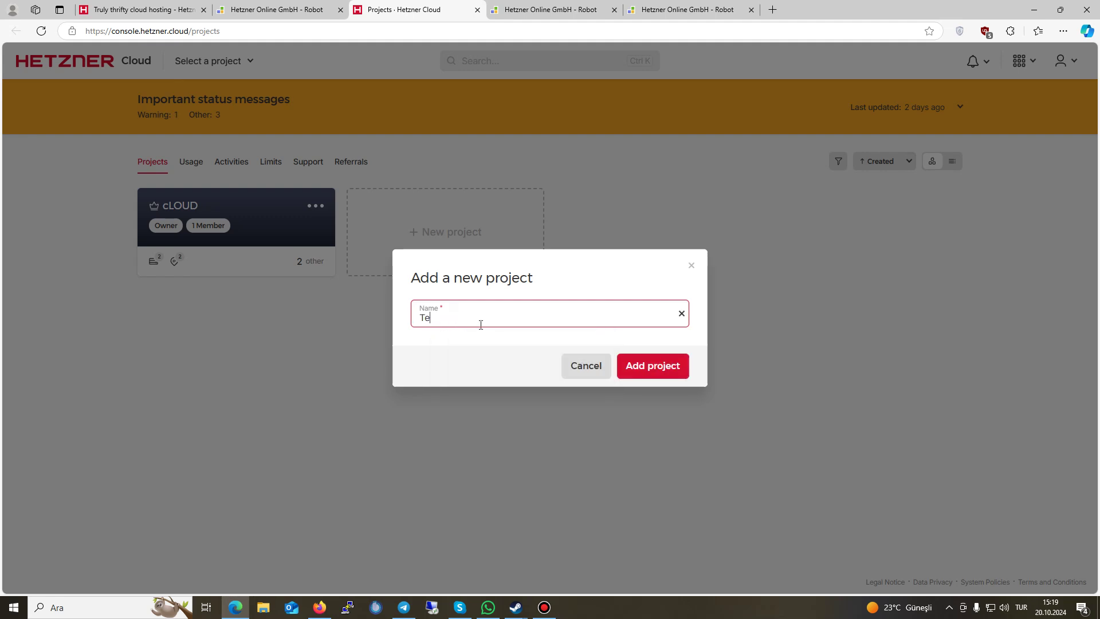
left_click(635, 358)
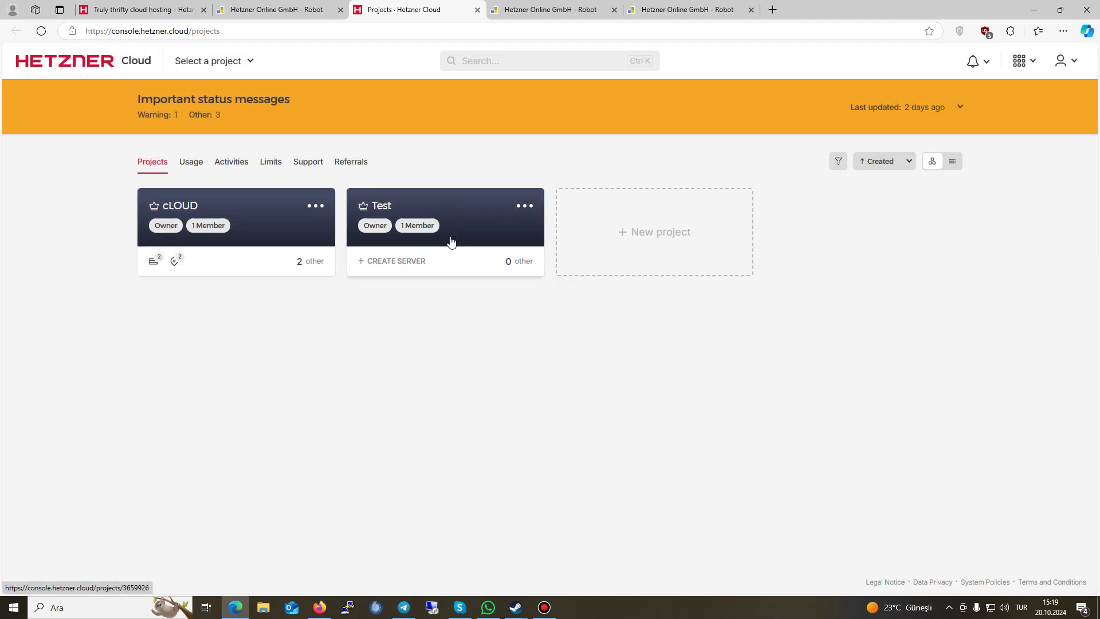
Step: Open the Test project and start creating a server via Create Resource
left_click(451, 234)
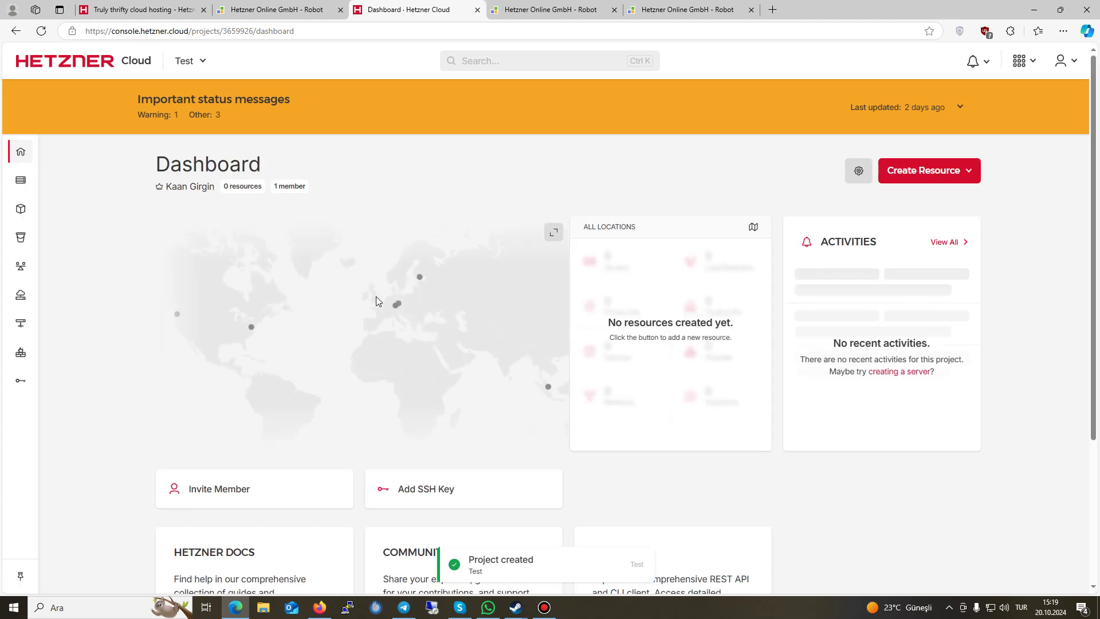
left_click(905, 175)
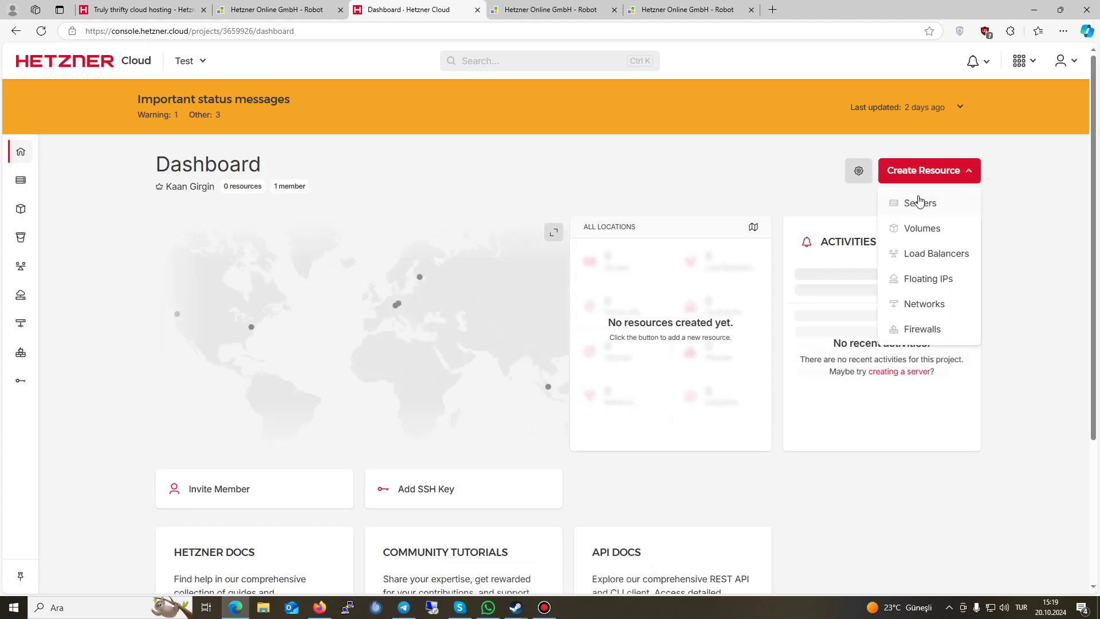
left_click(916, 200)
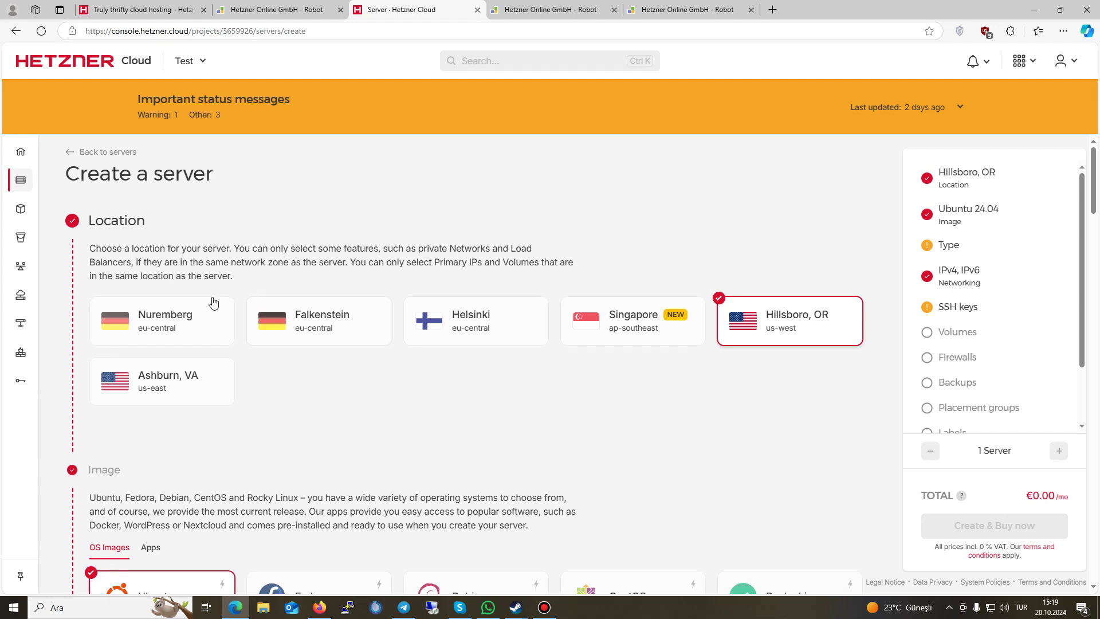
Step: Place the server in Nuremberg with the Ubuntu 24.04 image
left_click(208, 328)
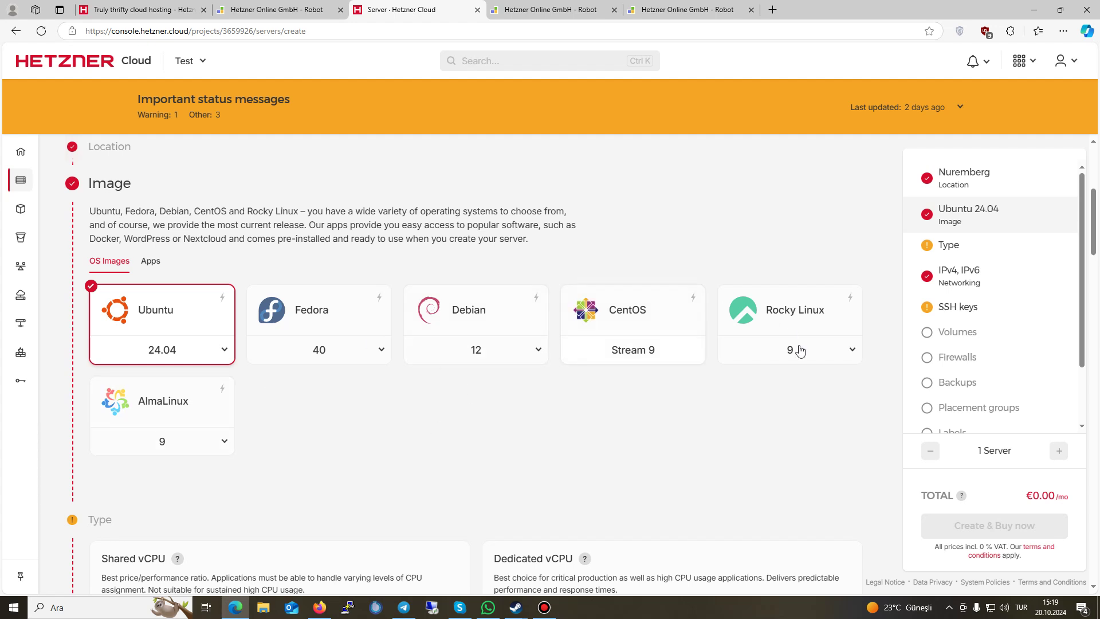
left_click(179, 359)
left_click(319, 422)
Step: Pick shared vCPU x86 with the CPX21 plan (€7.55/mo) and keep the default server name
scroll(237, 471, "down", 5)
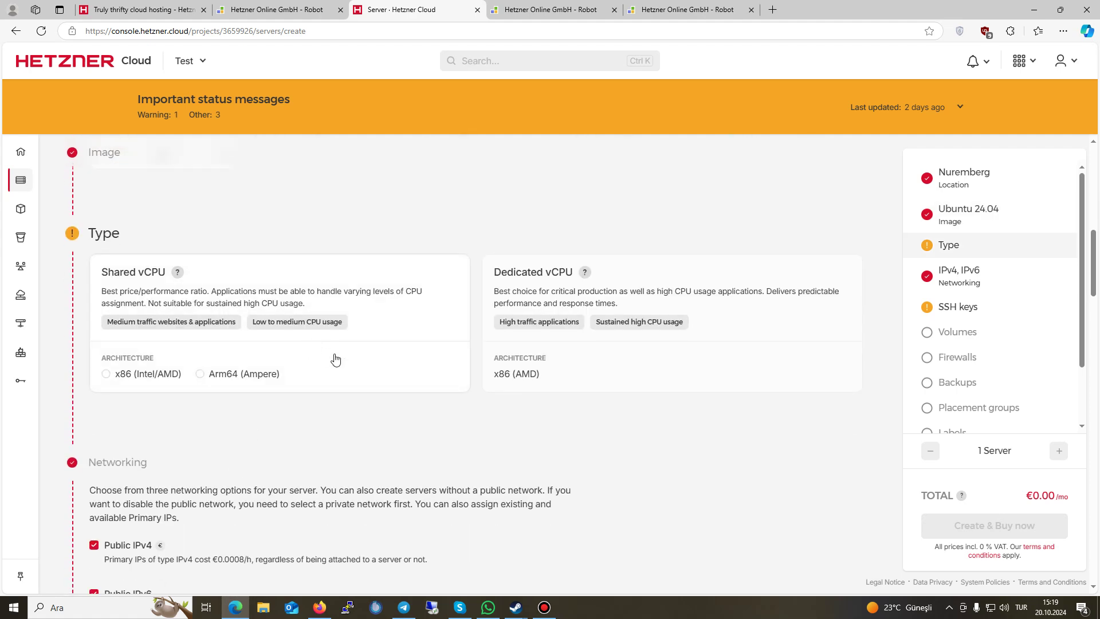
left_click(164, 360)
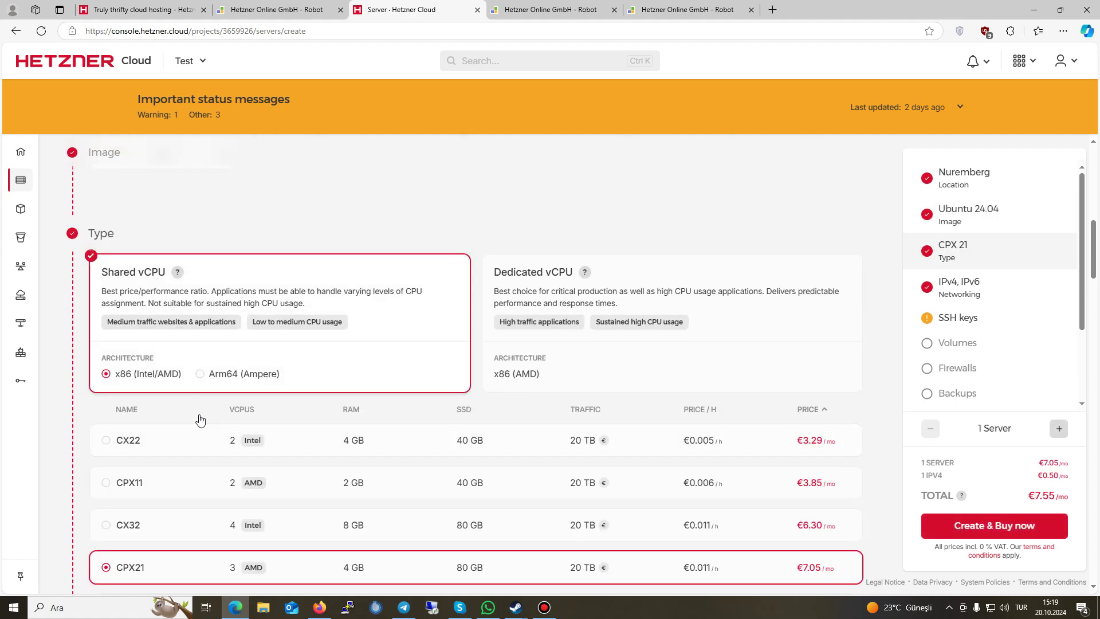
scroll(196, 417, "down", 2)
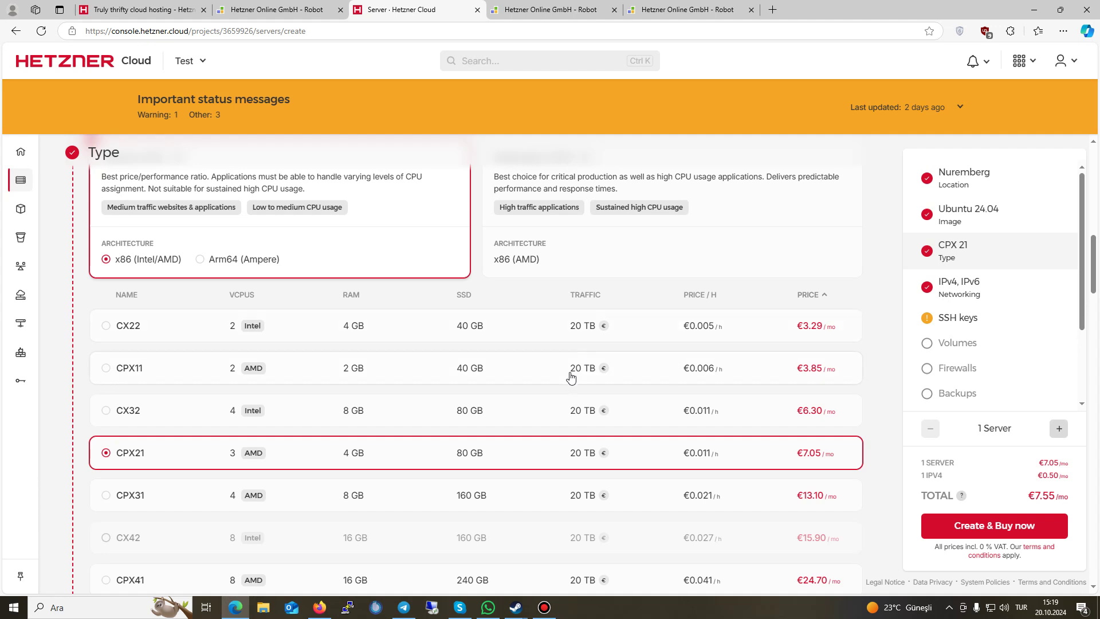
scroll(803, 375, "down", 1)
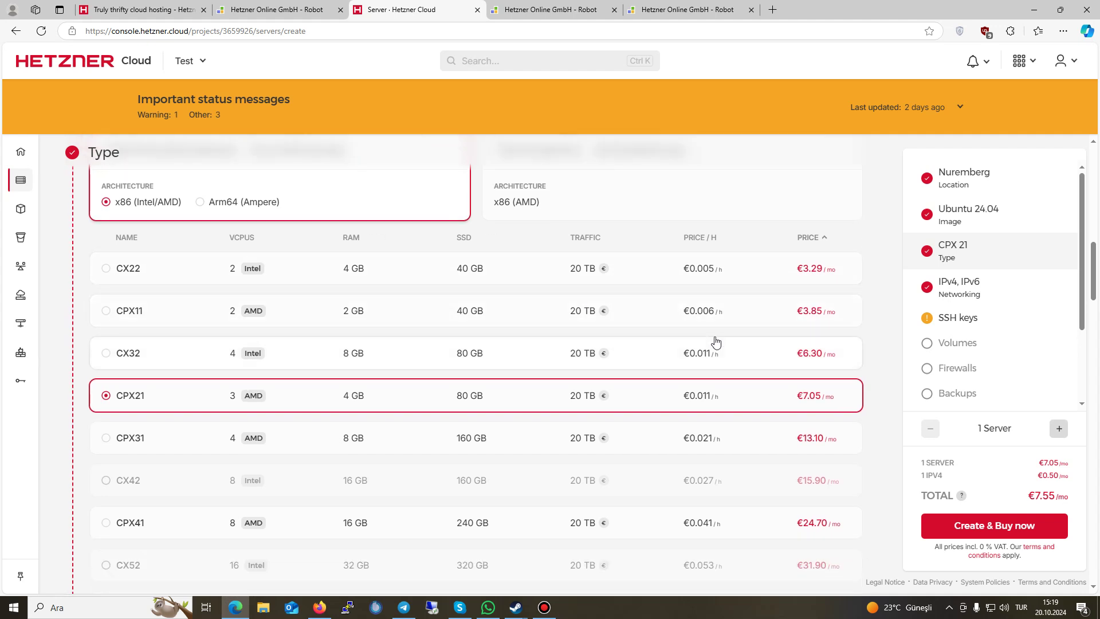
scroll(801, 390, "down", 3)
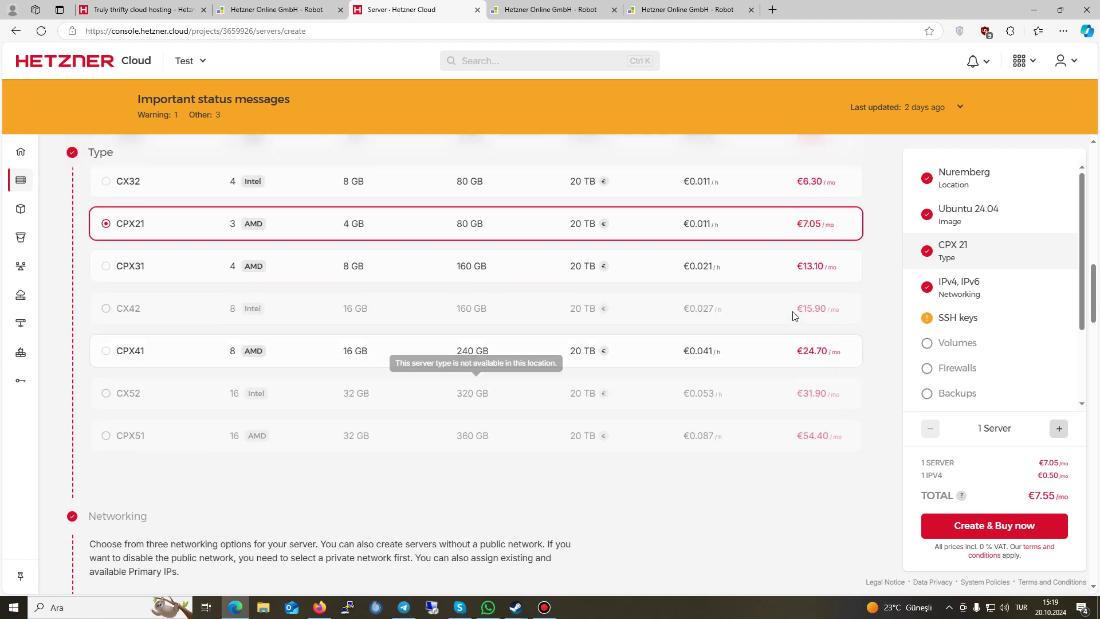
scroll(378, 353, "down", 3)
scroll(630, 332, "up", 4)
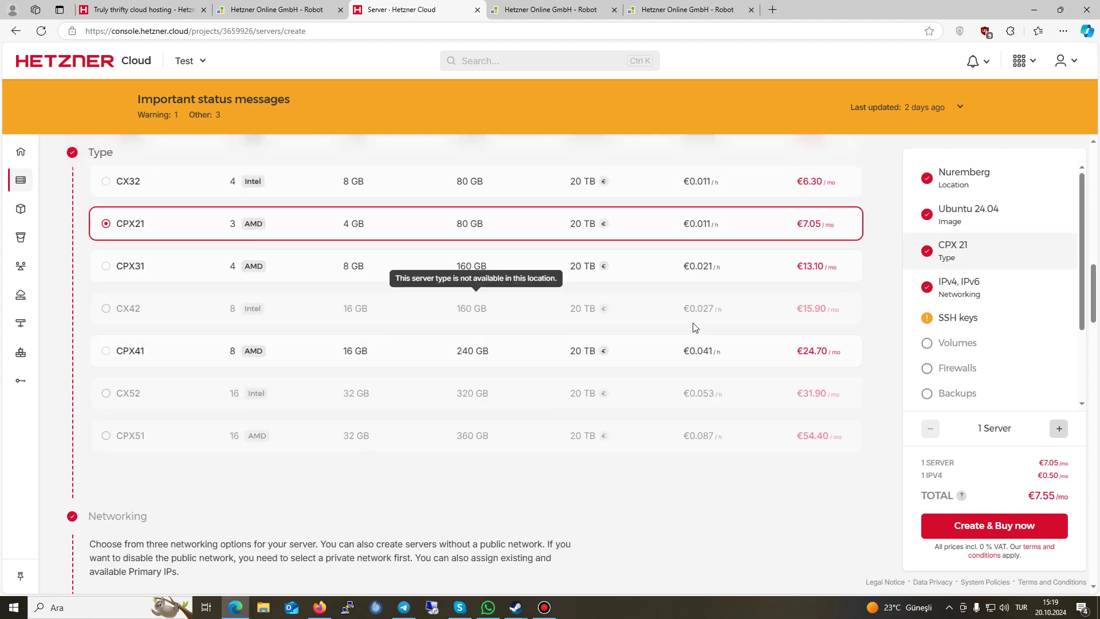
scroll(372, 413, "down", 5)
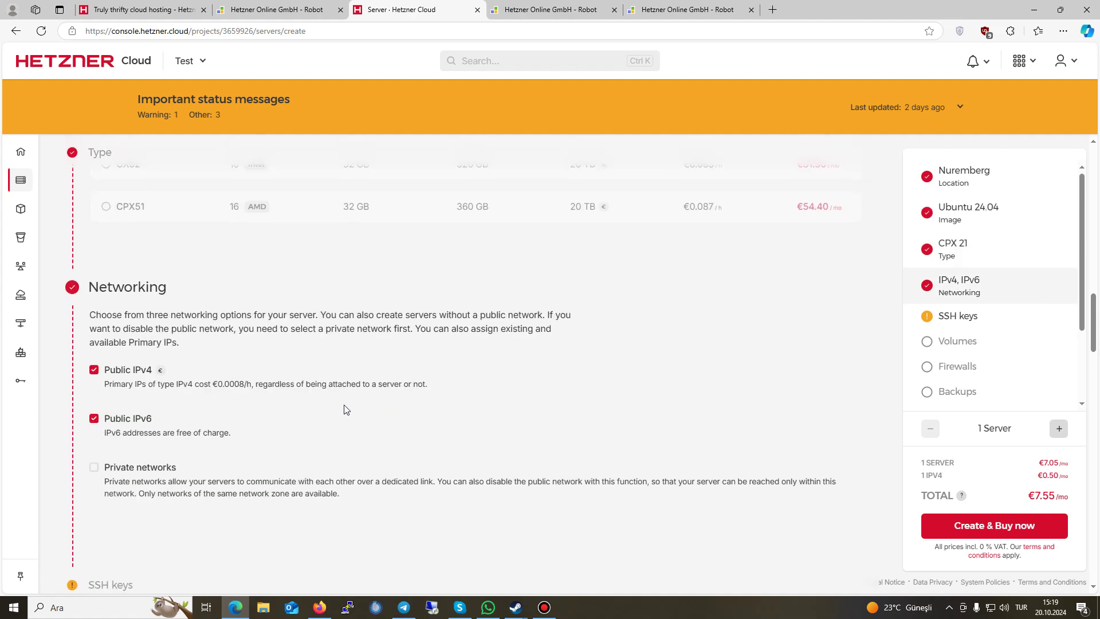
scroll(359, 415, "down", 5)
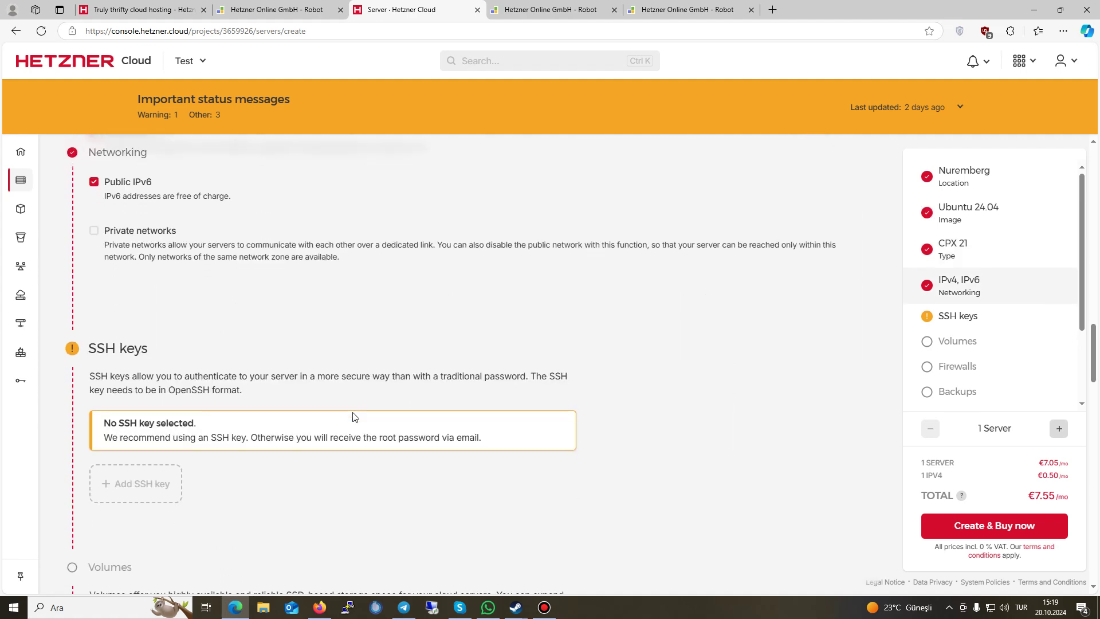
scroll(340, 419, "down", 10)
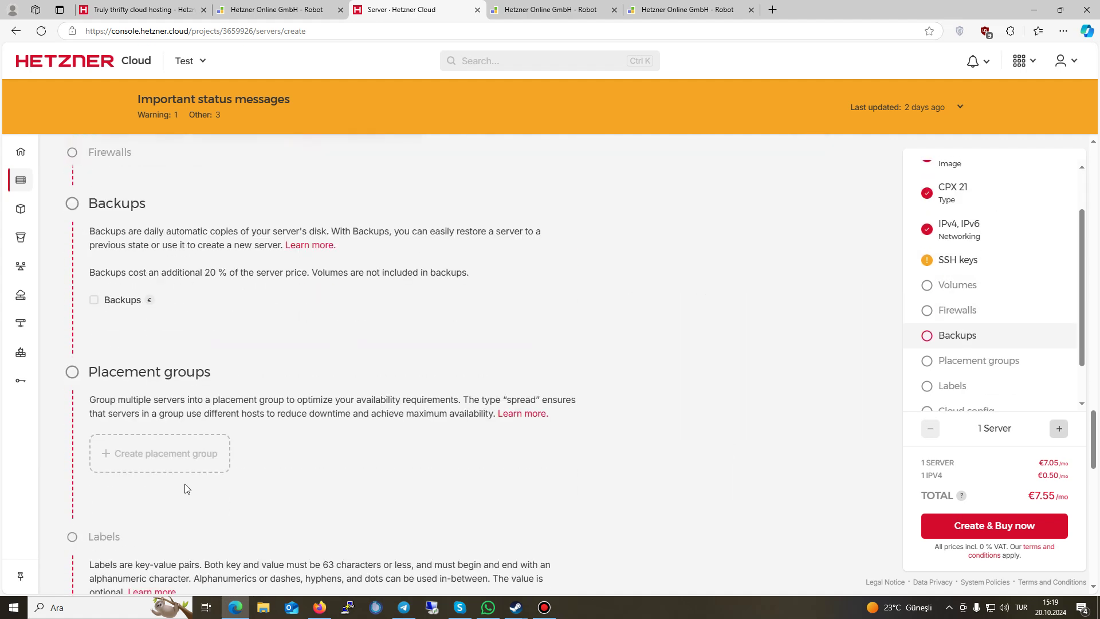
scroll(194, 484, "down", 8)
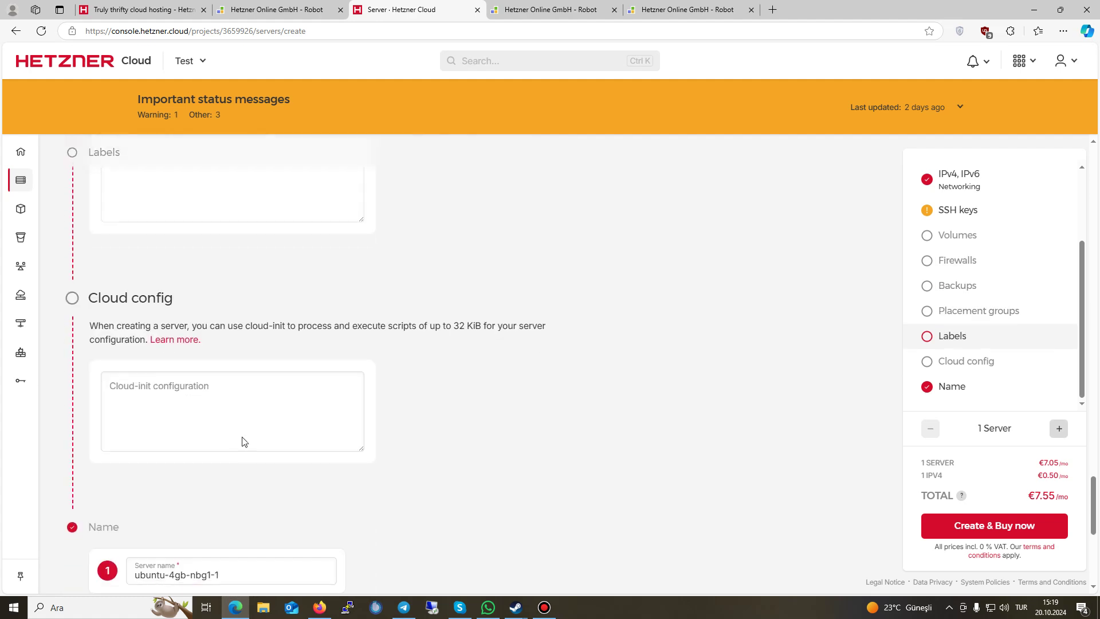
triple_click(237, 401)
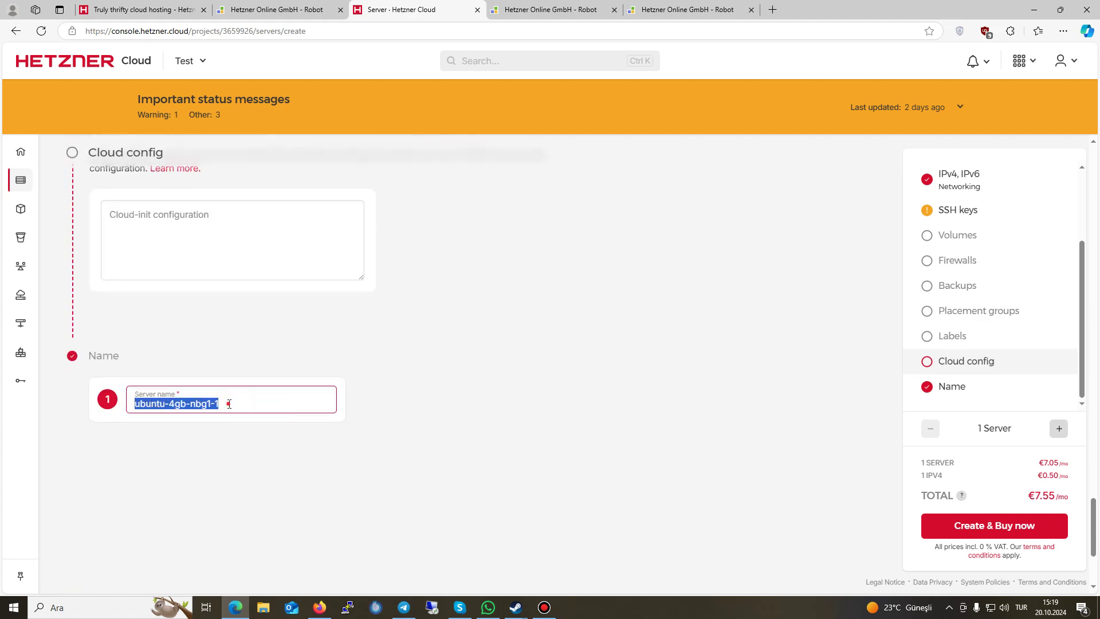
left_click(270, 397)
Step: Create and buy the CPX21 server, then open ubuntu-4gb-nbg1-1's Rescue page
left_click(973, 526)
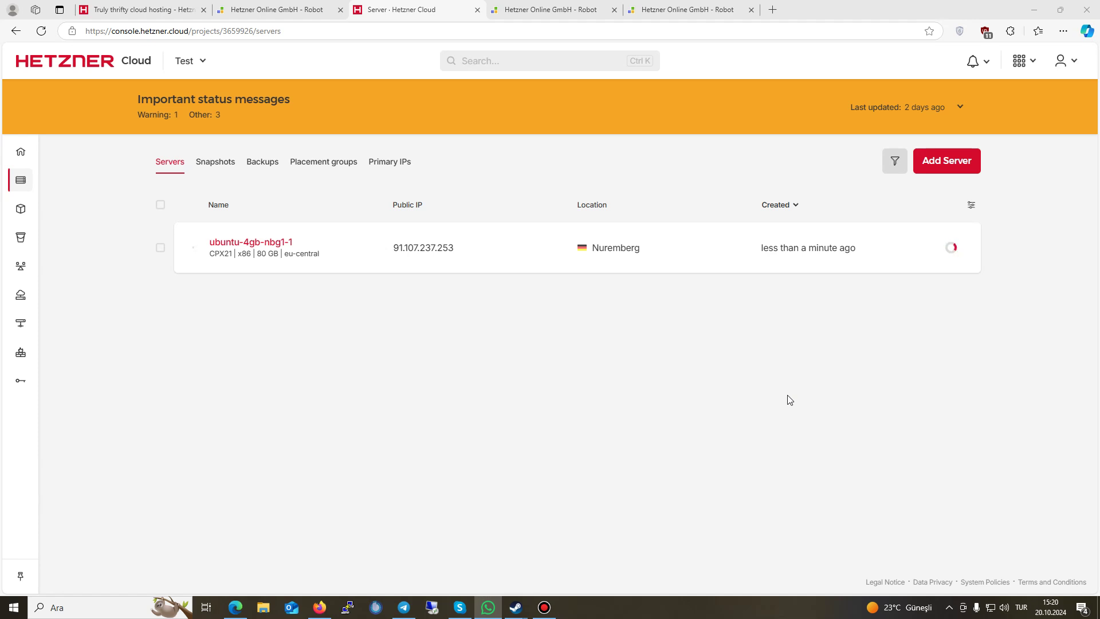
left_click(256, 240)
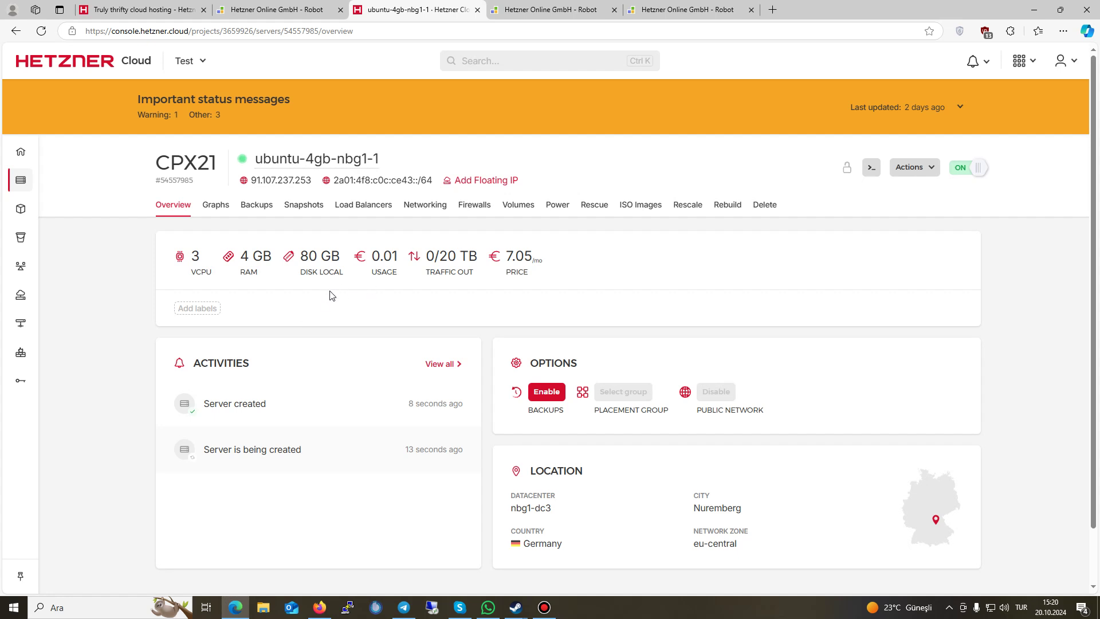
left_click(590, 211)
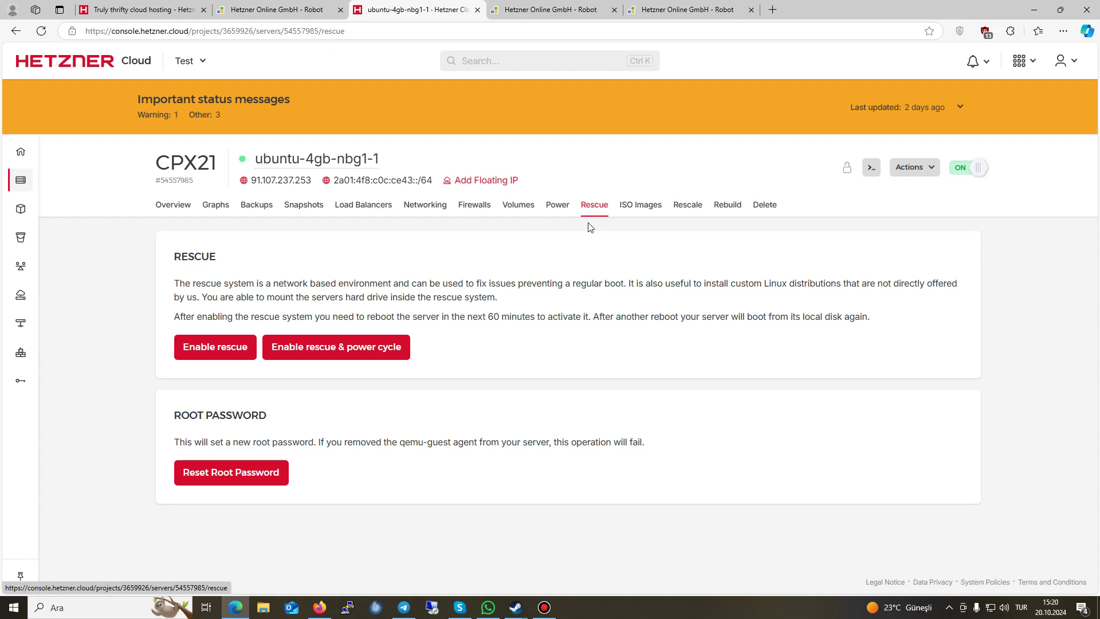
Step: Reset the server's root password and copy the newly generated credentials
left_click(212, 474)
left_click(639, 362)
left_click_drag(197, 482, 366, 484)
left_click(354, 483)
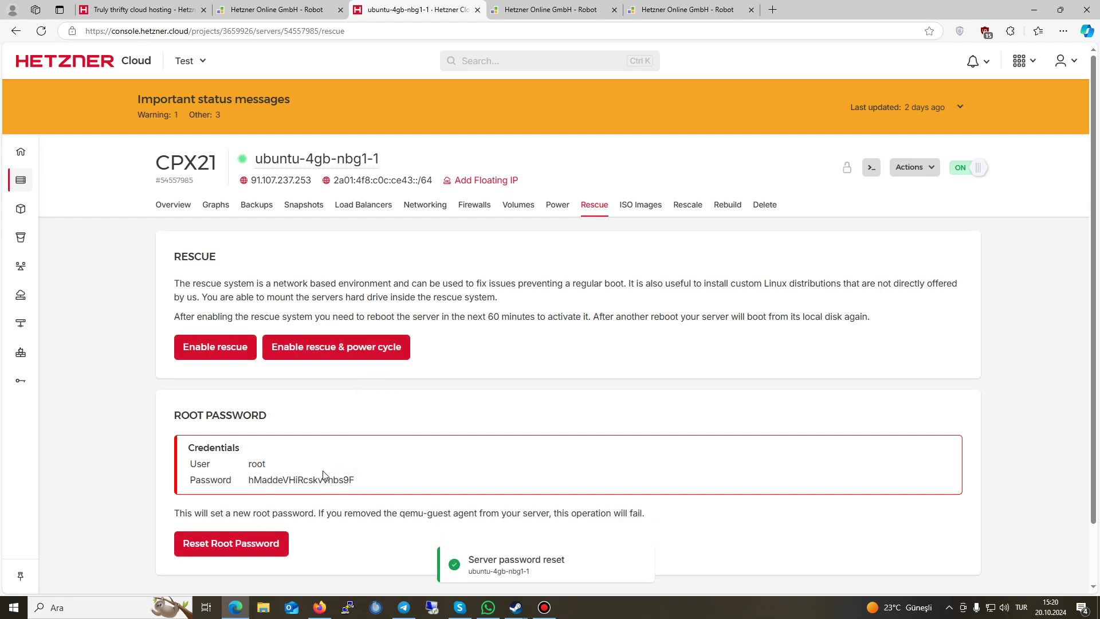
Step: Open the server's web console briefly, then close it again
left_click(871, 166)
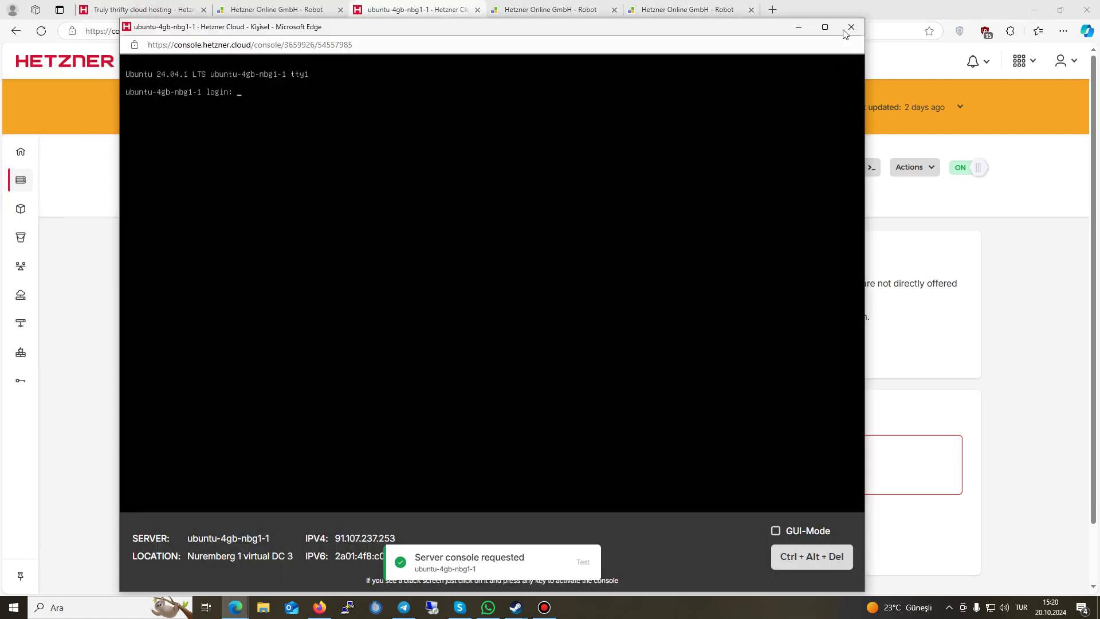
left_click(848, 28)
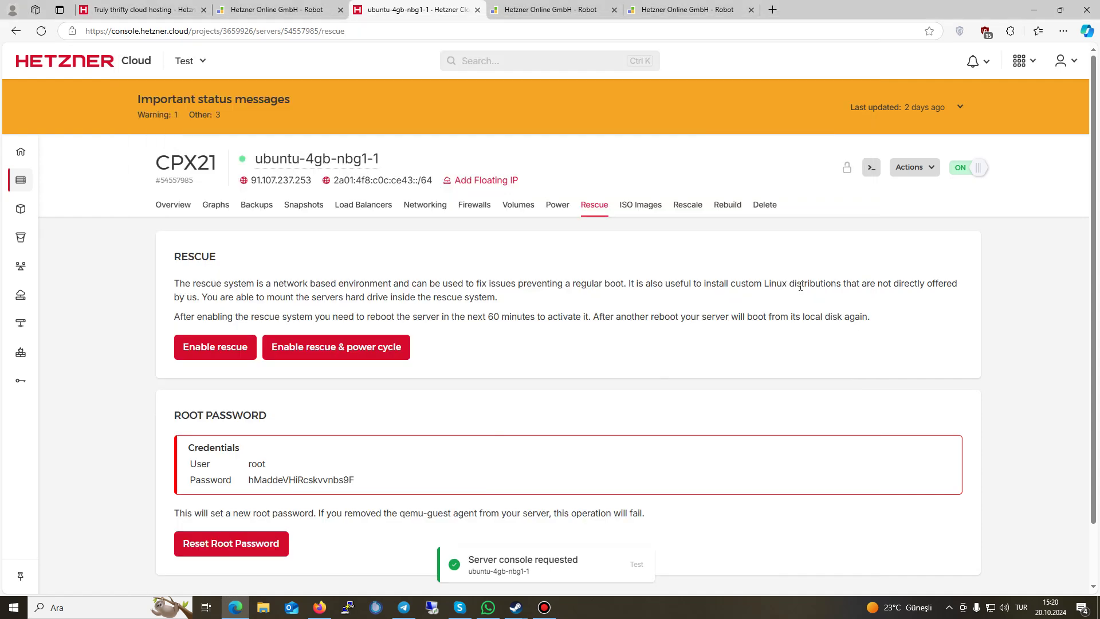
left_click(917, 169)
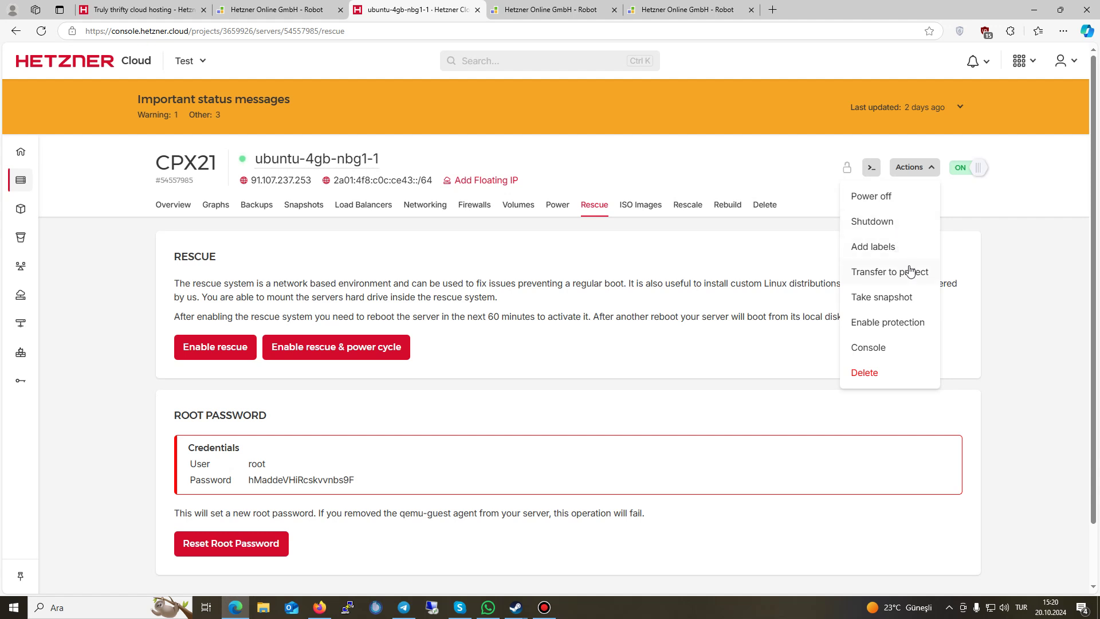
Step: Enable the server's protection, then look over its Delete and Rebuild pages
left_click(913, 325)
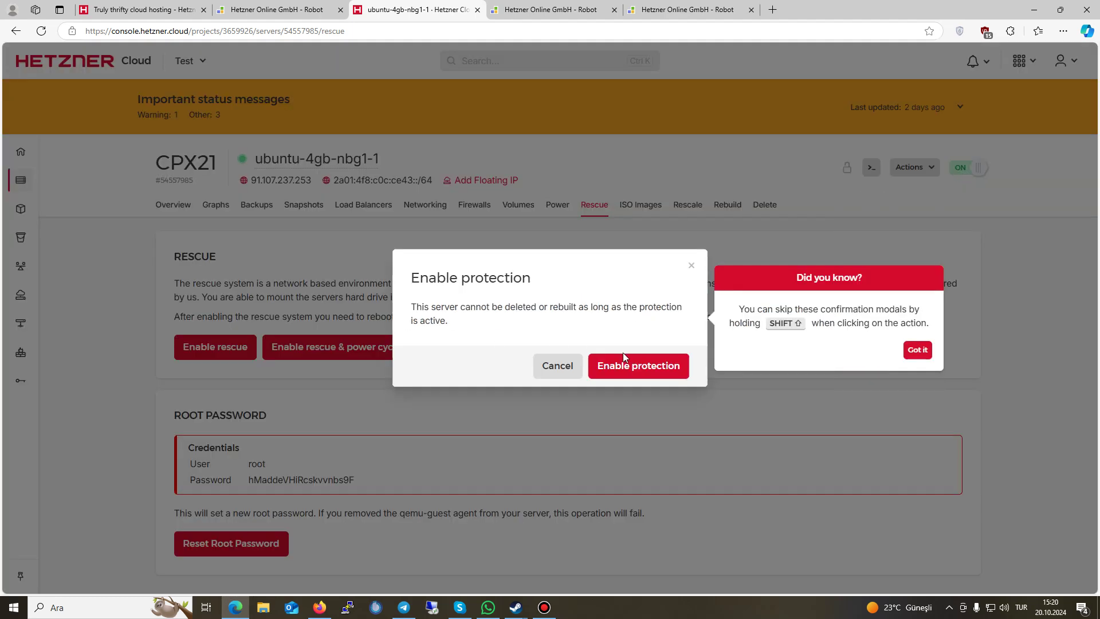
left_click(633, 367)
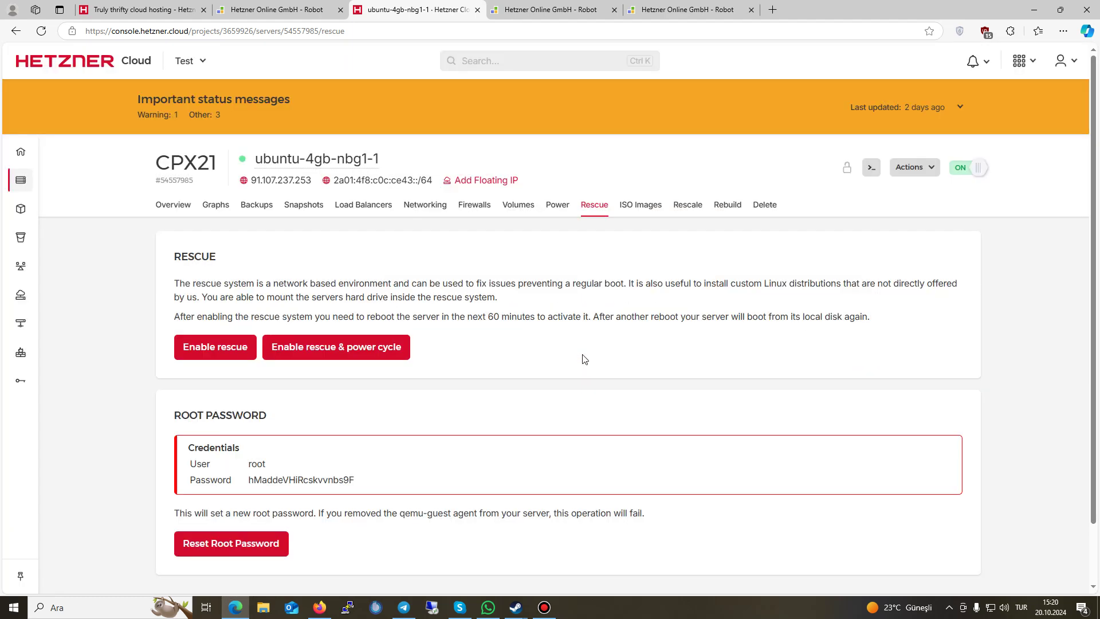
left_click(913, 168)
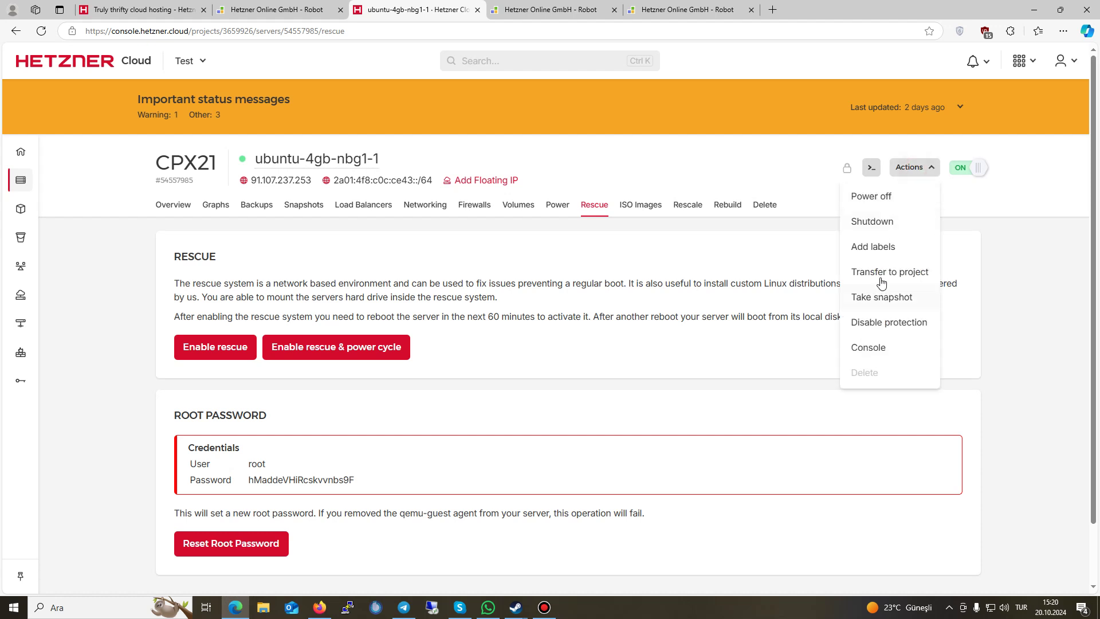
left_click(734, 313)
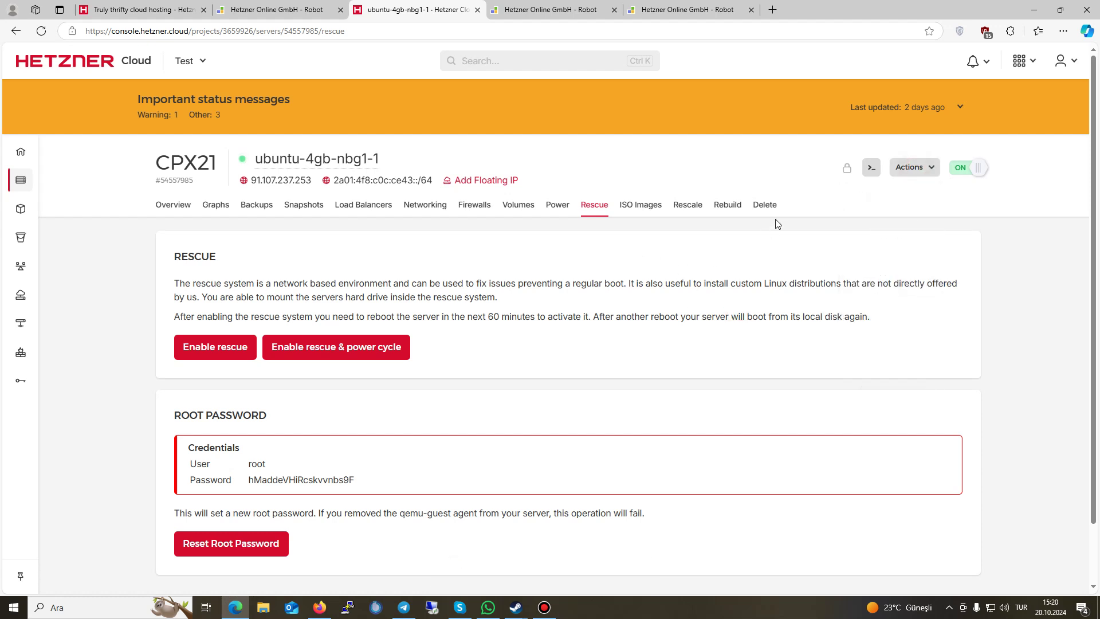
left_click(765, 204)
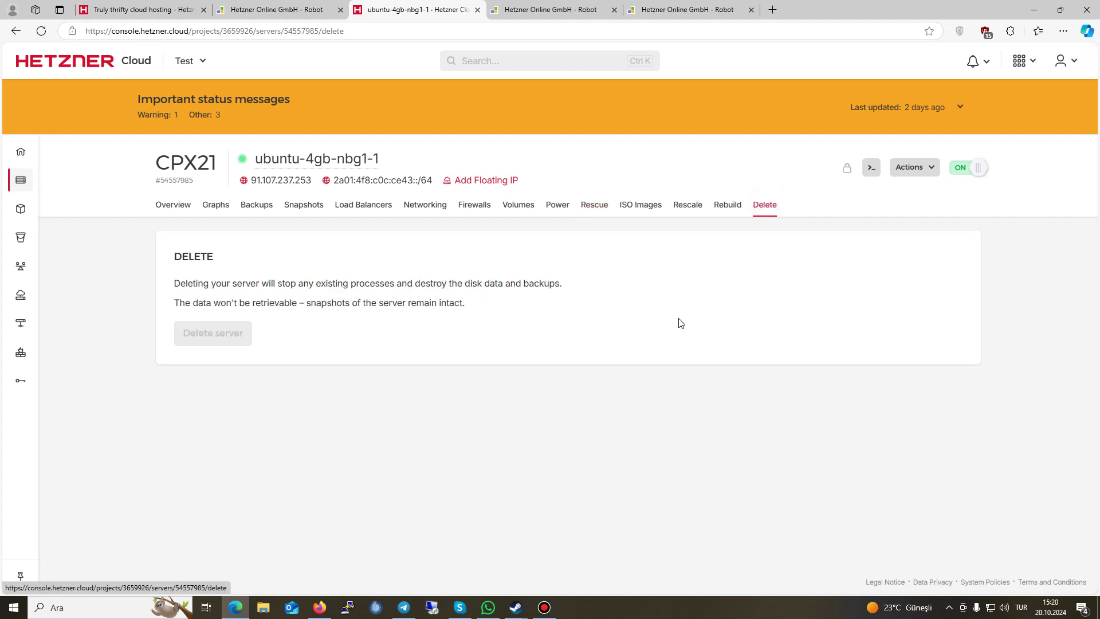
left_click(727, 204)
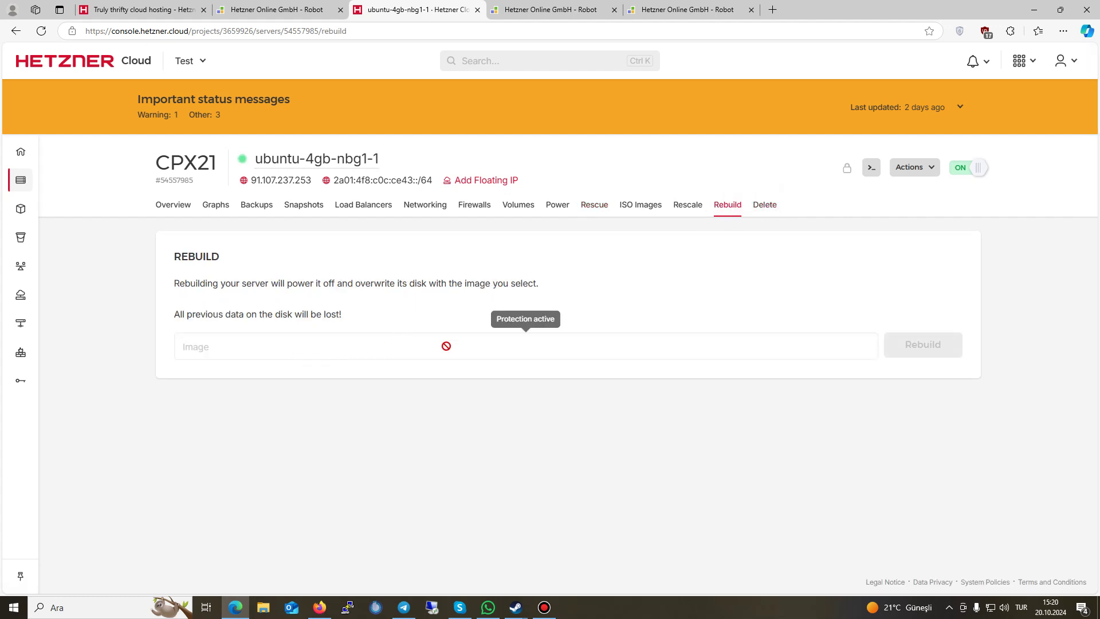
Step: Disable the server's protection and browse the images available for rebuilding
left_click(917, 167)
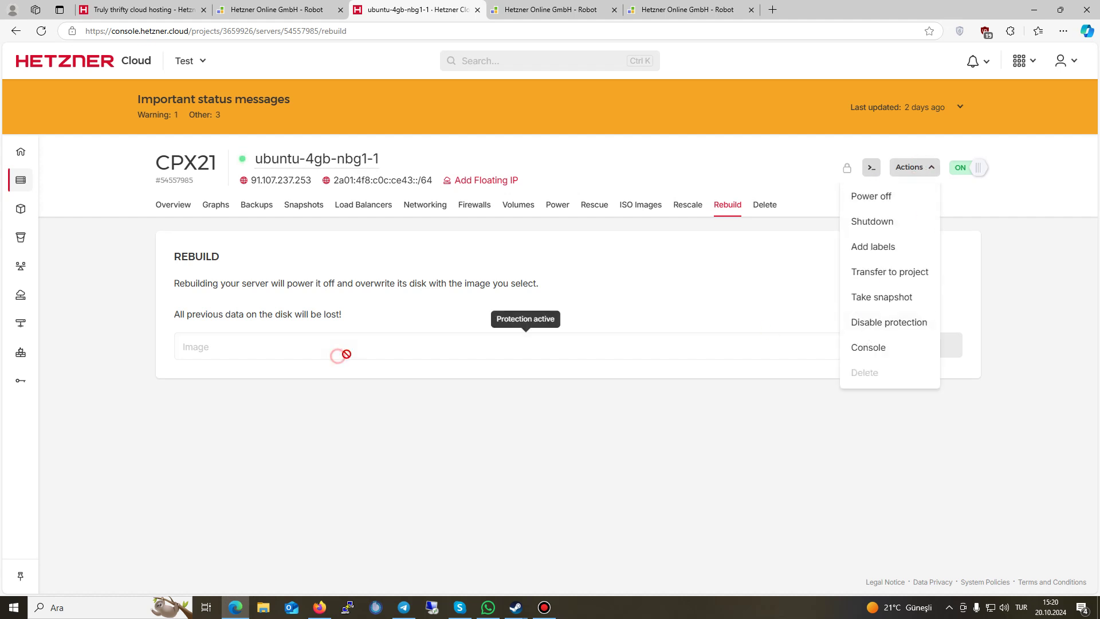
left_click(854, 322)
left_click(640, 361)
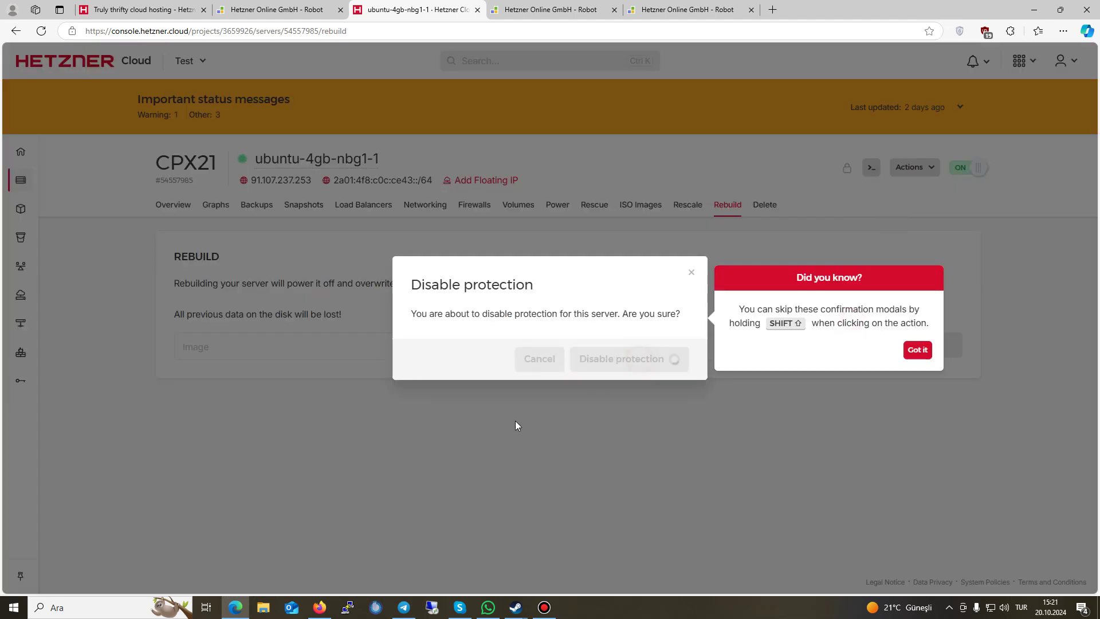
left_click(437, 349)
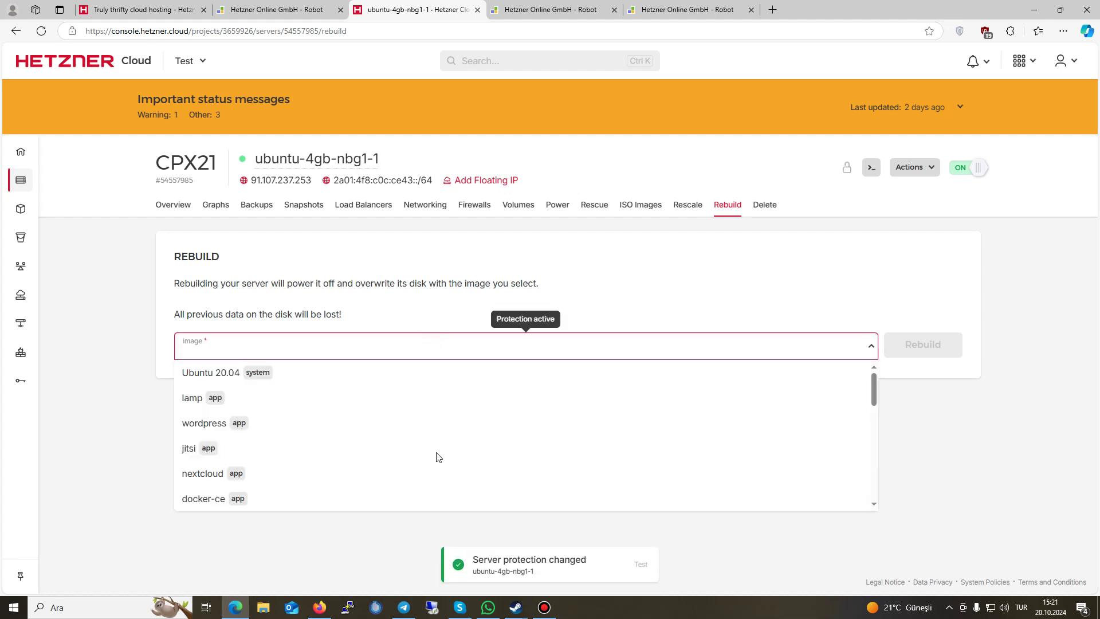
scroll(594, 424, "down", 8)
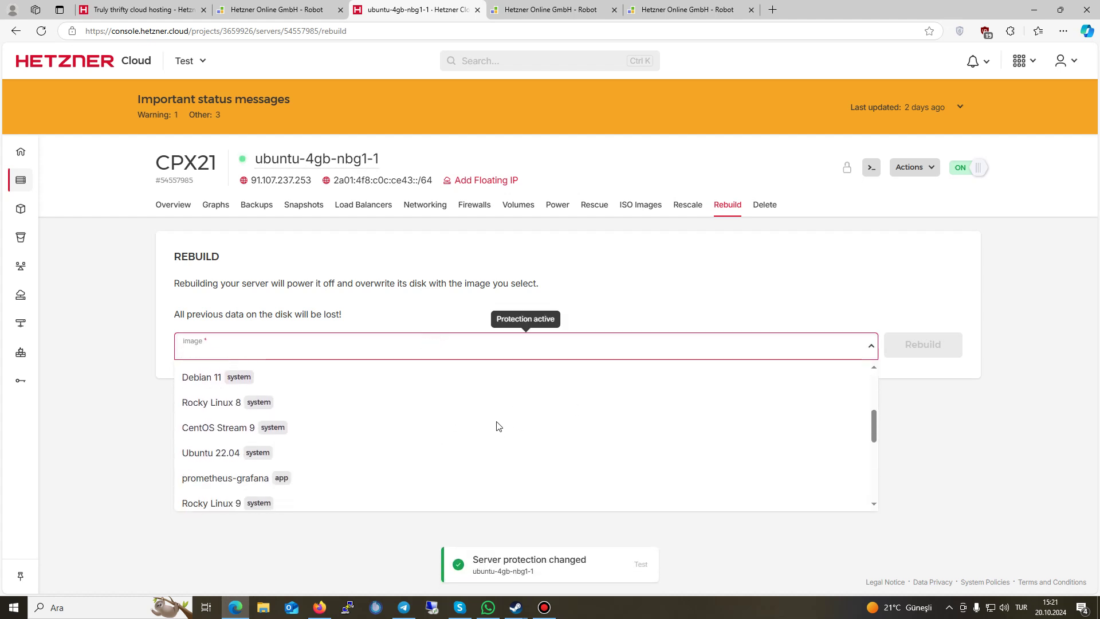
scroll(494, 426, "down", 4)
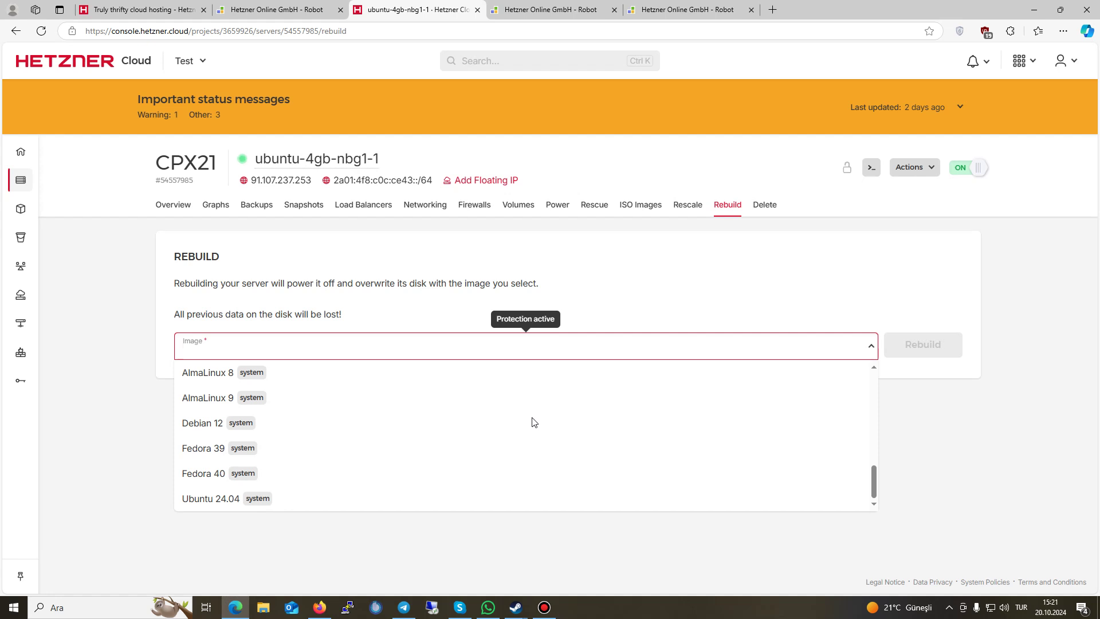
Step: Browse the Rescale plan table for ubuntu-4gb-nbg1-1, starting at CX22 for €3.29/mo
left_click(694, 204)
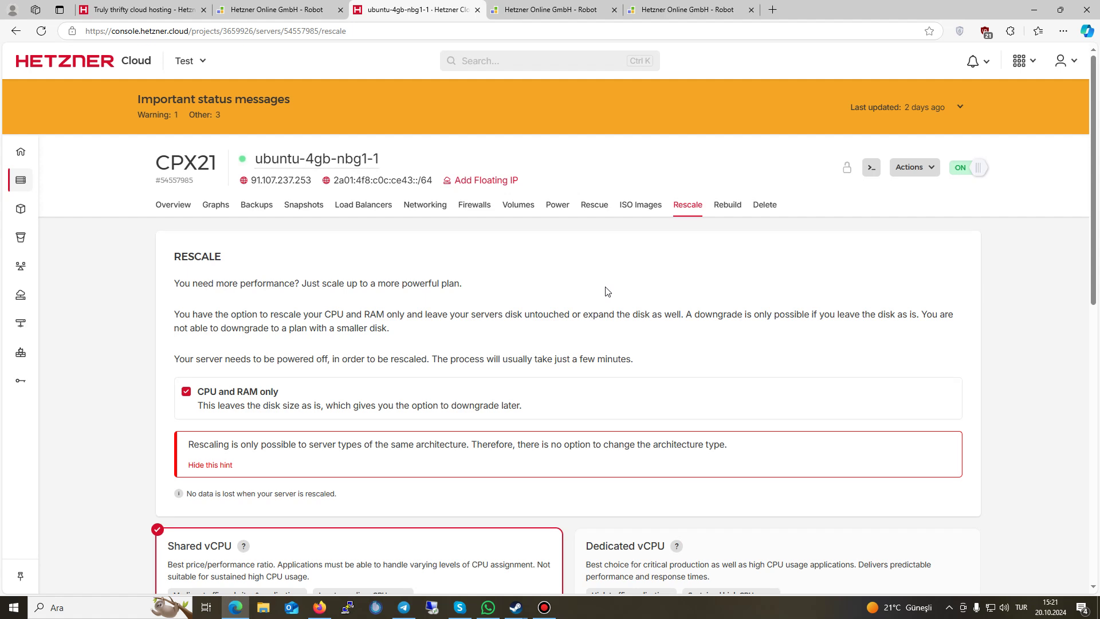
scroll(607, 292, "down", 3)
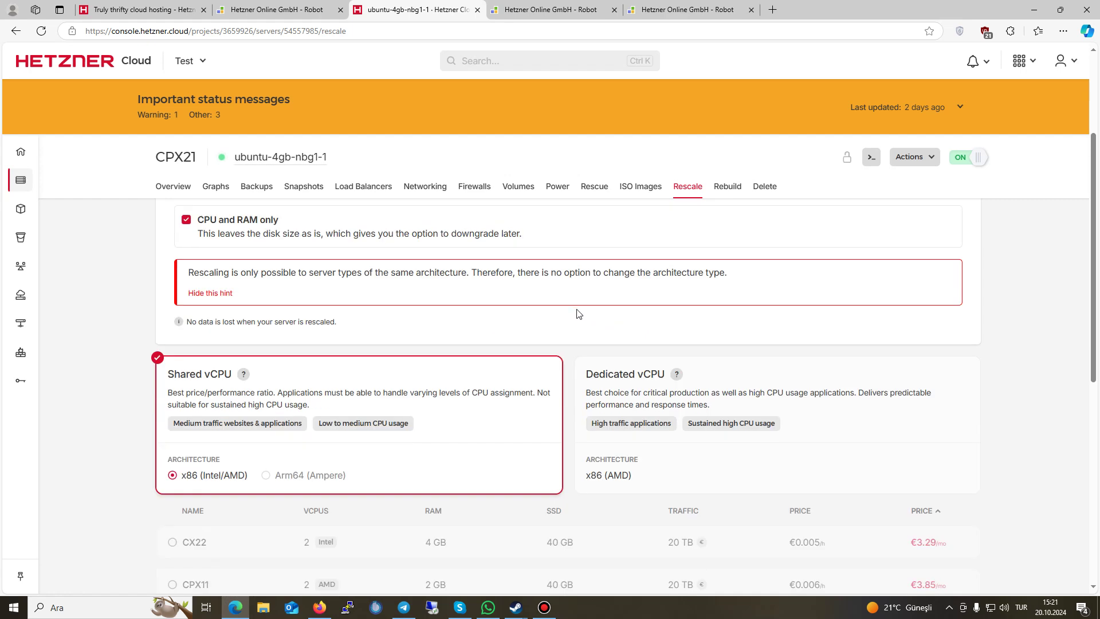
scroll(576, 313, "down", 5)
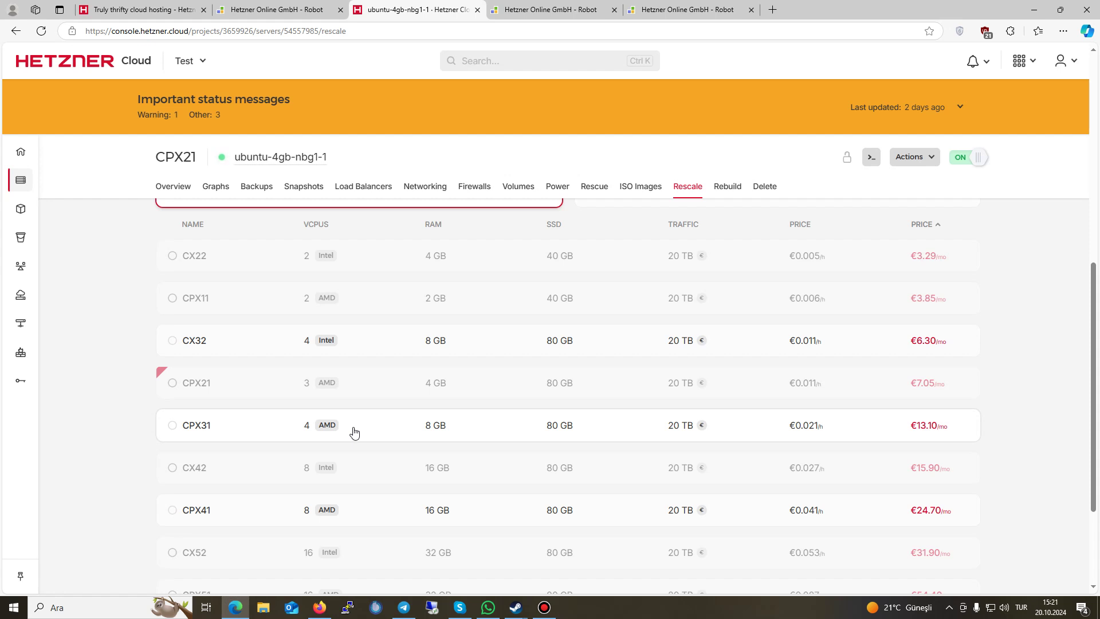
Step: Filter the ISO Images list by 'Windows' to show Windows Server 2016 through 2022
left_click(640, 187)
left_click(882, 379)
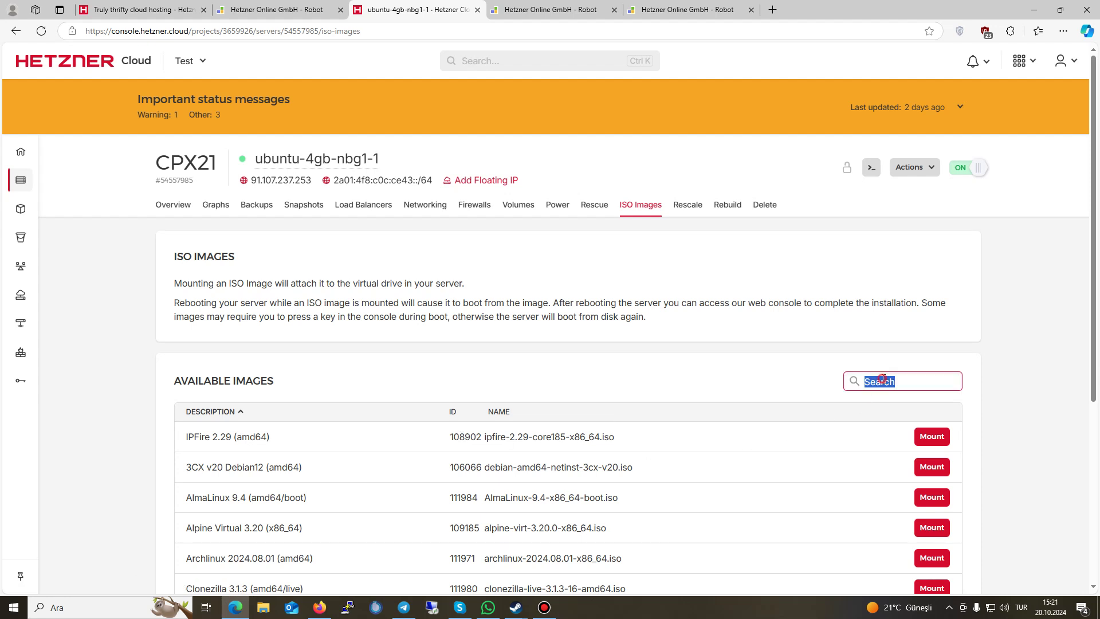
type("2")
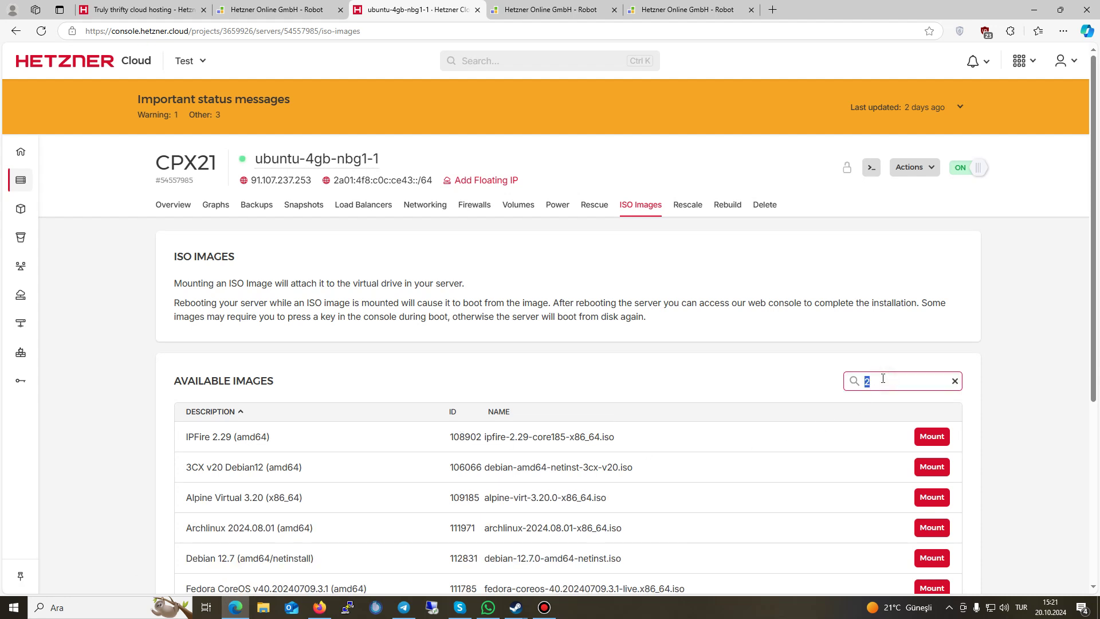
double_click(882, 379)
type("Windows")
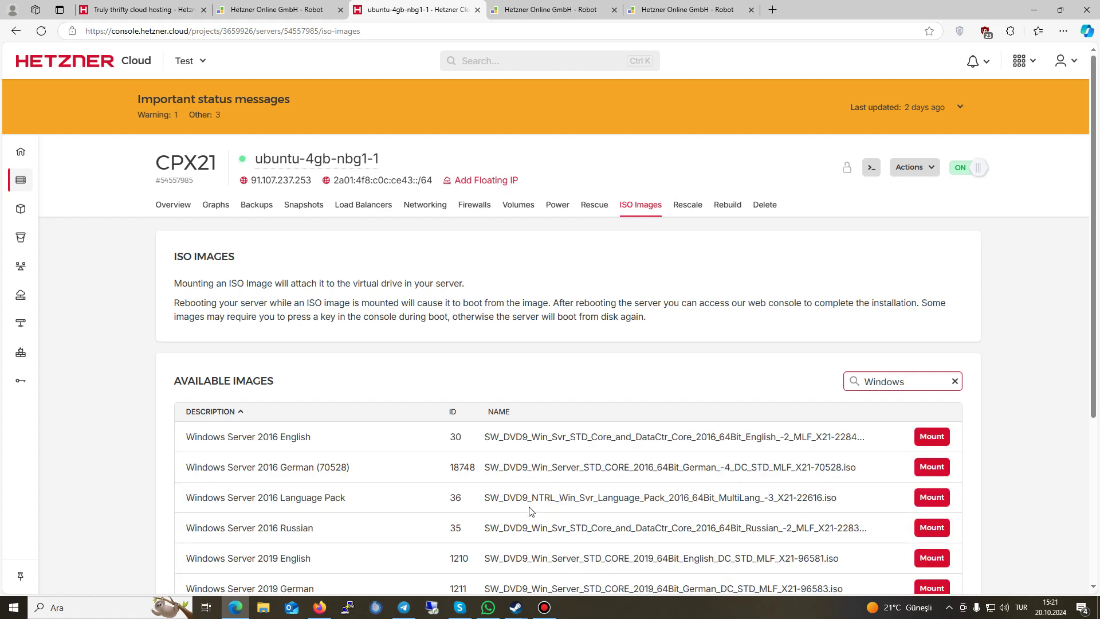
scroll(542, 504, "down", 5)
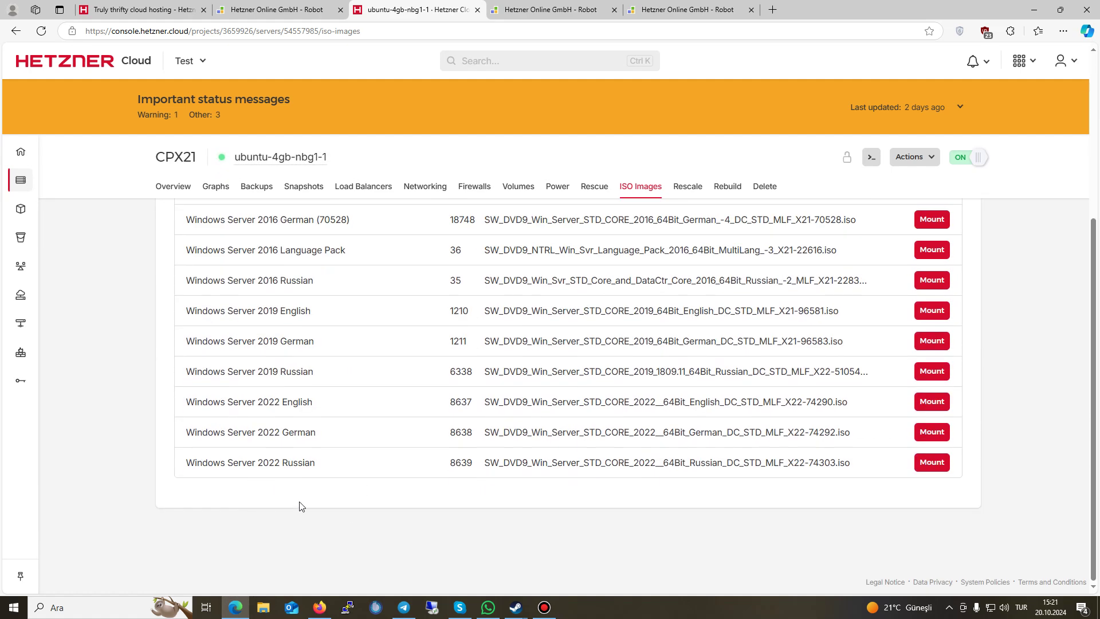
scroll(290, 386, "up", 2)
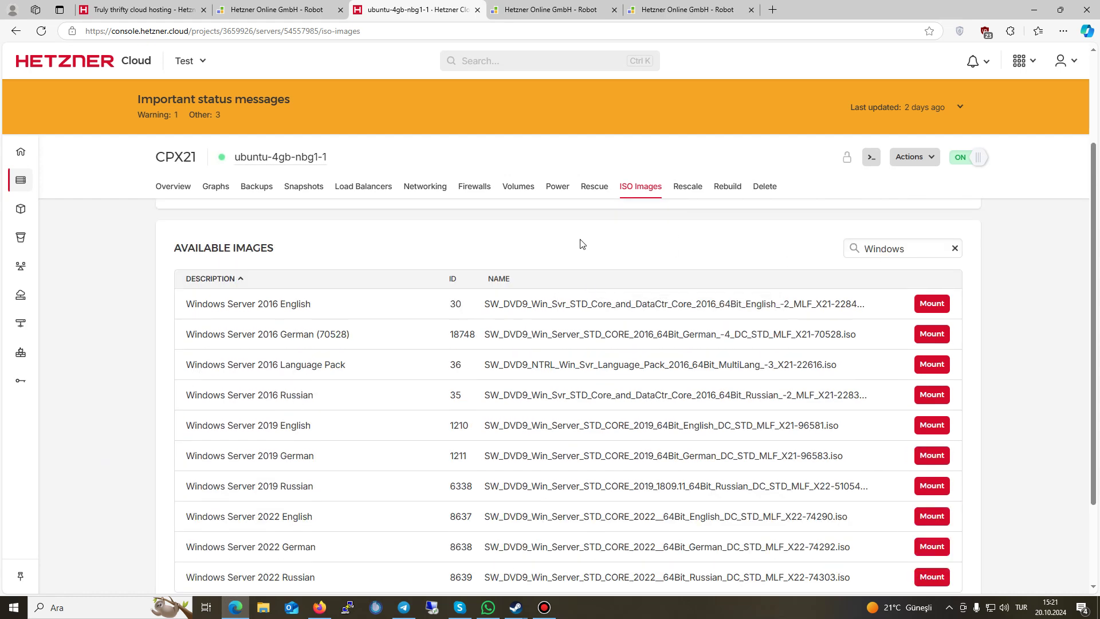
Step: Step through ubuntu-4gb-nbg1-1's Rescue, Power, Volumes, Firewalls and Networking pages
left_click(584, 194)
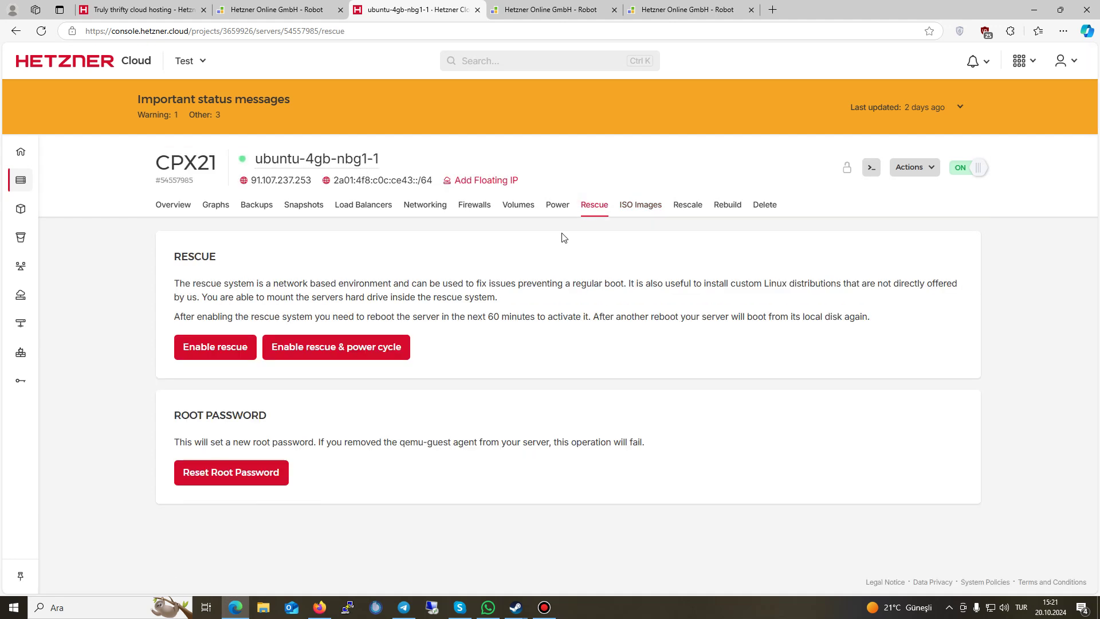
left_click(558, 206)
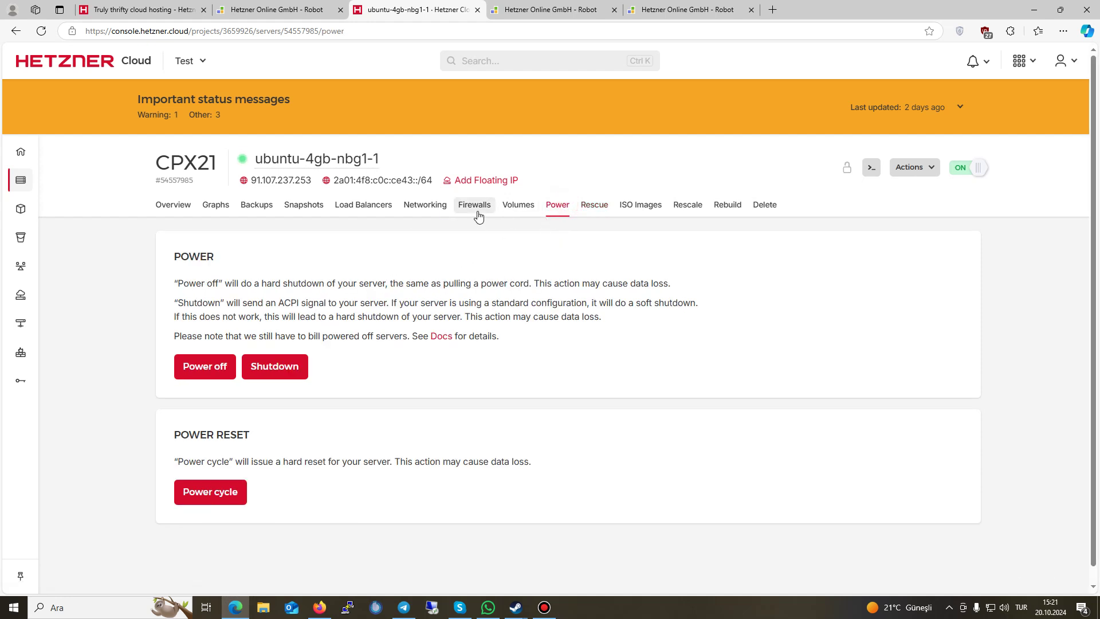
left_click(515, 207)
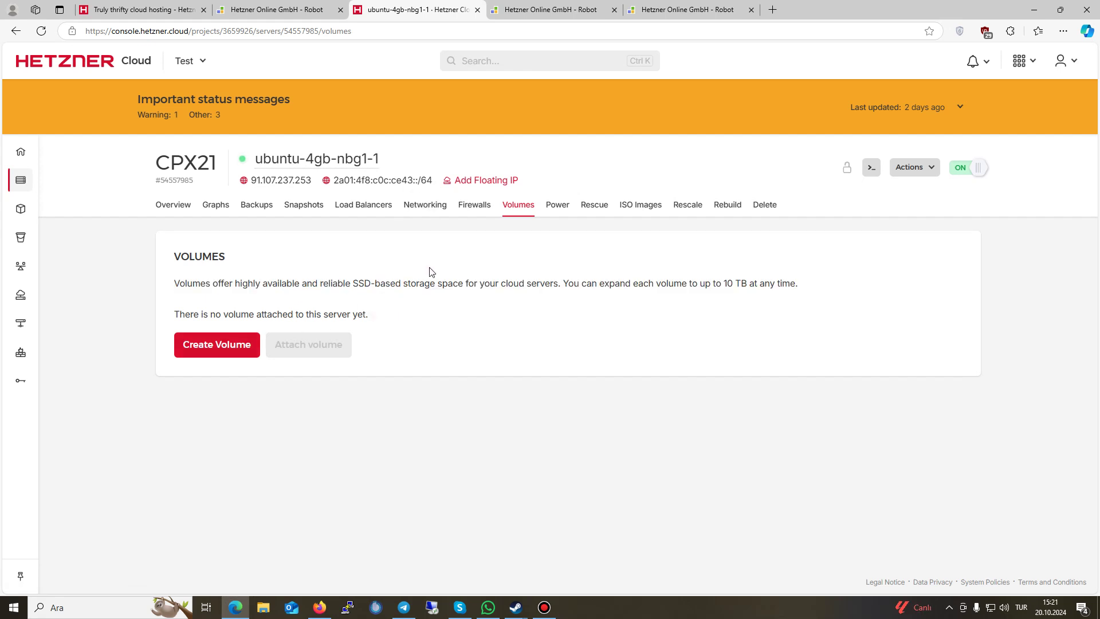
left_click(475, 205)
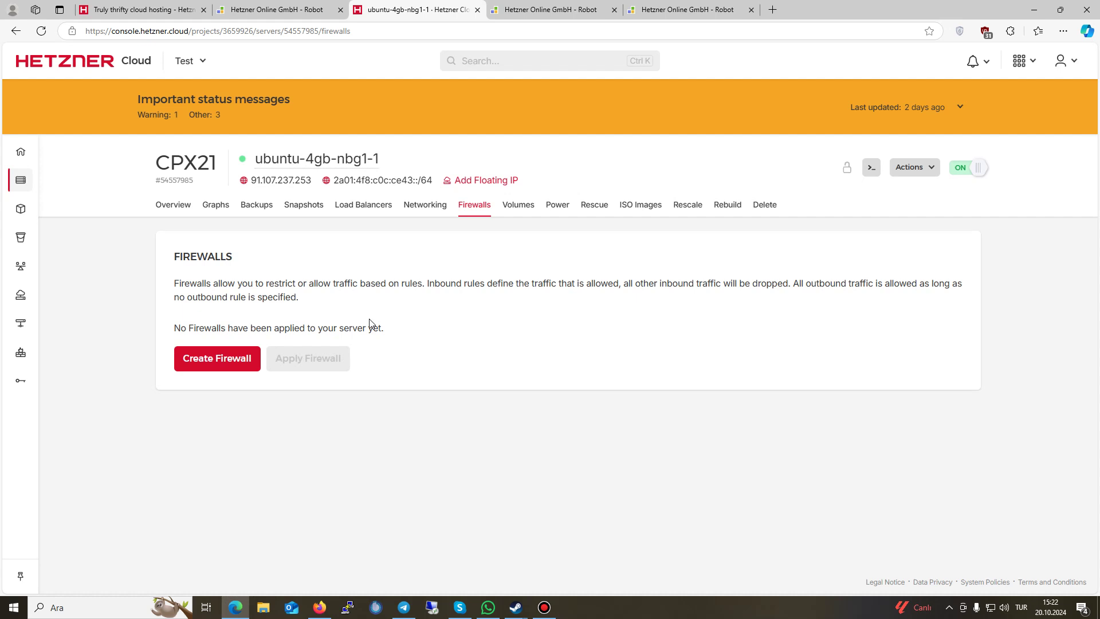
left_click(430, 206)
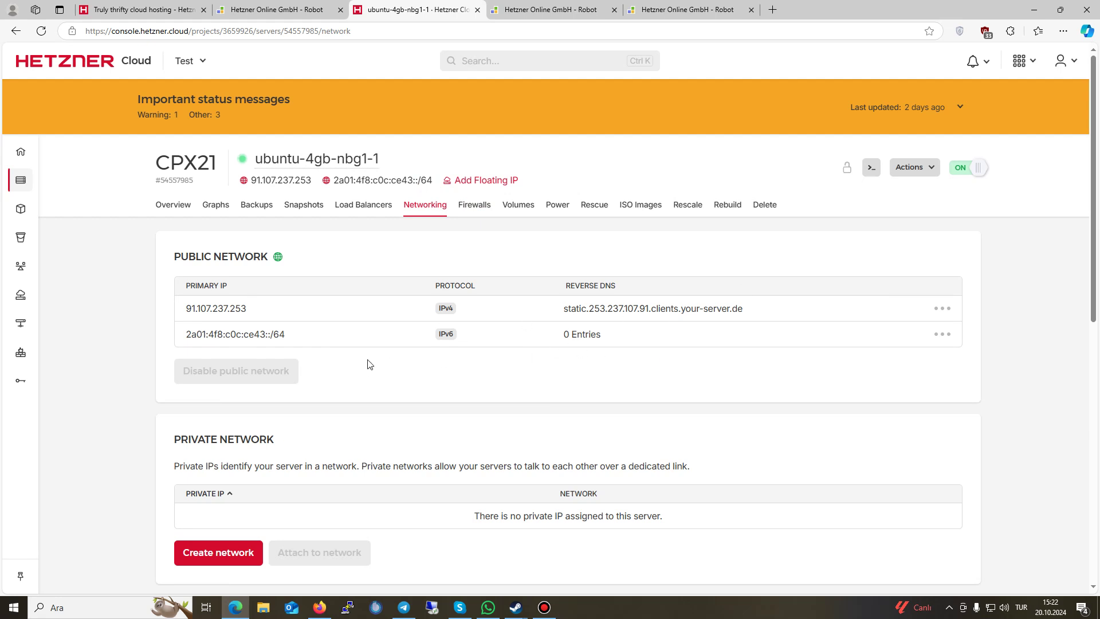
Step: Replace the reverse DNS of 91.107.237.253 with the owner's own domain name
left_click(955, 308)
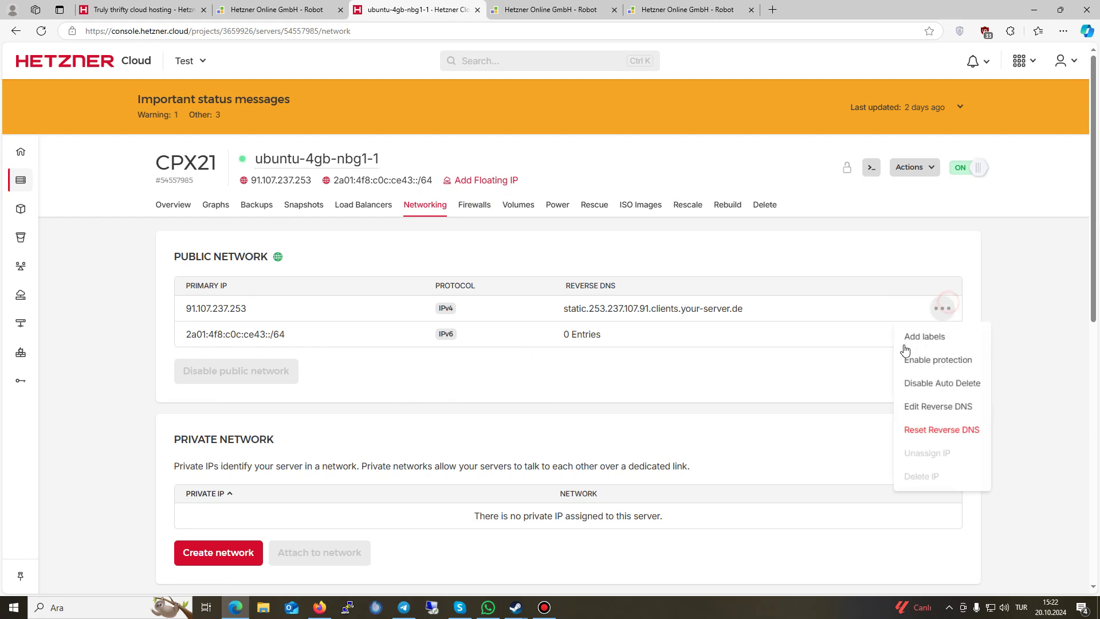
left_click(954, 411)
triple_click(619, 363)
key("BackSpace")
type("ip.k")
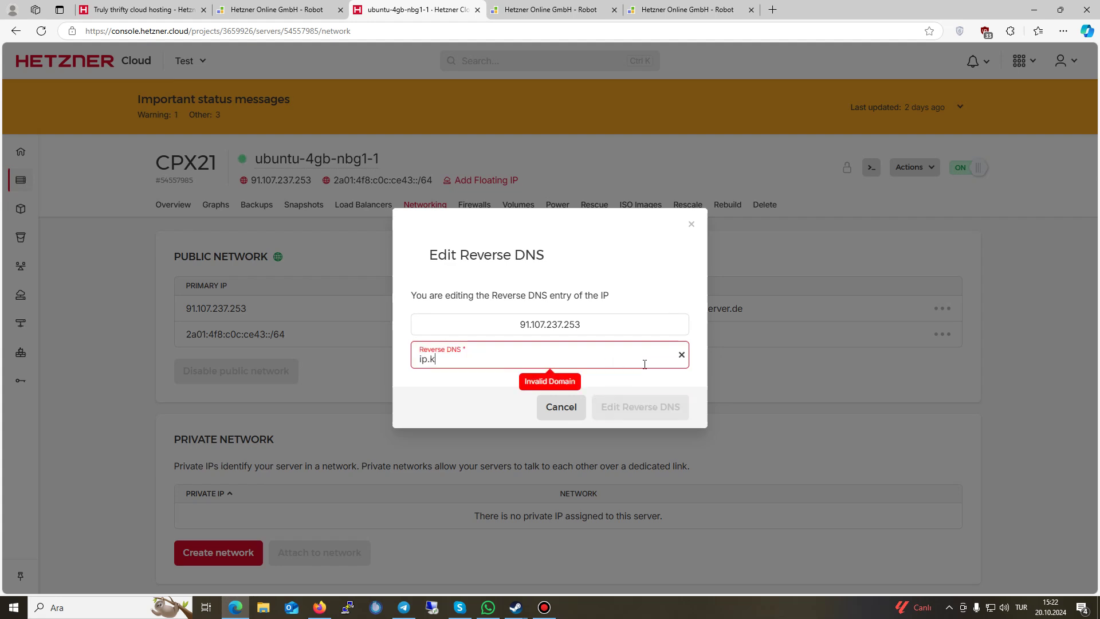
type("aangirgfi")
key("BackSpace")
key("BackSpace")
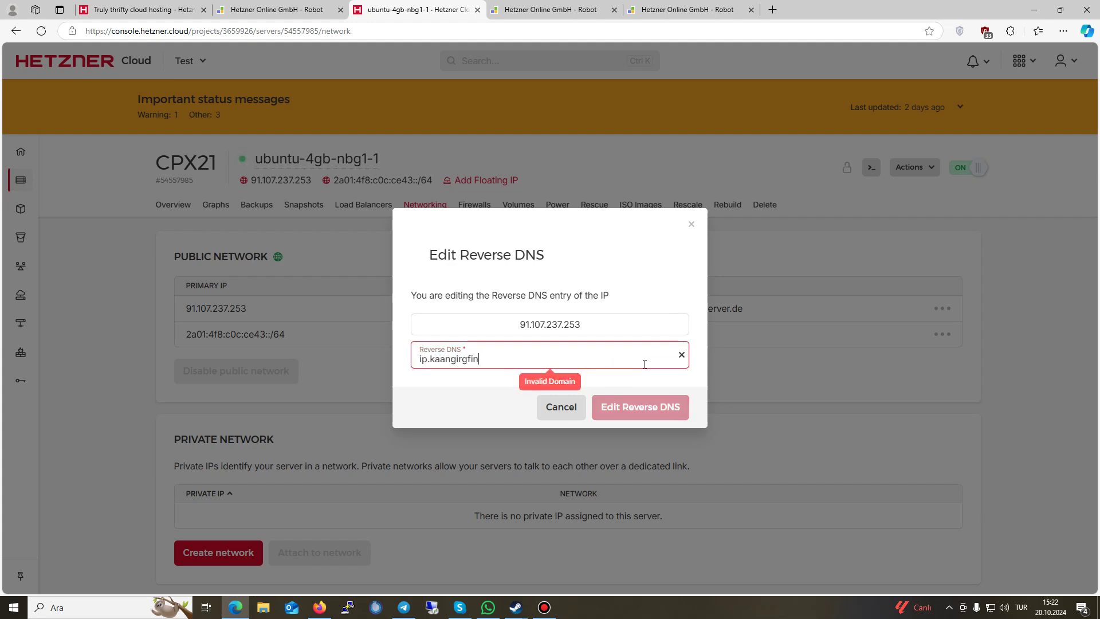
type("in.com")
key("Return")
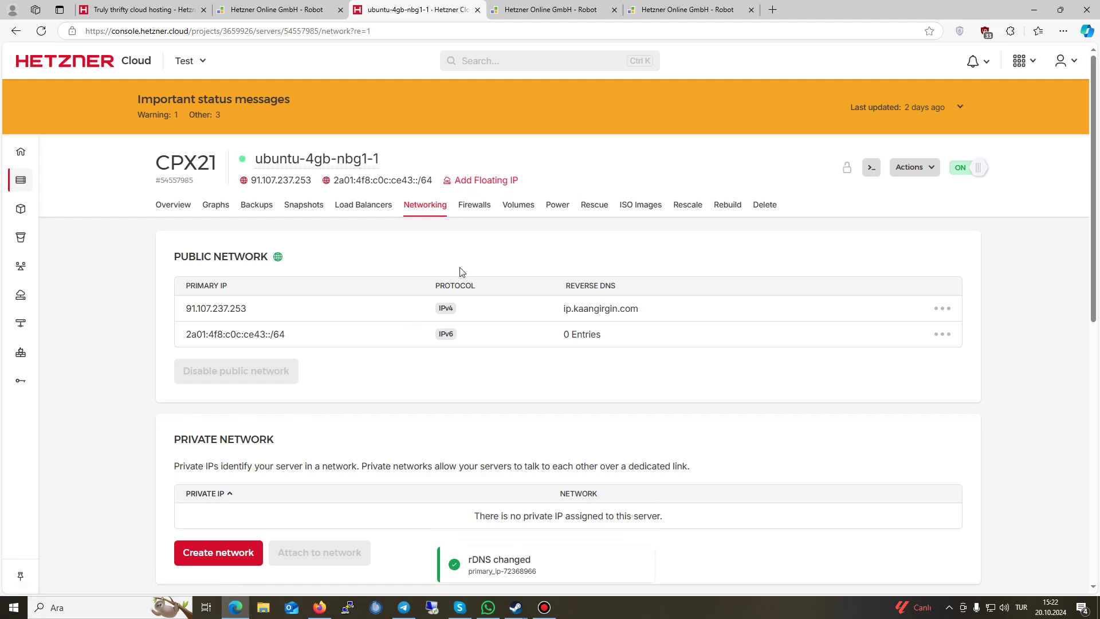
Step: Create and buy a floating IP named ip-1 for the server
scroll(336, 437, "down", 5)
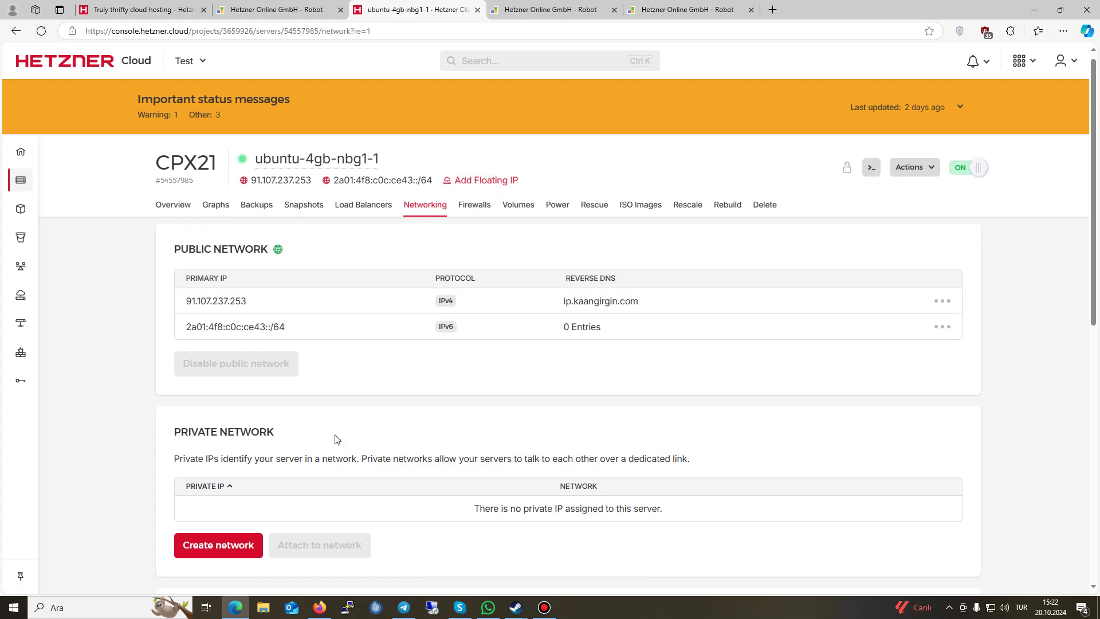
left_click(225, 457)
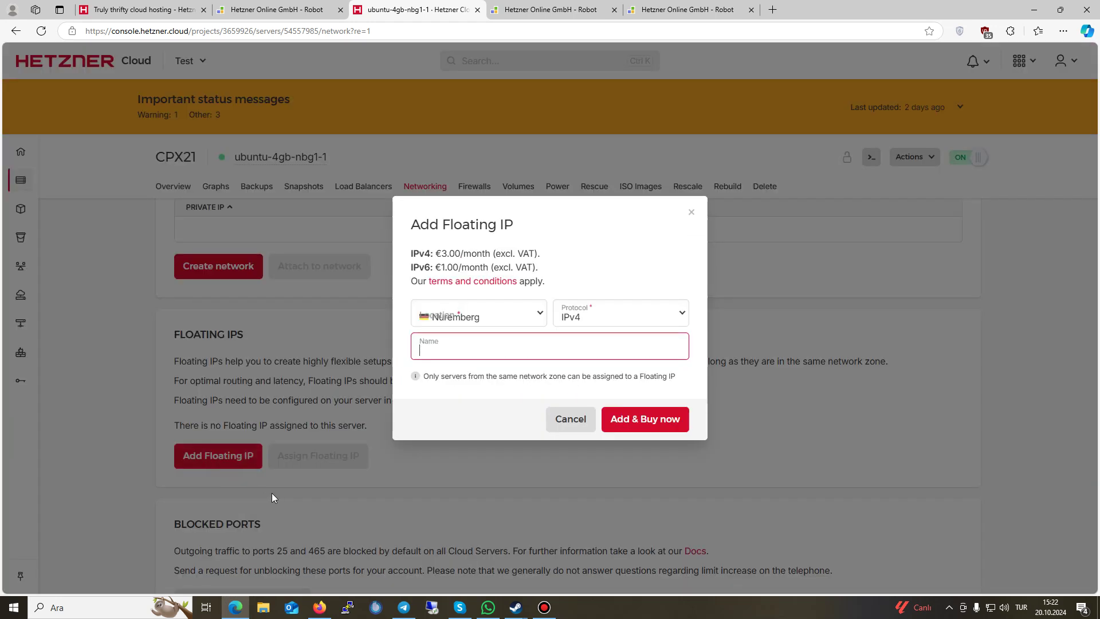
left_click(532, 355)
type("ip-1")
left_click(645, 422)
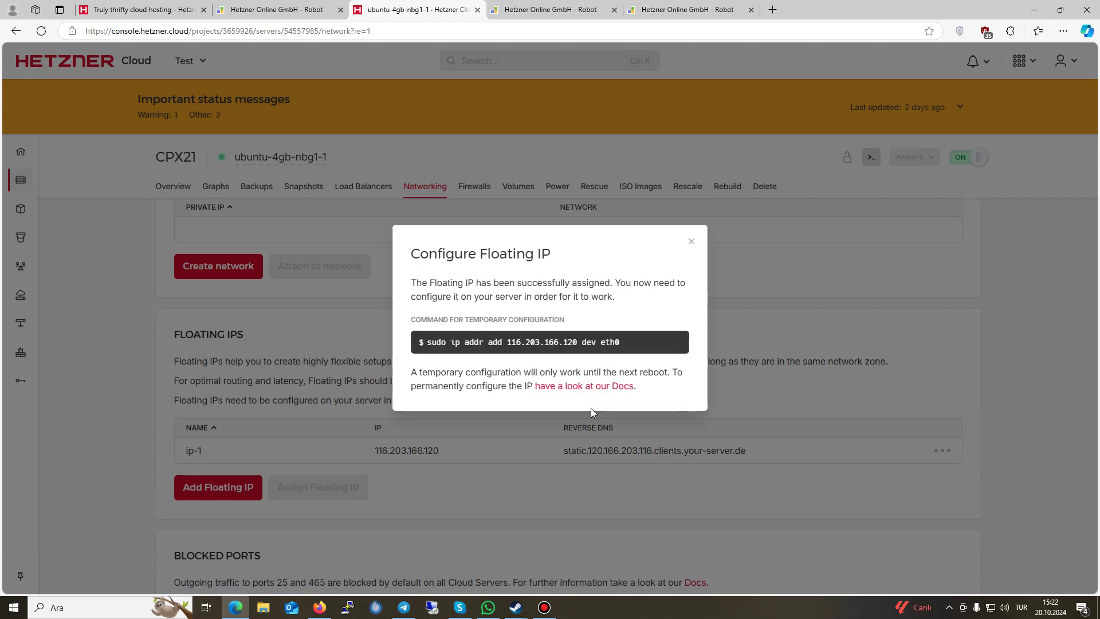
Step: Look over the temporary configuration command, then close the floating IP dialog
left_click_drag(637, 341, 429, 348)
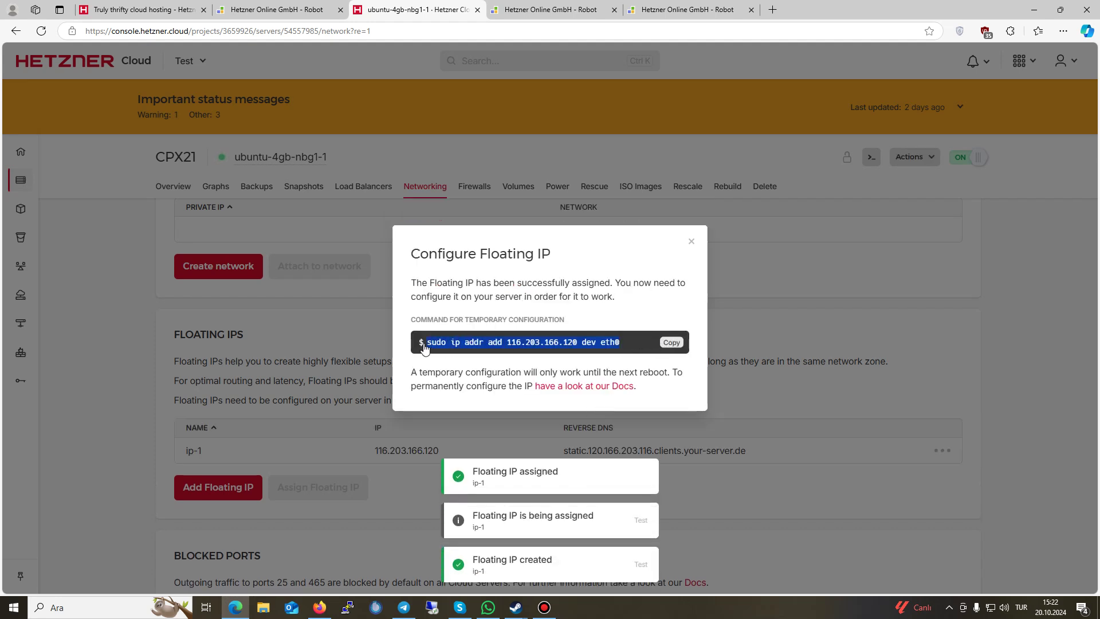
left_click(559, 350)
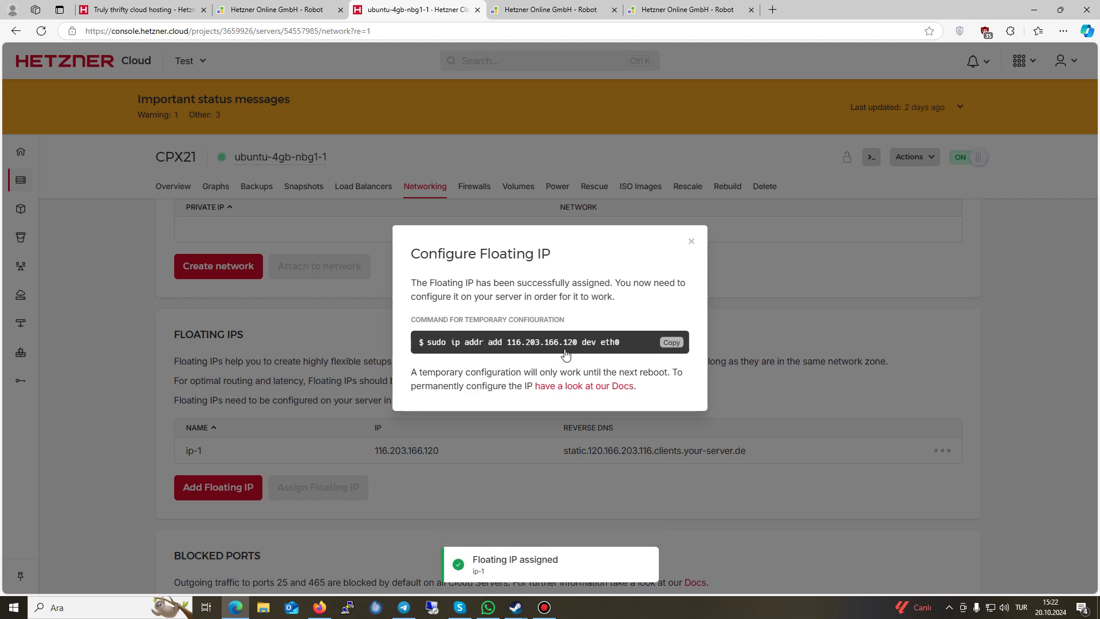
left_click(691, 241)
scroll(456, 421, "up", 1)
scroll(456, 421, "down", 2)
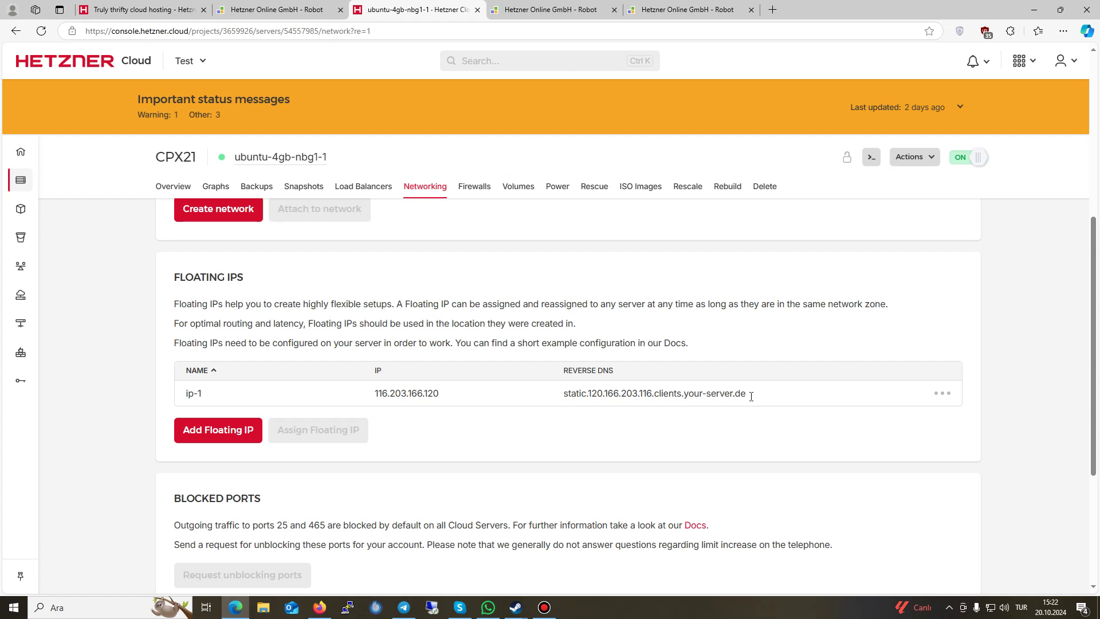
Step: Open ip-1's actions and back out of the deletion protection prompt
left_click(941, 393)
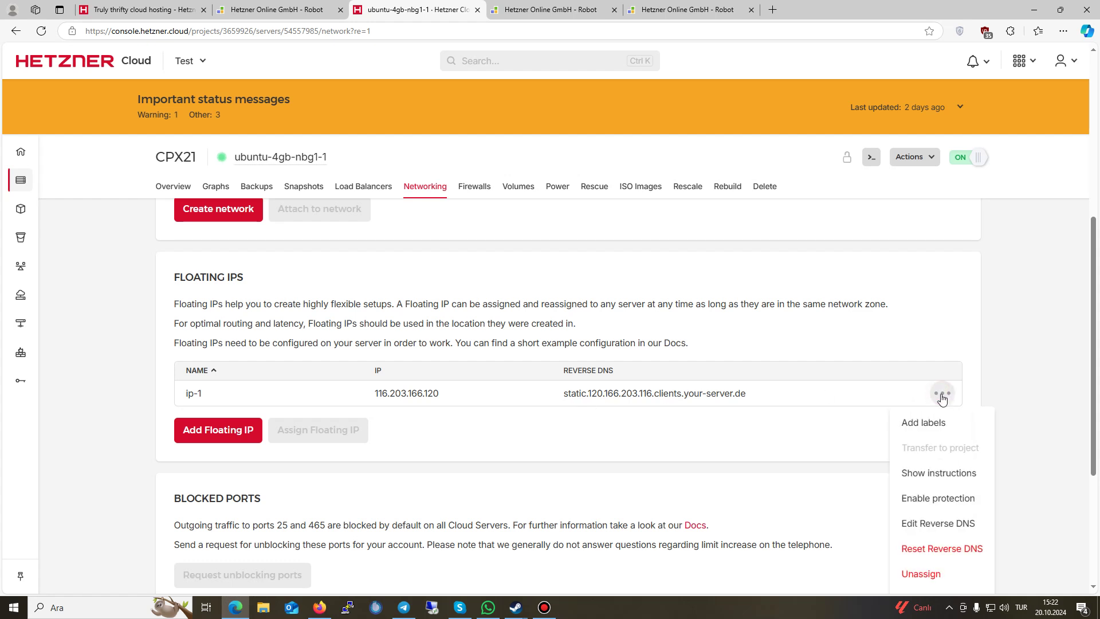
scroll(971, 487, "down", 1)
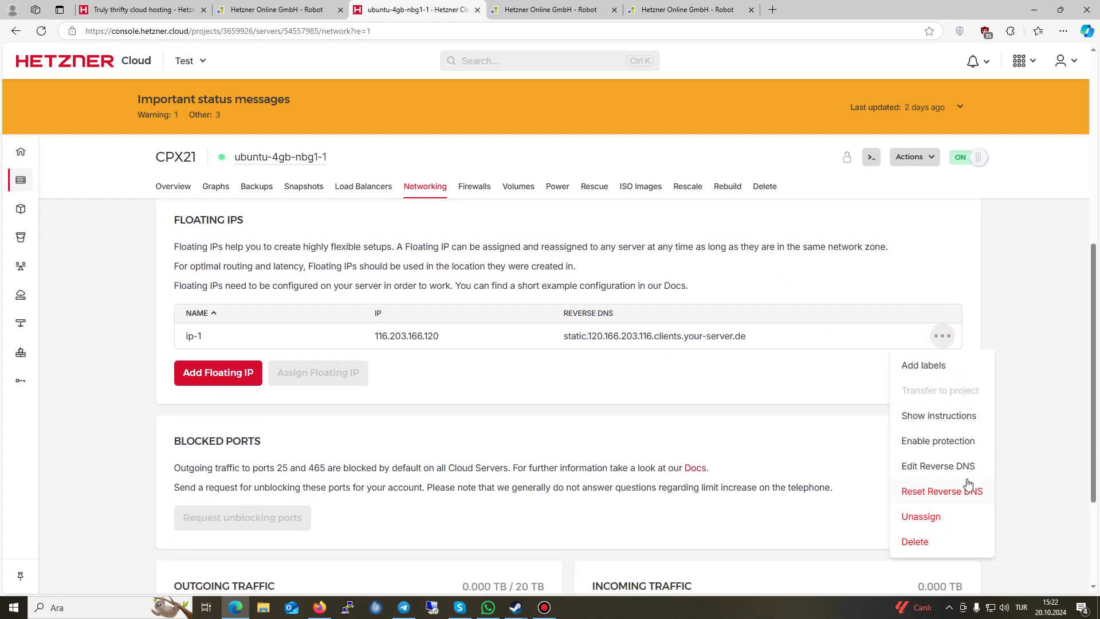
left_click(925, 442)
left_click(638, 363)
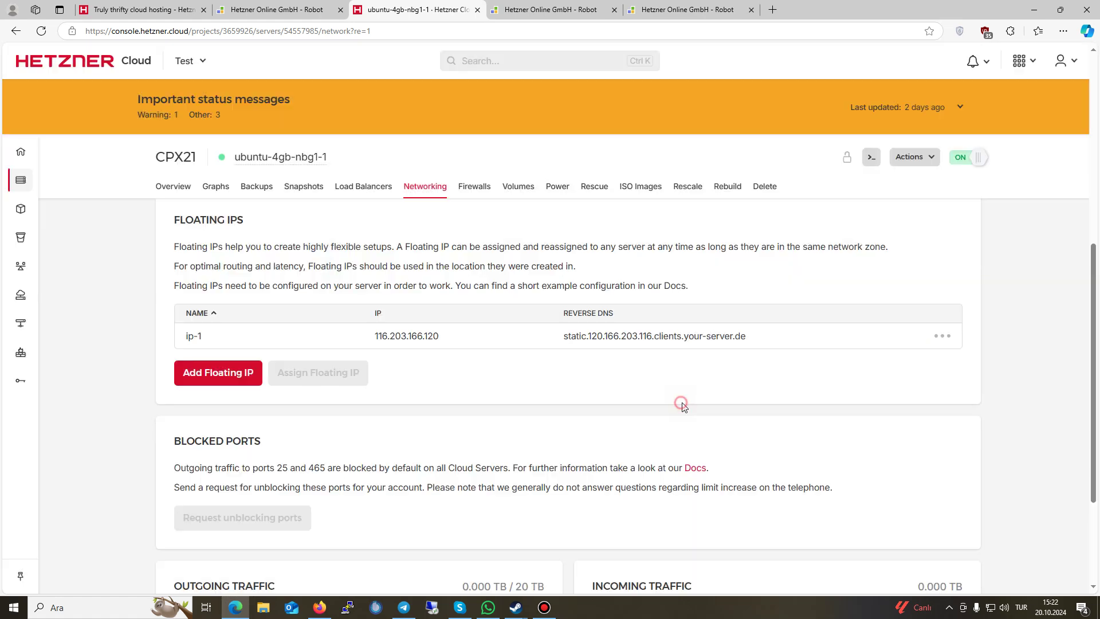
Step: Unassign and delete ip-1, pasting its name as the confirmation
left_click(949, 338)
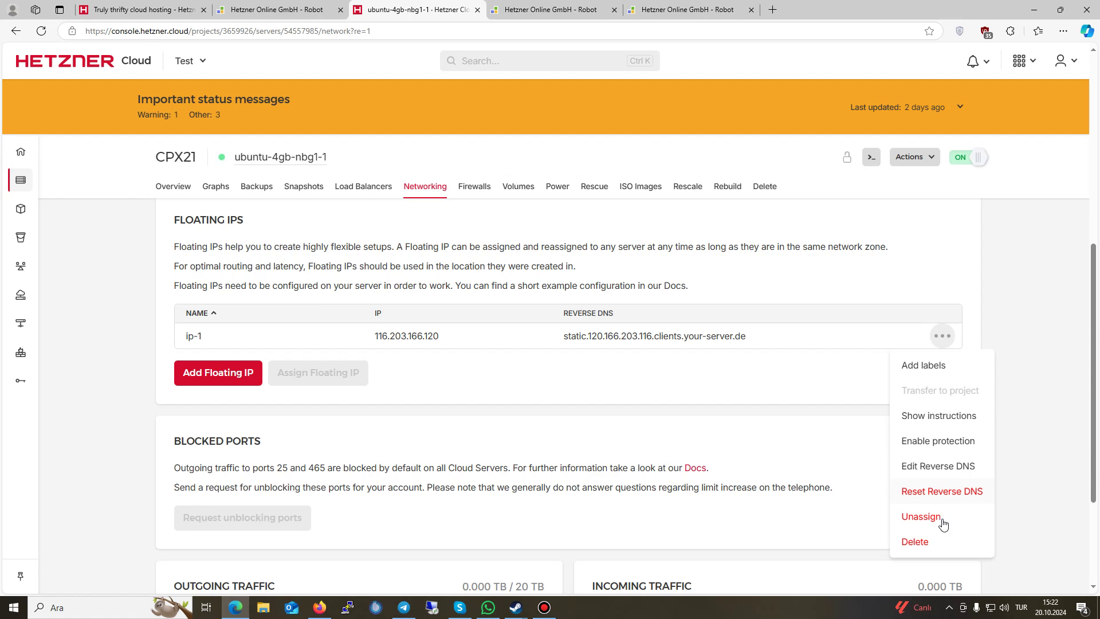
left_click(942, 517)
left_click(570, 322)
left_click(572, 347)
key("ctrl+v")
left_click(635, 399)
Step: Scroll down and highlight the outgoing traffic headings
scroll(500, 423, "down", 2)
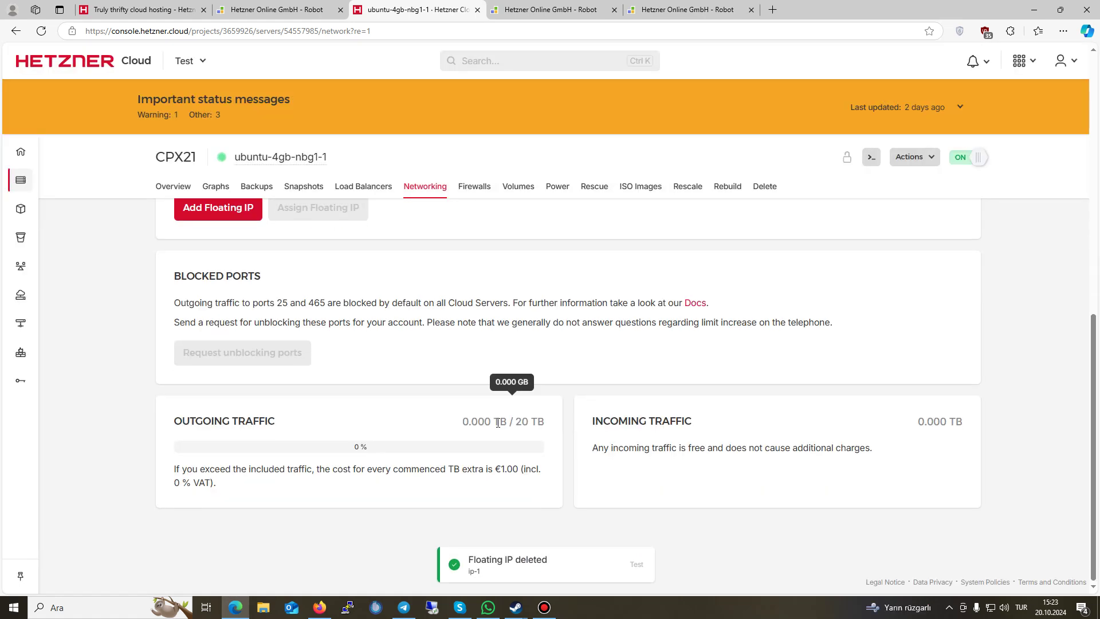
left_click_drag(172, 421, 524, 423)
left_click(524, 423)
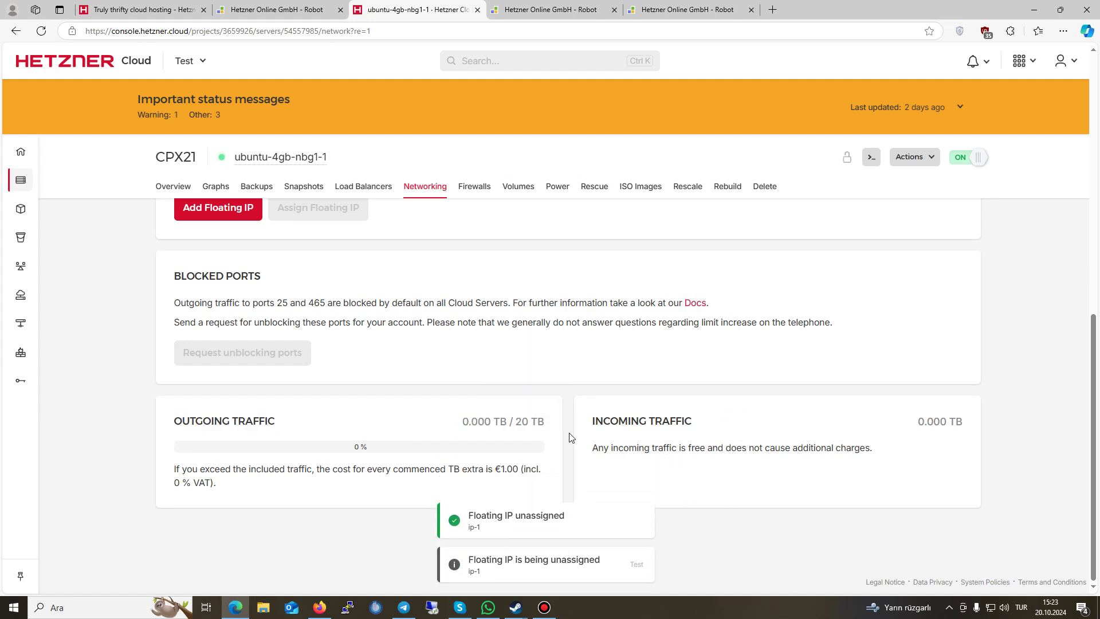
left_click_drag(310, 429, 202, 421)
left_click(449, 421)
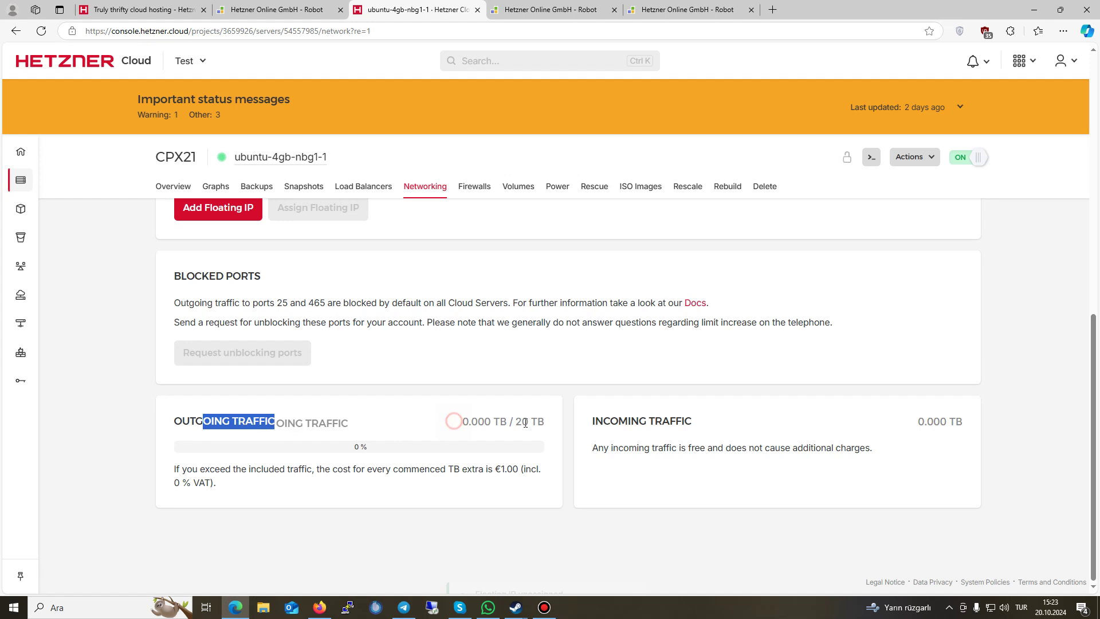
left_click_drag(738, 417, 910, 422)
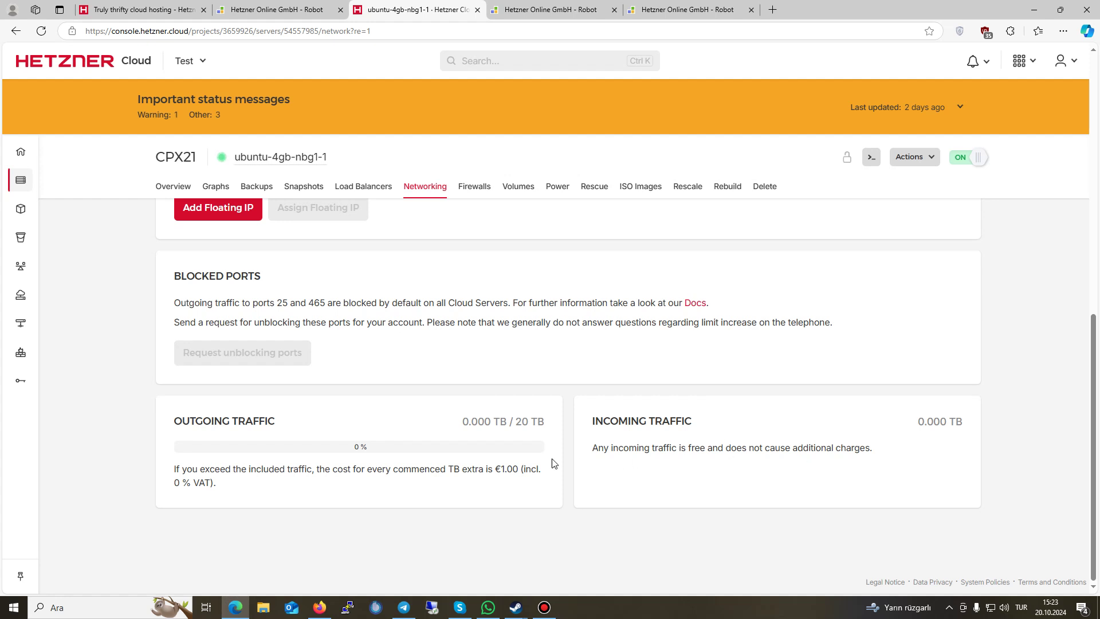
Step: View the server's Load Balancers and Snapshots tabs, then move on to Backups
left_click(506, 438)
left_click(351, 189)
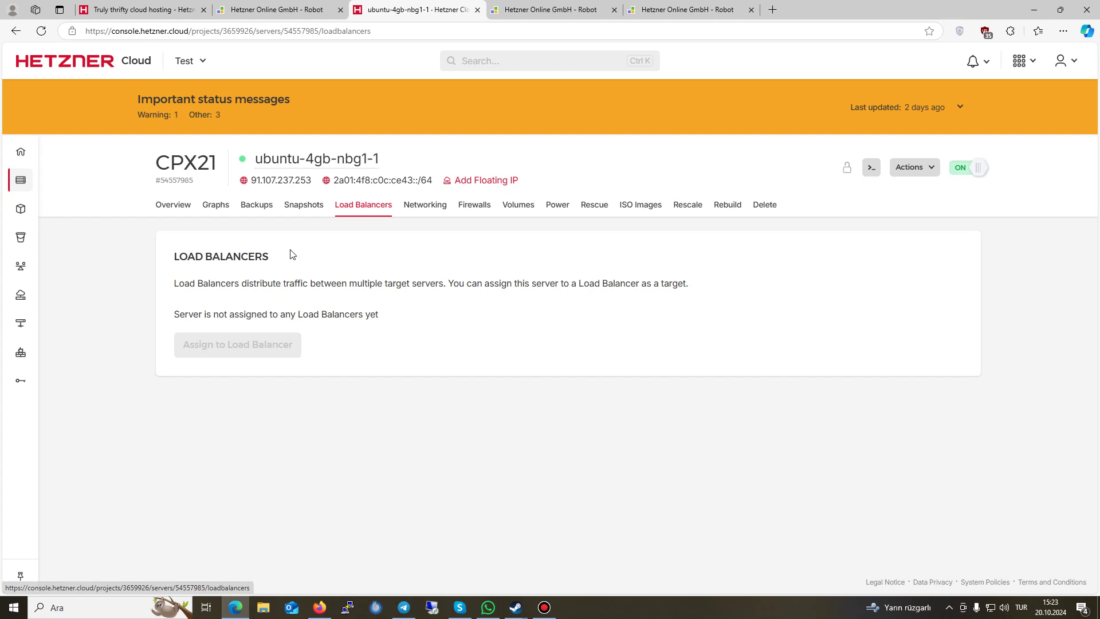
left_click(314, 207)
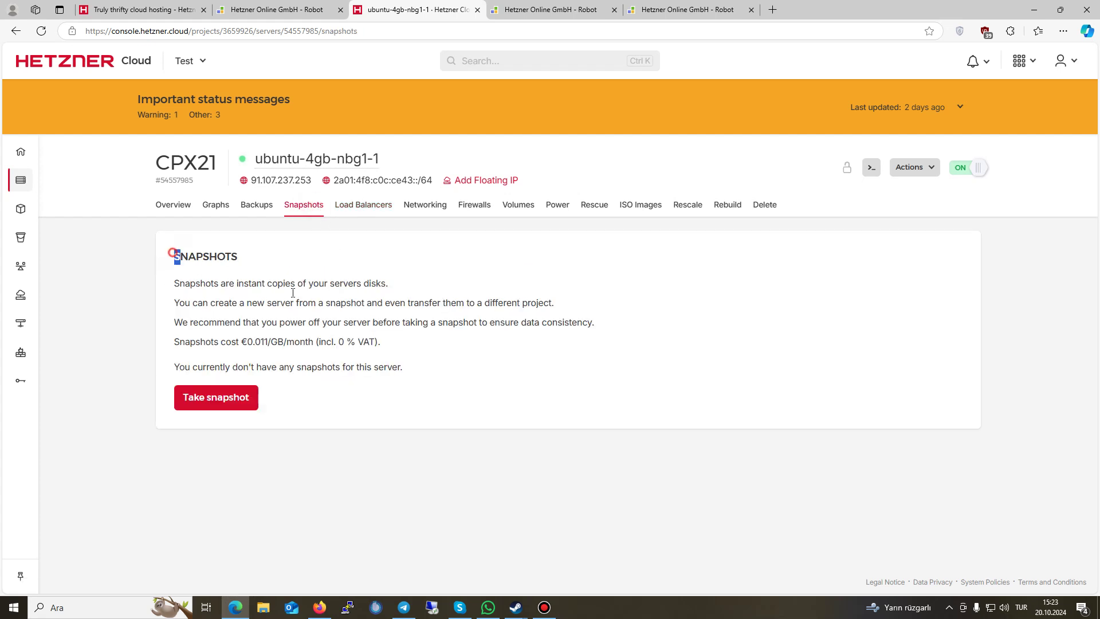
left_click_drag(171, 249, 455, 362)
left_click(366, 334)
key("alt+Tab")
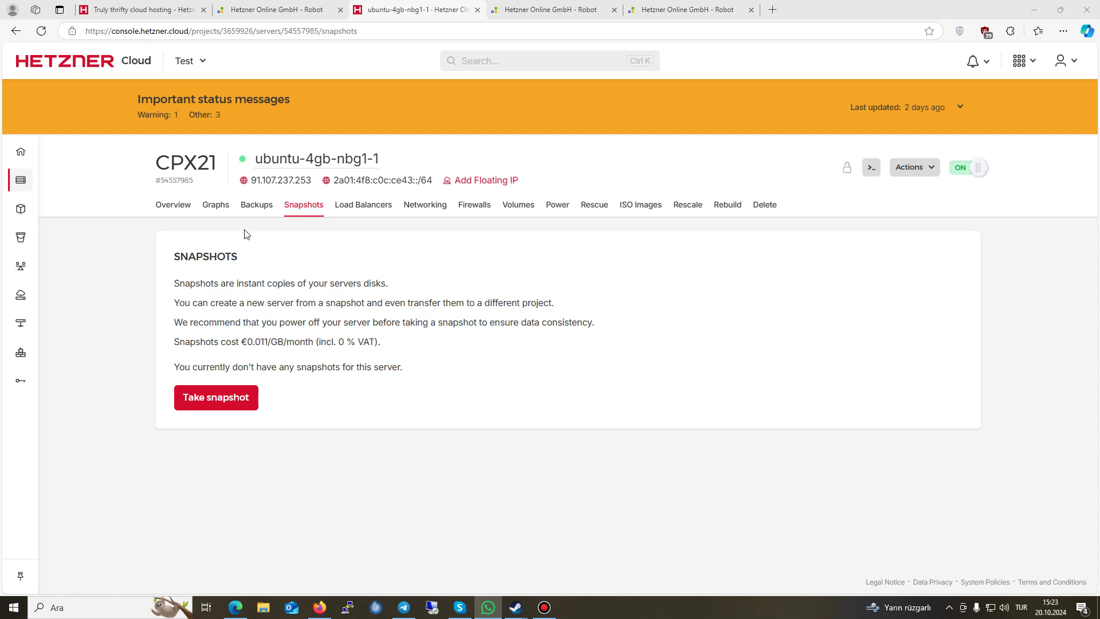
left_click(256, 206)
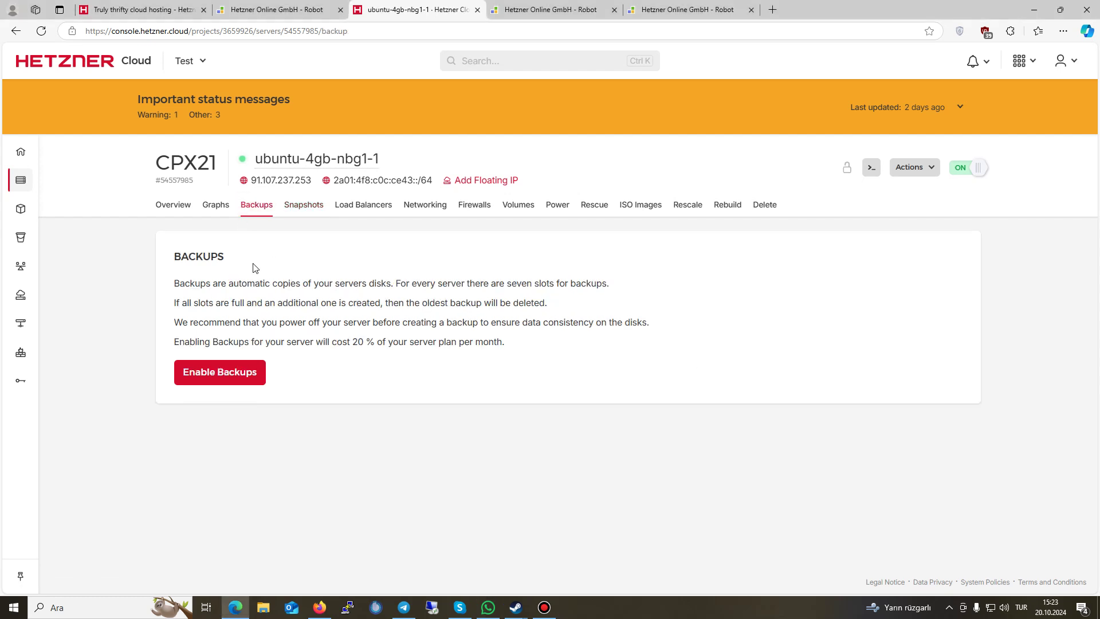
Step: Enable backups for ubuntu-4gb-nbg1-1 via Enable & Buy now and run a manual backup
left_click_drag(315, 342, 444, 342)
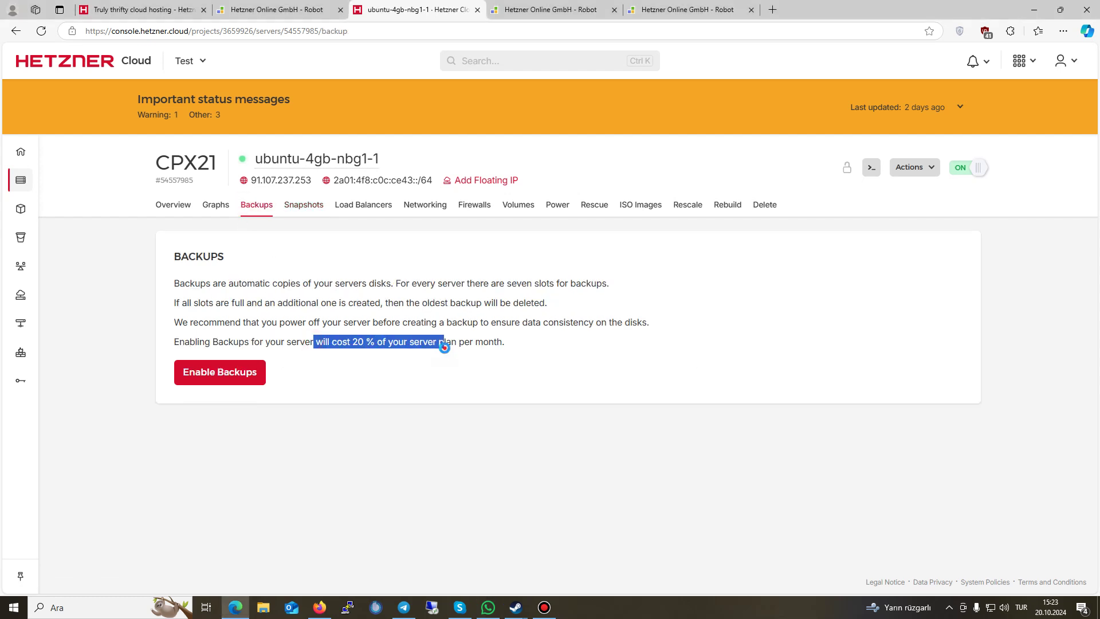
left_click(526, 337)
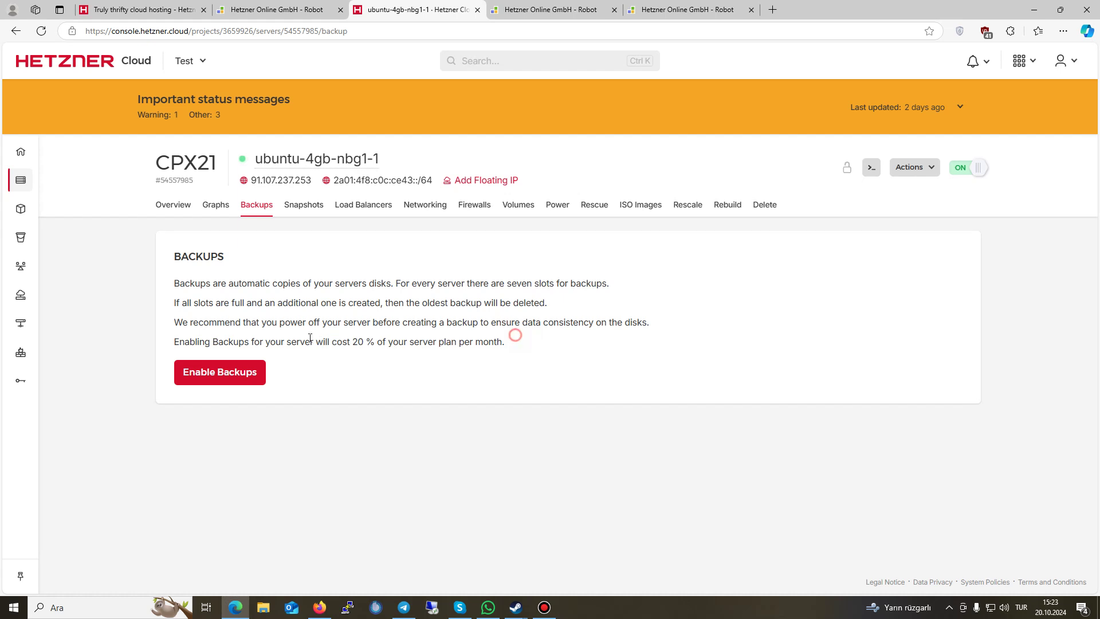
left_click(207, 375)
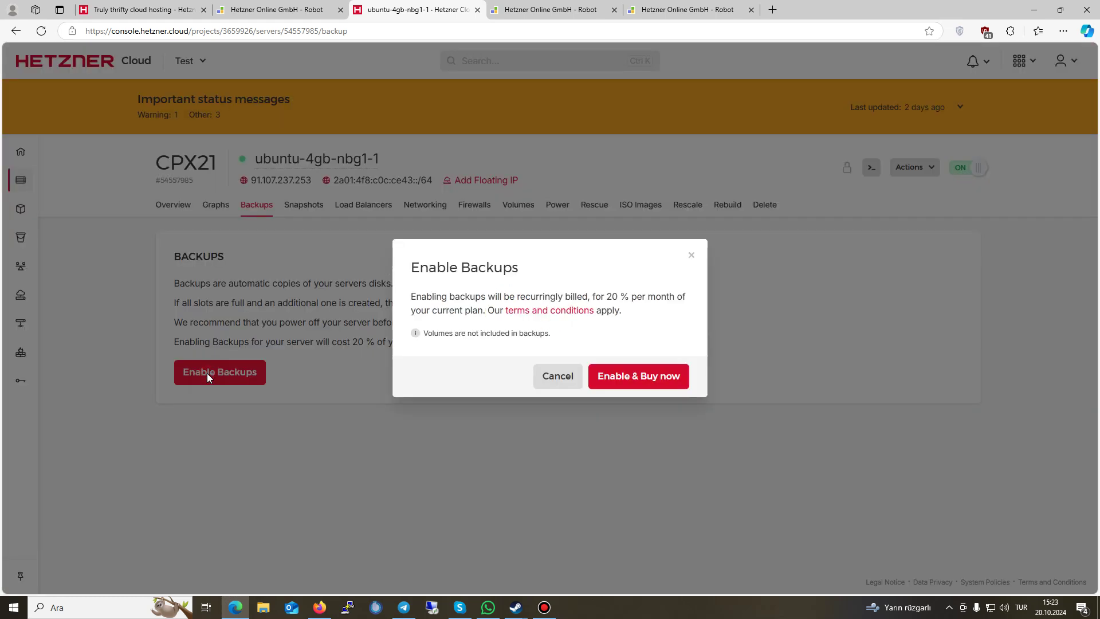
left_click(636, 376)
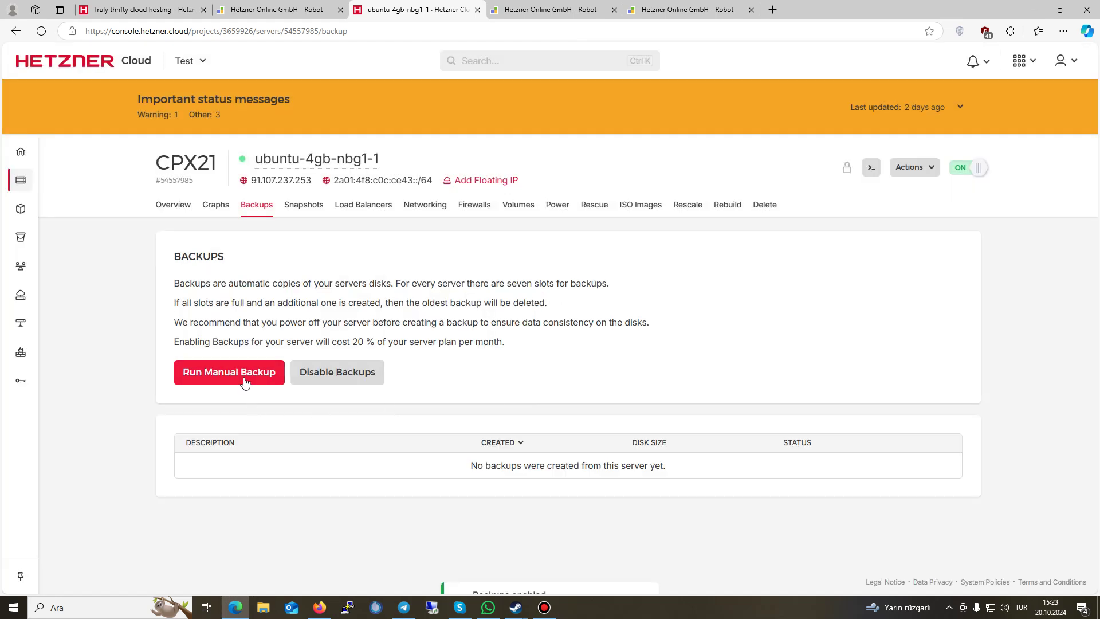
left_click_drag(505, 342, 271, 324)
left_click(209, 385)
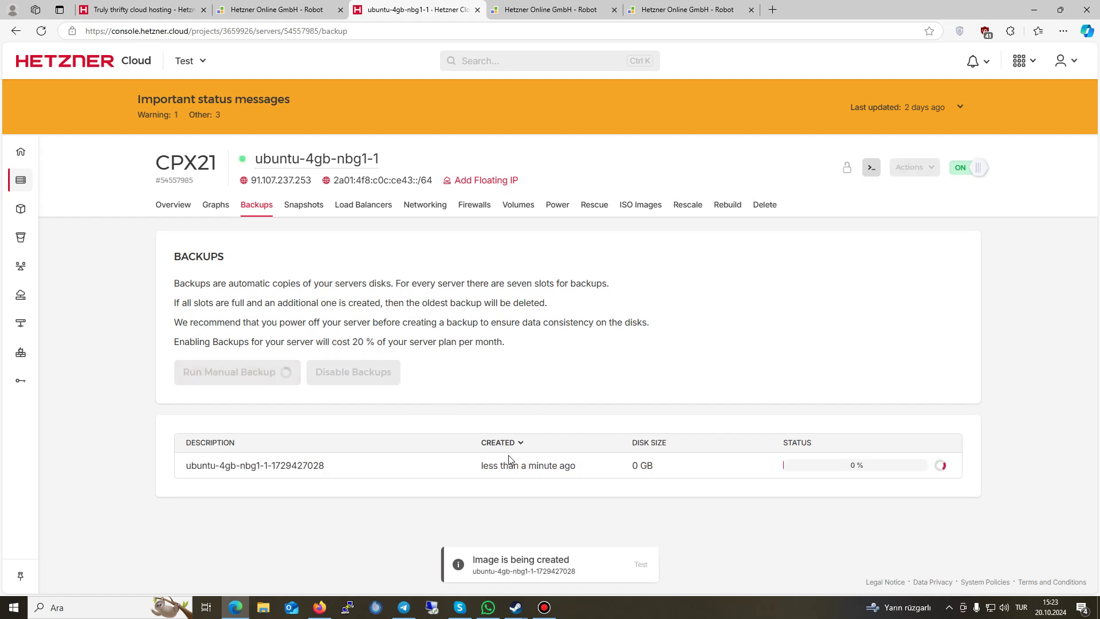
Step: Open the Graphs tab and scroll through the CPU and disk IOPS charts
left_click(208, 207)
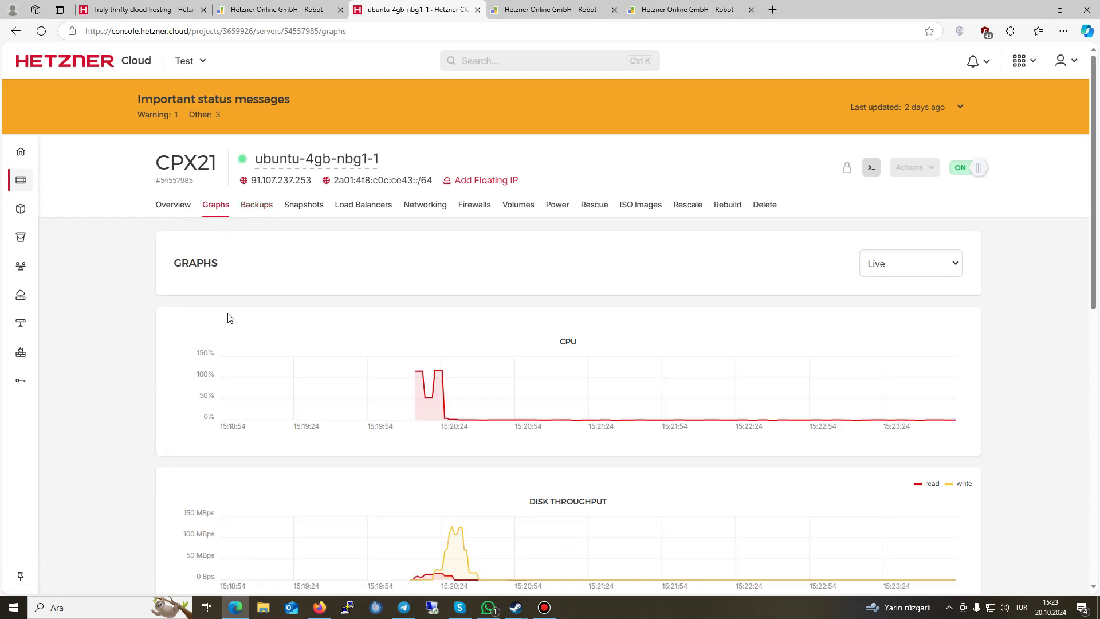
scroll(228, 317, "down", 3)
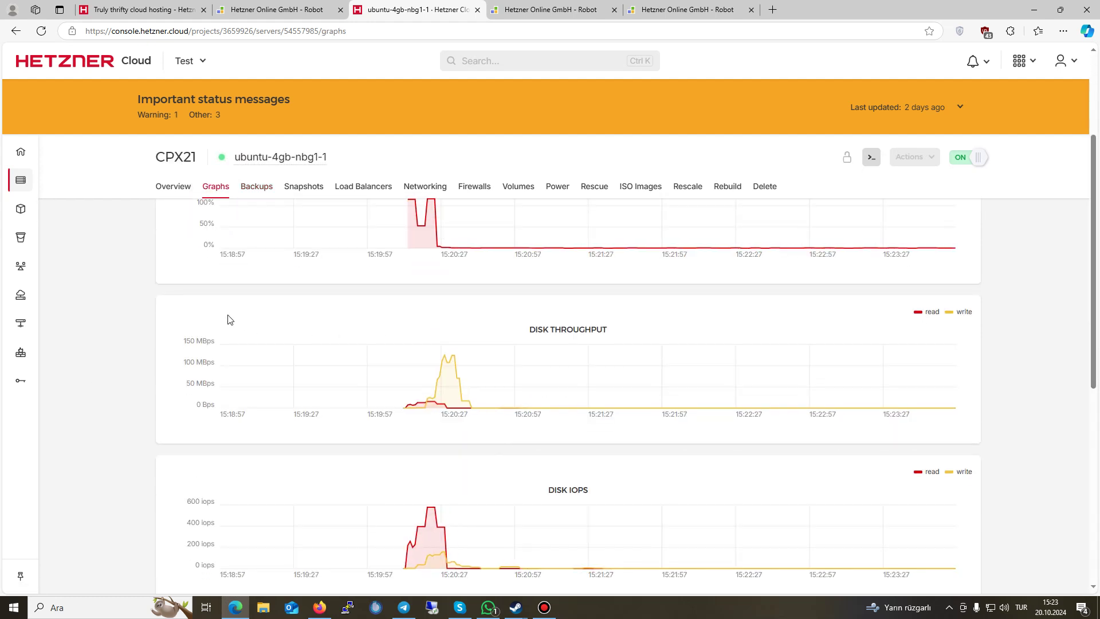
scroll(421, 325, "up", 3)
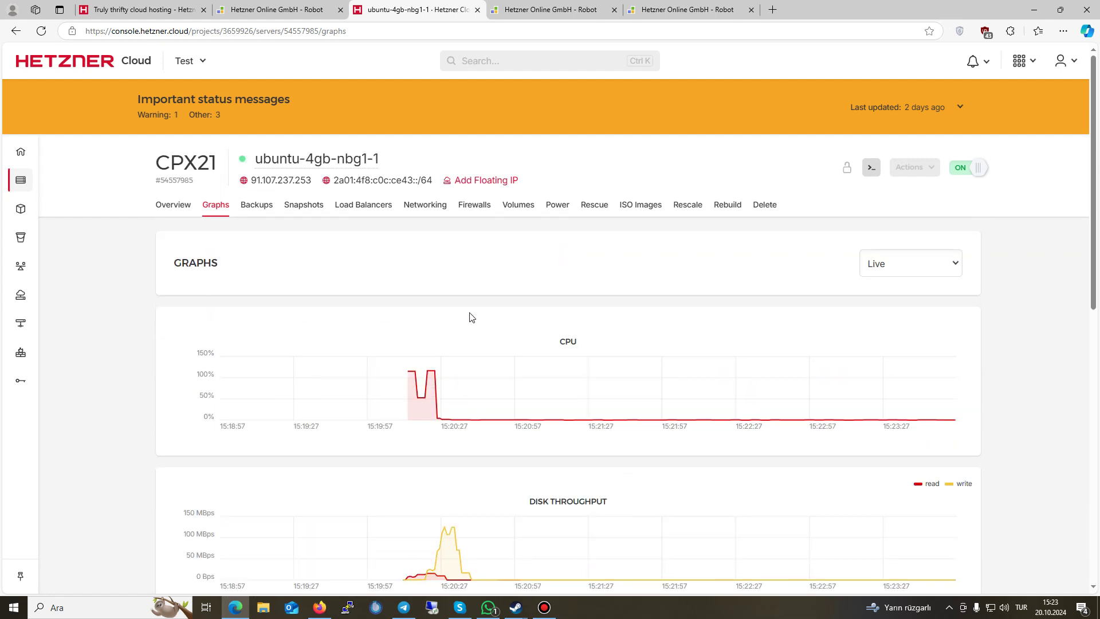
scroll(584, 401, "down", 5)
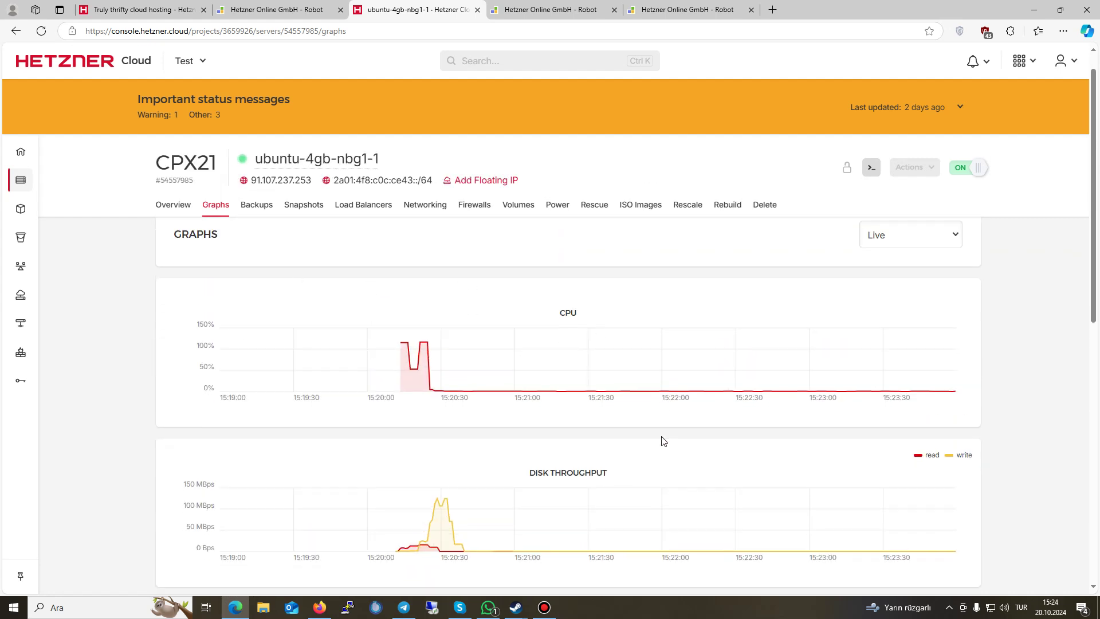
triple_click(592, 375)
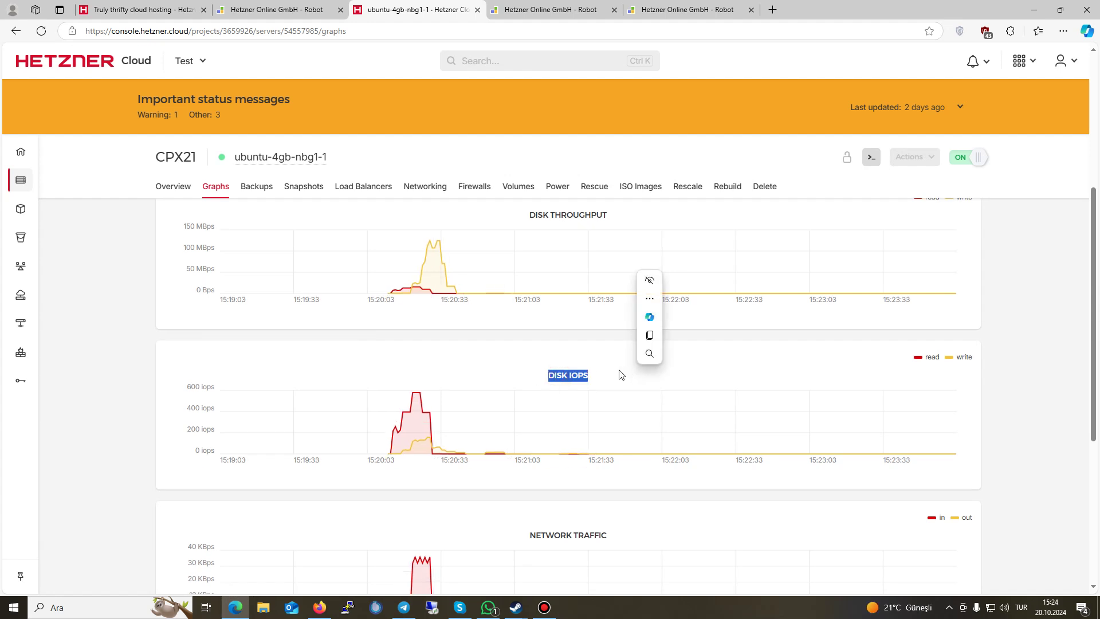
scroll(630, 401, "down", 2)
left_click(644, 421)
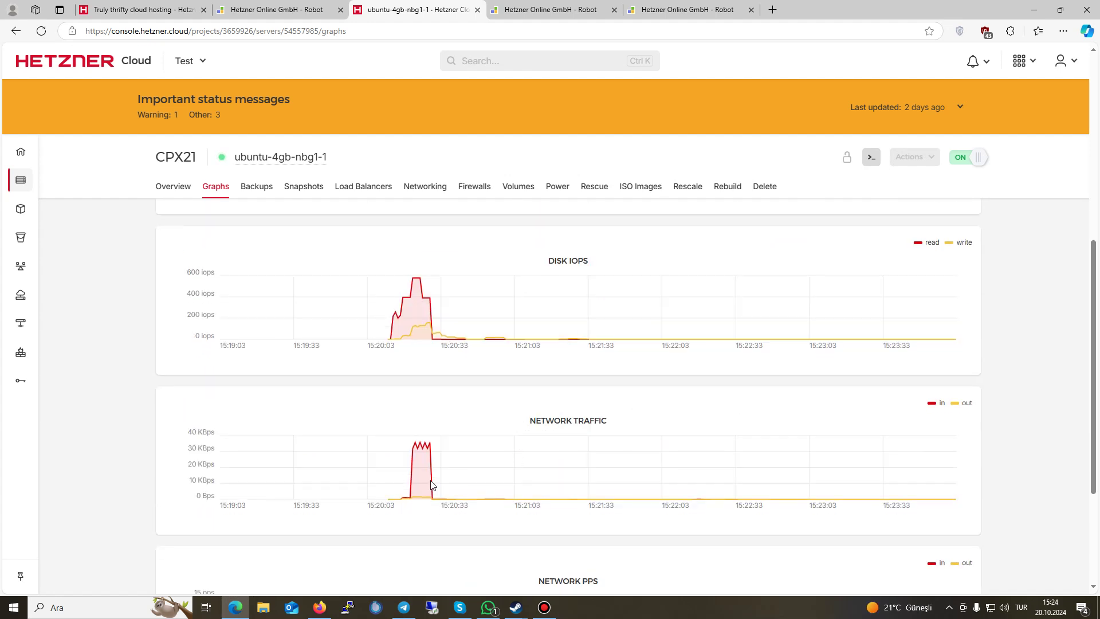
Step: Scroll through the network PPS charts, then return to the Overview tab
scroll(567, 479, "down", 2)
left_click_drag(539, 468, 619, 473)
left_click(610, 475)
scroll(615, 447, "down", 2)
left_click_drag(594, 394, 536, 393)
left_click(533, 416)
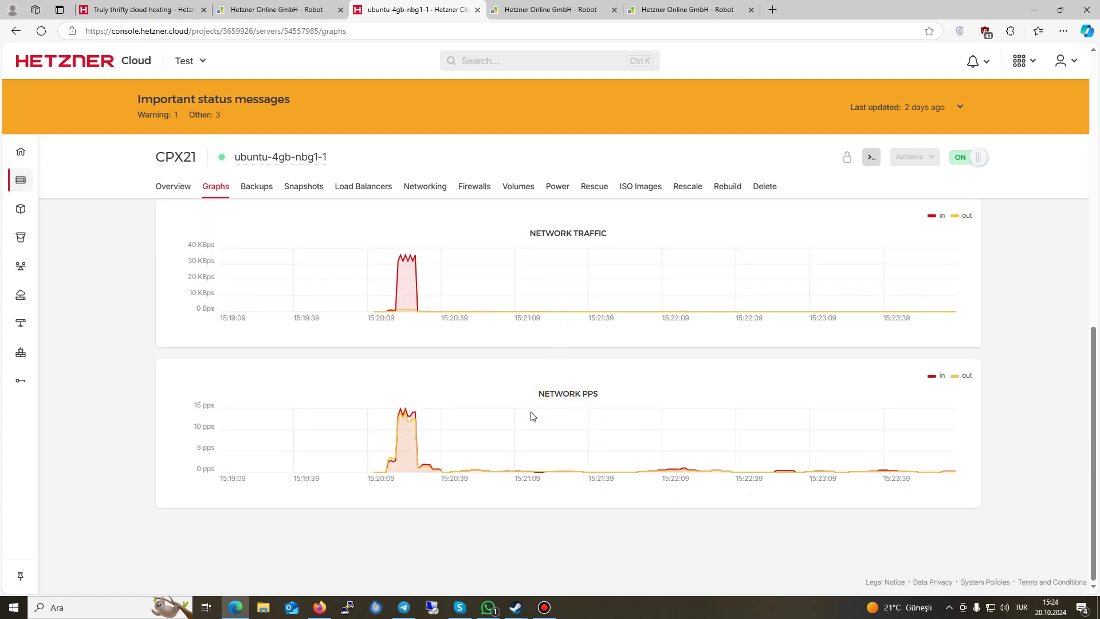
left_click(174, 188)
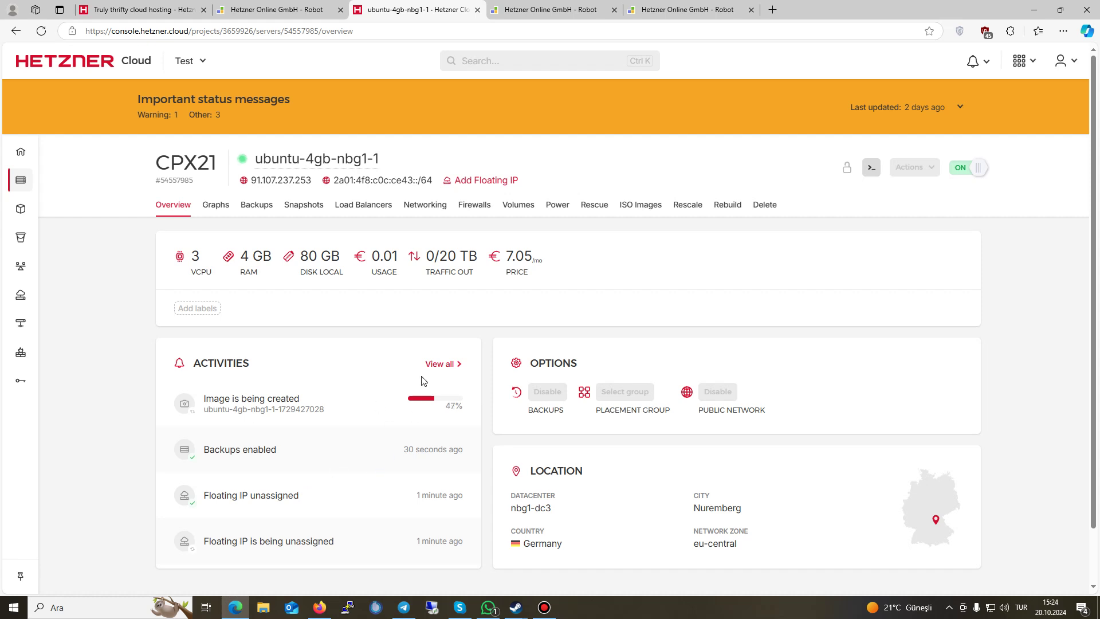
Step: Switch from Cloud Console to Hetzner Robot through the apps grid menu
scroll(509, 462, "down", 1)
scroll(559, 428, "up", 1)
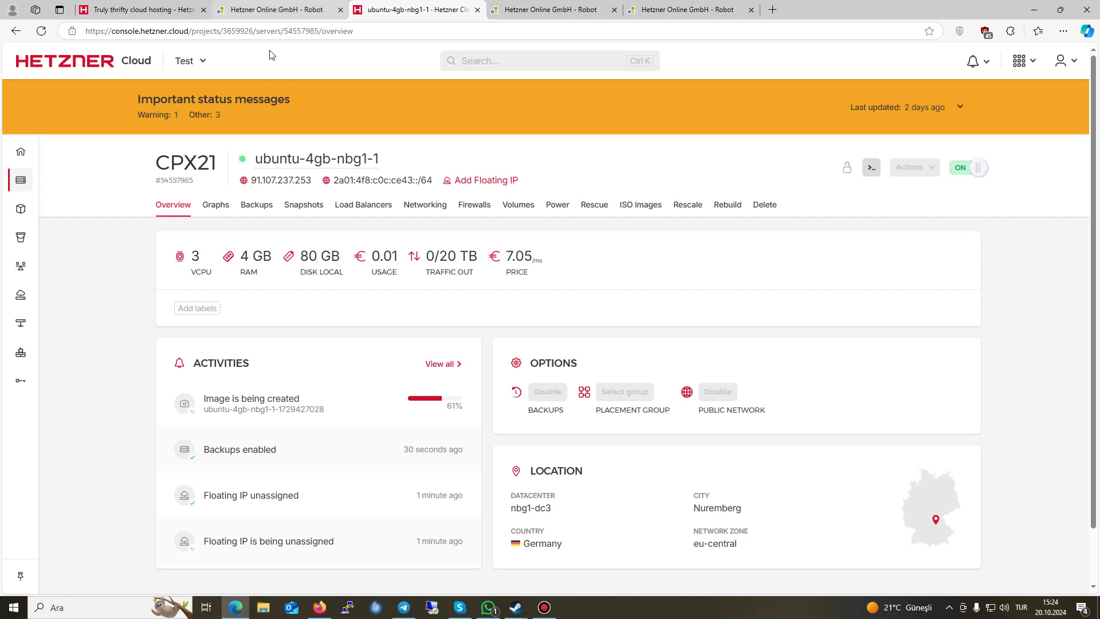
left_click(1023, 61)
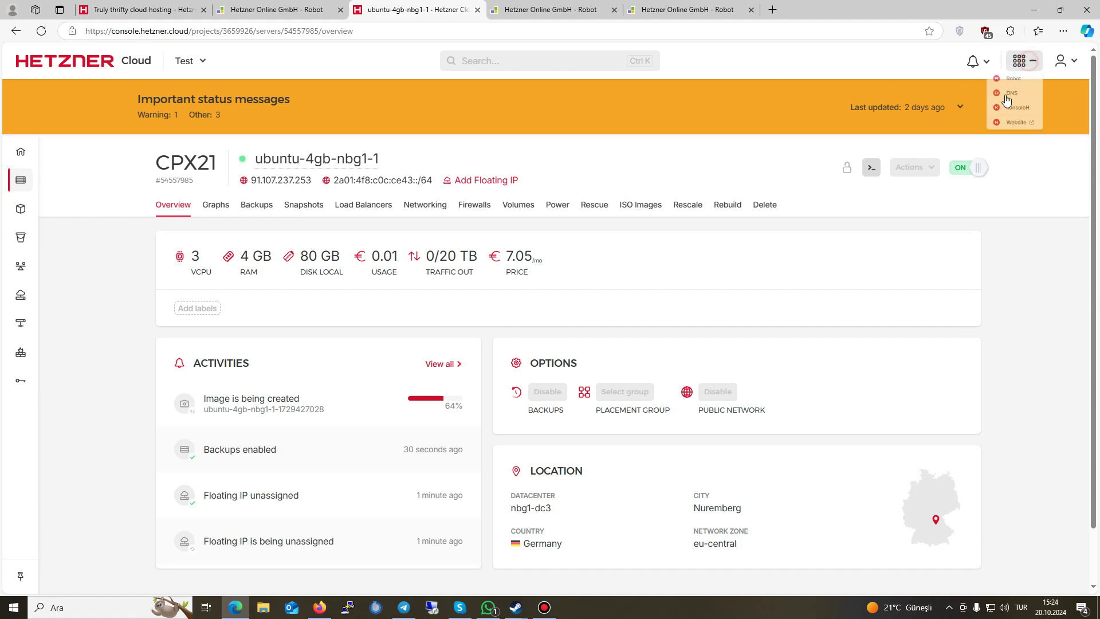
left_click(990, 85)
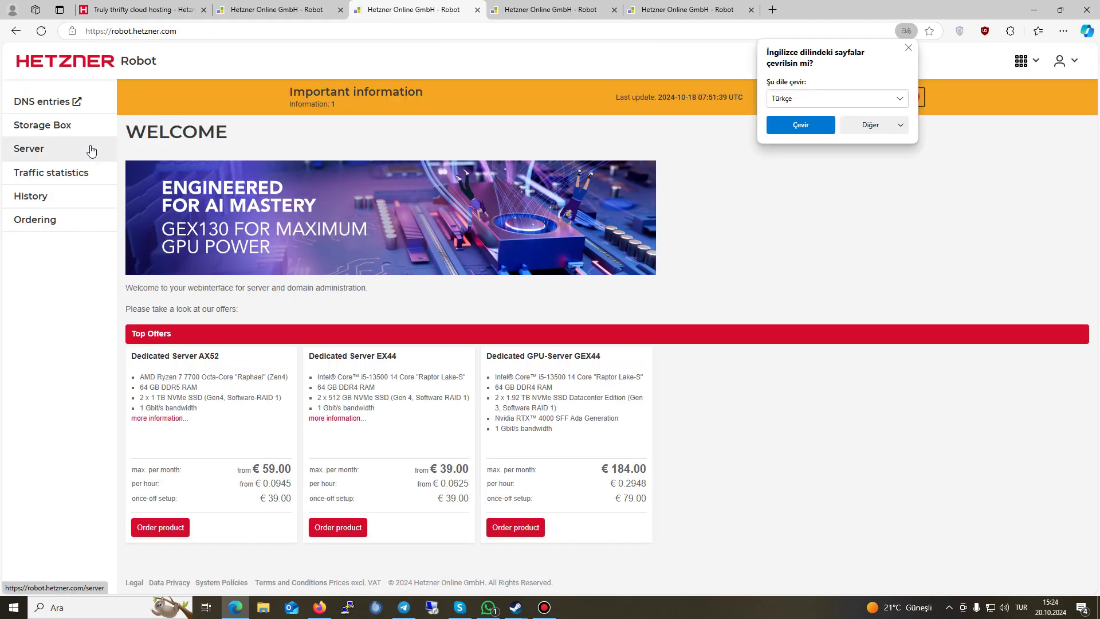
Step: Open the Servers list and expand the auction server to show its IPs tab
left_click(62, 148)
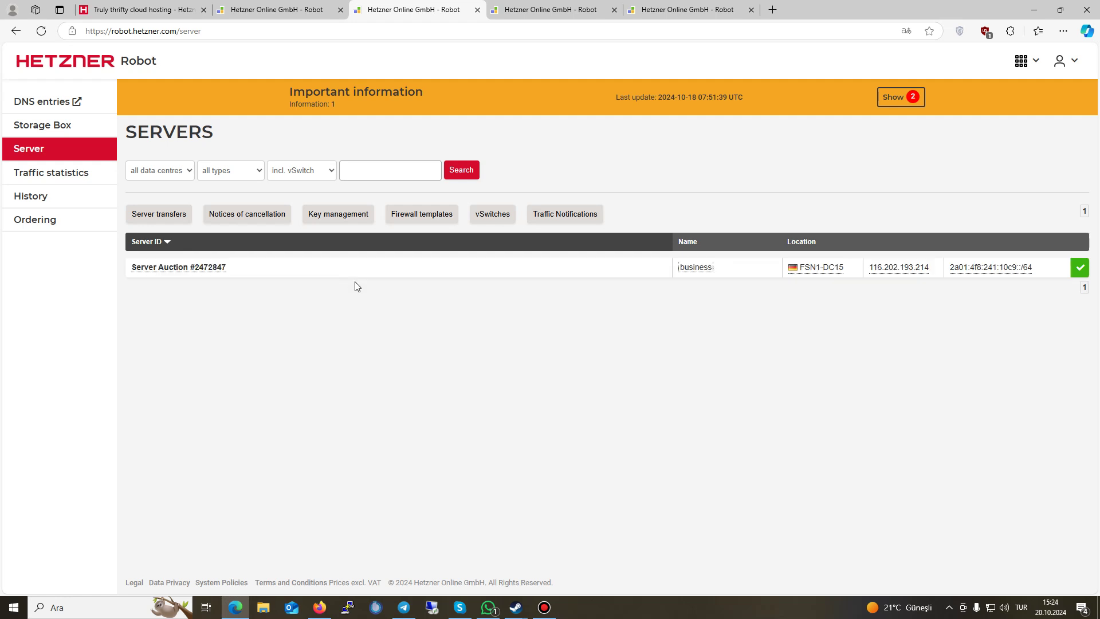
left_click(506, 272)
scroll(255, 410, "down", 3)
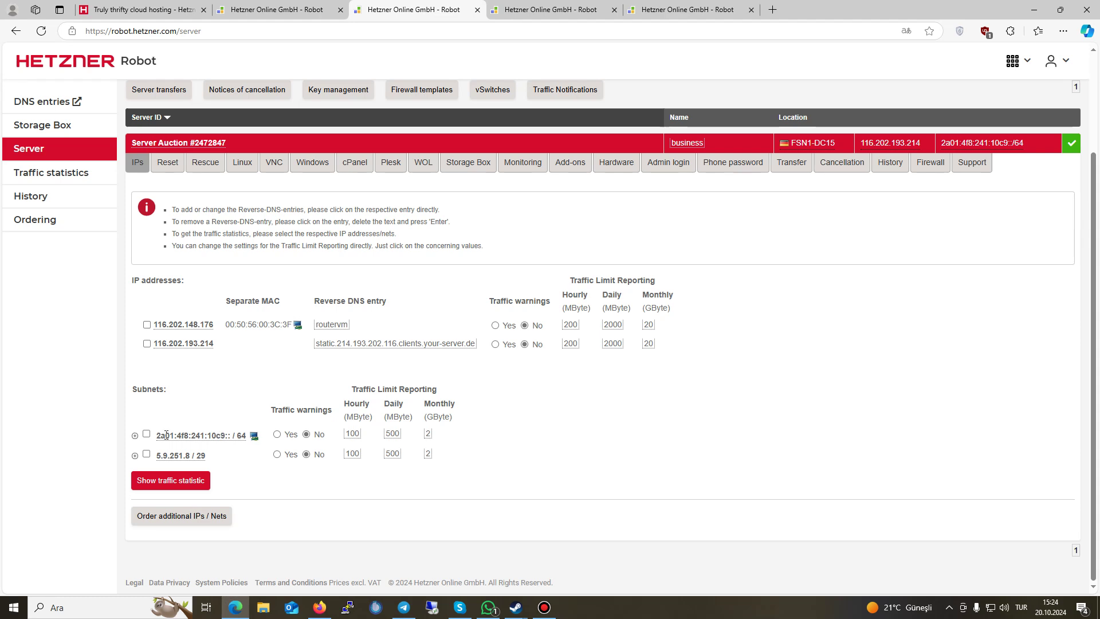
Step: Open the additional IPs / nets order form and review the single additional IP pricing
left_click(171, 519)
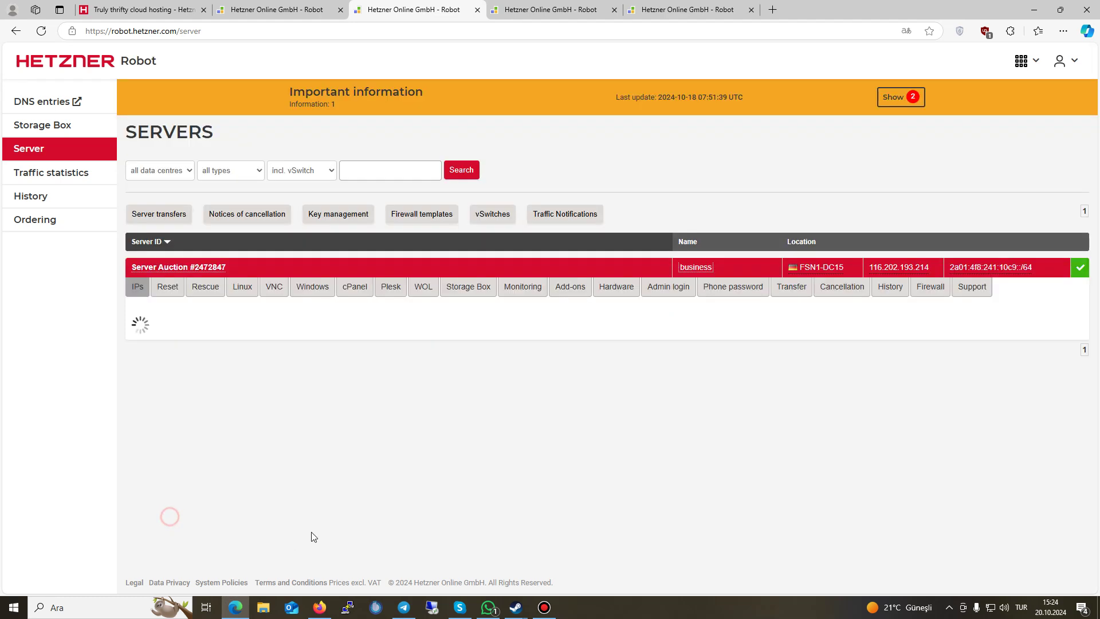
scroll(338, 442, "down", 1)
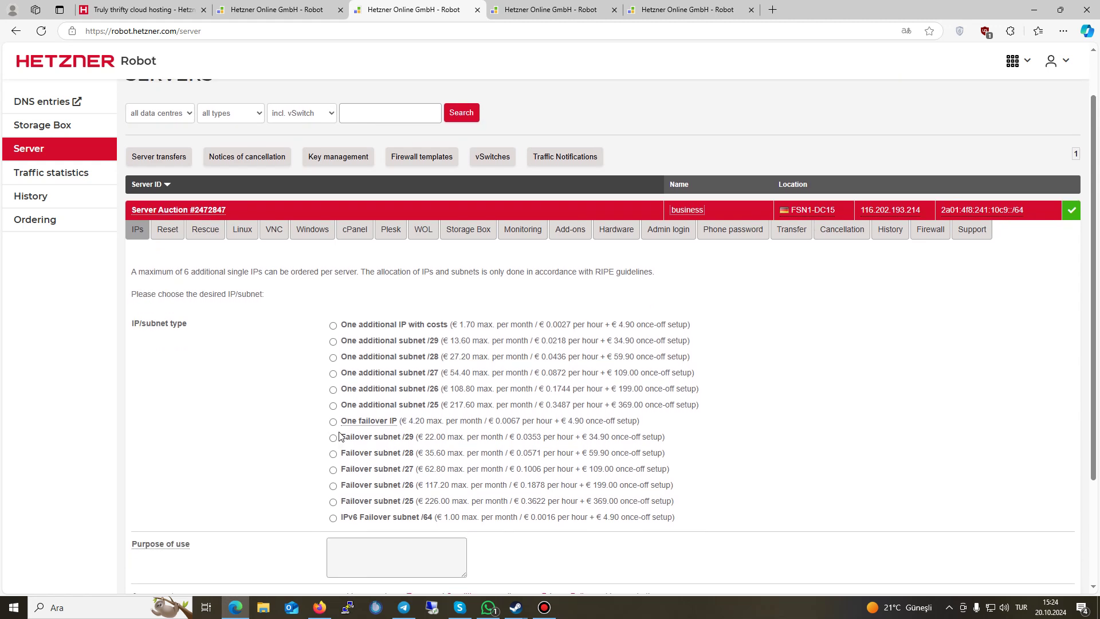
left_click_drag(339, 324, 705, 324)
left_click_drag(551, 325, 705, 324)
left_click(700, 325)
left_click_drag(339, 324, 489, 324)
left_click(702, 326)
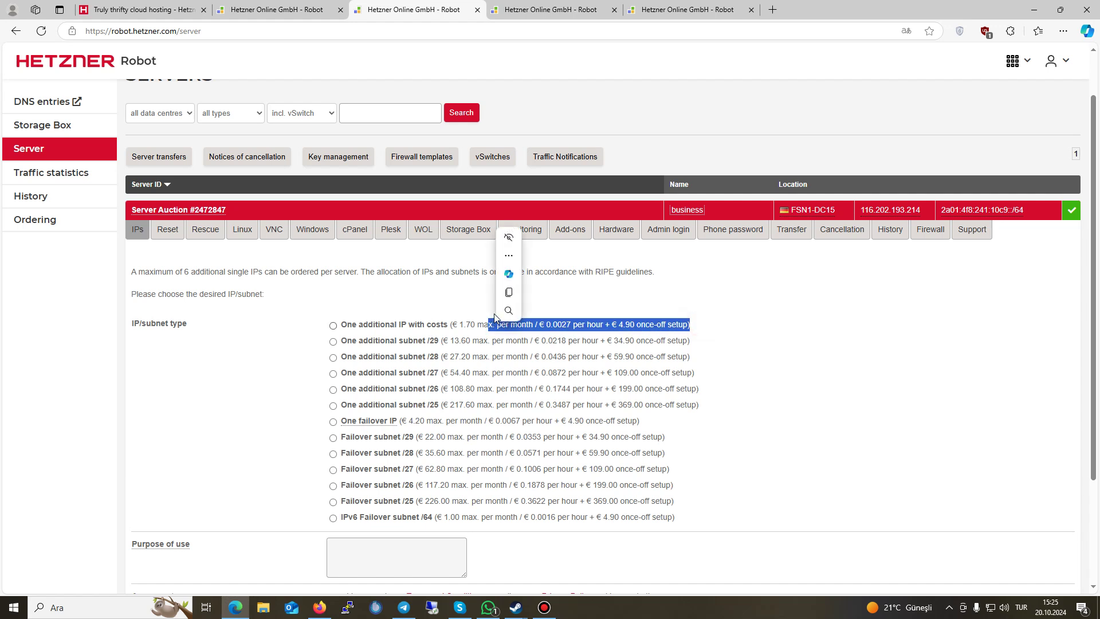
triple_click(429, 325)
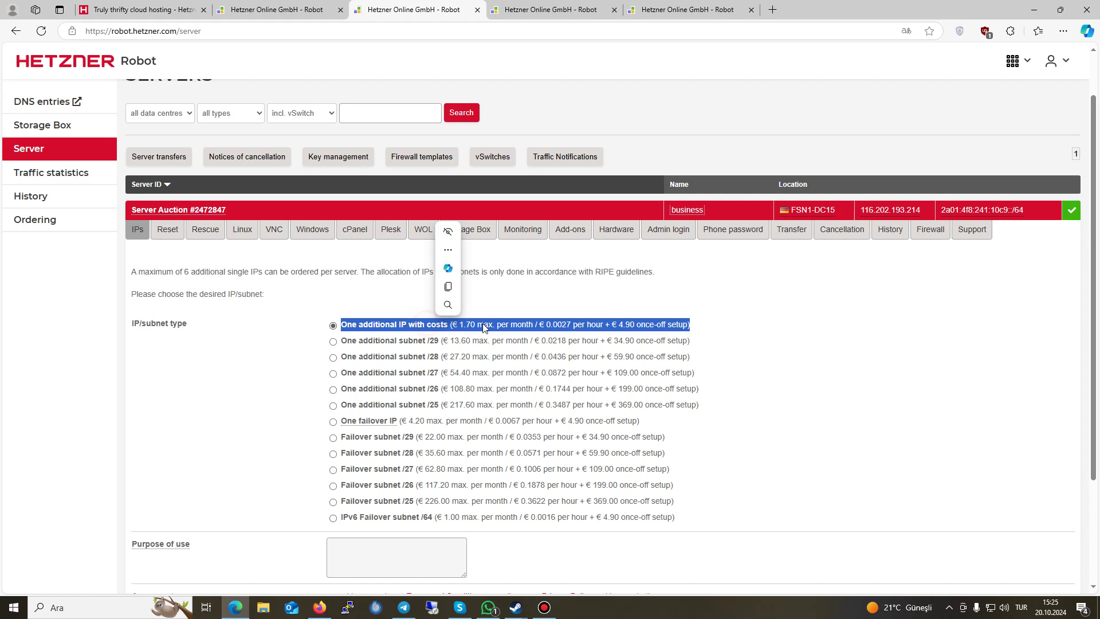
left_click(704, 324)
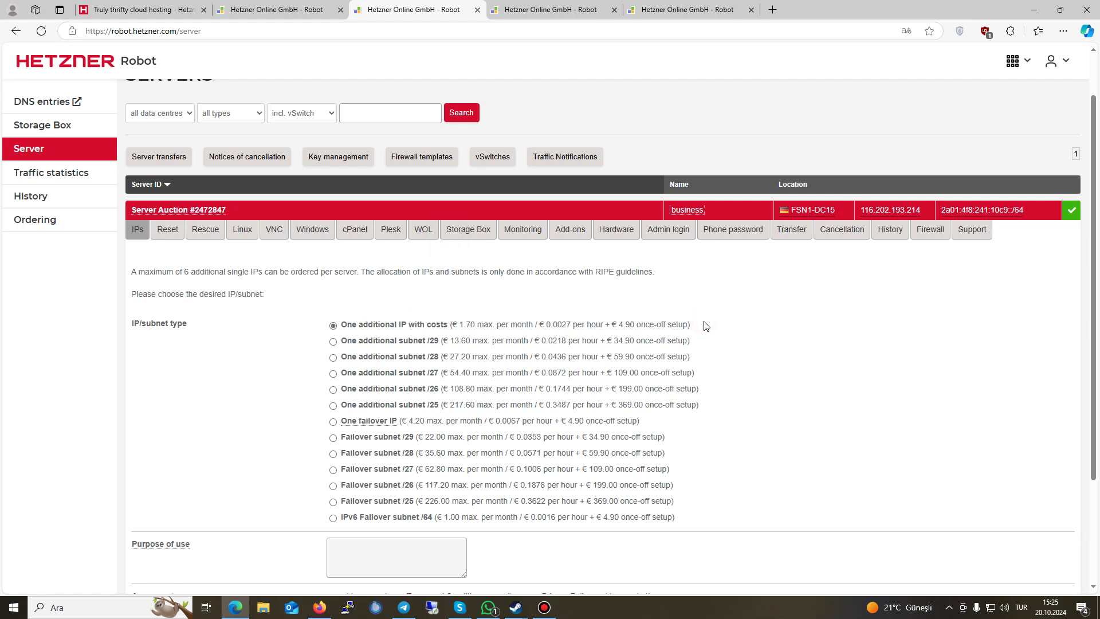
Step: Compare the /29 subnet's 13.60 monthly and 34.90 setup prices with the /28 option
left_click_drag(341, 340, 694, 342)
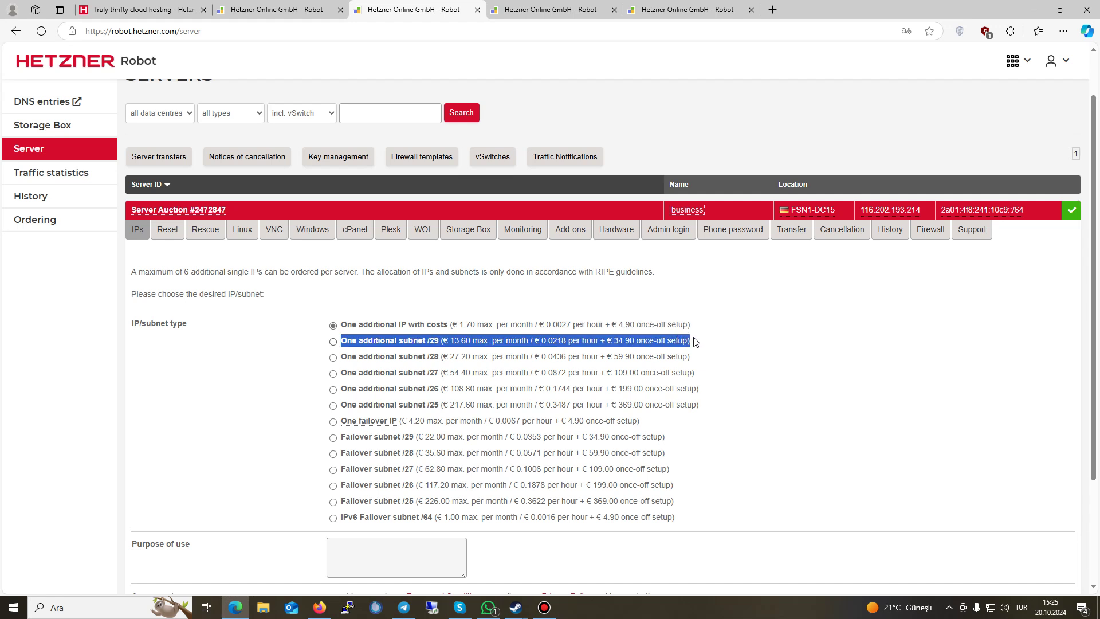
left_click(695, 341)
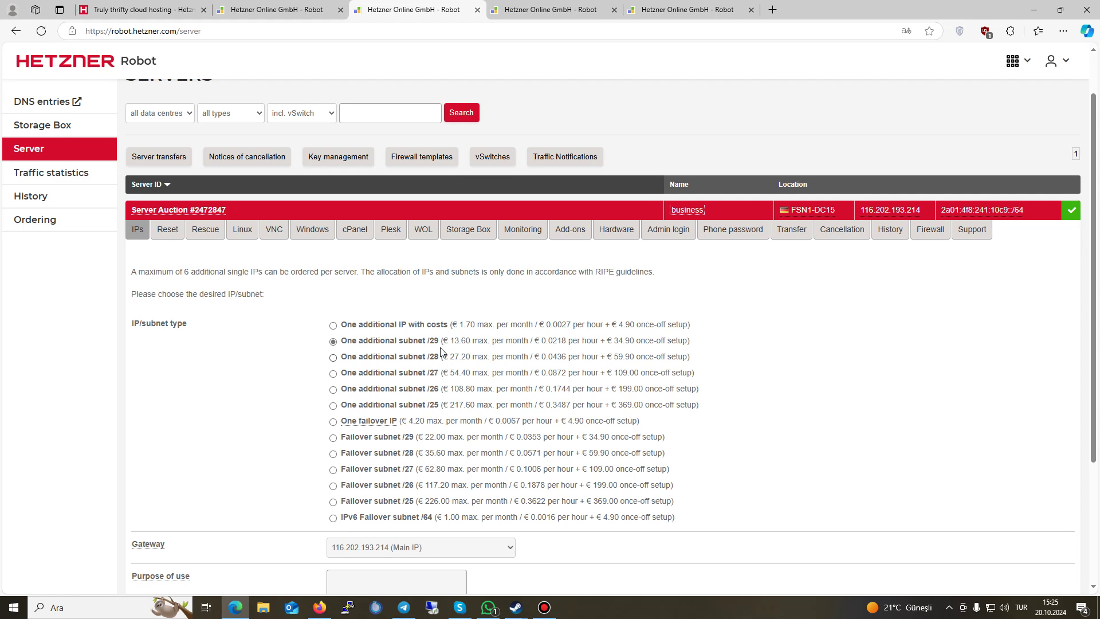
double_click(434, 342)
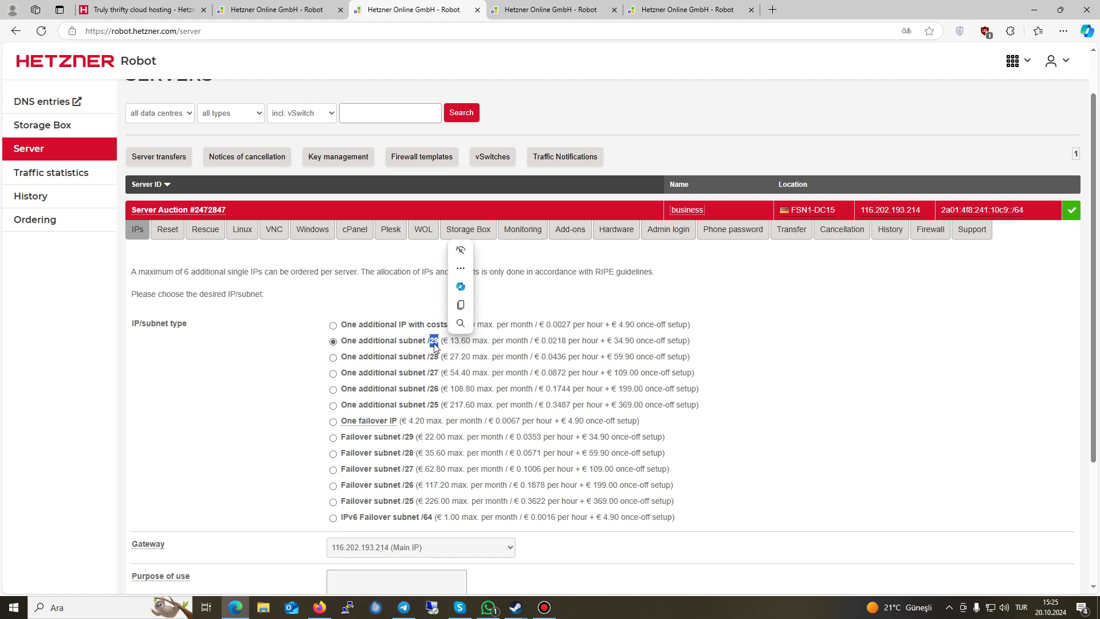
left_click(736, 344)
left_click(453, 342)
double_click(453, 342)
left_click(471, 347)
left_click_drag(607, 342, 630, 347)
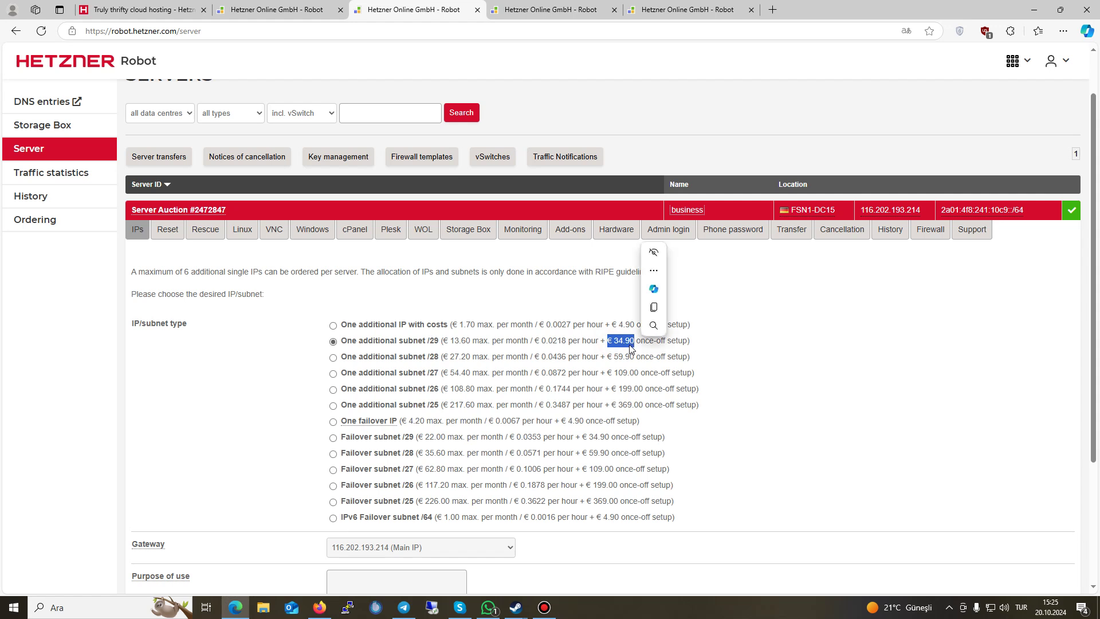
double_click(453, 359)
left_click(454, 361)
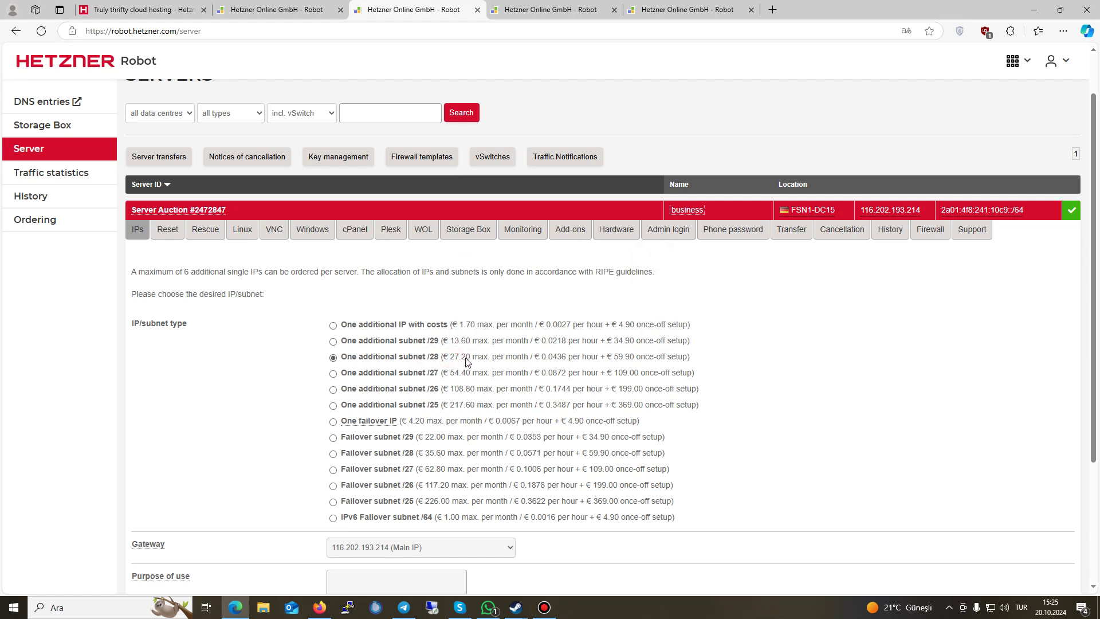
Step: Select one additional /27 subnet and check the /26 subnet pricing
double_click(435, 373)
left_click(442, 375)
left_click_drag(438, 390, 722, 405)
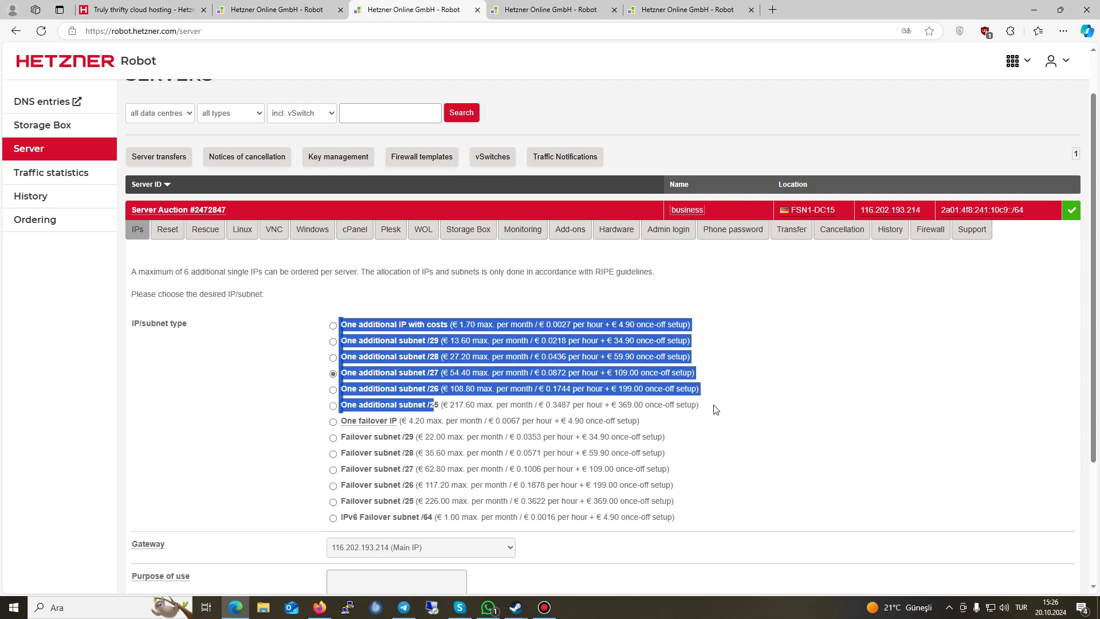
left_click(704, 407)
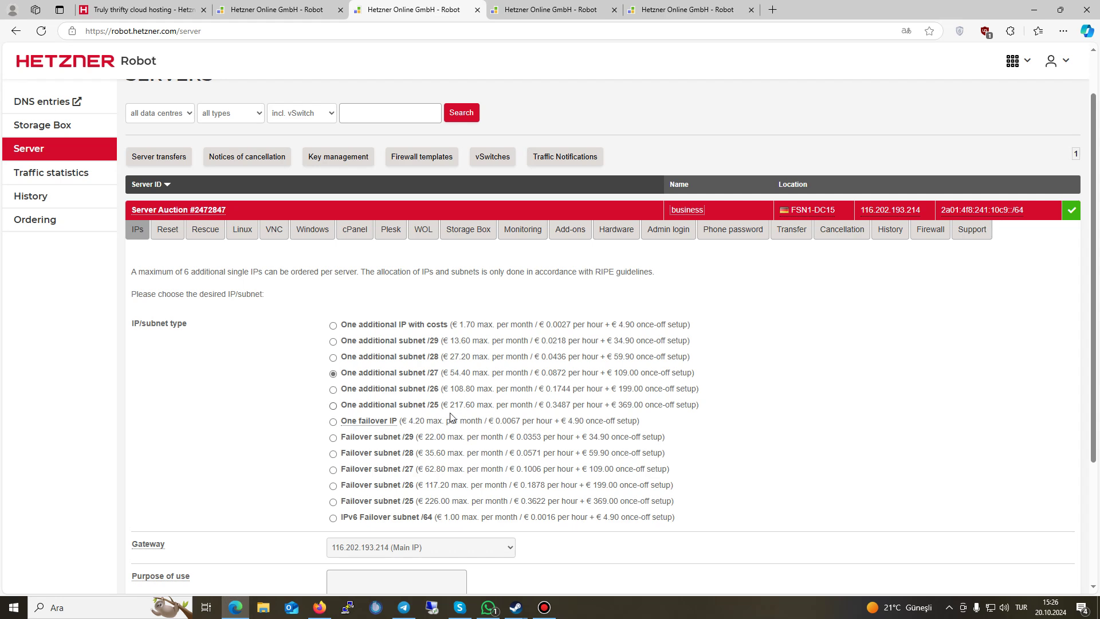
Step: Review the failover IP and subnet options, then return to the IP overview
left_click_drag(338, 431, 749, 496)
left_click(746, 496)
left_click_drag(339, 437, 659, 518)
left_click(708, 519)
left_click_drag(339, 324, 378, 486)
left_click_drag(338, 439, 705, 511)
left_click(708, 507)
left_click(138, 229)
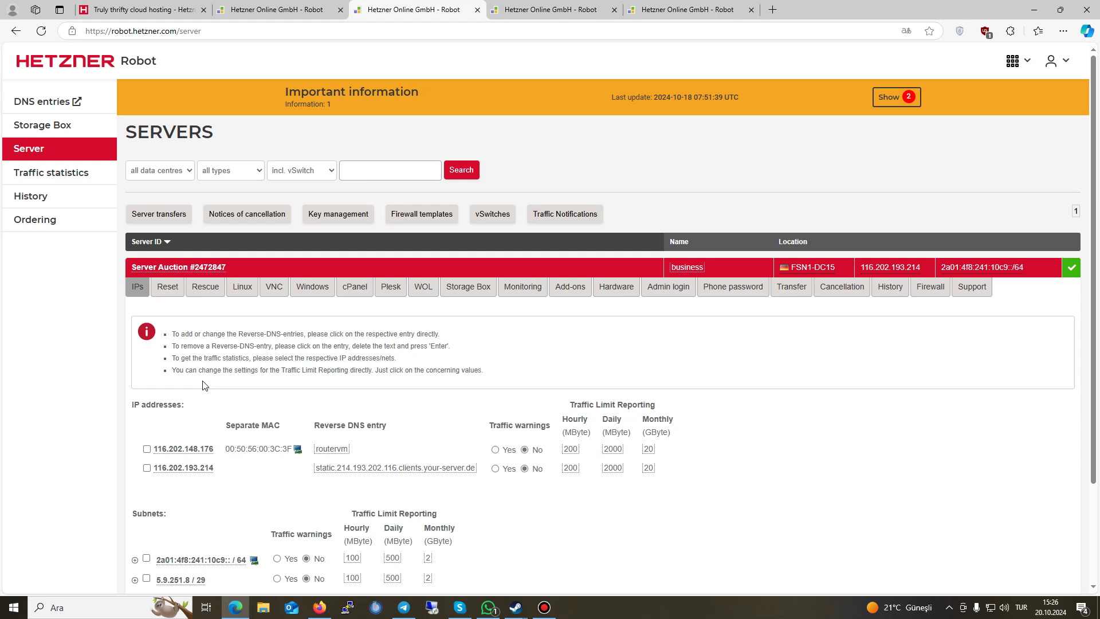
Step: On the Reset tab, switch from automatic hardware reset to 'Order a manual power cycle'
left_click(168, 287)
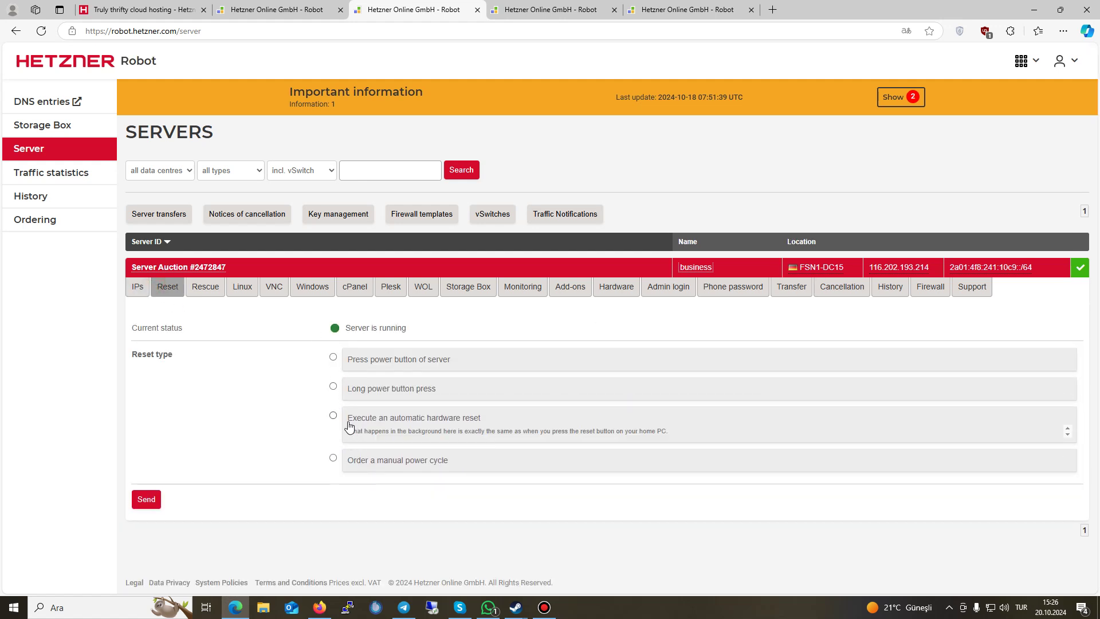
left_click(332, 416)
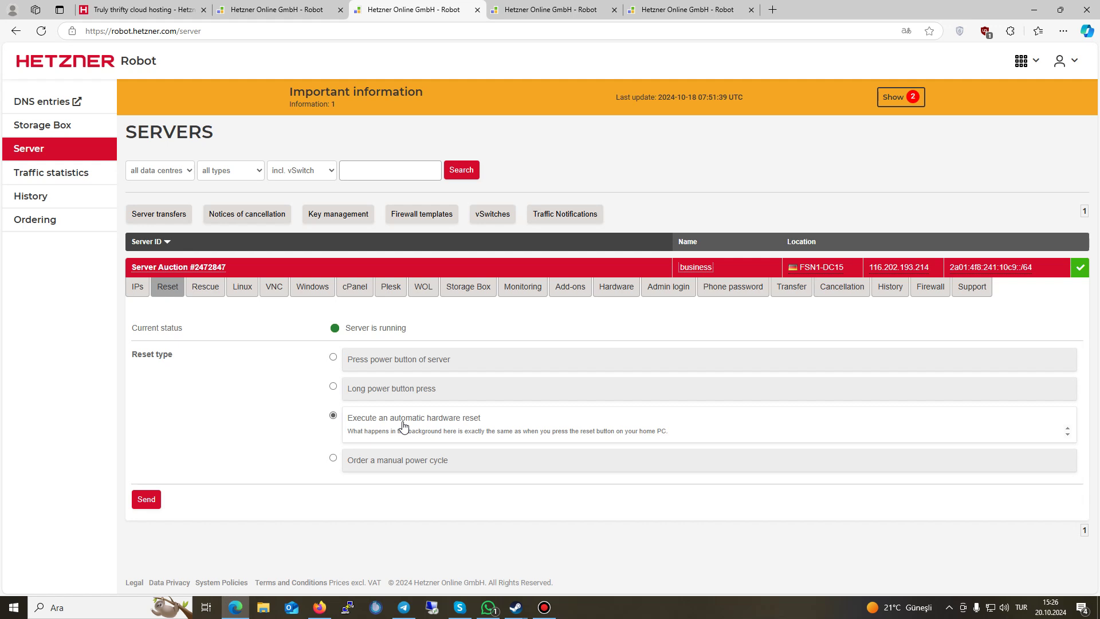
mouse_move(387, 464)
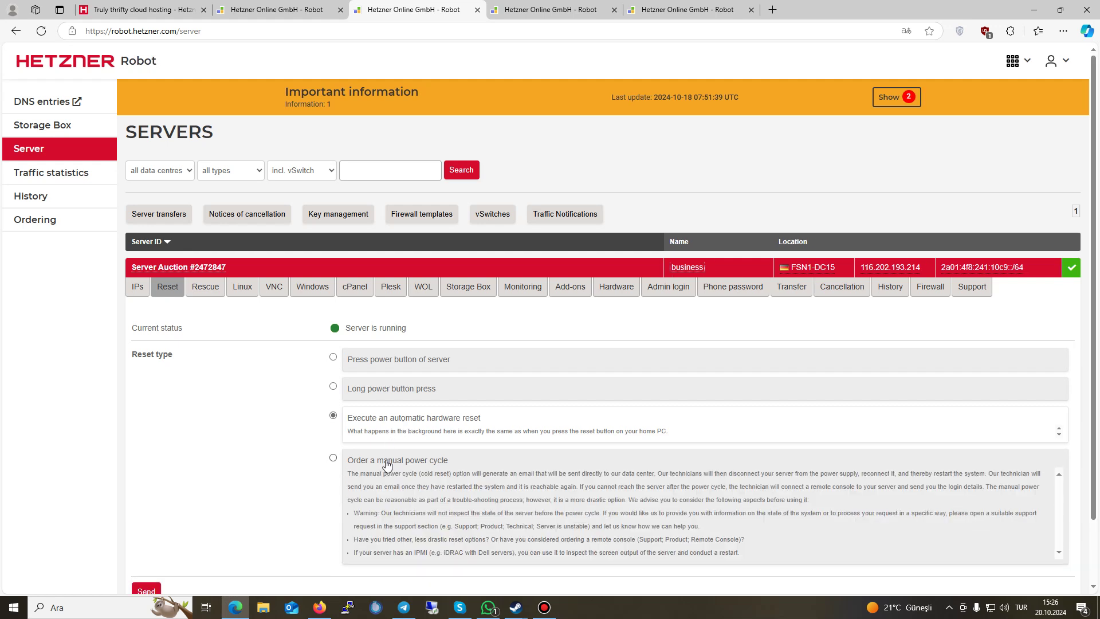
left_click(383, 463)
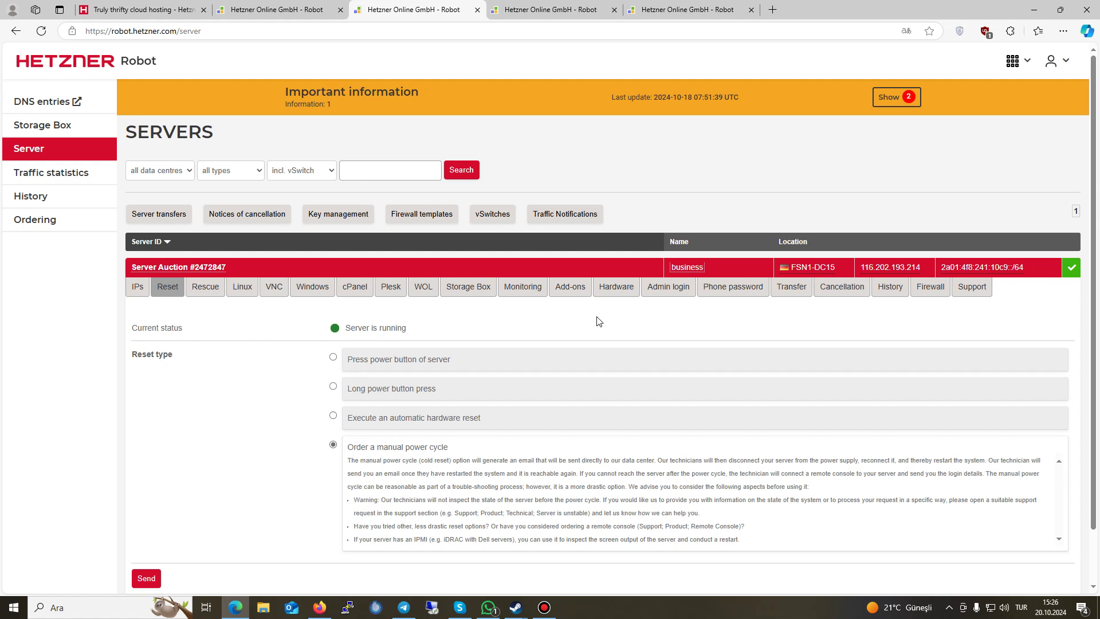
Step: View the Rescue tab, scroll the Linux OS list, then bring up the VNC tab
left_click(199, 293)
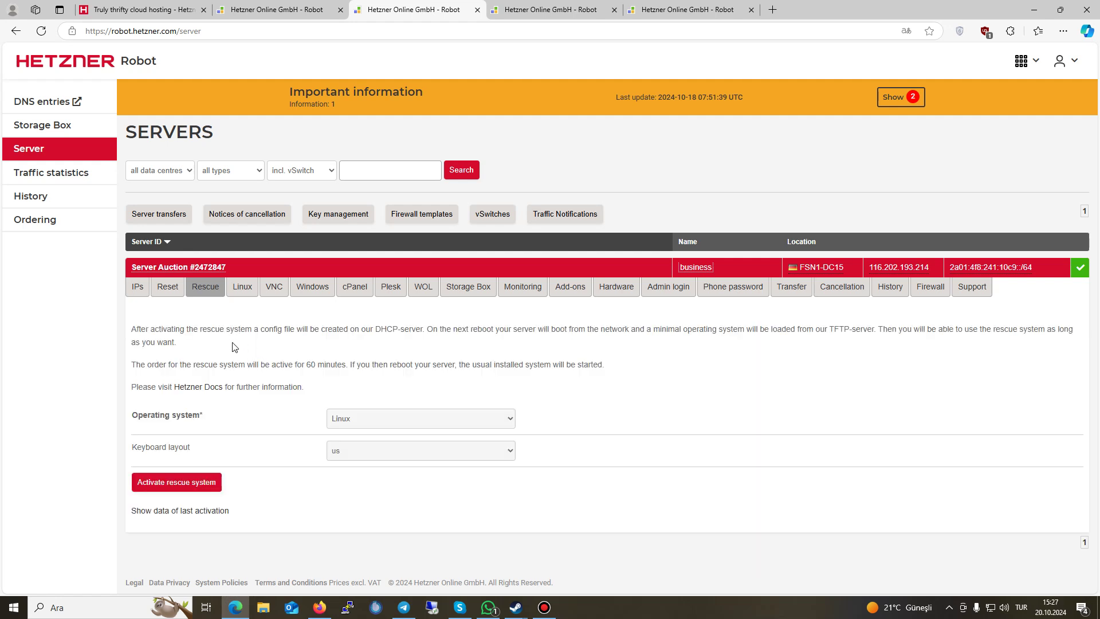
left_click(239, 288)
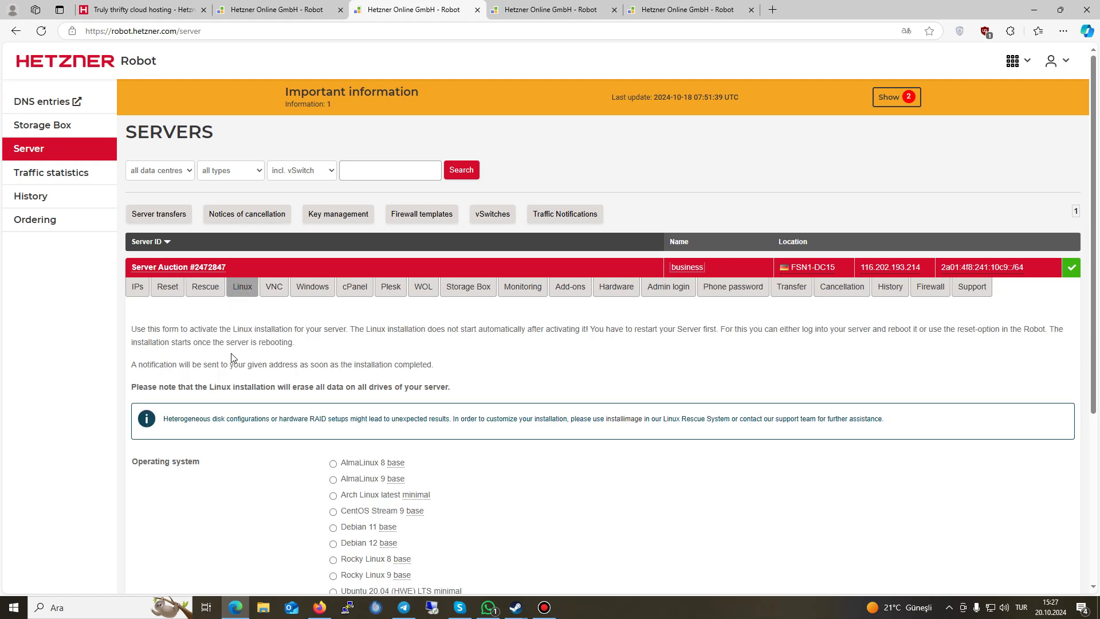
scroll(232, 358, "down", 2)
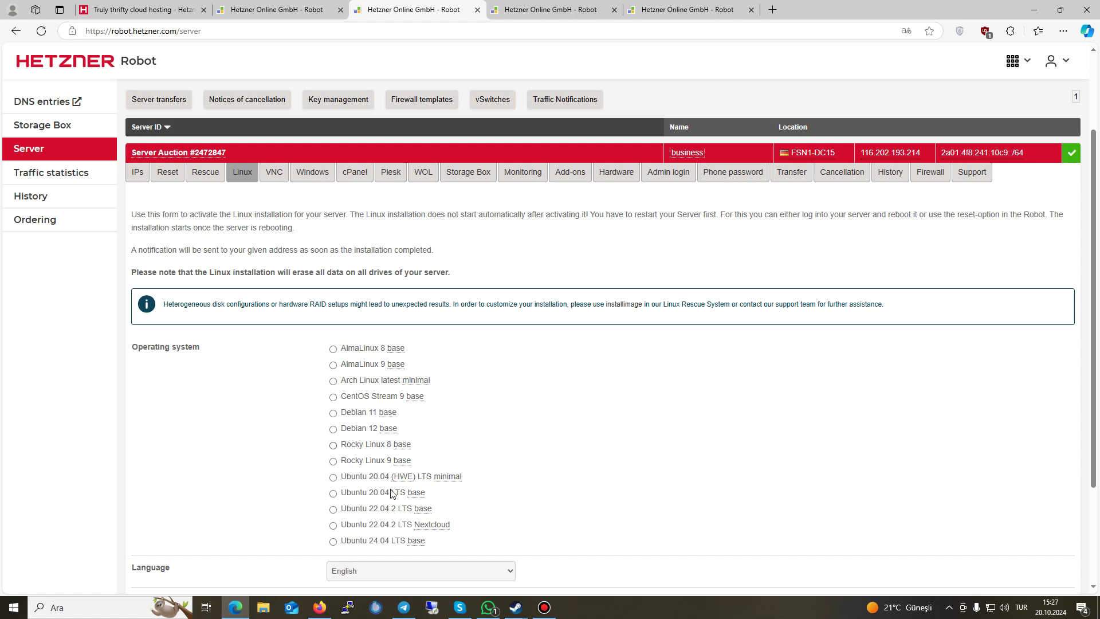
scroll(361, 476, "down", 2)
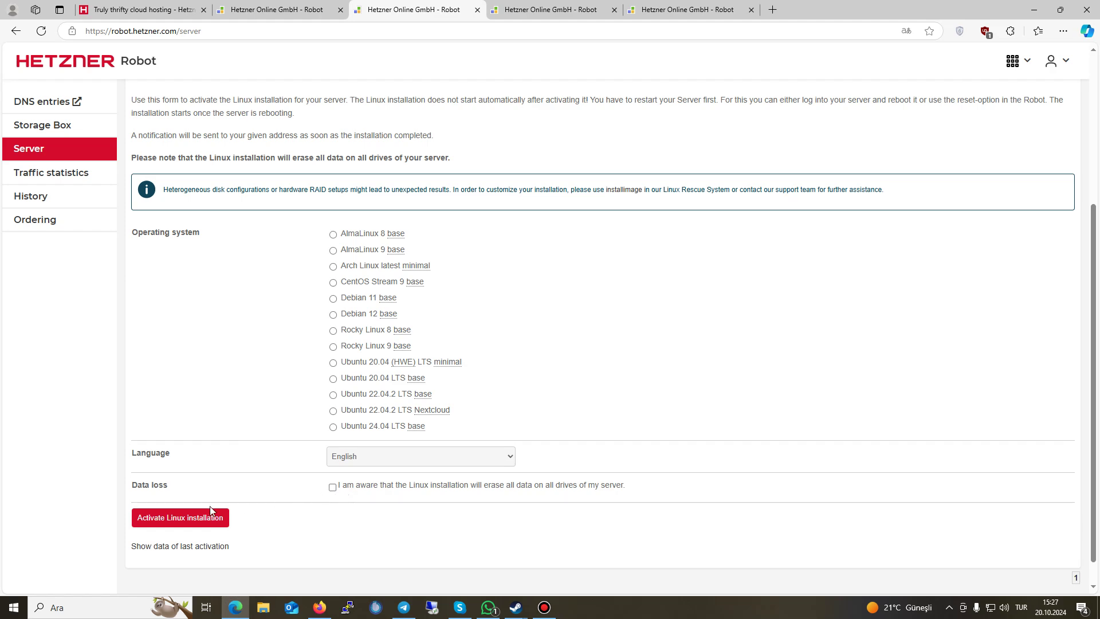
scroll(304, 394, "up", 3)
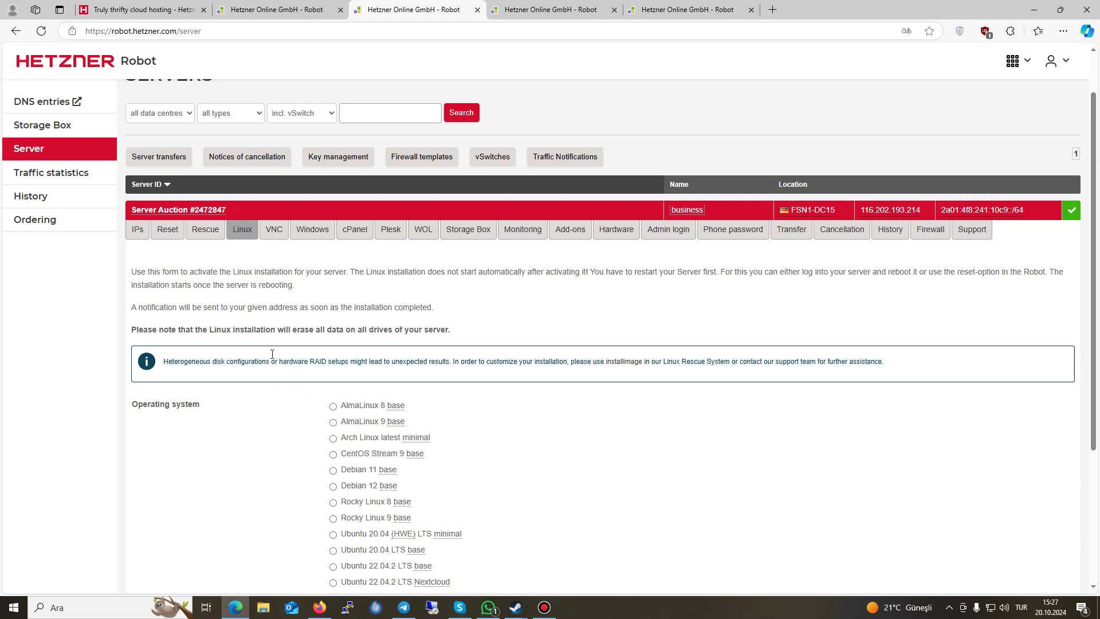
left_click(275, 231)
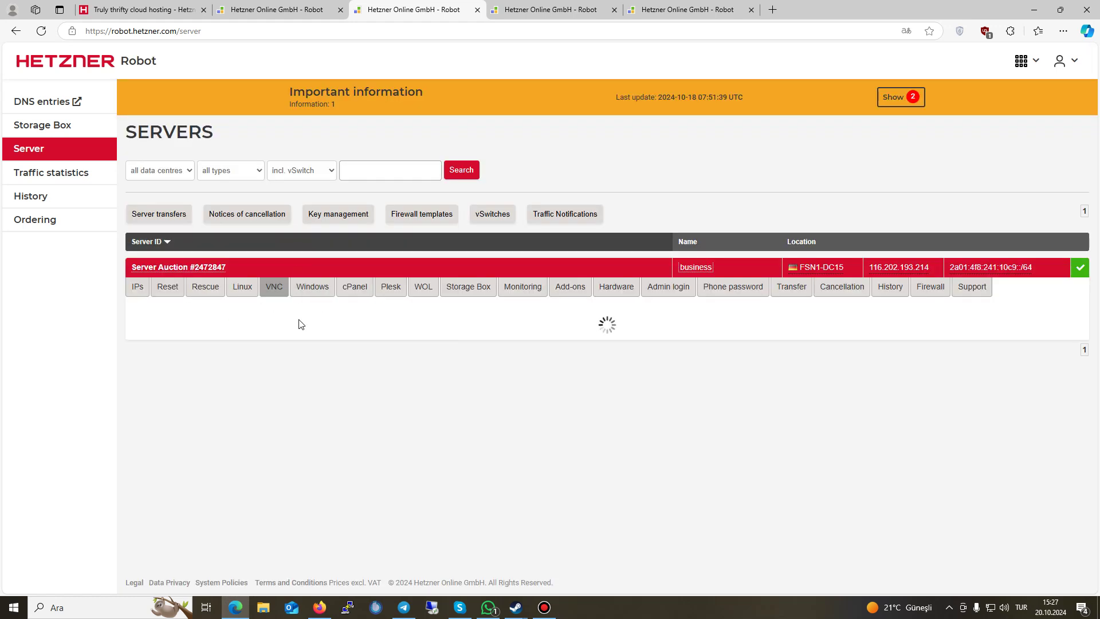
Step: Review the Windows add-on's Datacenter Edition option and its price
left_click(311, 286)
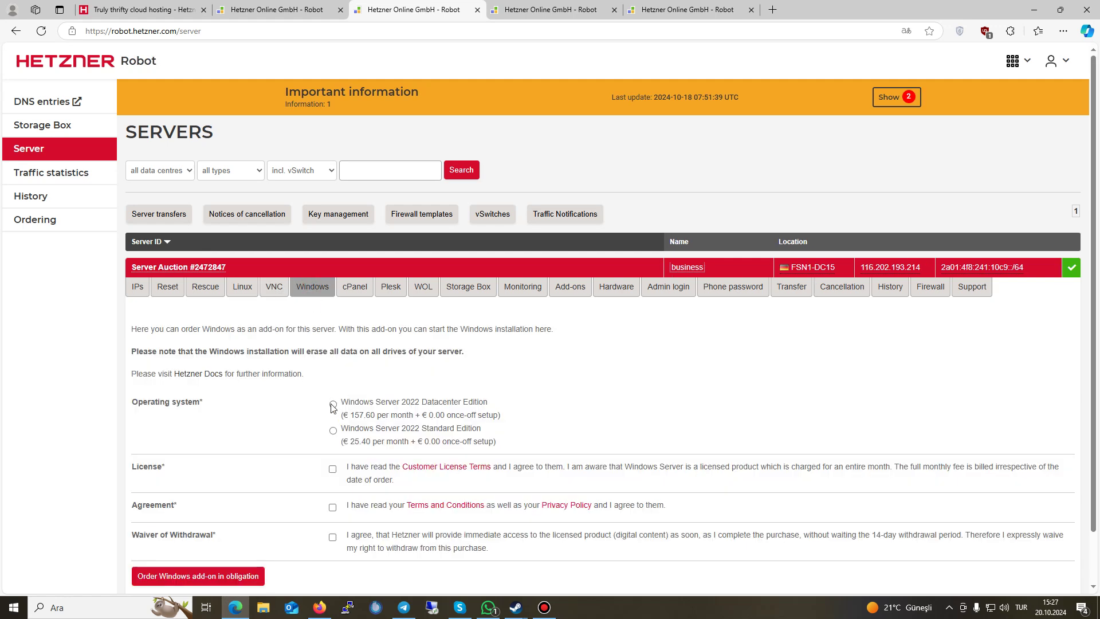
left_click_drag(340, 401, 334, 420)
left_click(296, 402)
left_click_drag(373, 401, 304, 401)
left_click(304, 401)
Step: Check the cPanel, Plesk and Wake-on-LAN tabs, then bring up the Storage Box order form
left_click(359, 293)
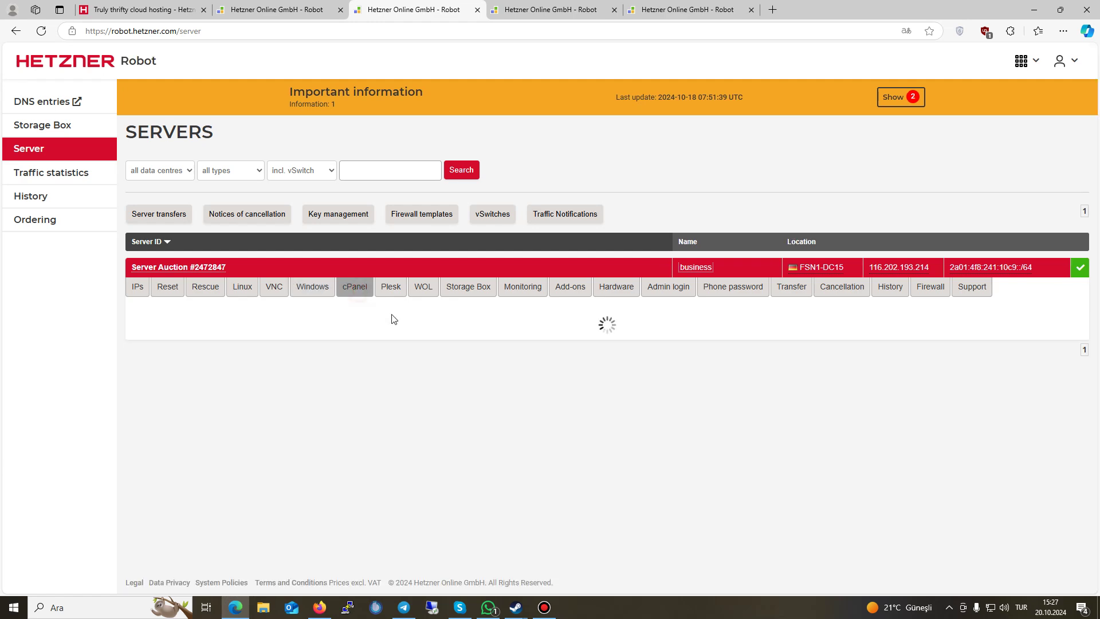
left_click(390, 295)
left_click(347, 292)
left_click(424, 293)
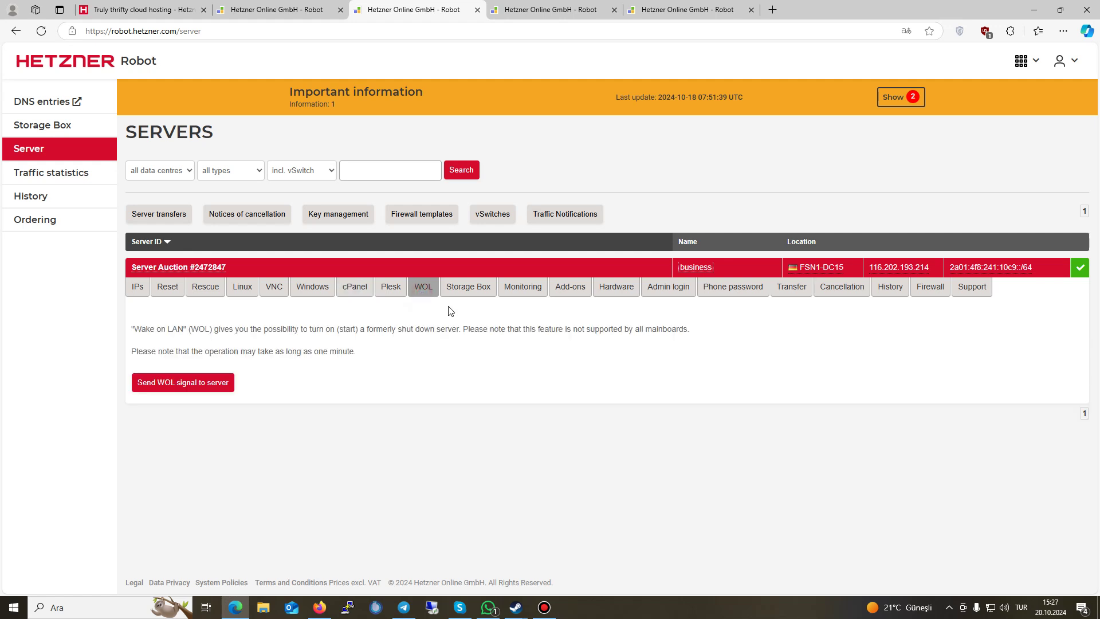
left_click(463, 290)
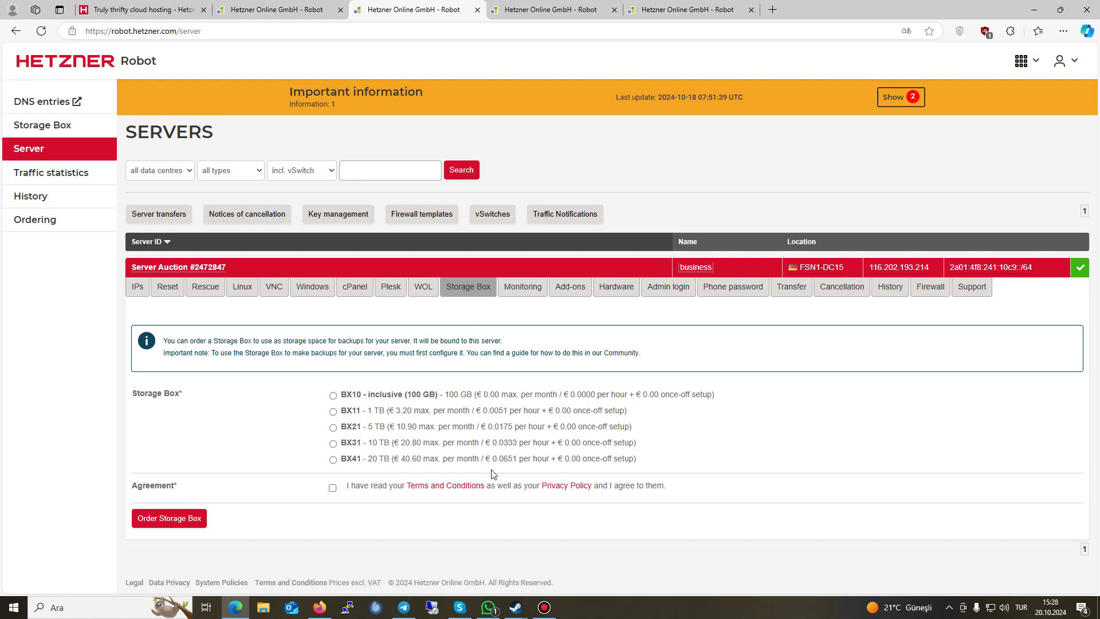
Step: Choose the free BX10 Storage Box in Falkenstein FSN1 and add it to the cart
left_click(333, 488)
left_click(332, 396)
left_click(158, 519)
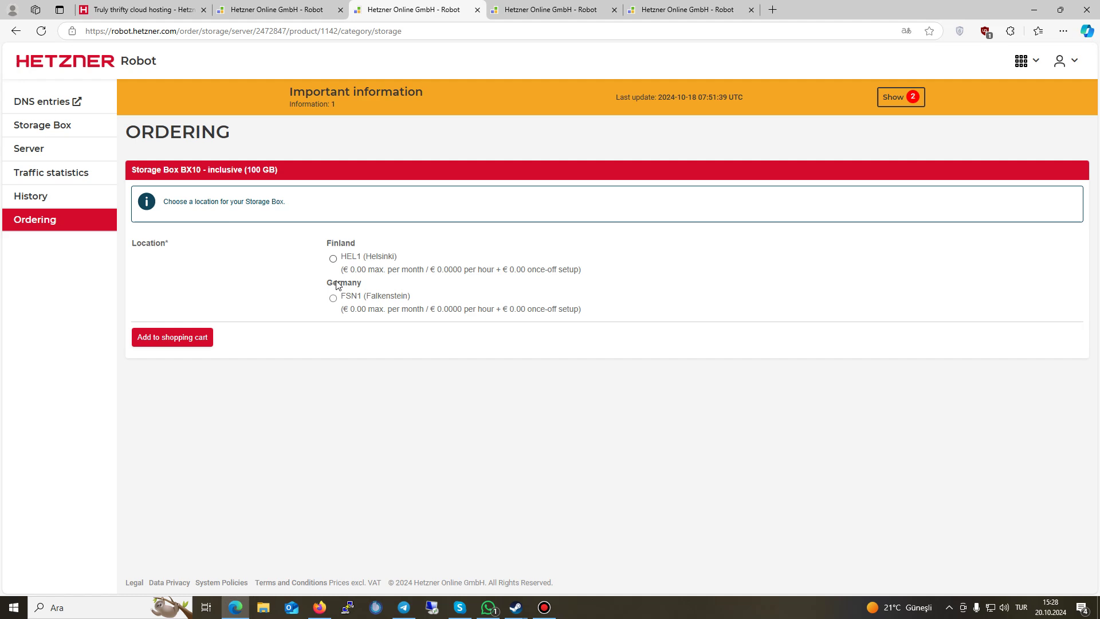
left_click(333, 298)
left_click(182, 339)
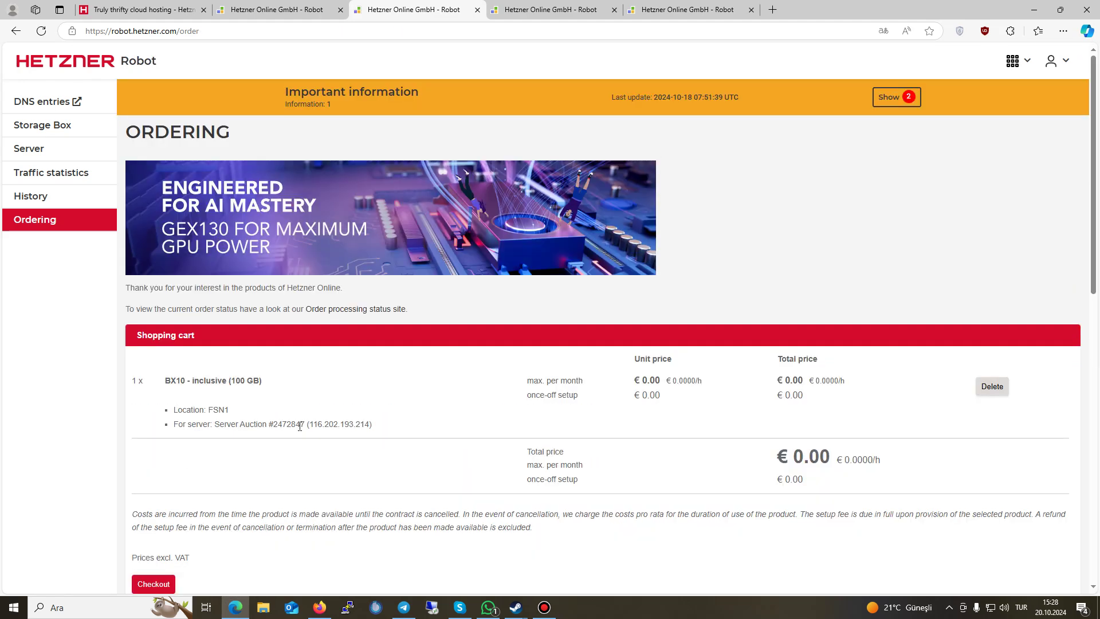
Step: Check out, accept the terms and place the binding order, then return to the server
scroll(350, 437, "down", 2)
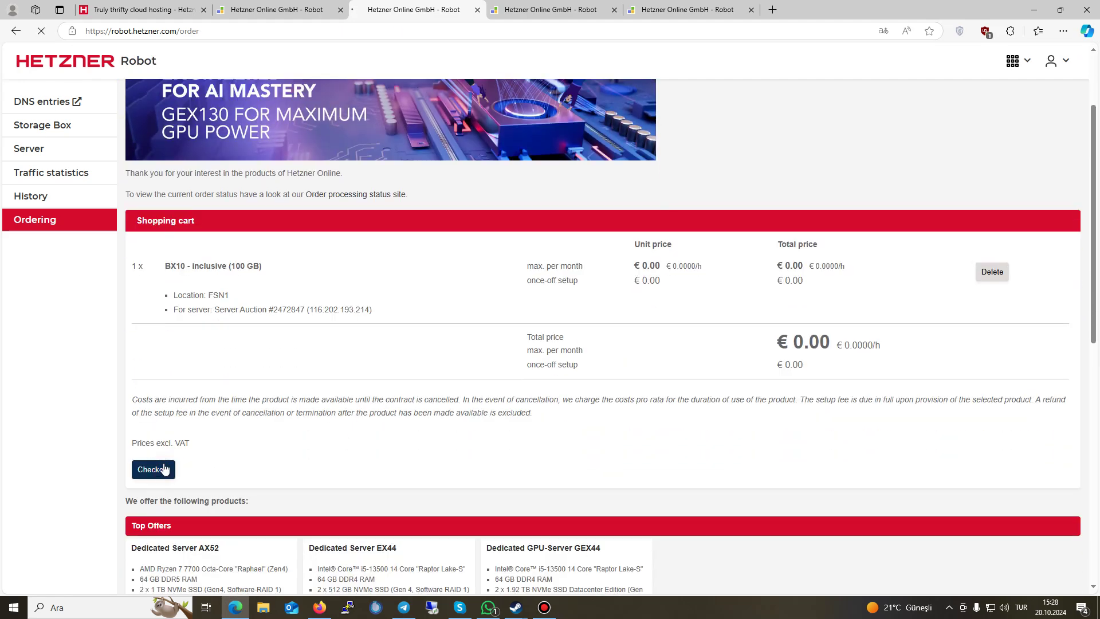
left_click(164, 467)
scroll(221, 463, "down", 2)
left_click(332, 536)
left_click(186, 566)
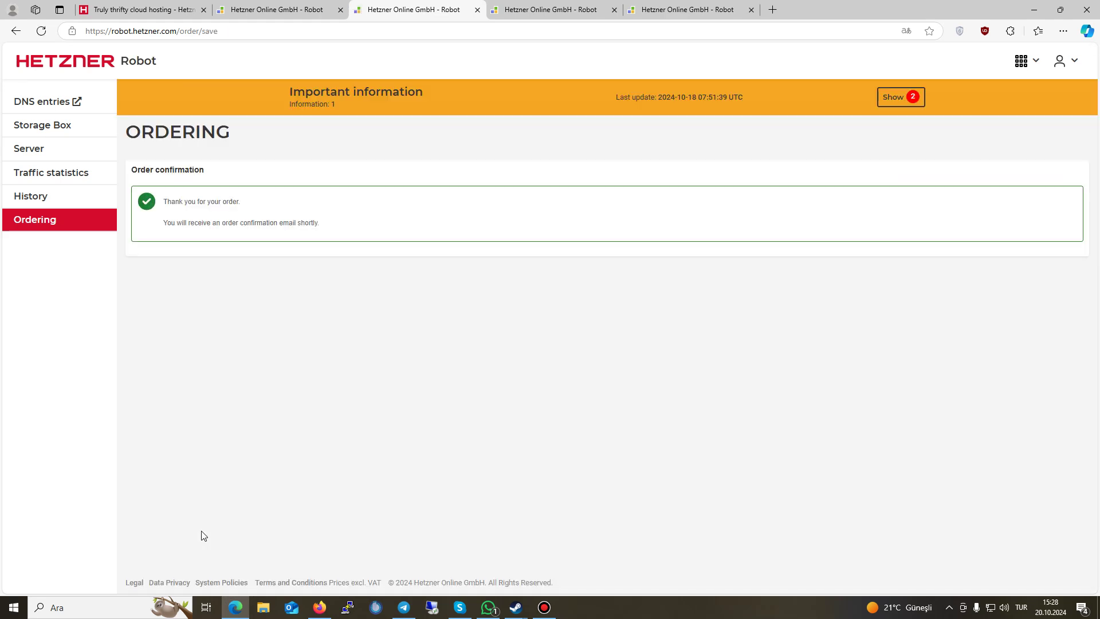
left_click(17, 151)
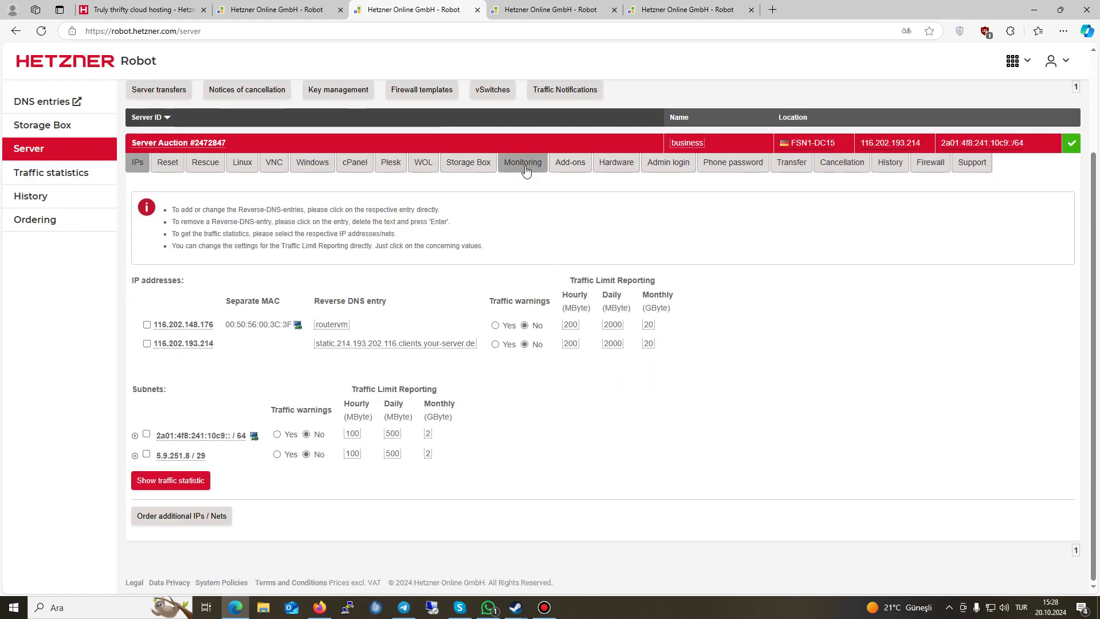
Step: Look over the auction server's Monitoring settings and its list of add-ons
left_click(522, 167)
scroll(461, 413, "down", 5)
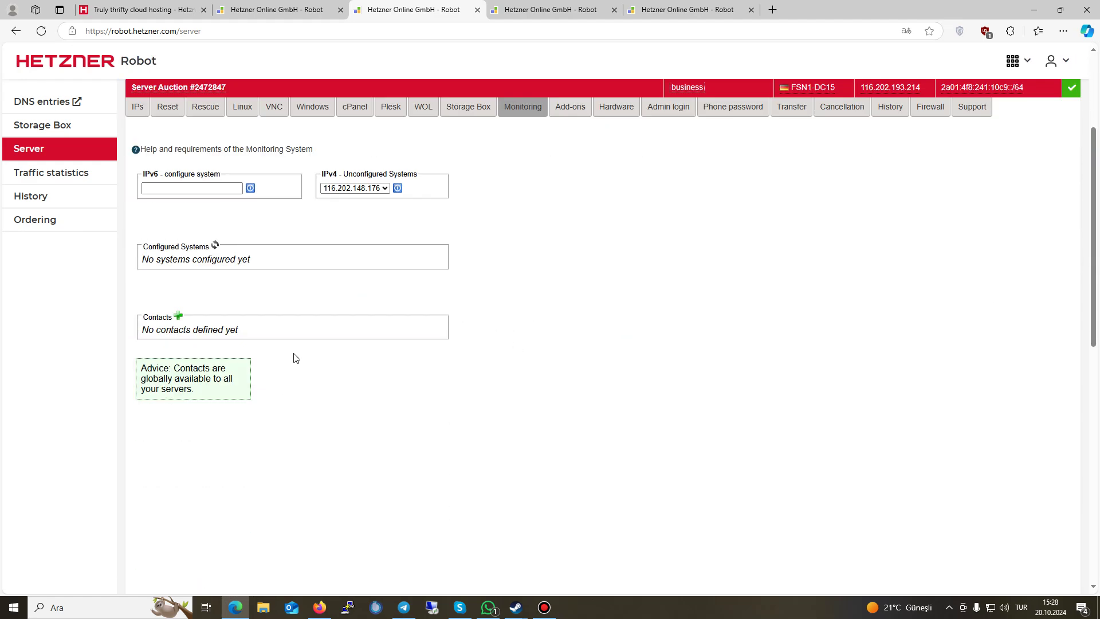
scroll(518, 280, "up", 1)
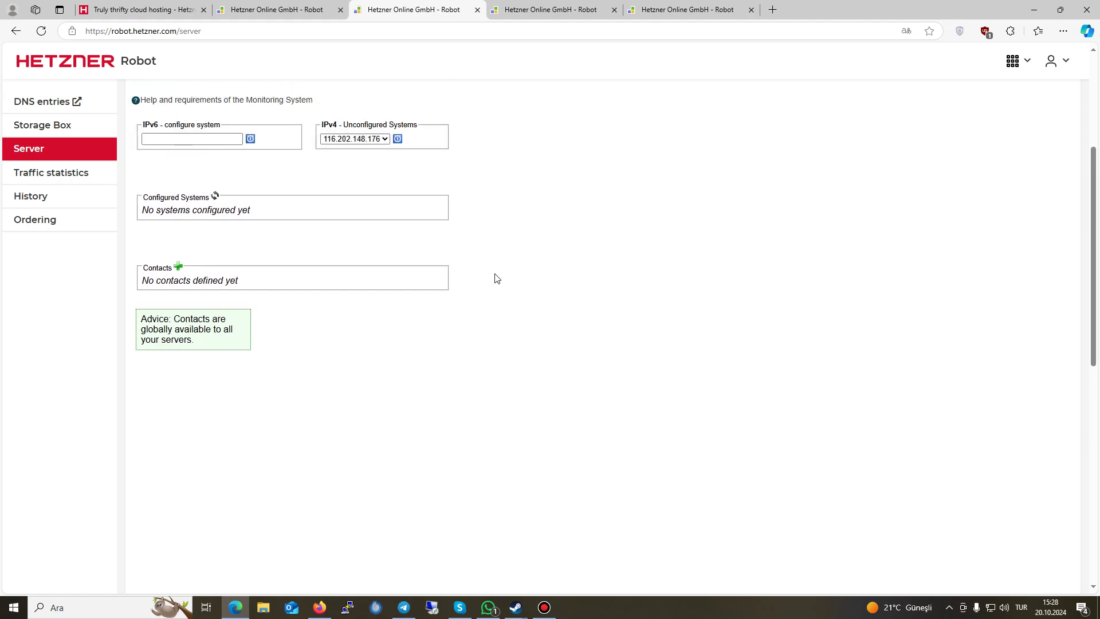
scroll(475, 289, "up", 3)
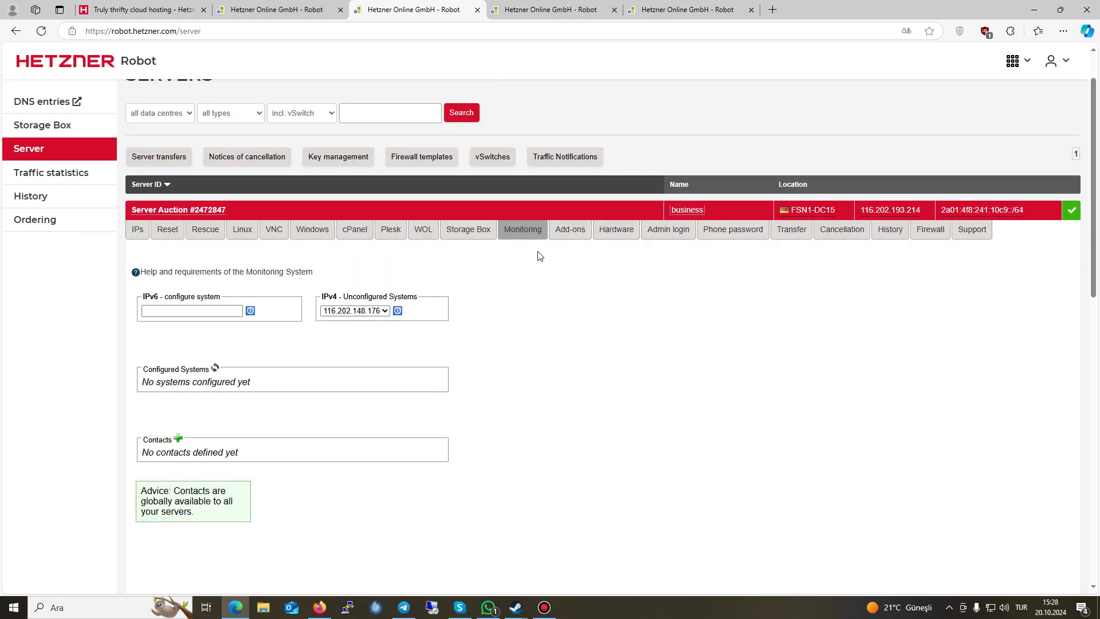
left_click(565, 230)
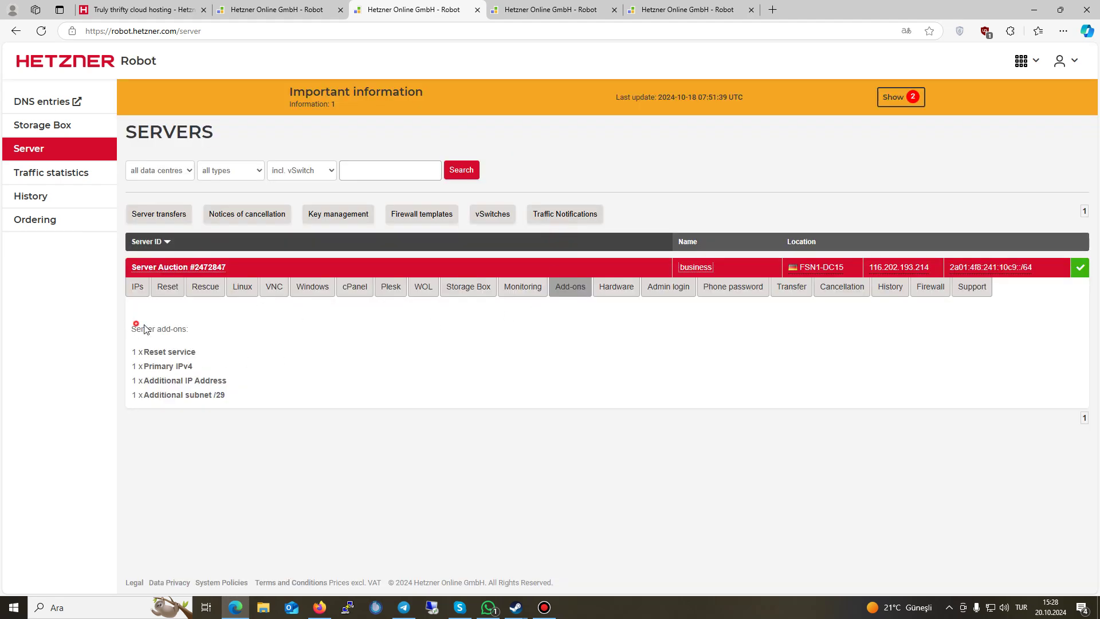
left_click_drag(133, 321, 240, 383)
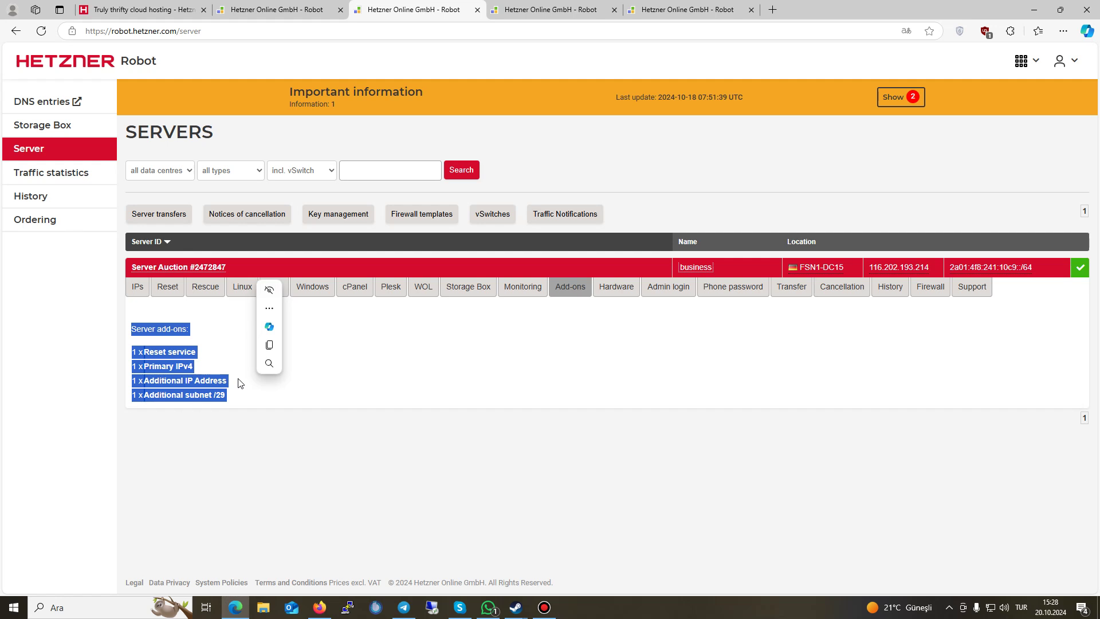
left_click(302, 395)
Step: Show the hardware details, pointing out the NVMe SSDs and 4x 16384 MB DDR4 RAM
left_click(616, 292)
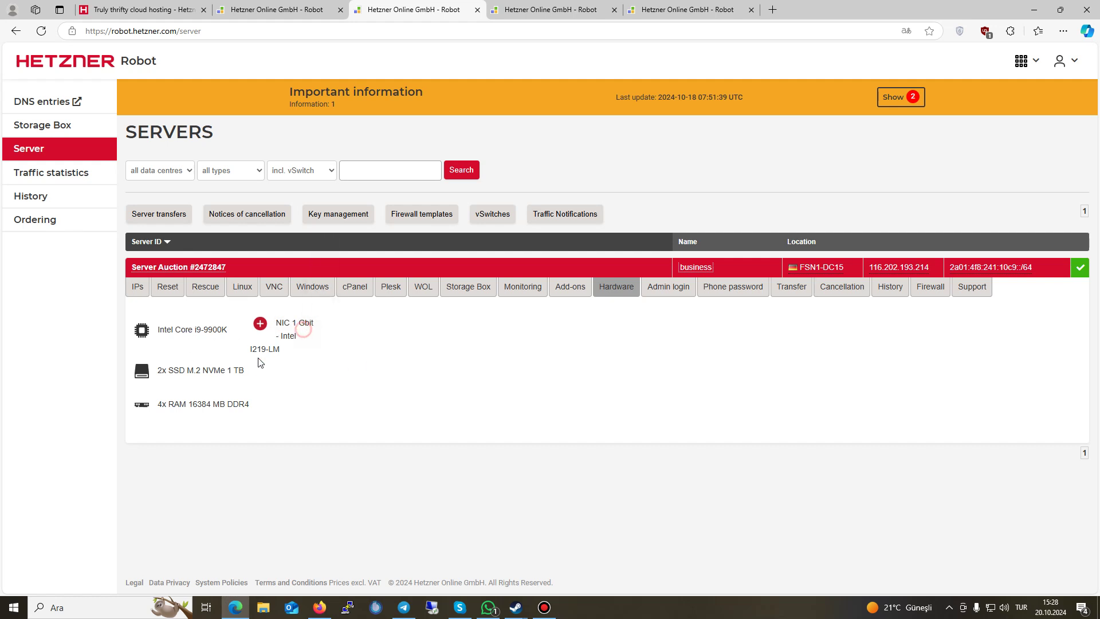
left_click_drag(214, 370, 224, 370)
left_click(252, 402)
left_click_drag(258, 409, 143, 417)
left_click(166, 413)
triple_click(228, 406)
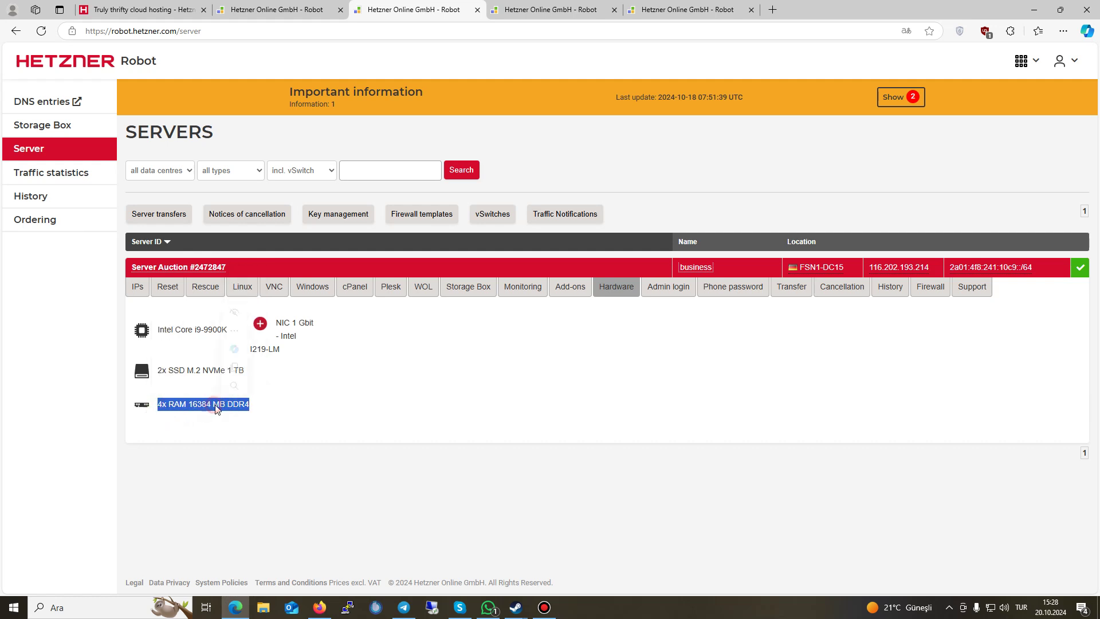
left_click(229, 407)
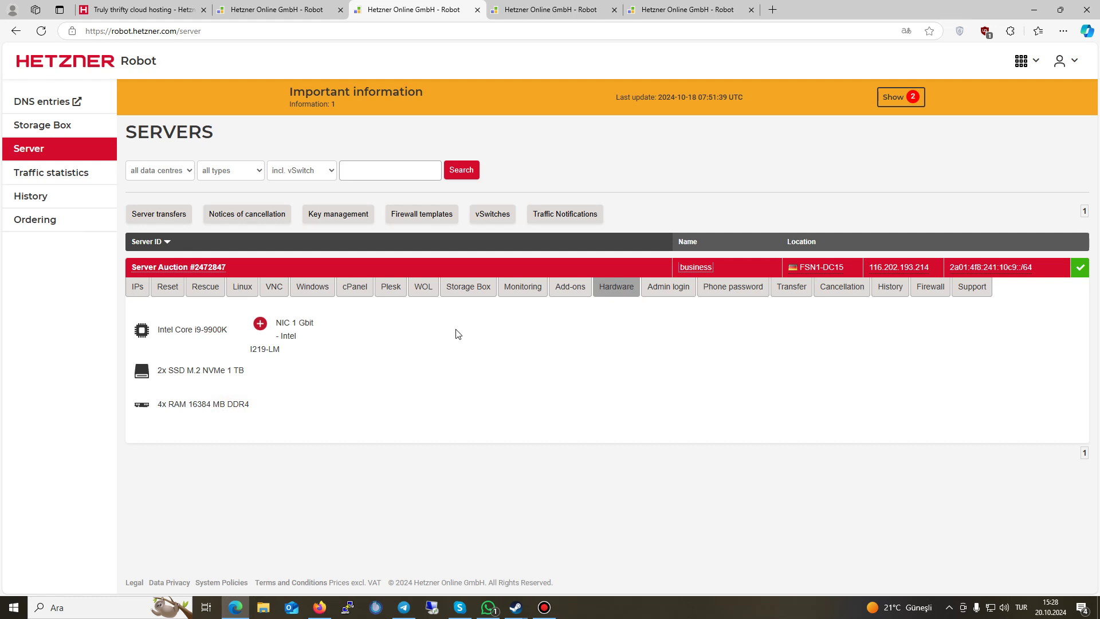
Step: Review the server's separate admin login explanation and phone password settings
left_click(641, 289)
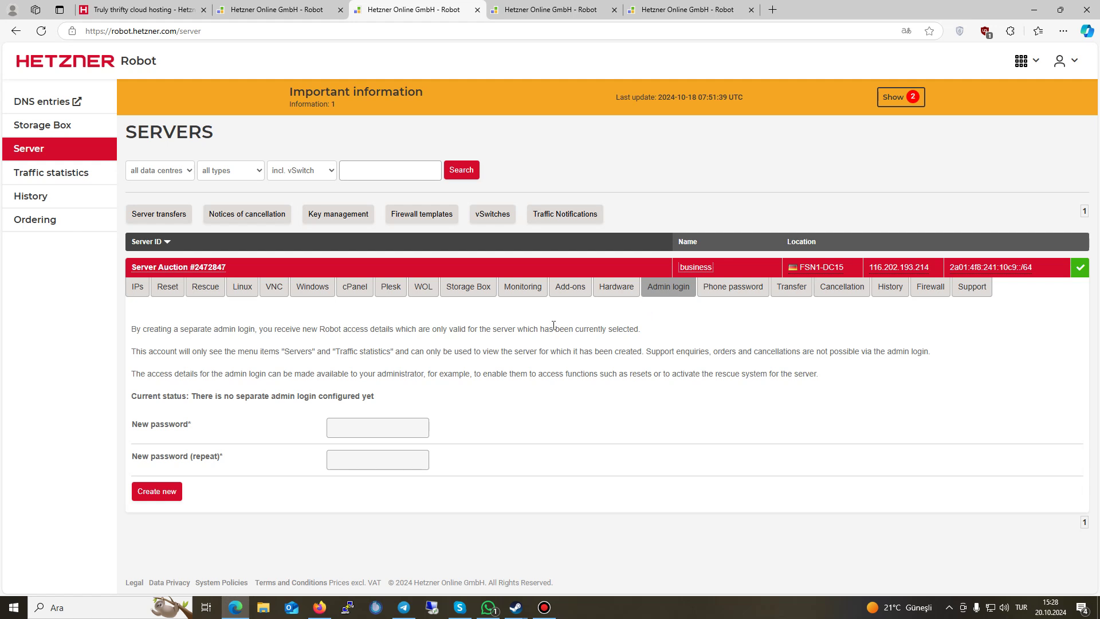
left_click_drag(137, 327, 427, 396)
left_click(445, 394)
left_click(736, 286)
scroll(496, 403, "down", 3)
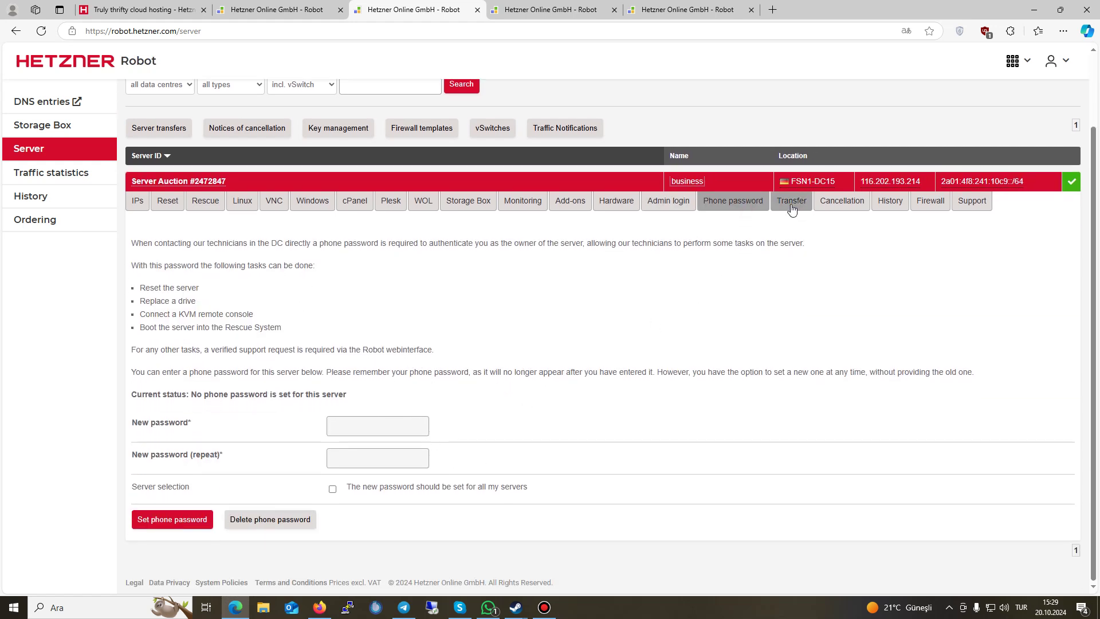
Step: Show the Transfer notice that the server can't be transferred before 31 days of ownership
left_click(789, 206)
left_click_drag(486, 334, 156, 337)
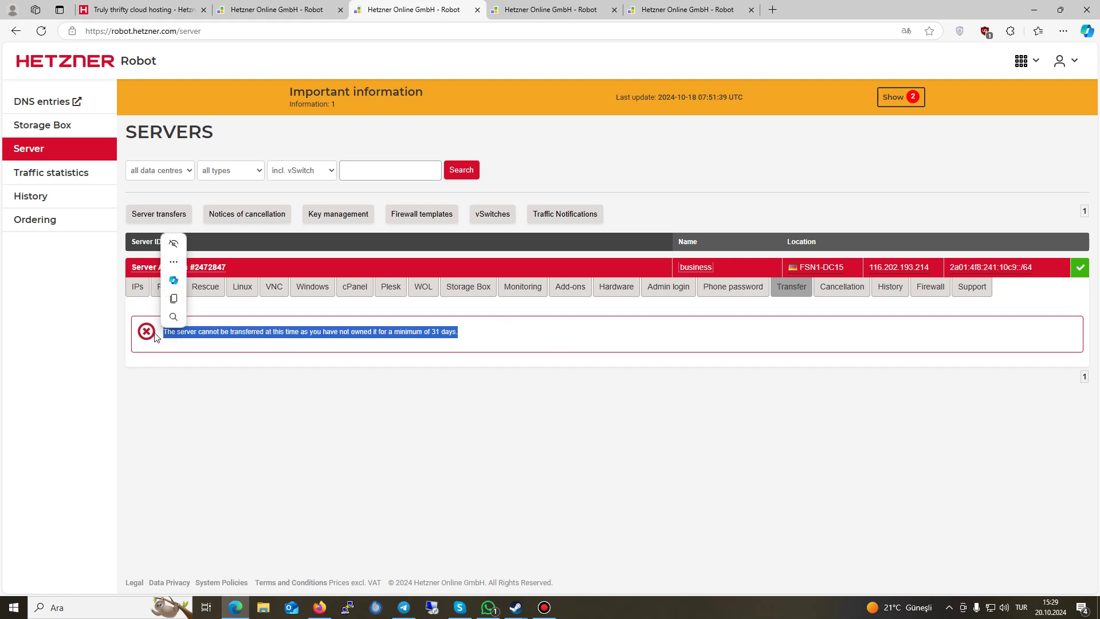
left_click_drag(288, 332, 493, 330)
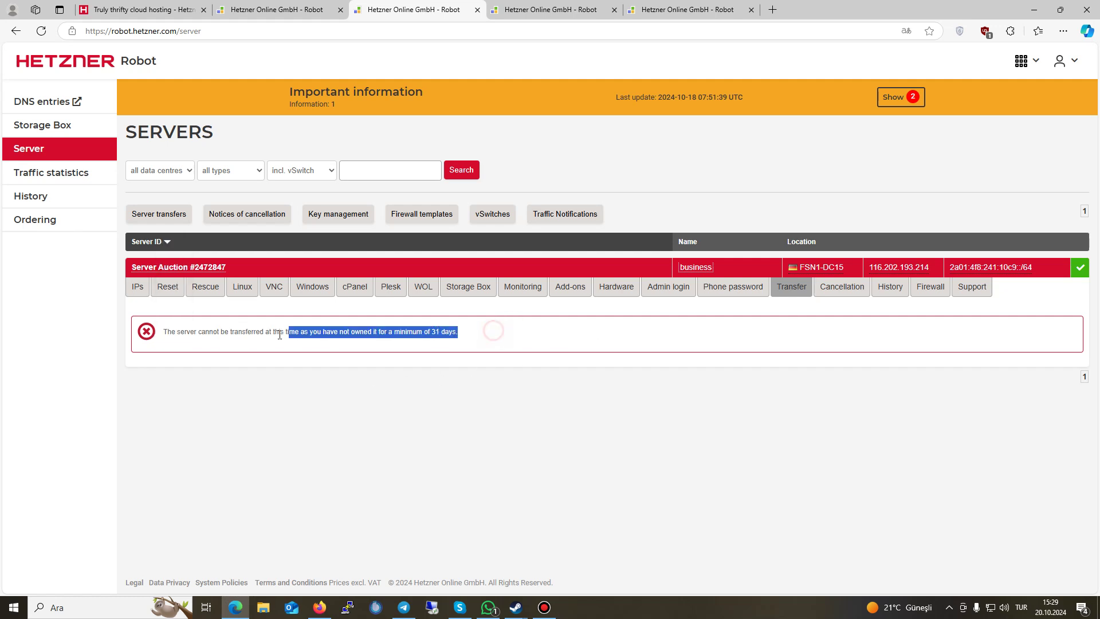
left_click(419, 331)
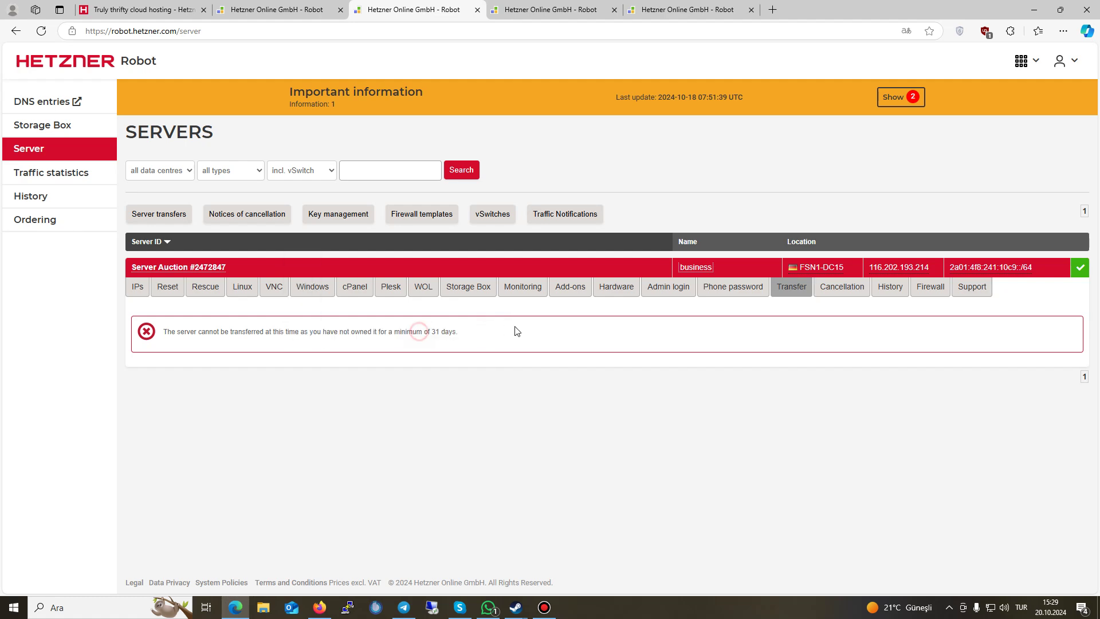
Step: Review server and IP/subnet cancellation options keeping October, then view the empty History tab
left_click(838, 293)
scroll(275, 398, "down", 2)
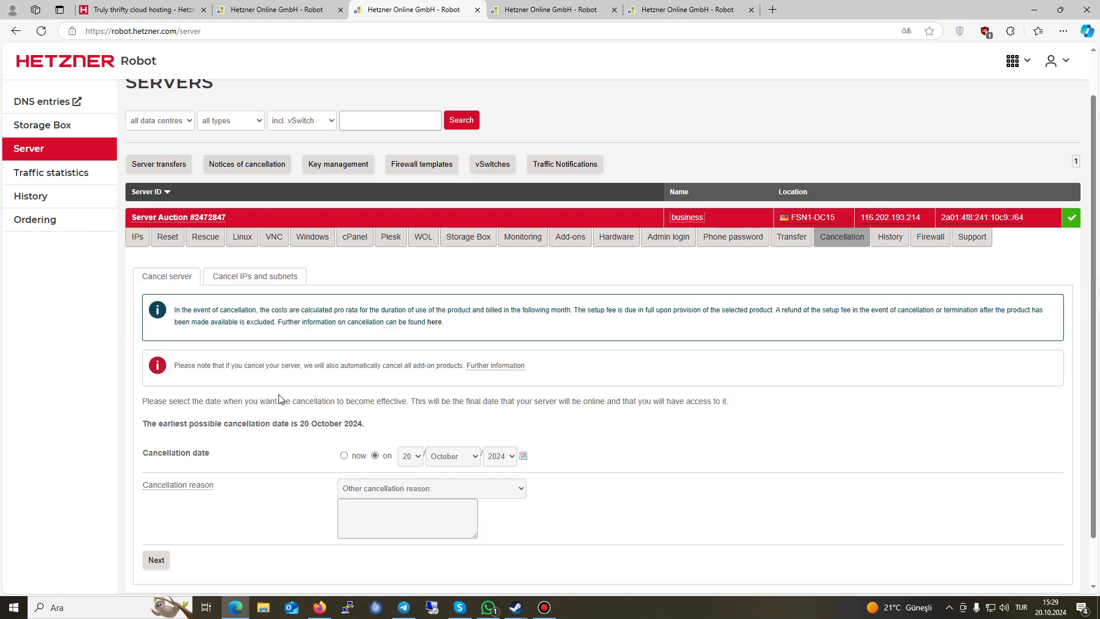
left_click(256, 232)
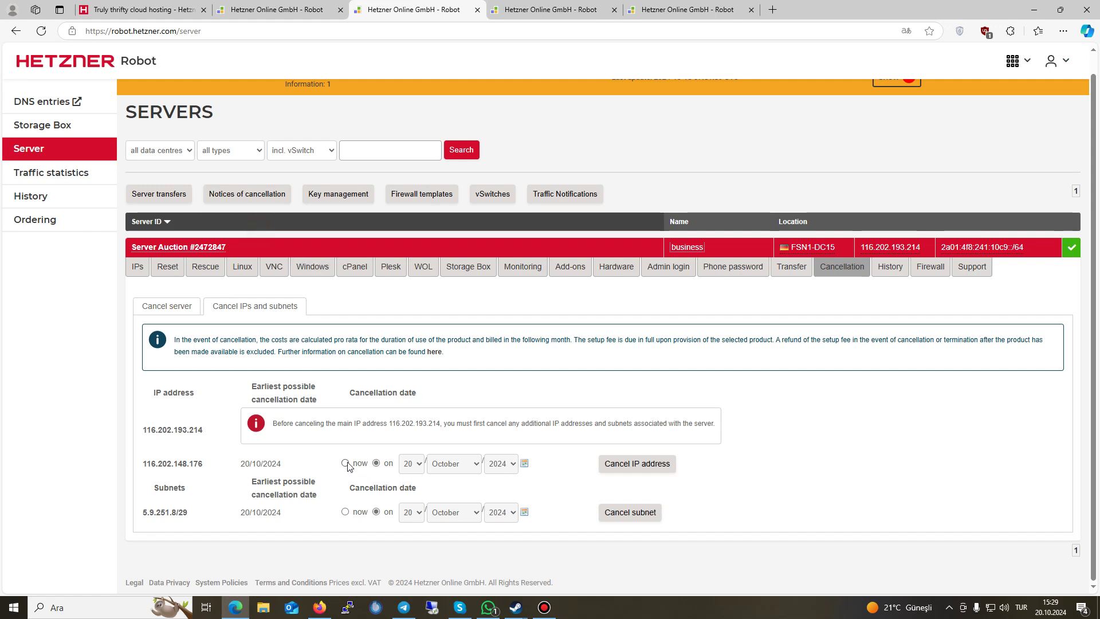
left_click(440, 465)
left_click(442, 465)
left_click(174, 306)
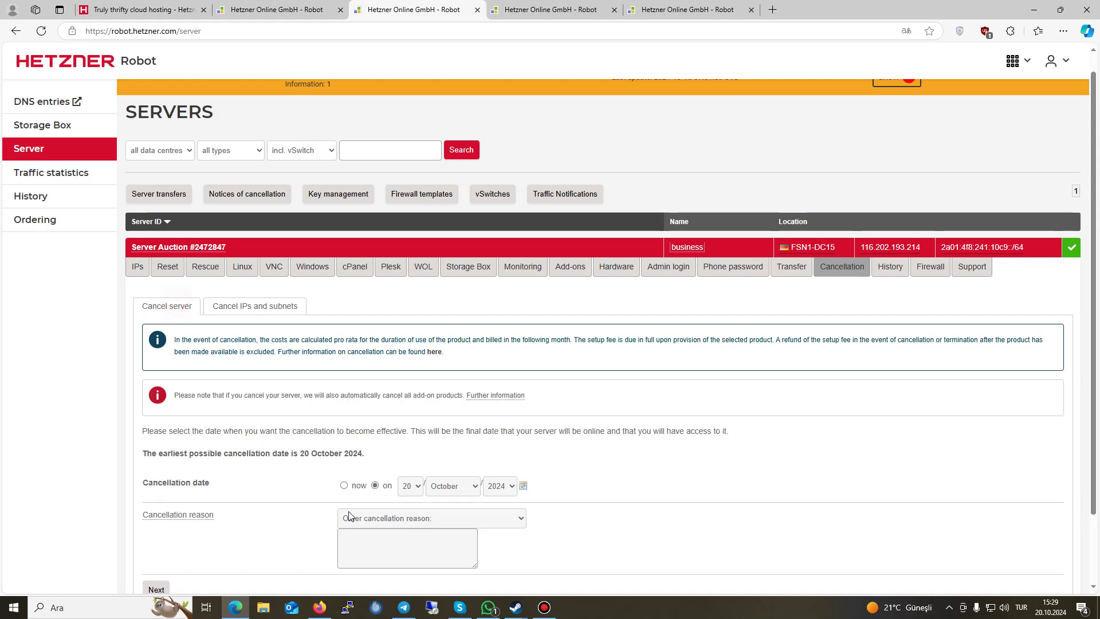
left_click(882, 272)
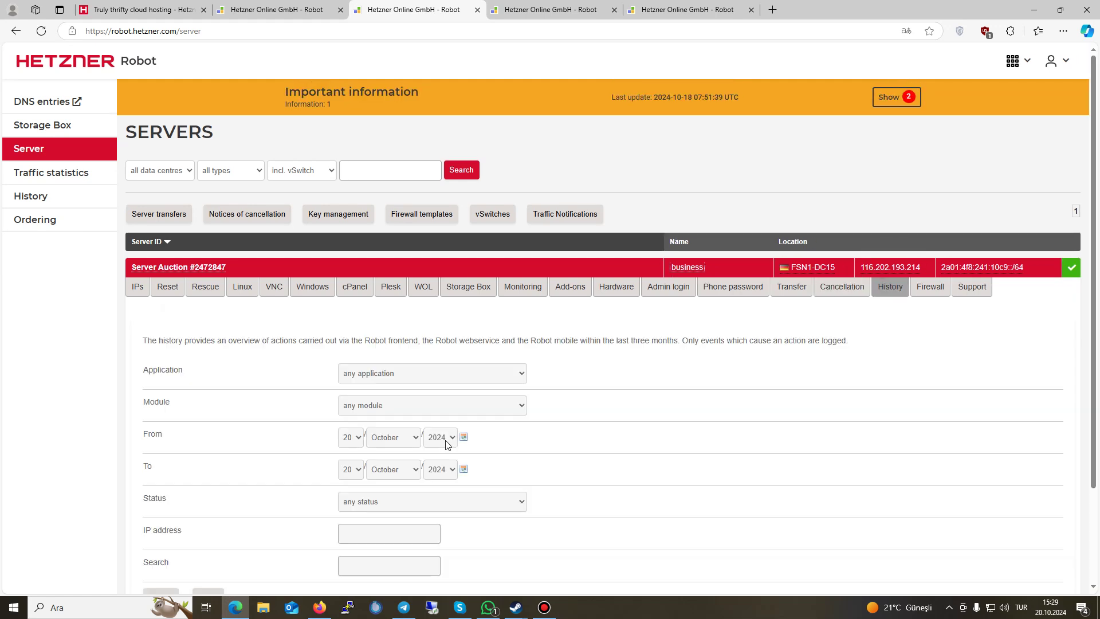
scroll(503, 429, "down", 1)
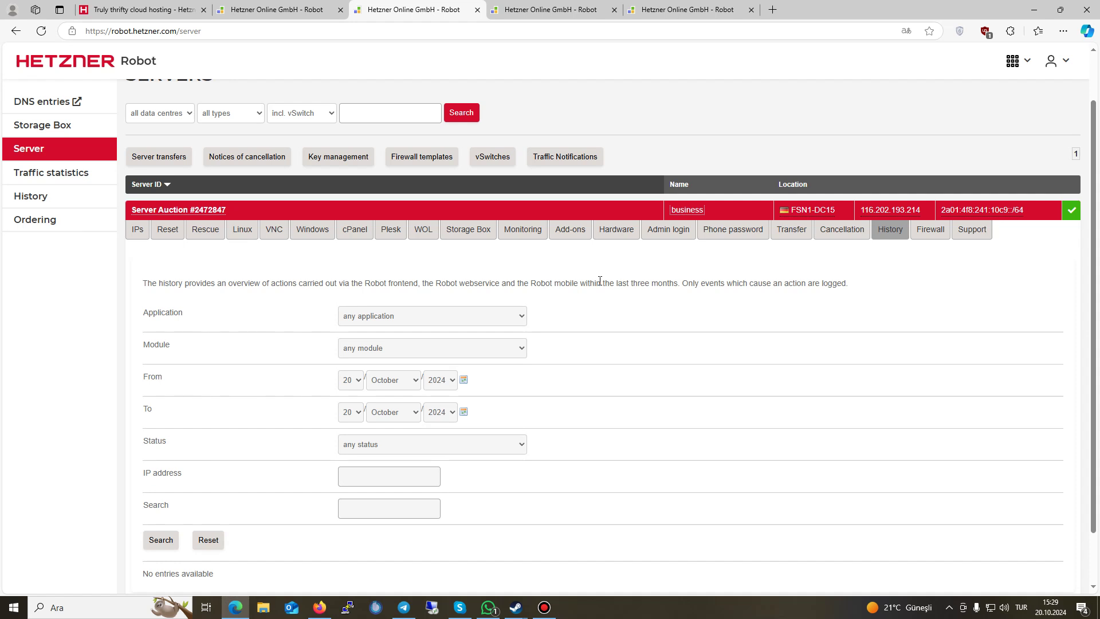
Step: Scroll through the server's seven incoming firewall rules
left_click(930, 229)
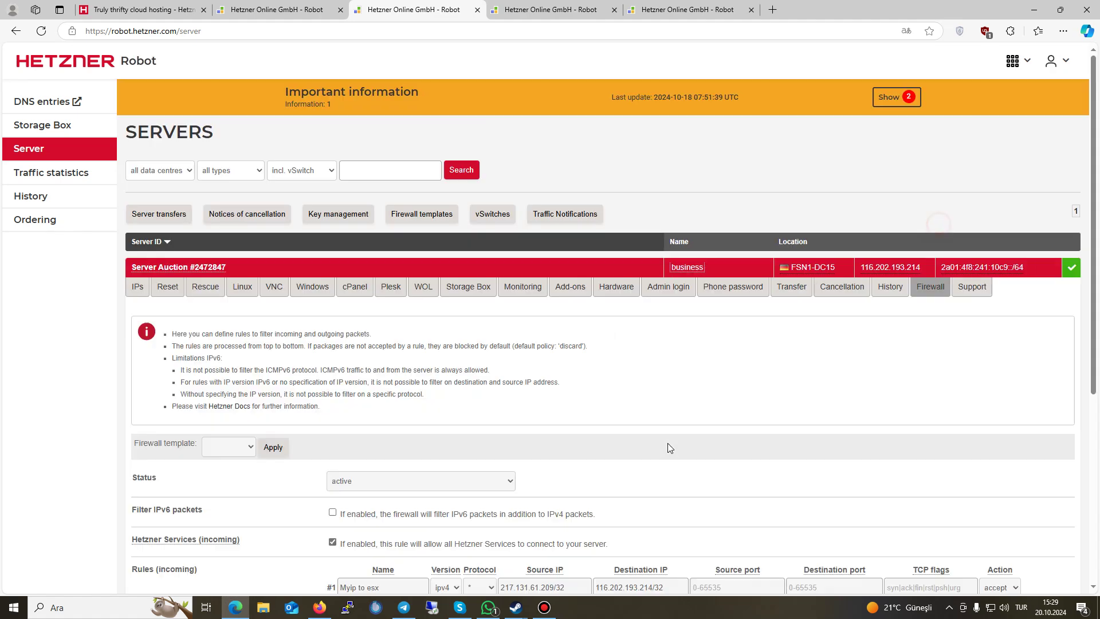
scroll(669, 447, "down", 3)
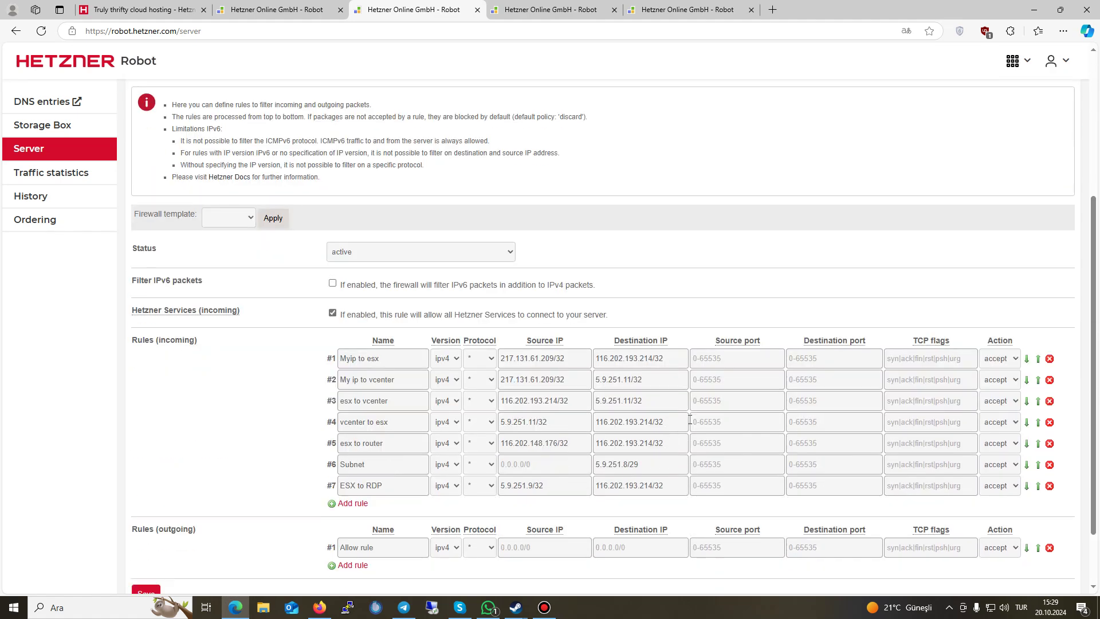
scroll(675, 407, "up", 3)
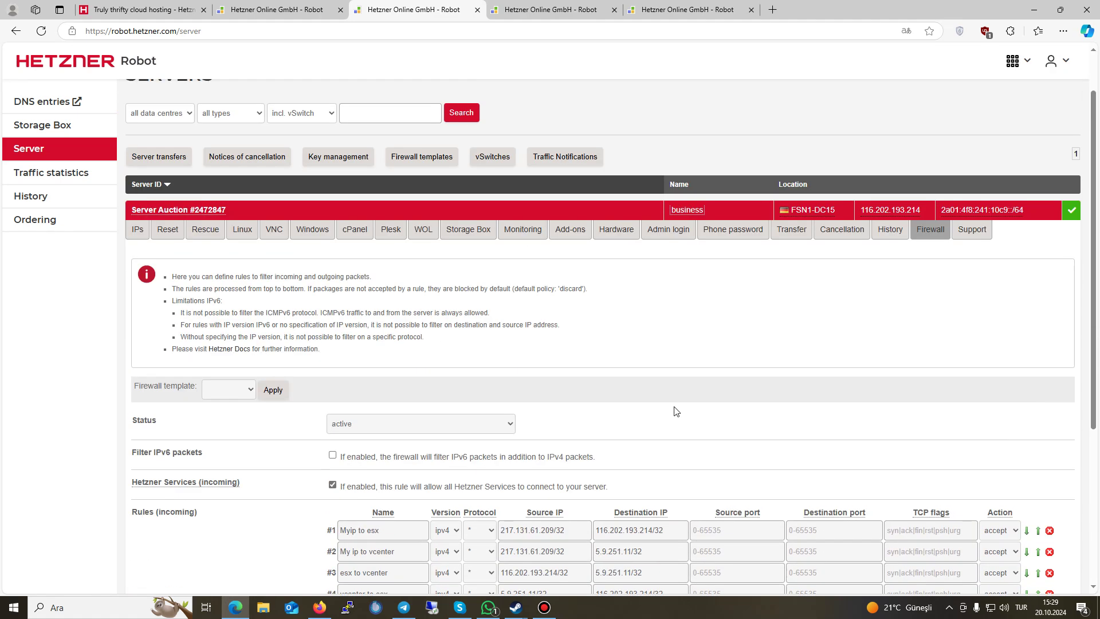
Step: Copy the server's main IP address and start a support request for this server
left_click(897, 211)
scroll(708, 473, "down", 3)
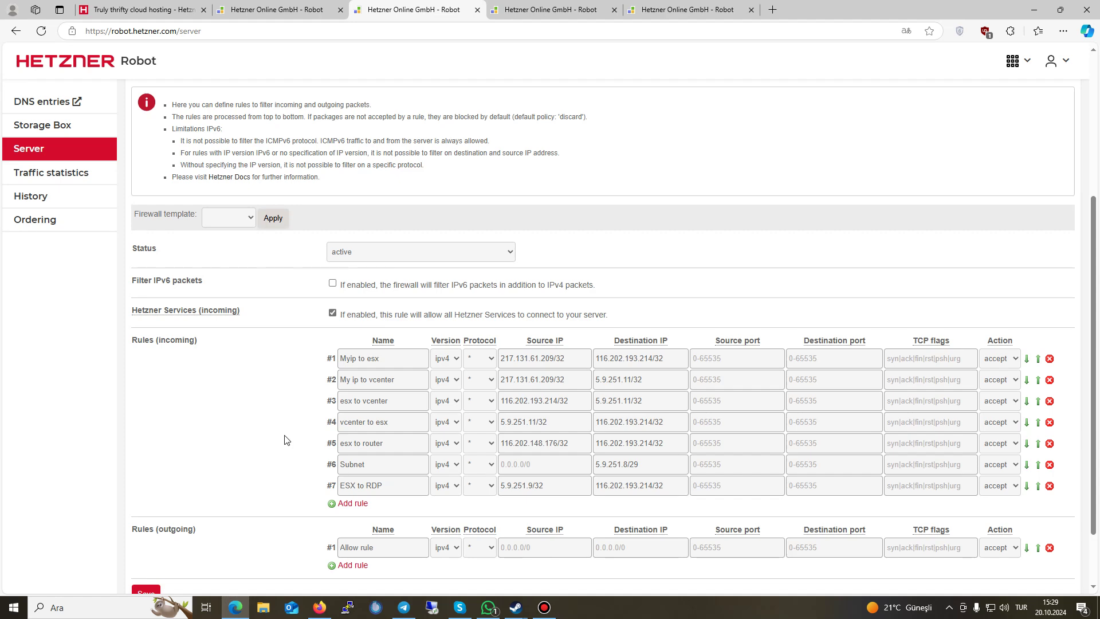
scroll(667, 358, "up", 2)
scroll(667, 358, "up", 2)
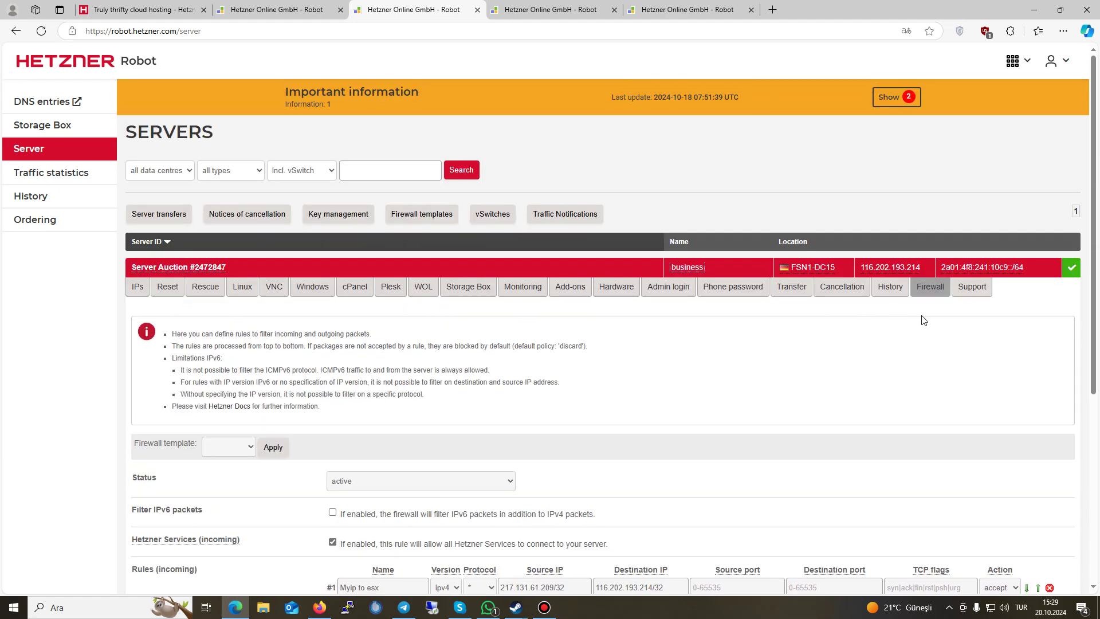
left_click(971, 284)
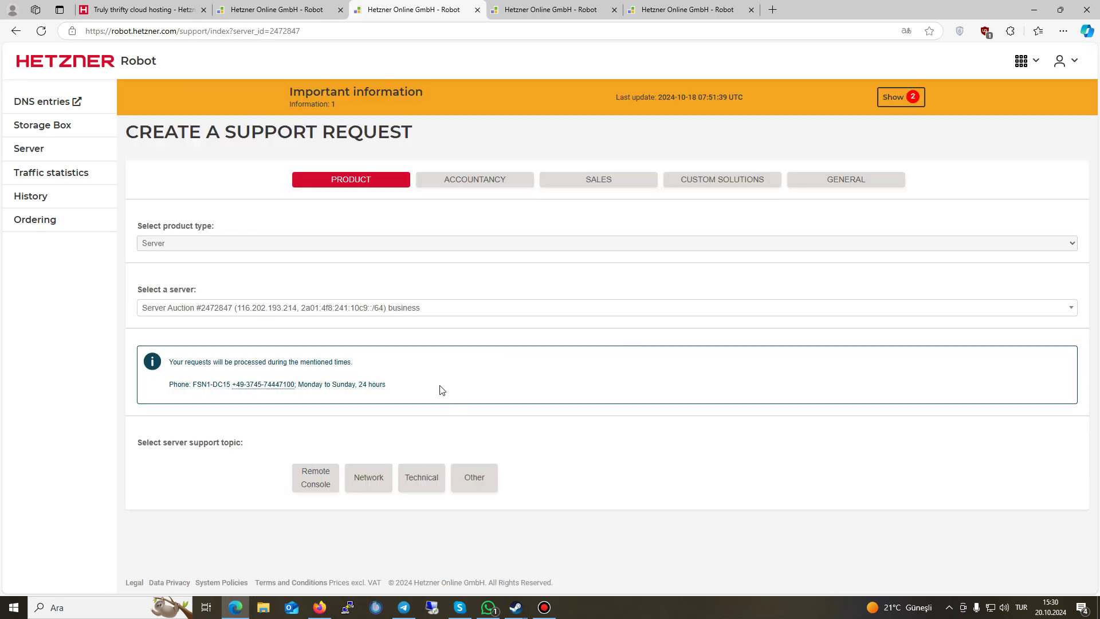
Step: Choose the Remote Console topic, as soon as possible, with a 3-hour duration
left_click(299, 478)
scroll(321, 421, "down", 1)
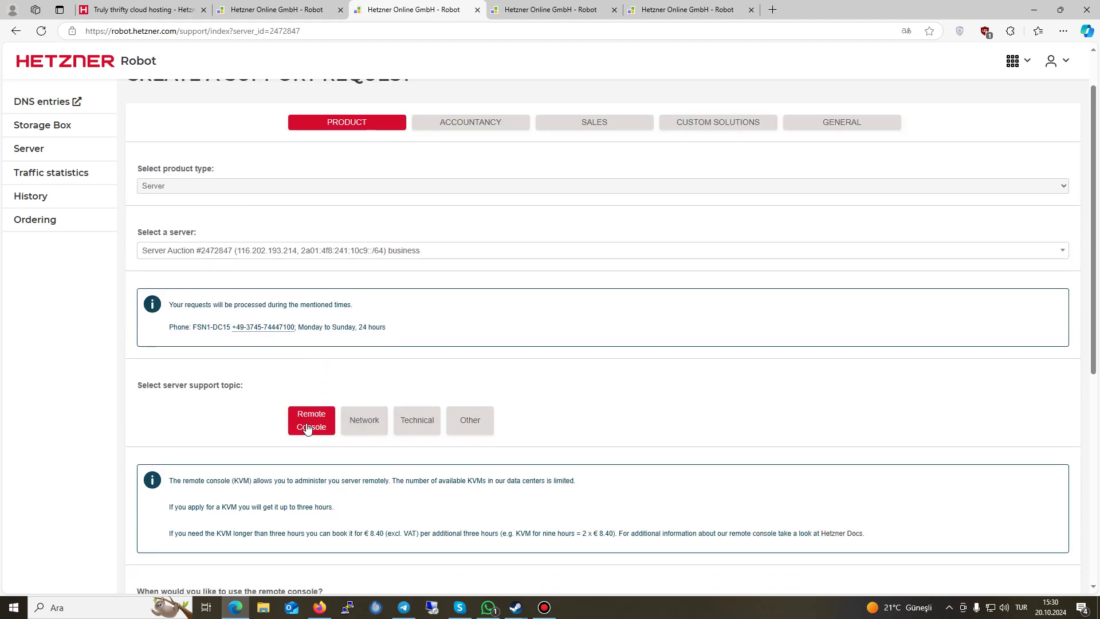
scroll(311, 425, "down", 4)
left_click(141, 383)
left_click_drag(232, 384, 153, 385)
left_click(303, 374)
scroll(294, 381, "down", 2)
left_click(233, 382)
left_click(213, 423)
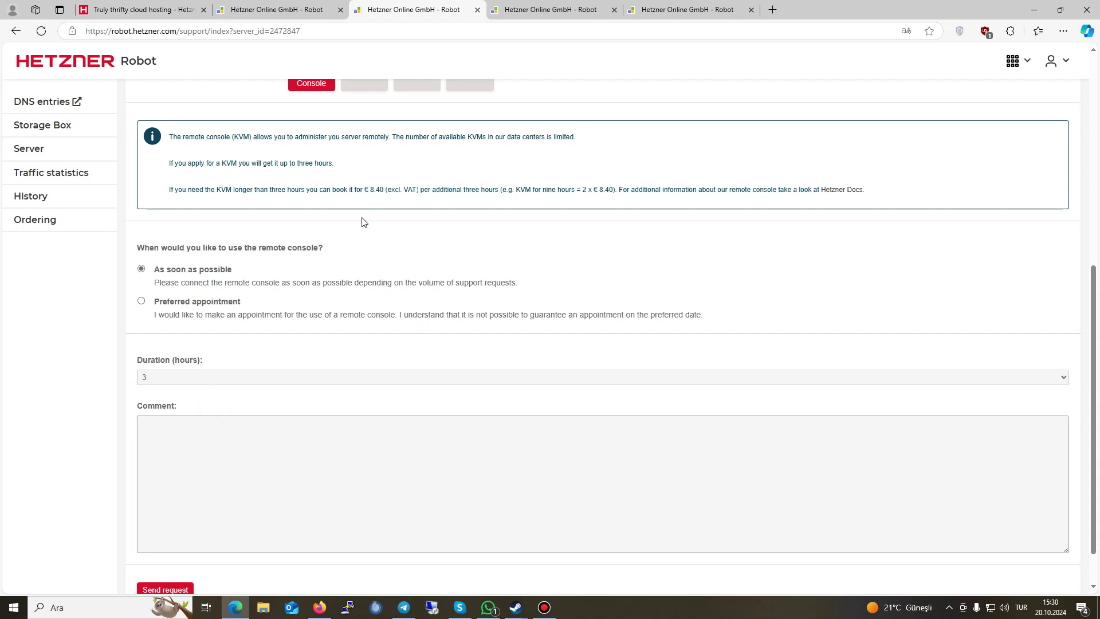
Step: Point out the €8.40 excl. VAT KVM price per three hours
left_click_drag(364, 189, 420, 191)
left_click(335, 367)
left_click_drag(348, 189, 412, 191)
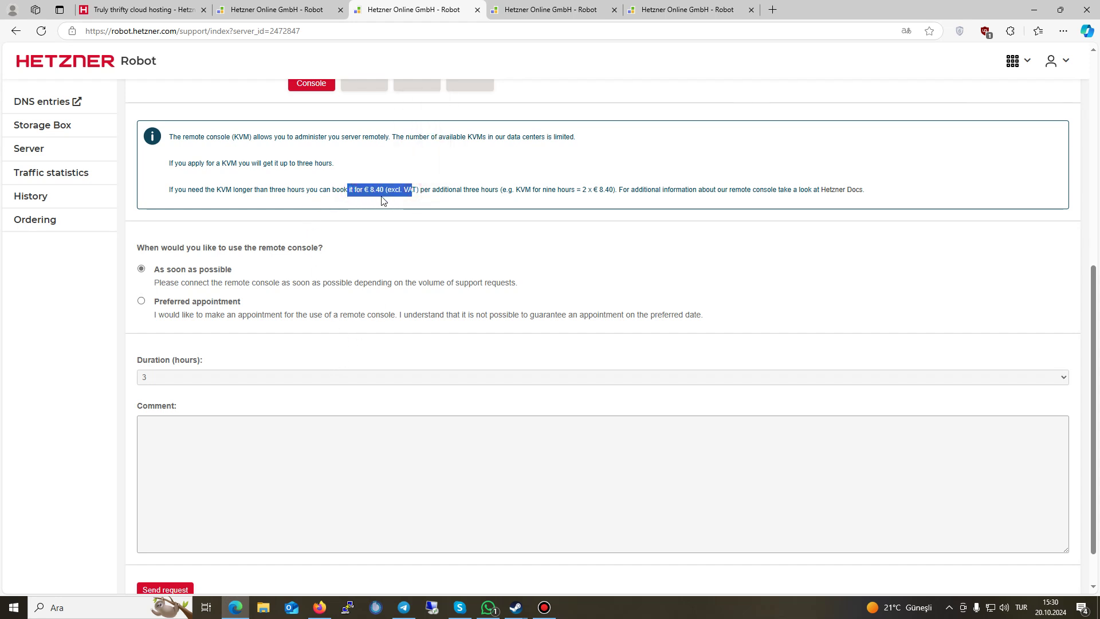
left_click(378, 190)
left_click_drag(365, 190, 429, 184)
left_click(347, 191)
left_click_drag(347, 190, 409, 192)
left_click(403, 214)
Step: Enter the comment 'USB install iso' and 'Vmware esxi ISO URL'
left_click(184, 439)
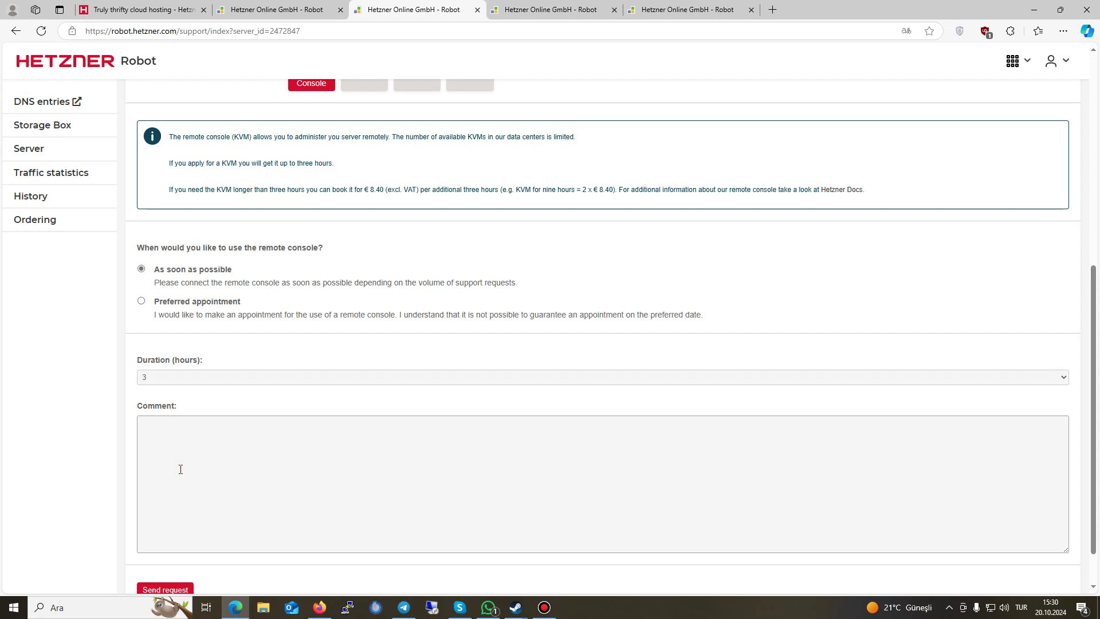
type("USB install iso")
key("BackSpace")
type("Vmware esxi ISO URL:")
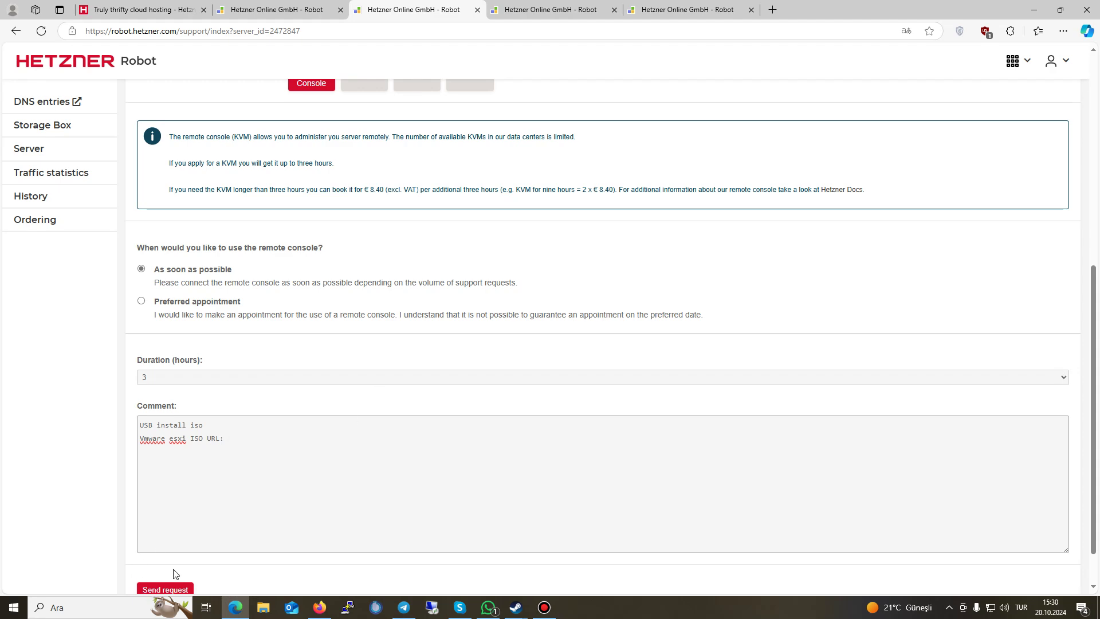
scroll(436, 389, "up", 3)
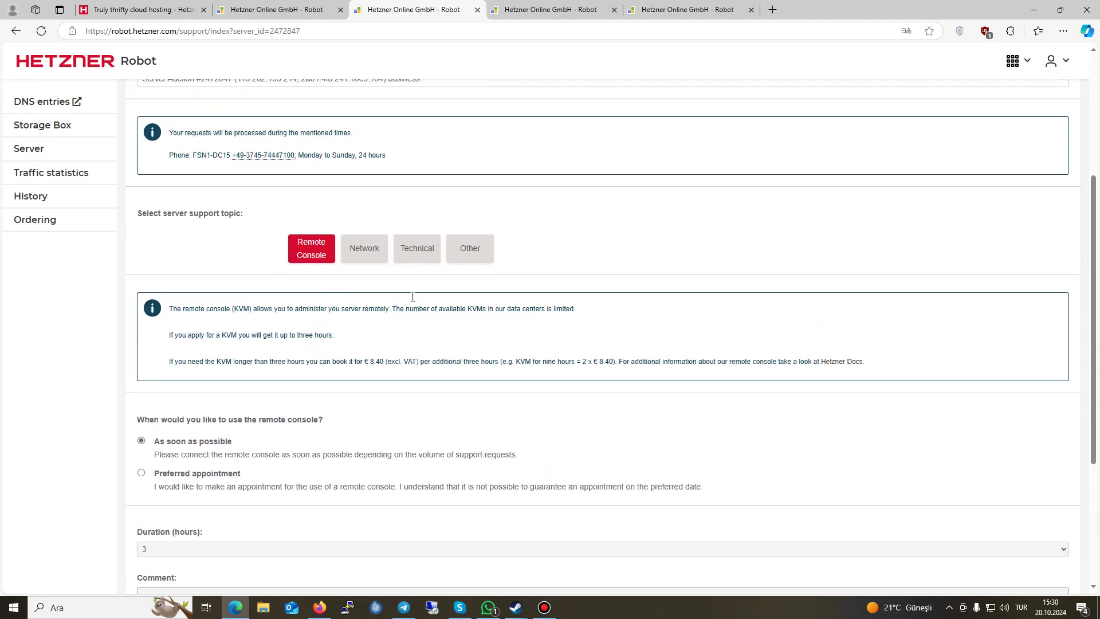
Step: Switch the support topic to Network and review its problem options, such as Packet loss
left_click(364, 255)
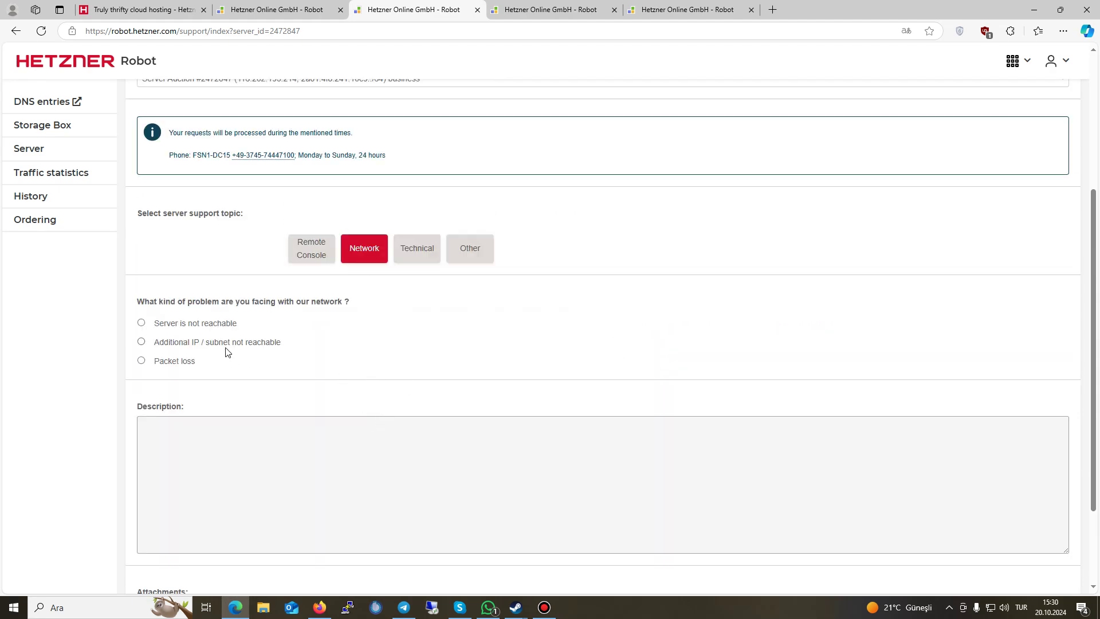
left_click_drag(149, 324, 163, 343)
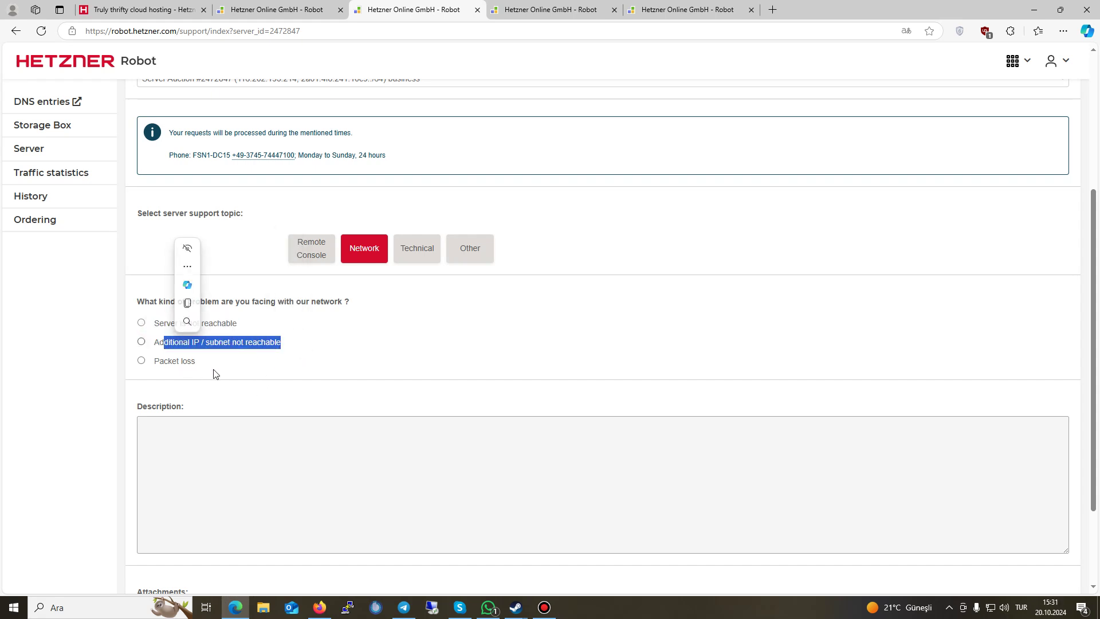
left_click_drag(212, 373, 191, 368)
left_click(196, 413)
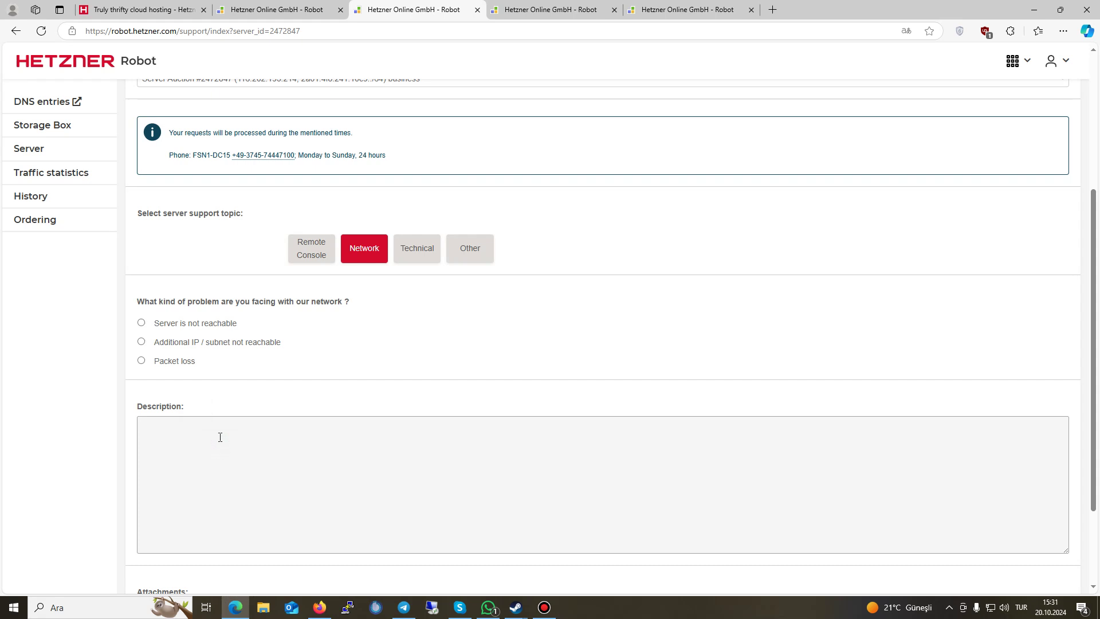
scroll(236, 365, "down", 1)
scroll(229, 393, "down", 1)
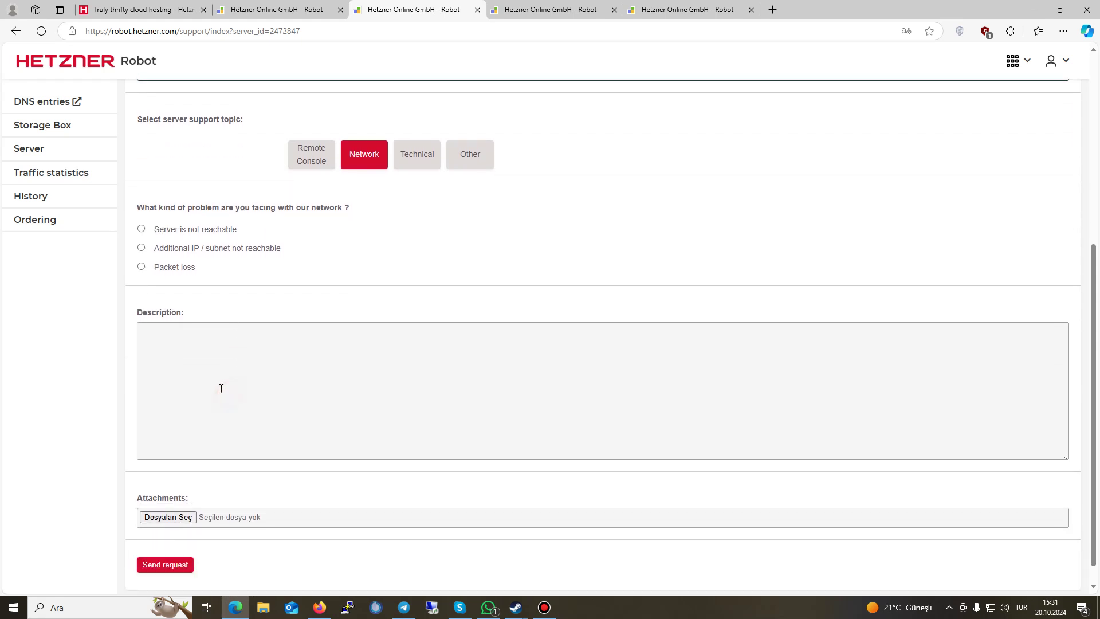
Step: Switch to the Technical topic, choose 'Drive is broken' and scroll through the form
left_click(408, 135)
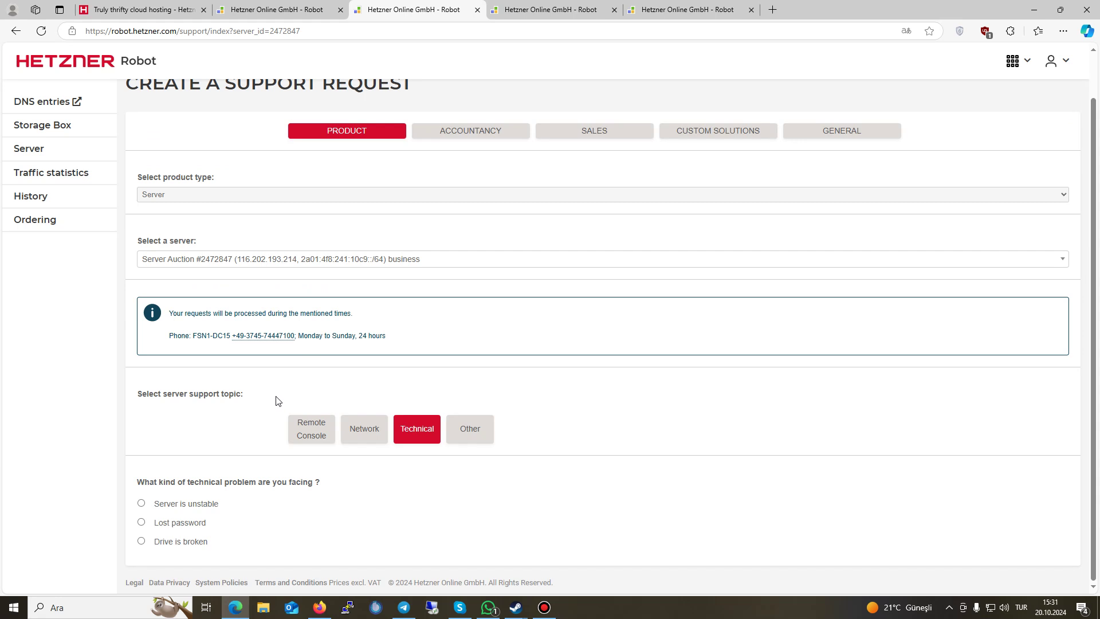
left_click(150, 505)
mouse_move(153, 510)
left_mouse_down()
mouse_move(243, 511)
mouse_move(150, 525)
left_mouse_up()
left_click(218, 548)
left_click(154, 541)
scroll(291, 457, "down", 1)
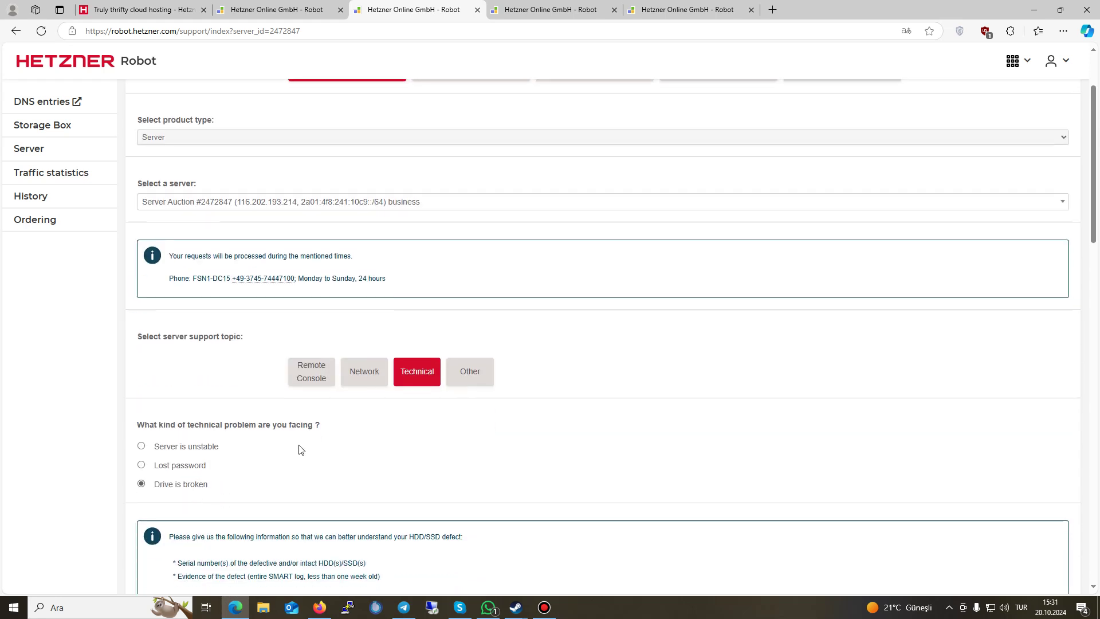
scroll(294, 455, "down", 5)
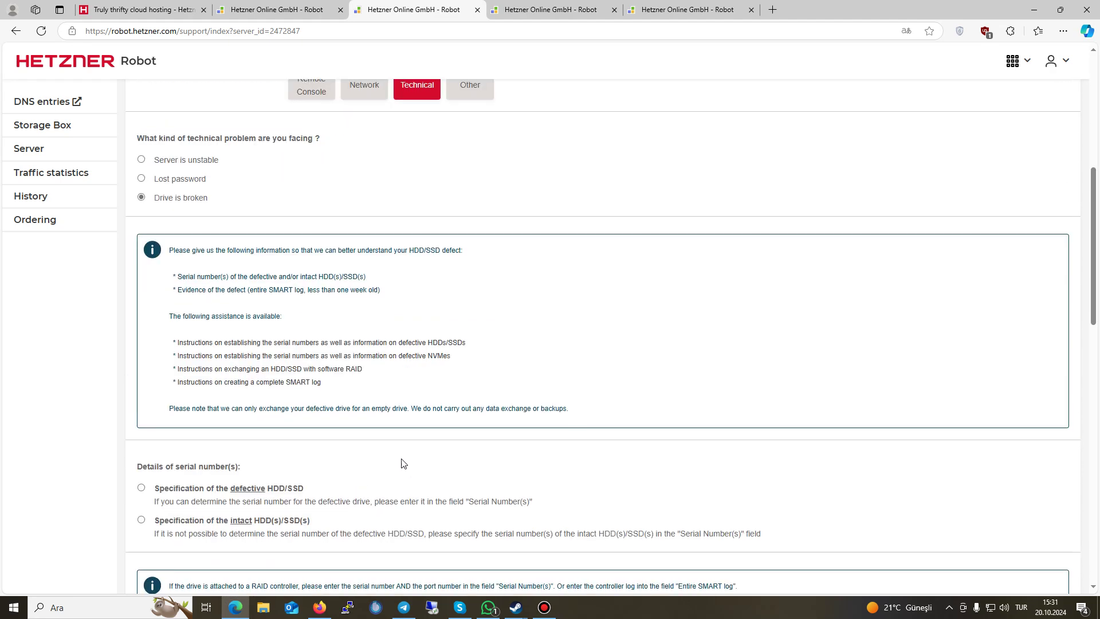
scroll(352, 464, "down", 1)
scroll(275, 487, "down", 5)
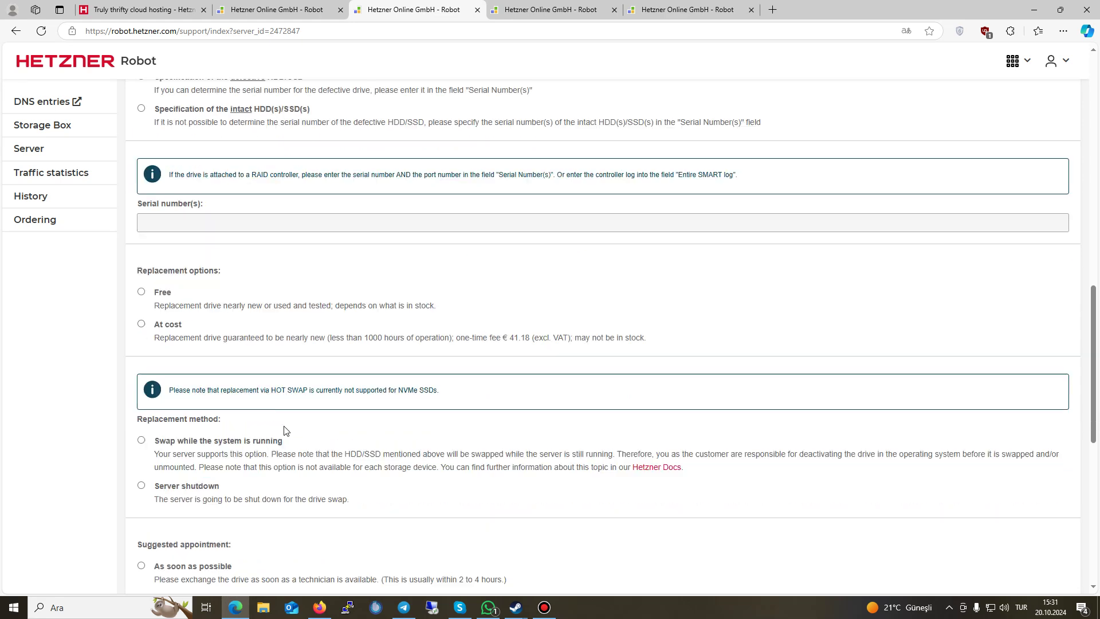
scroll(286, 430, "down", 2)
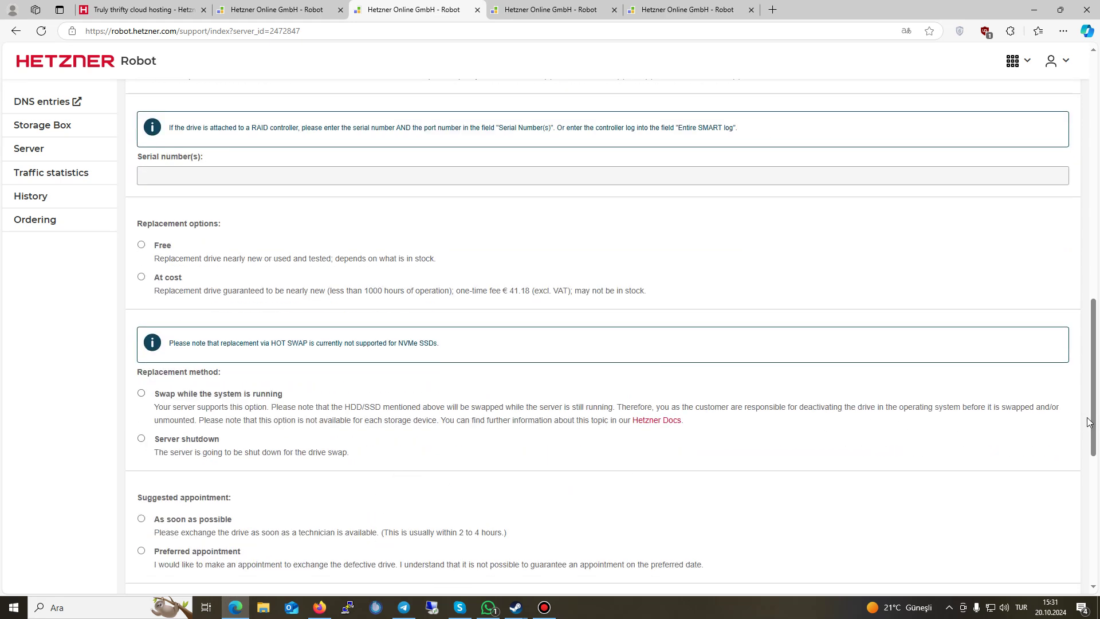
left_click_drag(1088, 422, 548, 244)
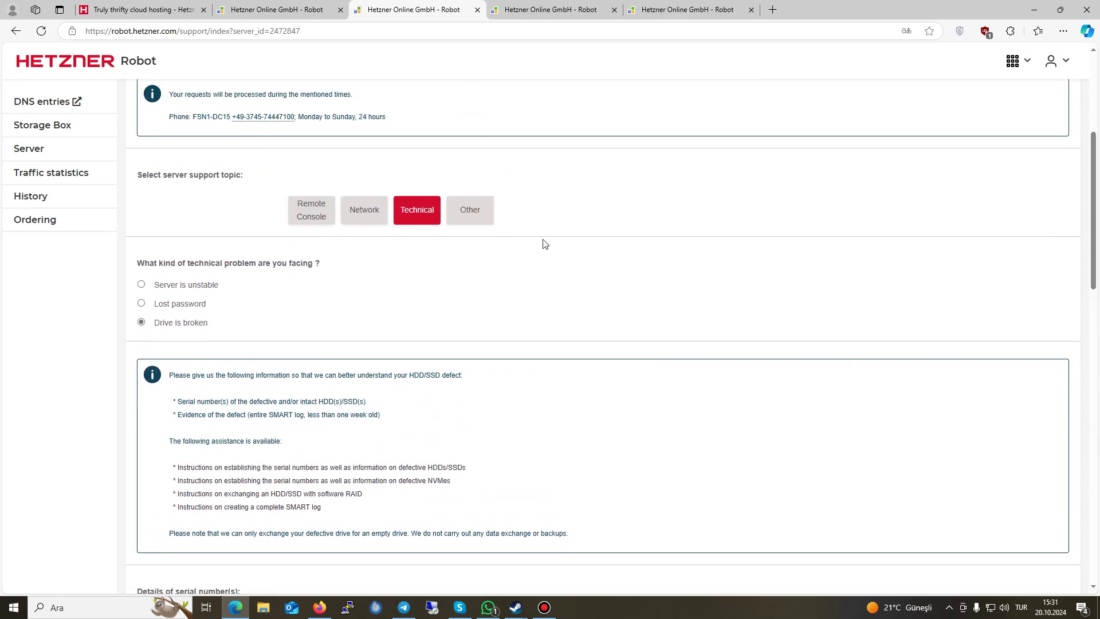
Step: Change the topic to Other and place the cursor in the empty Description field
left_click(470, 210)
left_click(358, 386)
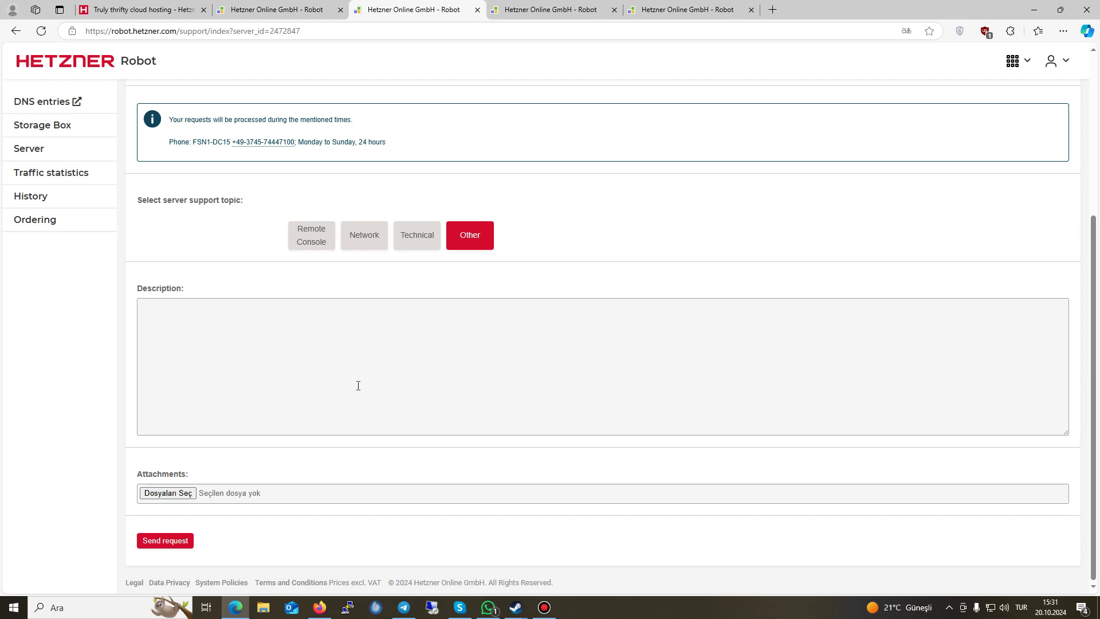
scroll(648, 252, "up", 5)
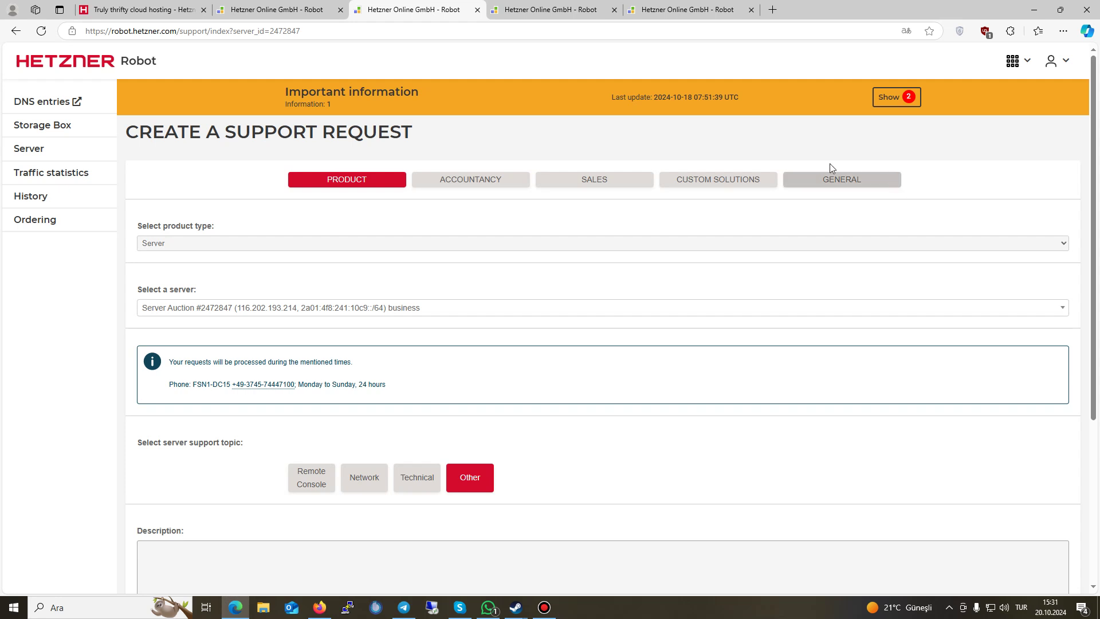
Step: Go to the account's Invoices page, then download and open the Oct 5, 2024 invoice PDF
left_click(1013, 60)
left_click(1054, 61)
left_click(1043, 220)
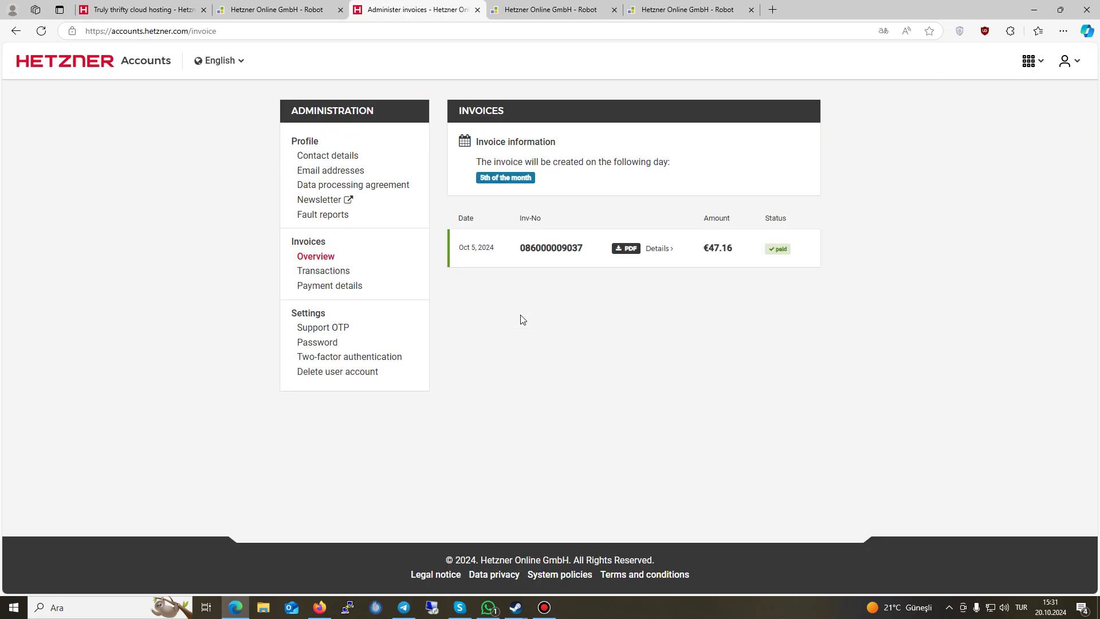
left_click(544, 184)
left_click(626, 248)
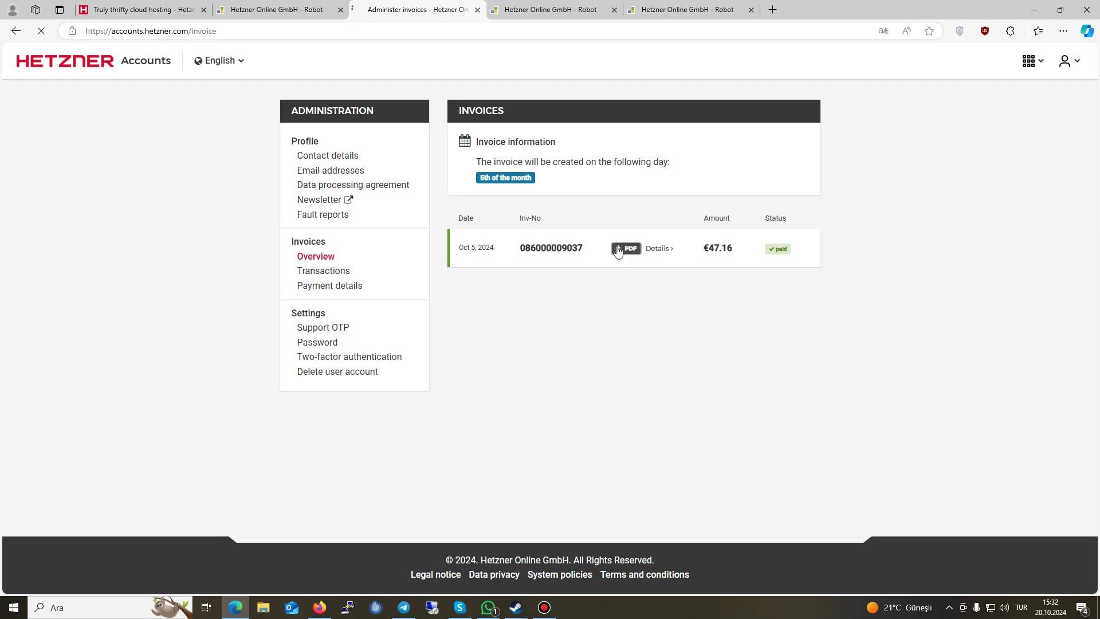
left_click(942, 80)
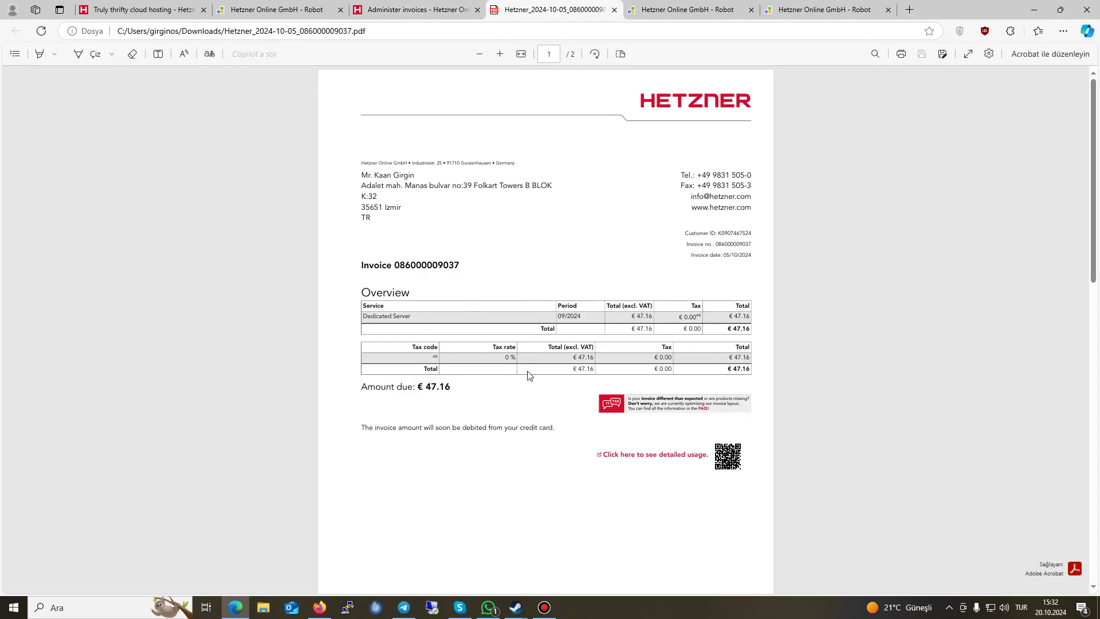
Step: Read the €47.16 total and page-2 item rows, then go back to the Administer invoices tab
left_click_drag(533, 360, 584, 373)
left_click(510, 337)
scroll(491, 380, "down", 4)
scroll(491, 393, "down", 5)
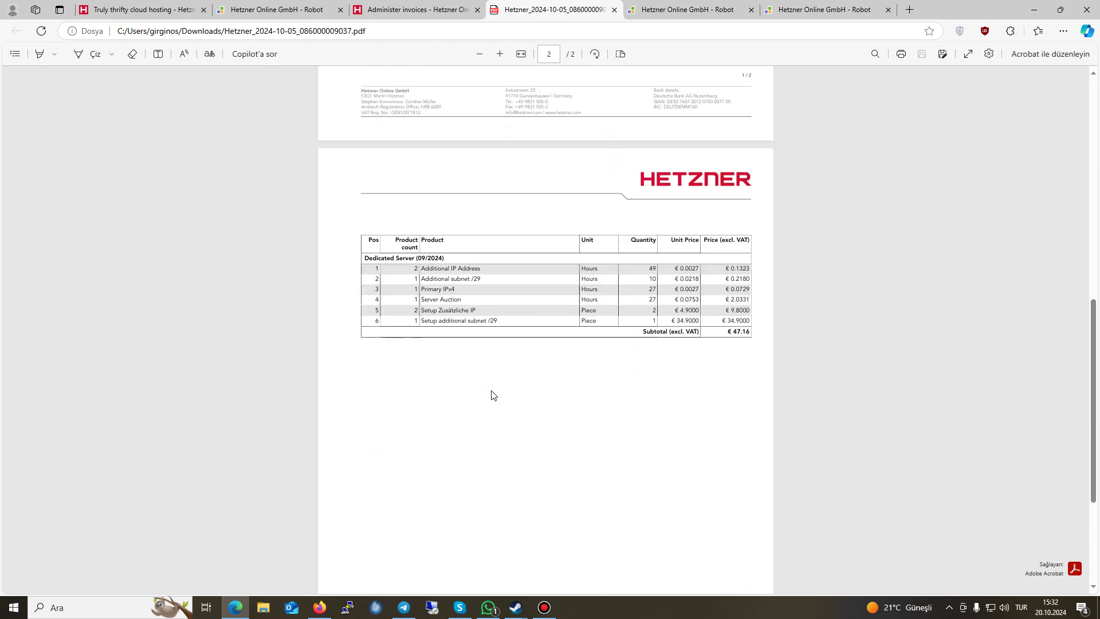
left_click(486, 307)
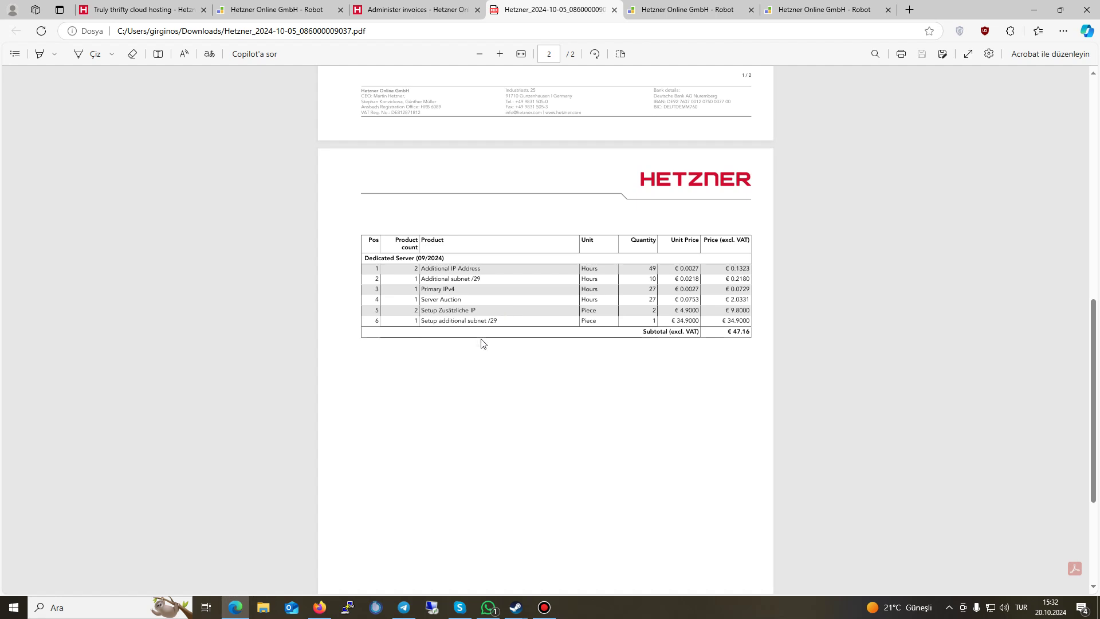
left_click_drag(479, 278, 455, 312)
left_click(541, 371)
scroll(535, 304, "up", 3)
scroll(537, 309, "up", 5)
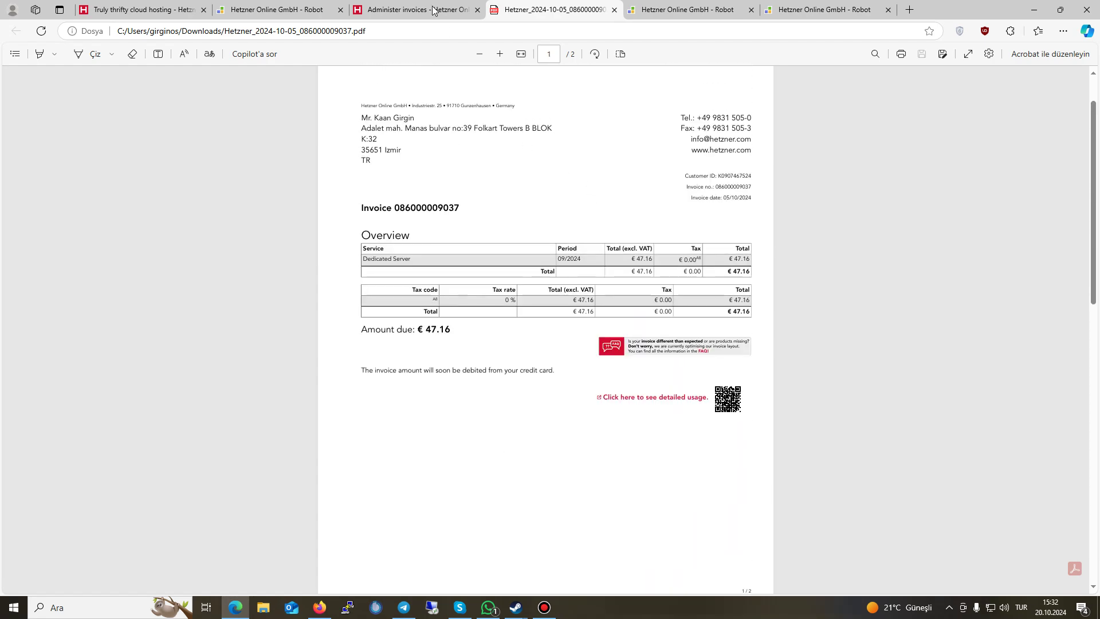
key("ctrl+shift+Tab")
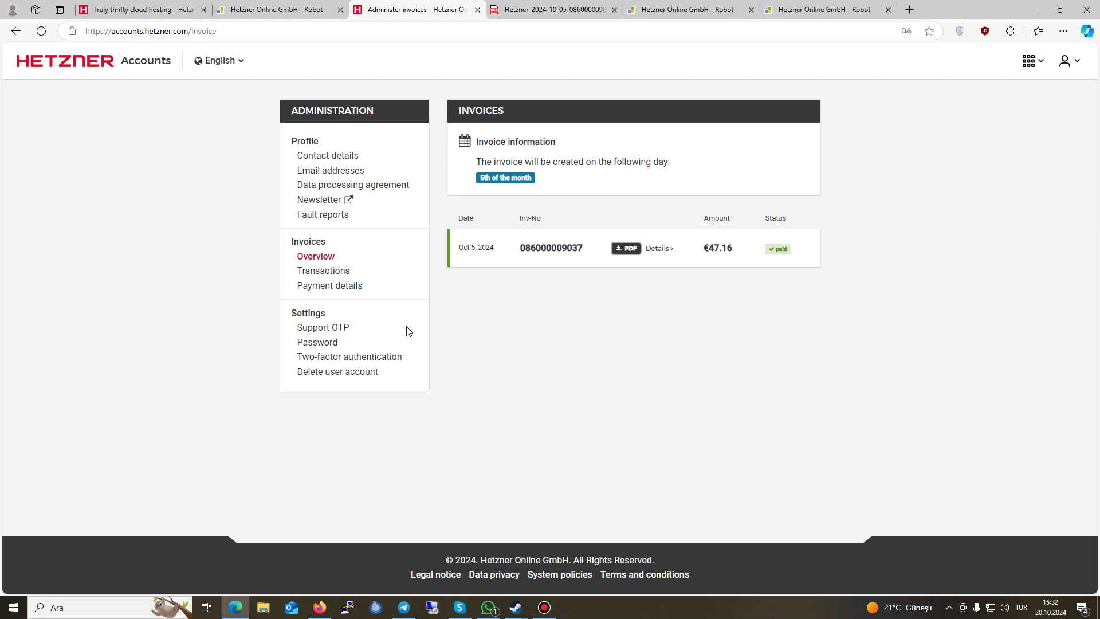
Step: Confirm two-factor authentication is active with a registered device, then view the email address settings
left_click(366, 356)
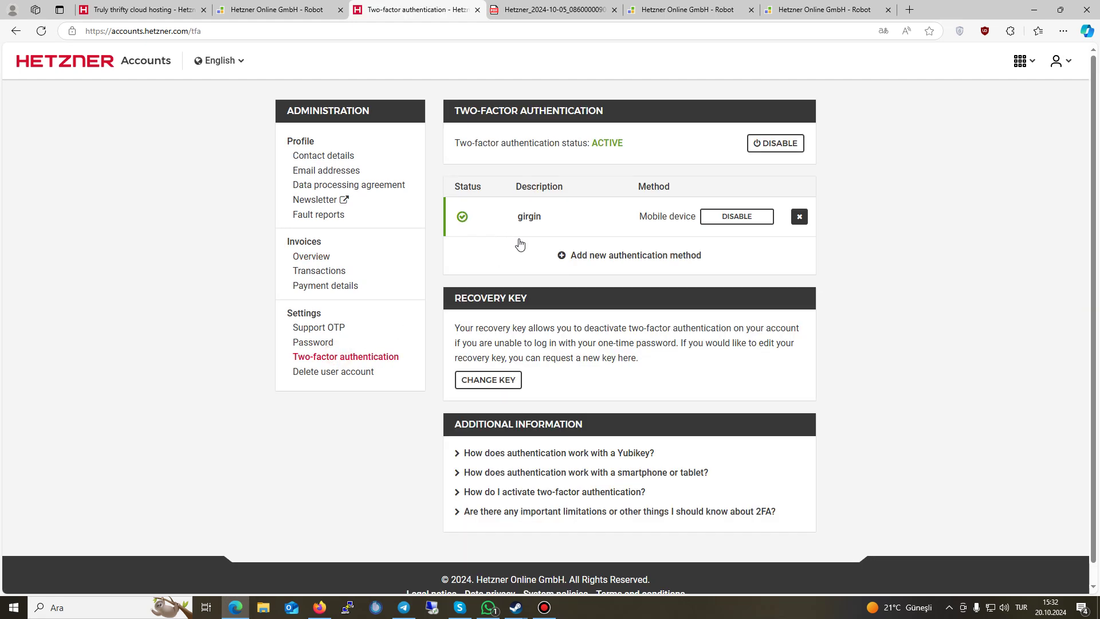
left_click_drag(516, 217, 677, 256)
left_click(848, 258)
left_click(337, 181)
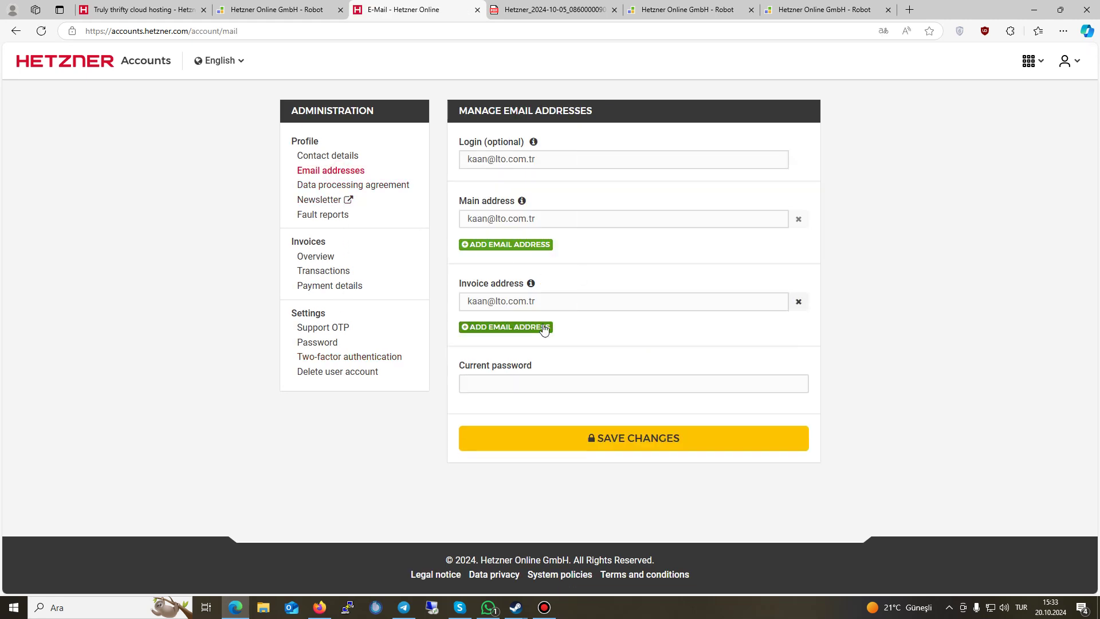
Step: Add extra invoice and main email address fields, then view the Delete user account page
left_click(515, 331)
left_click(504, 329)
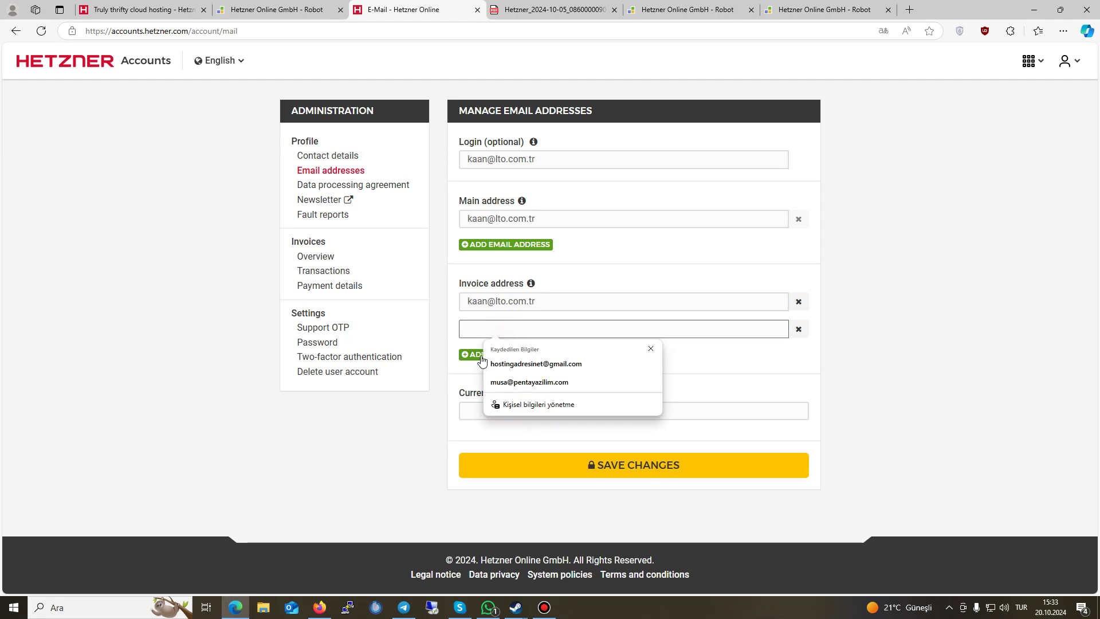
left_click(493, 244)
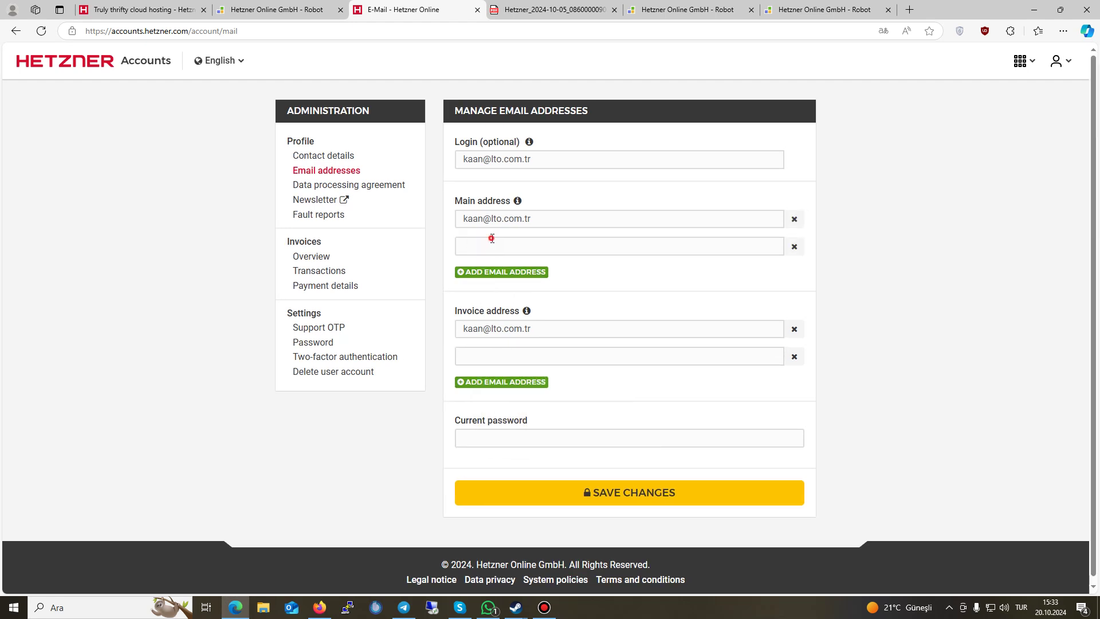
left_click(491, 244)
left_click(962, 311)
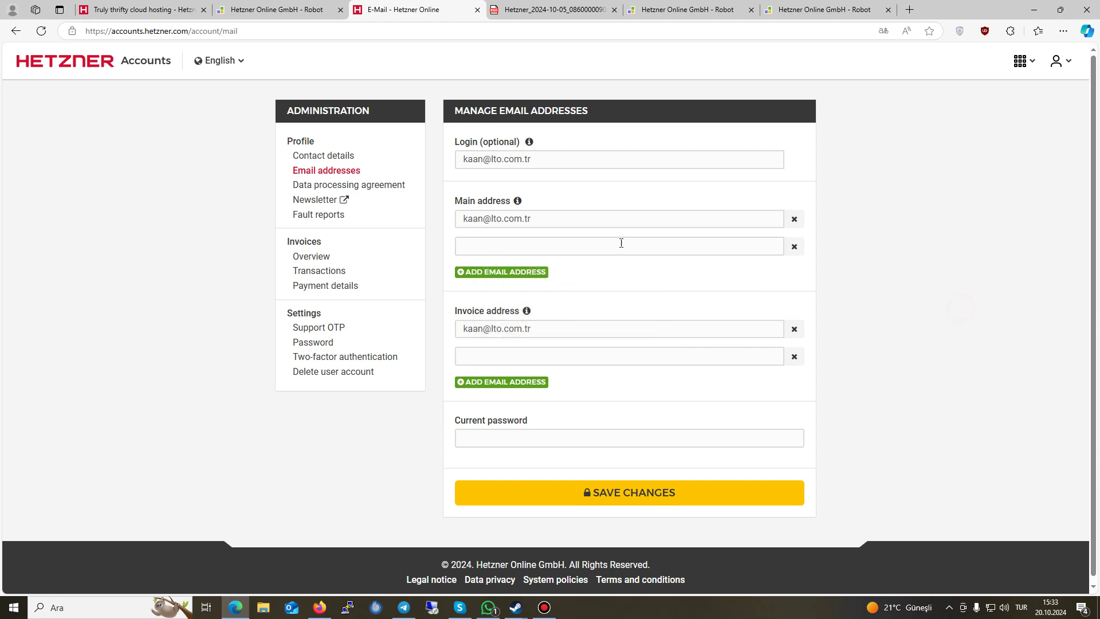
left_click(590, 240)
left_click(238, 276)
left_click(345, 373)
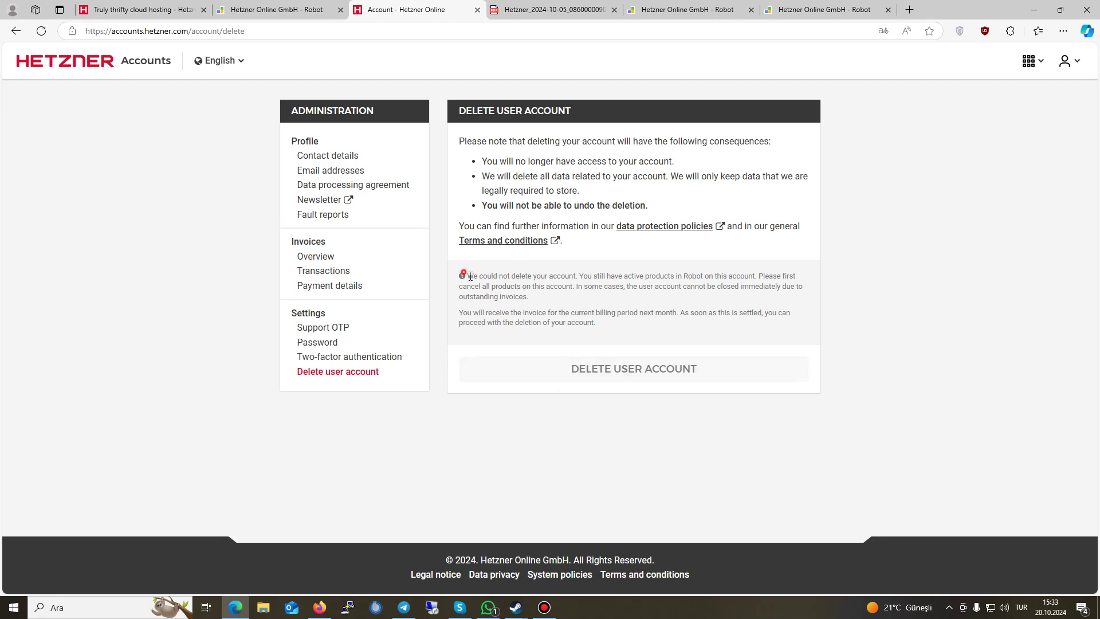
Step: Read the deletion warning, check the Hetzner services list, and switch to the Robot tab
left_click_drag(470, 277, 589, 332)
left_click(586, 356)
left_click(1028, 62)
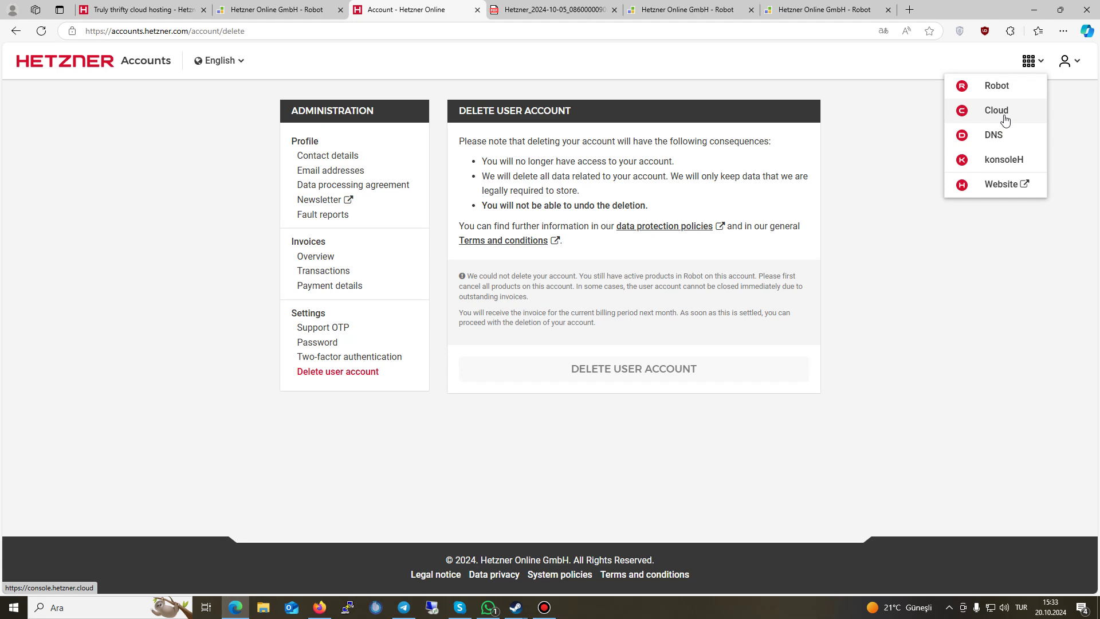
key("ctrl+shift+Tab")
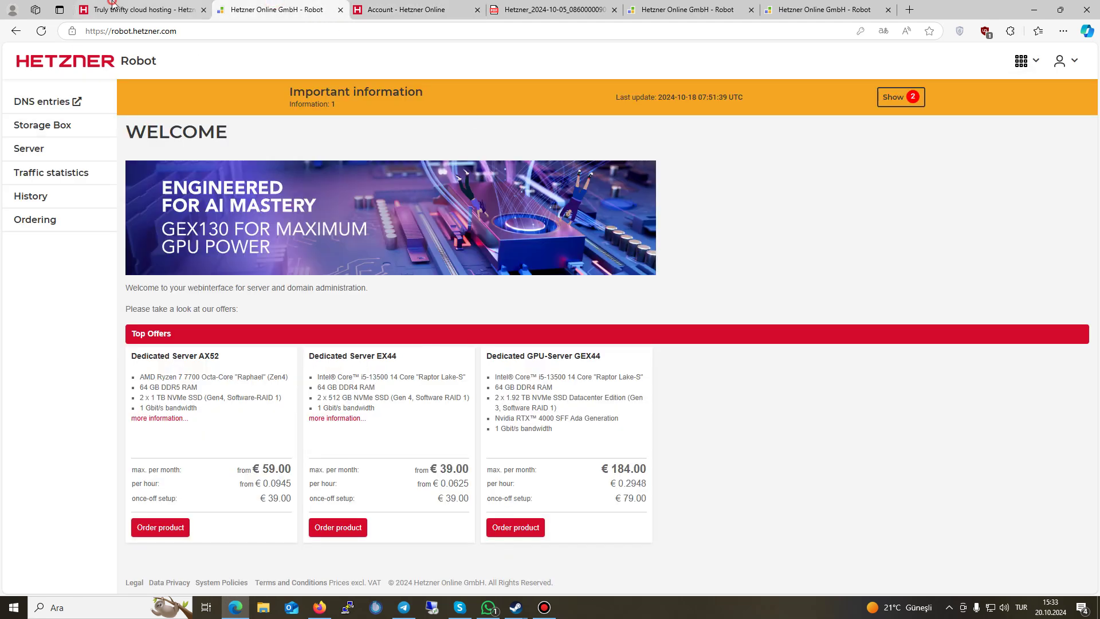
Step: Open the Dedicated GPU-LINE servers page and pick out the GEX44 GPU model
key("ctrl+shift+Tab")
mouse_move(533, 59)
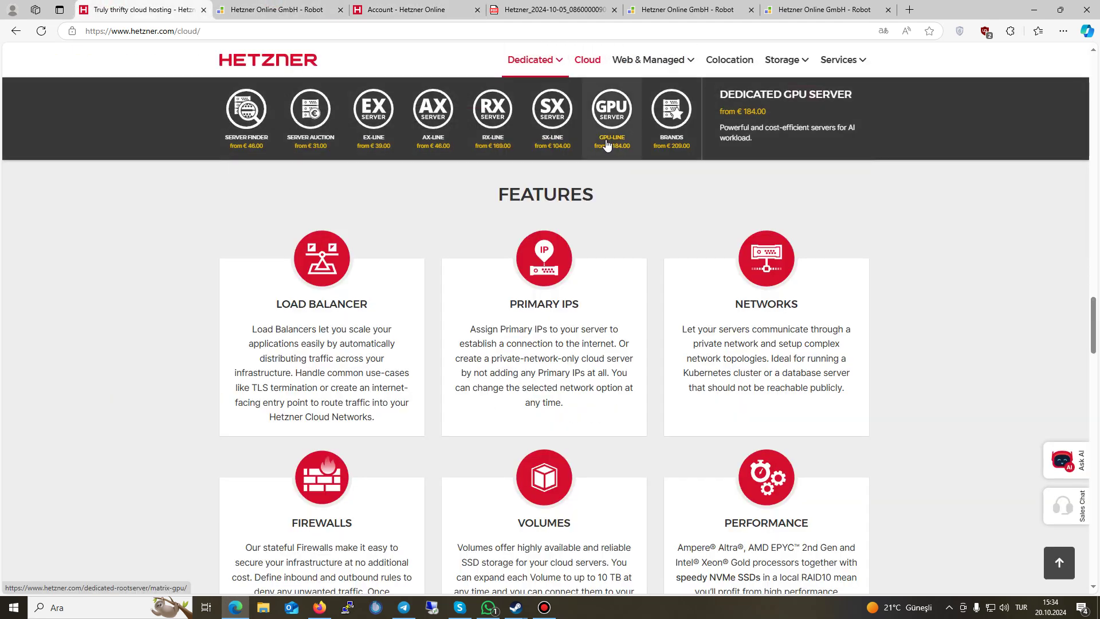
left_click(607, 143)
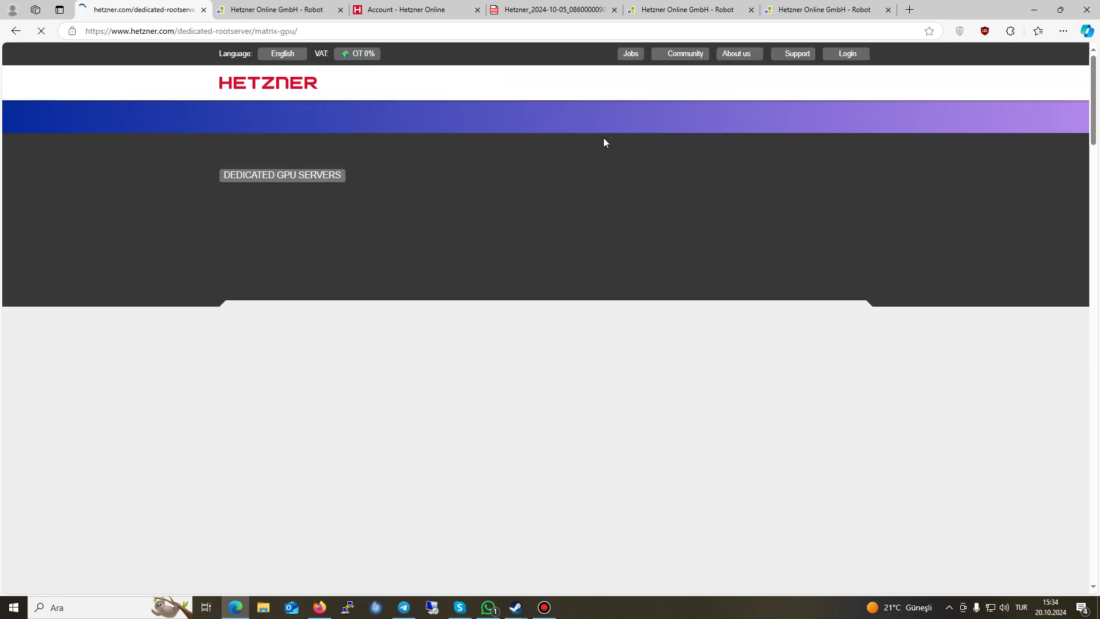
scroll(275, 307, "down", 6)
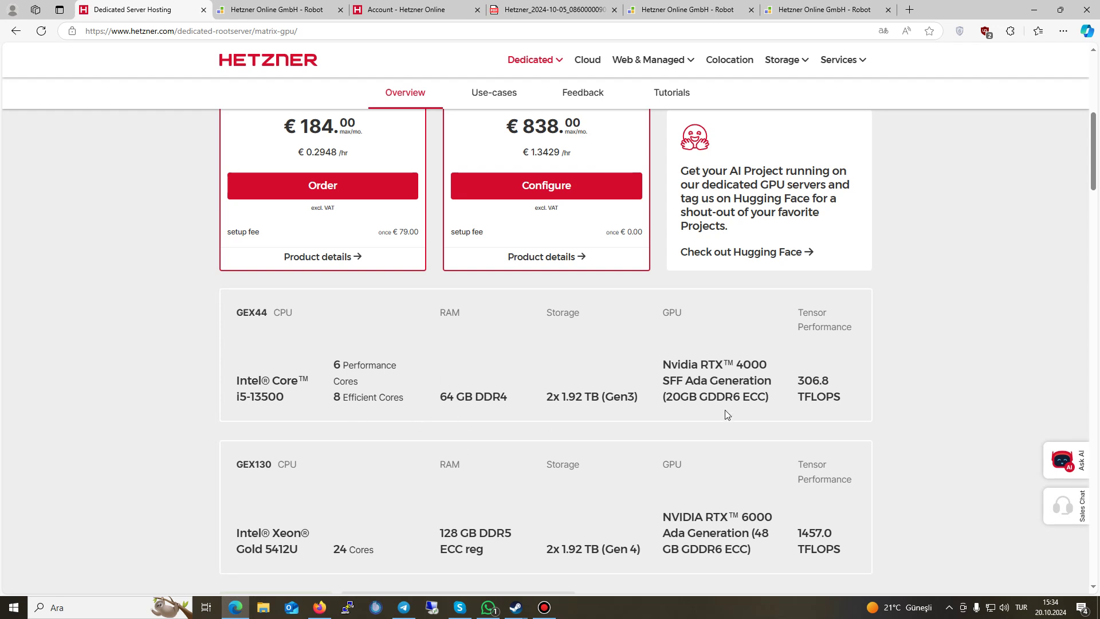
left_click_drag(632, 373, 775, 367)
left_click(752, 377)
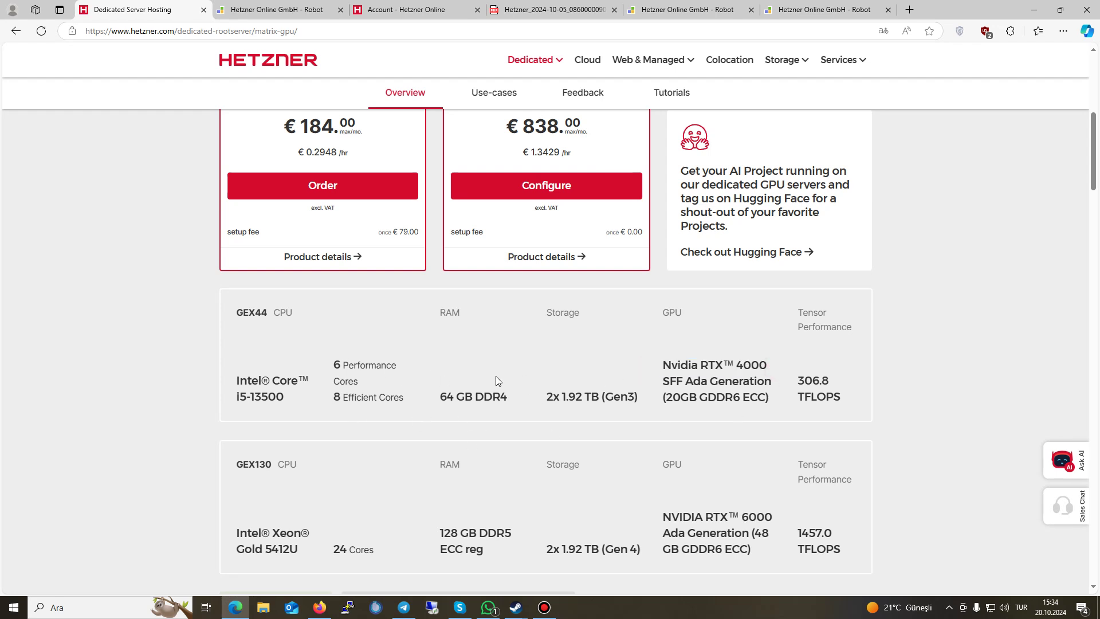
Step: Examine the GEX130 row's GPU, storage, CPU, cores and RAM specs
scroll(691, 480, "down", 2)
left_click_drag(650, 408, 781, 445)
left_click(650, 404)
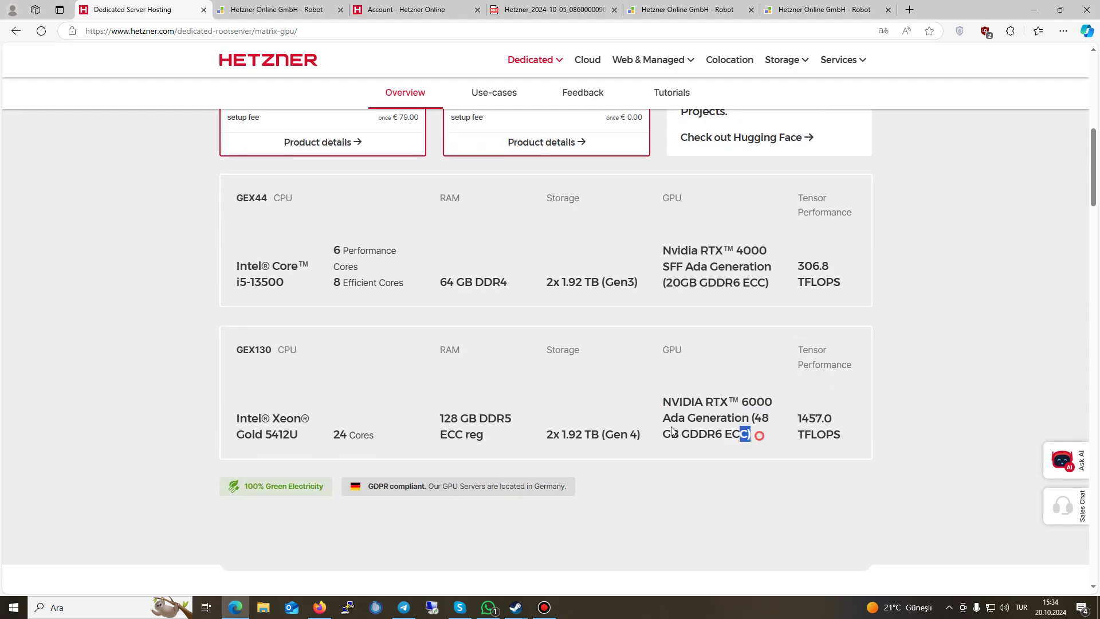
left_click_drag(650, 403, 770, 434)
left_click(768, 434)
left_click_drag(766, 435, 579, 422)
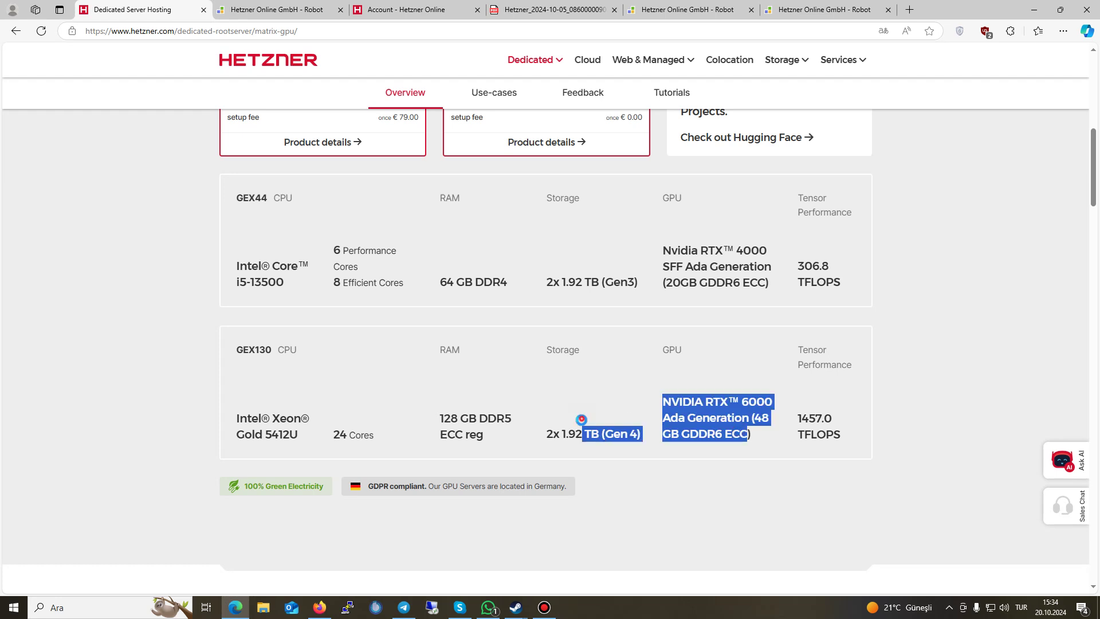
left_click_drag(189, 413, 795, 434)
left_click(864, 457)
left_click_drag(218, 441, 533, 430)
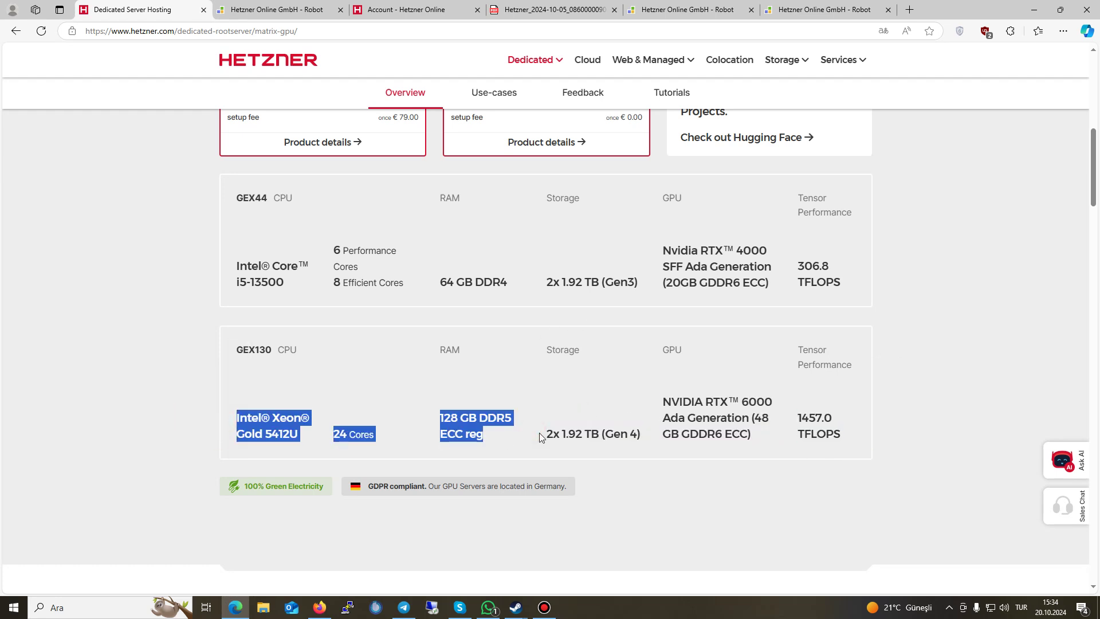
left_click(310, 381)
Step: Scroll back through the GPU offers and return to the account deletion tab
scroll(584, 373, "up", 1)
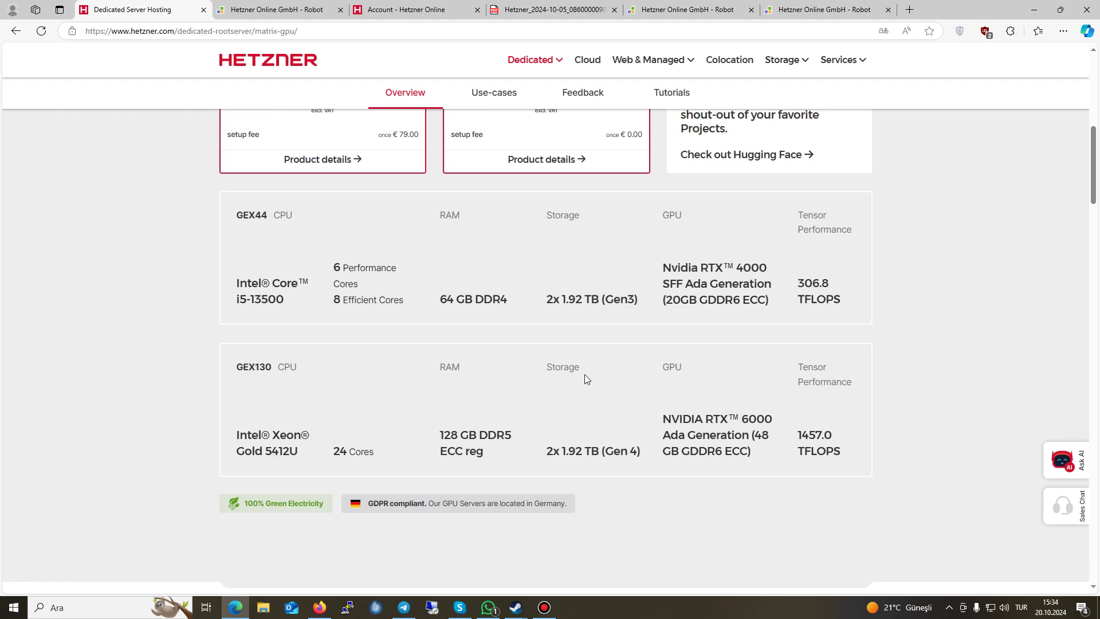
scroll(585, 379, "up", 5)
scroll(606, 310, "up", 1)
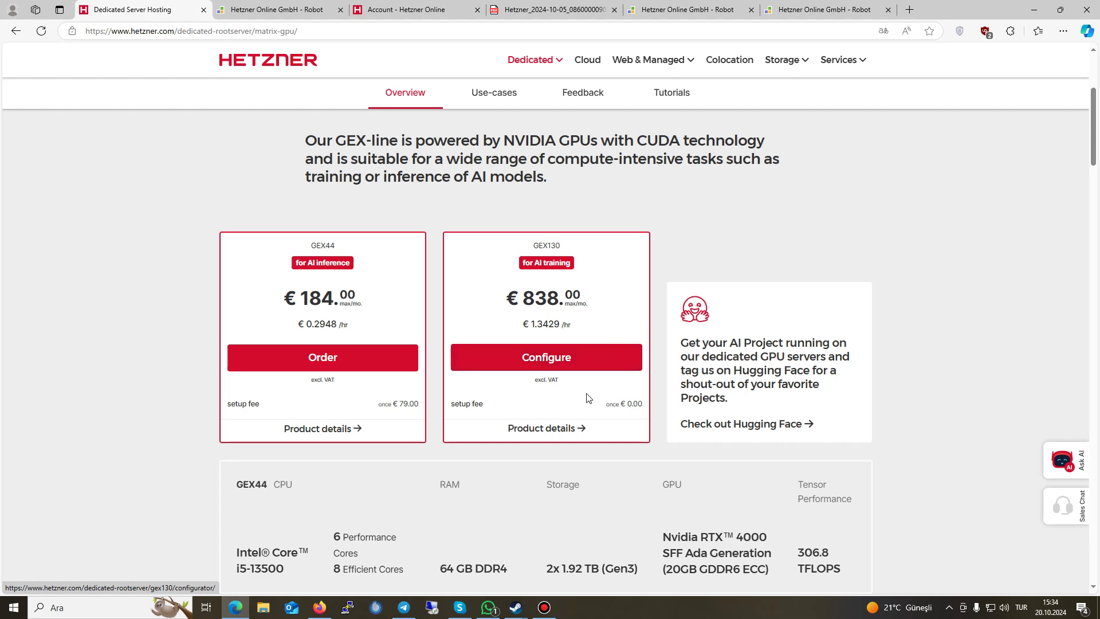
scroll(588, 397, "down", 4)
left_click(179, 406)
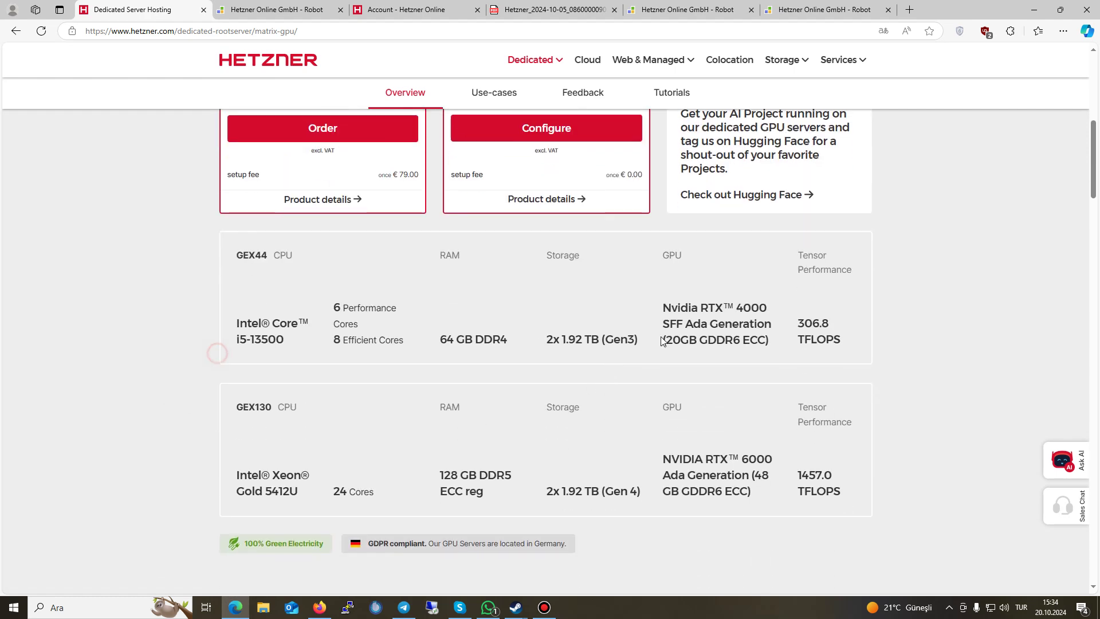
scroll(661, 341, "up", 5)
scroll(665, 340, "up", 3)
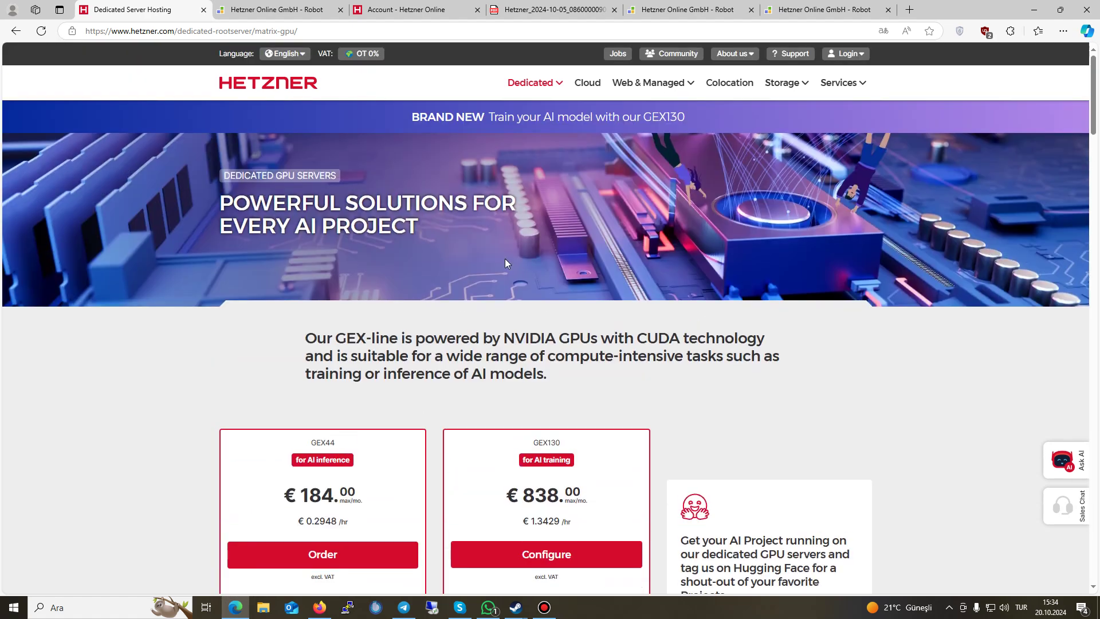
left_click(456, 9)
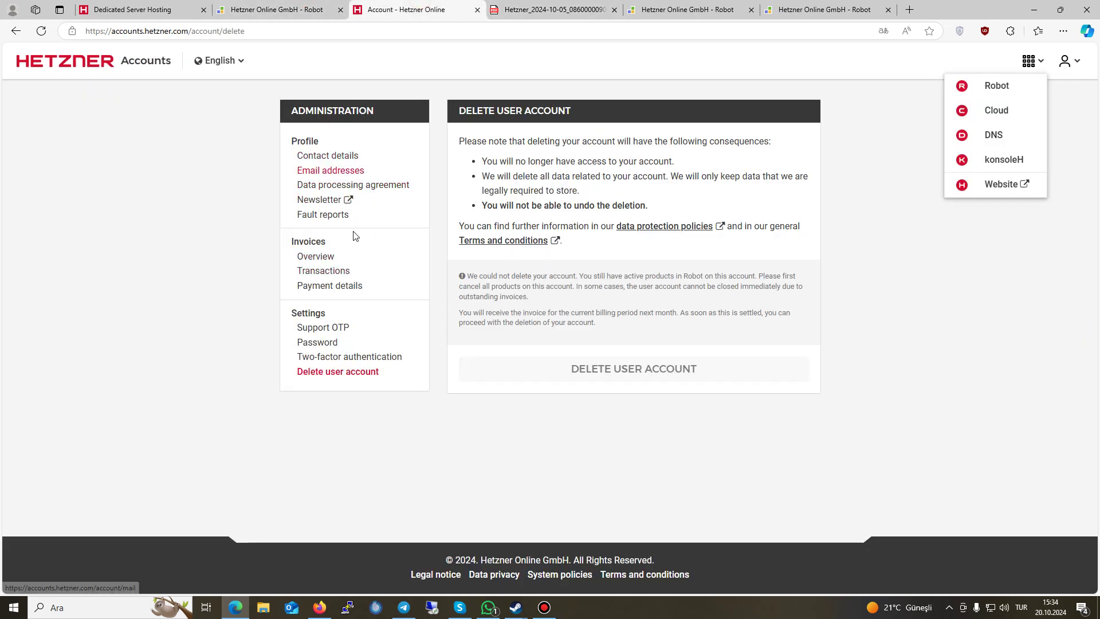
Step: Open the invoices overview and note billing on the 5th of the month
left_click(1065, 62)
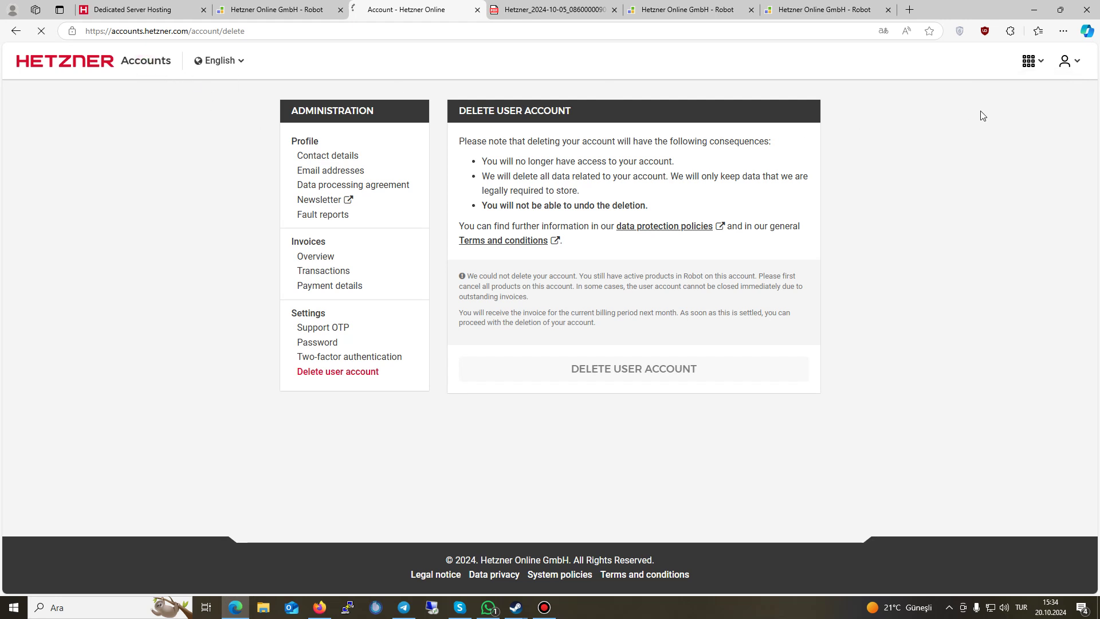
left_click(983, 115)
left_click(312, 257)
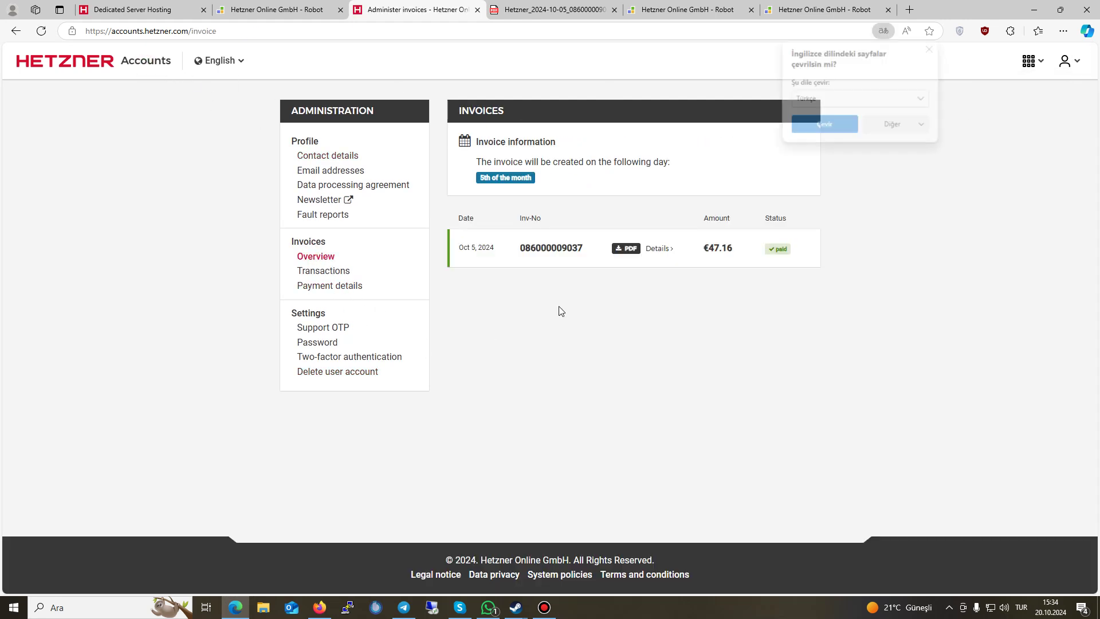
left_click_drag(478, 175, 547, 183)
left_click(553, 187)
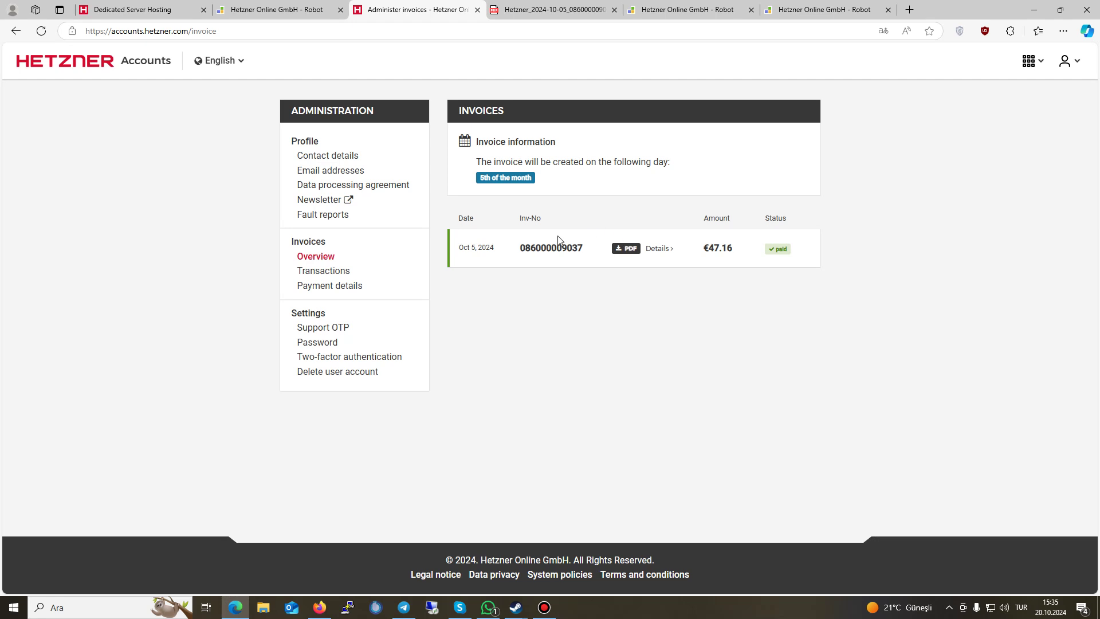
Step: Check the invoice date, number and creation-day note, then return to the Robot welcome tab
left_click_drag(516, 251, 441, 263)
left_click(464, 261)
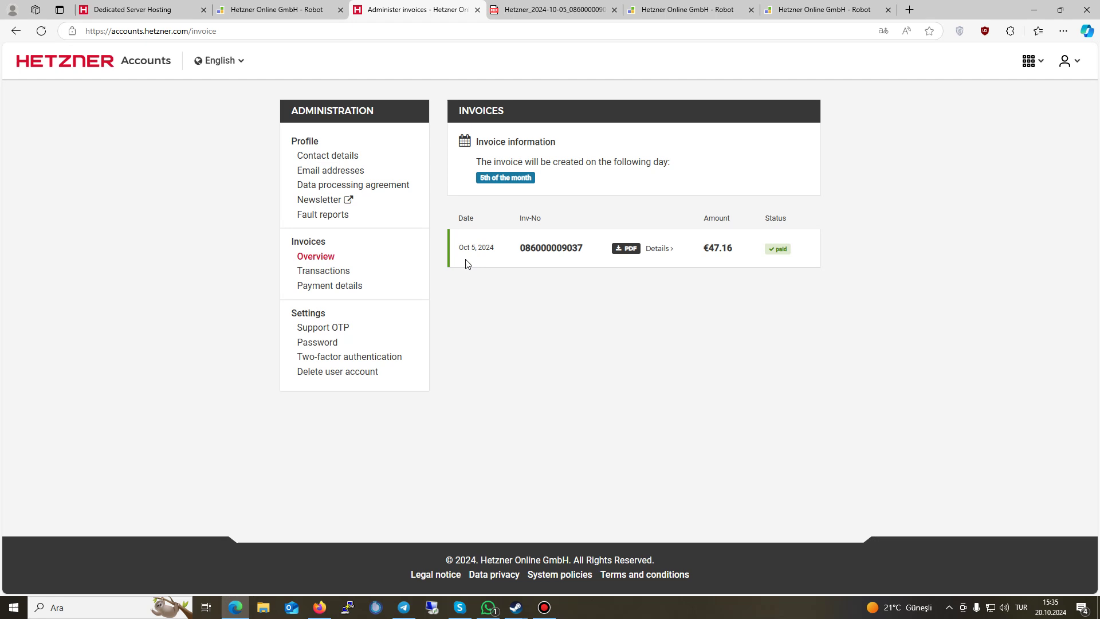
left_click_drag(477, 162, 669, 163)
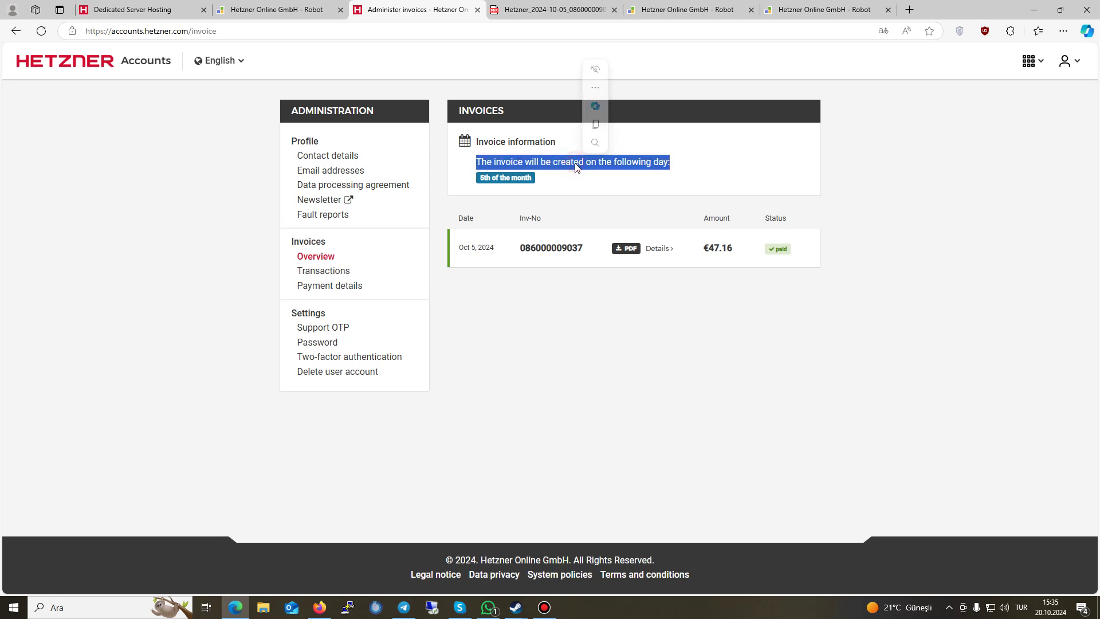
left_click(518, 220)
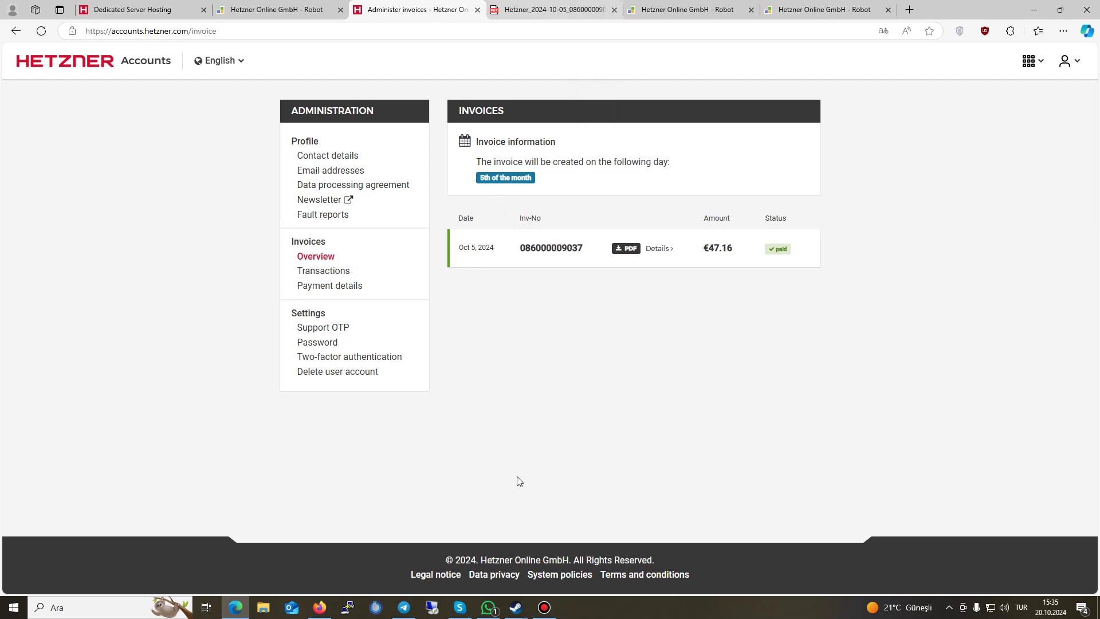
left_click(546, 606)
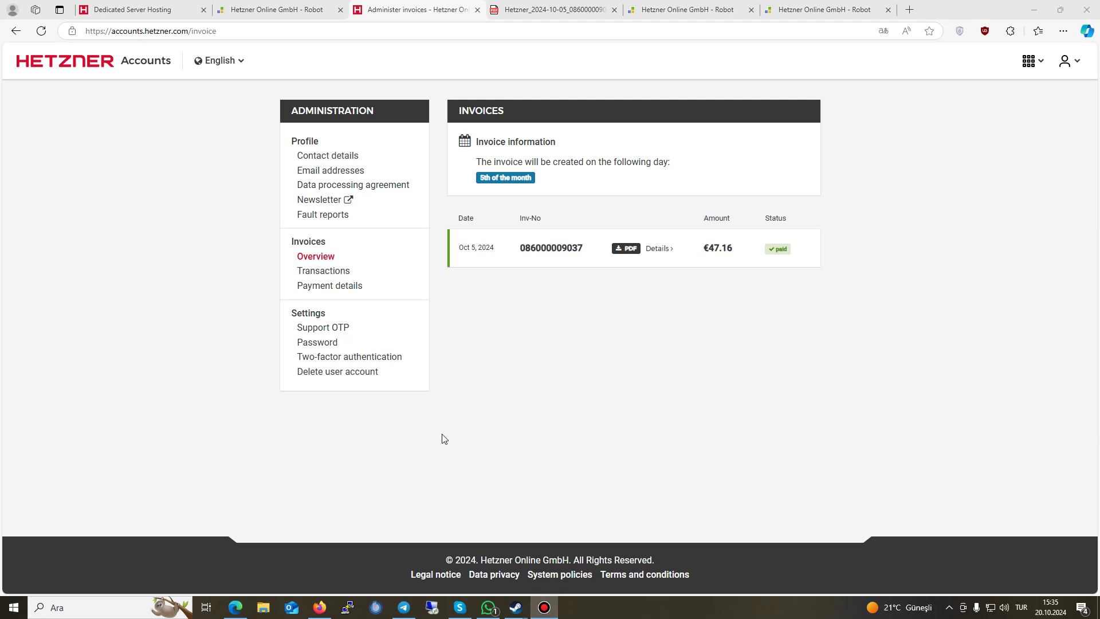
left_click(111, 60)
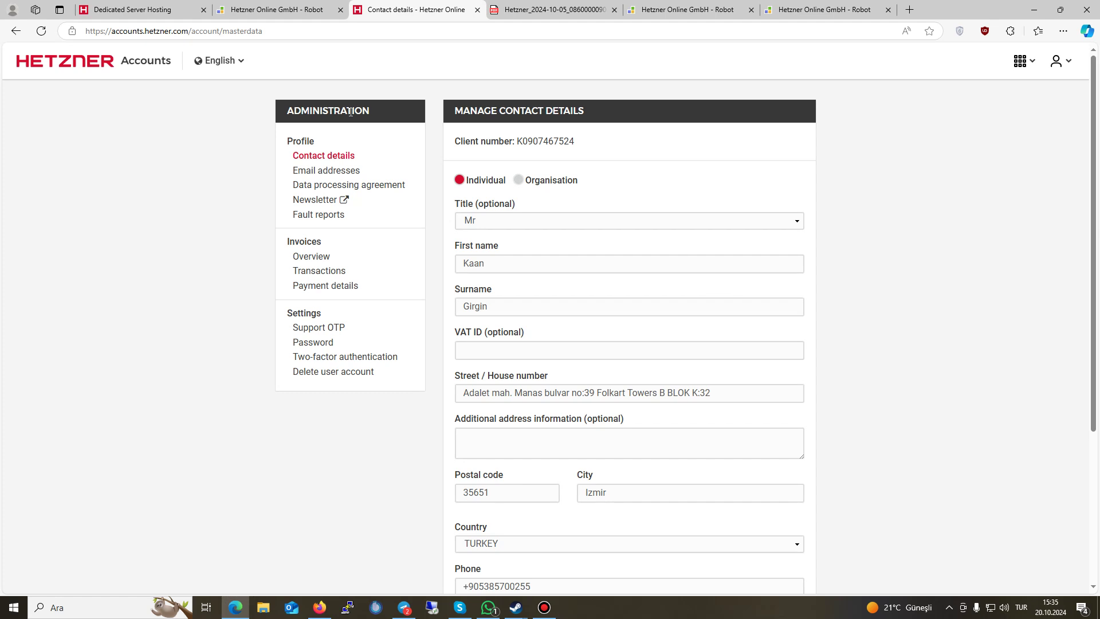
left_click(263, 7)
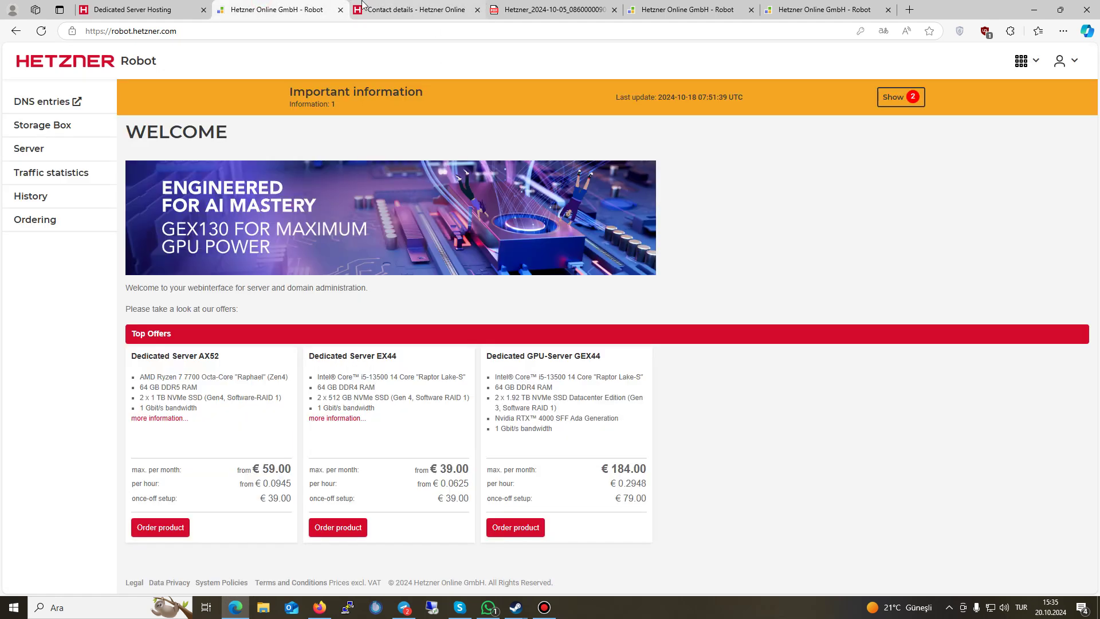